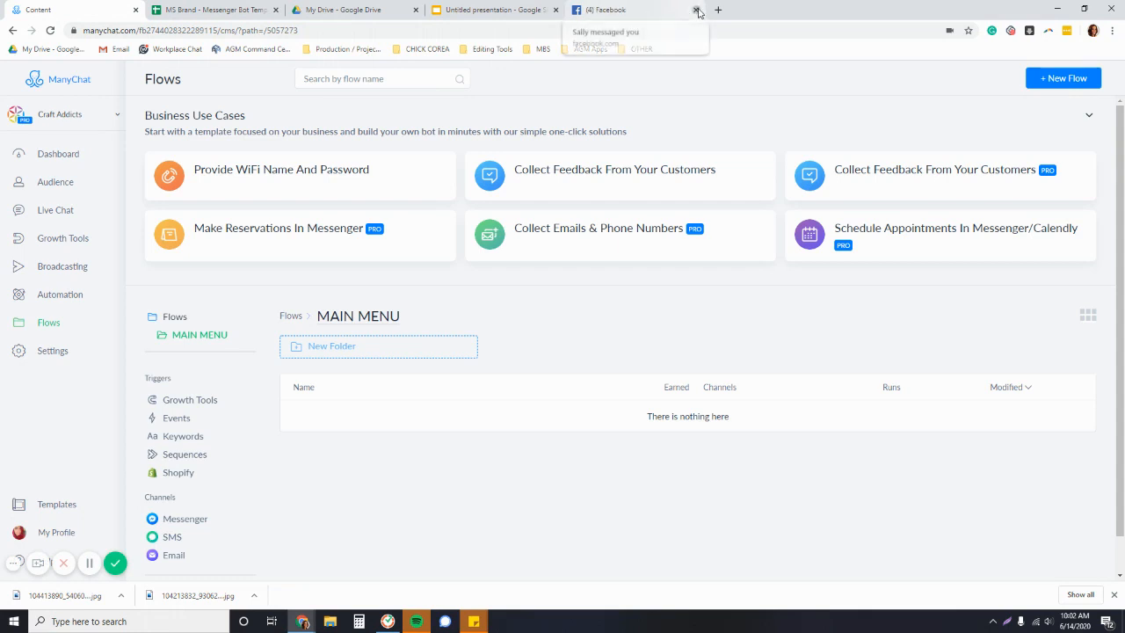
Step: Close the Facebook page and review the Craft Addicts bot overview and Active Subscribers chart on the dashboard
click(695, 11)
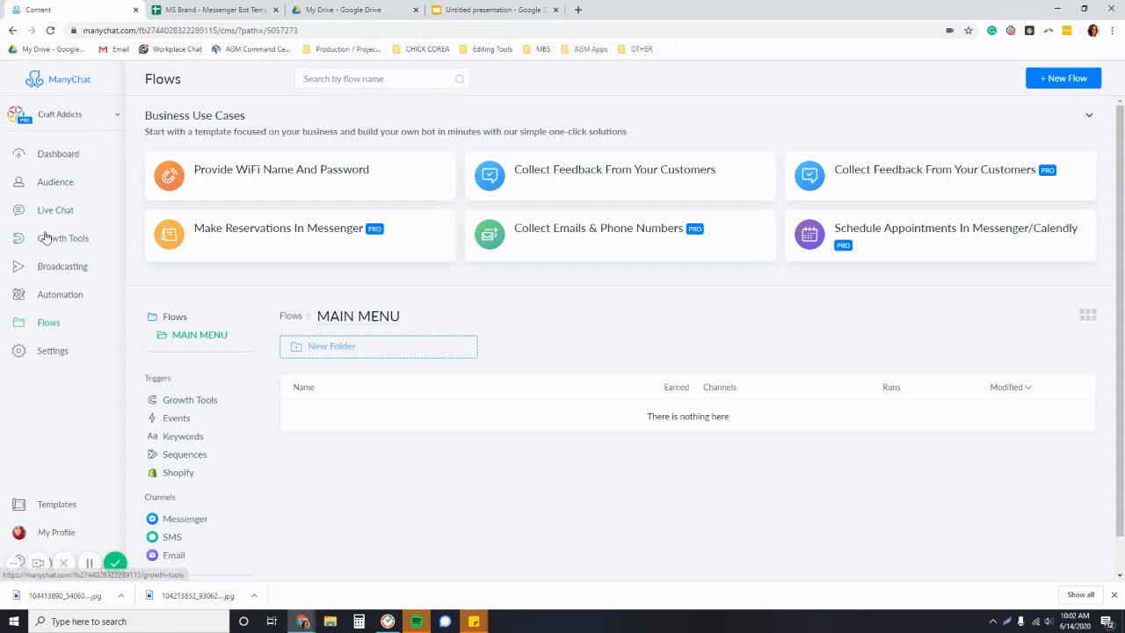
click(60, 154)
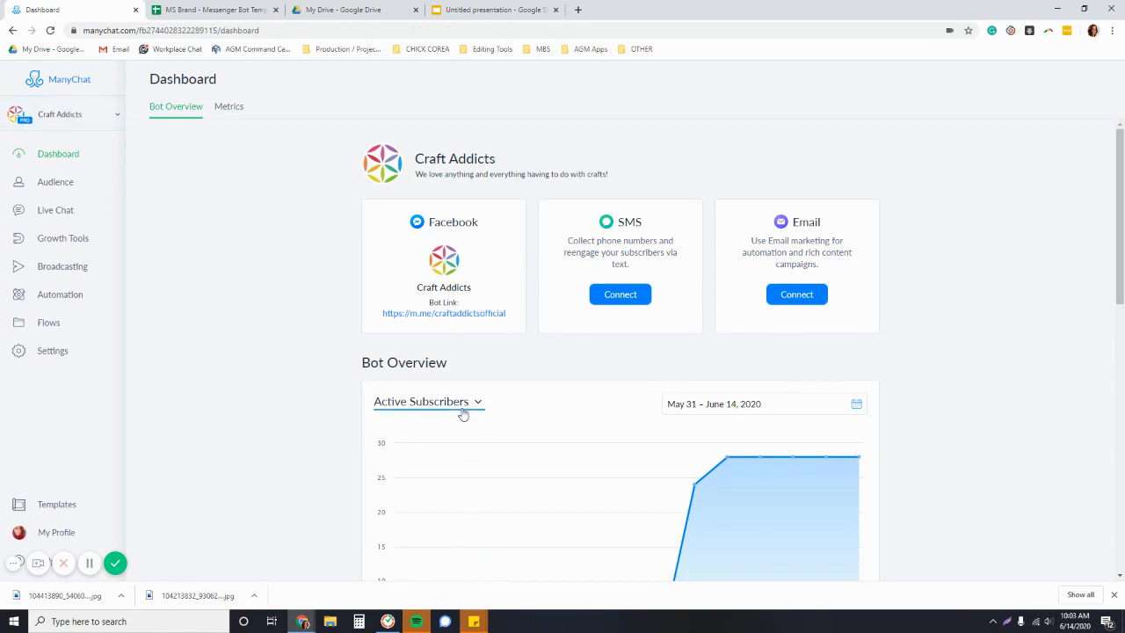
scroll(463, 413, down, 2)
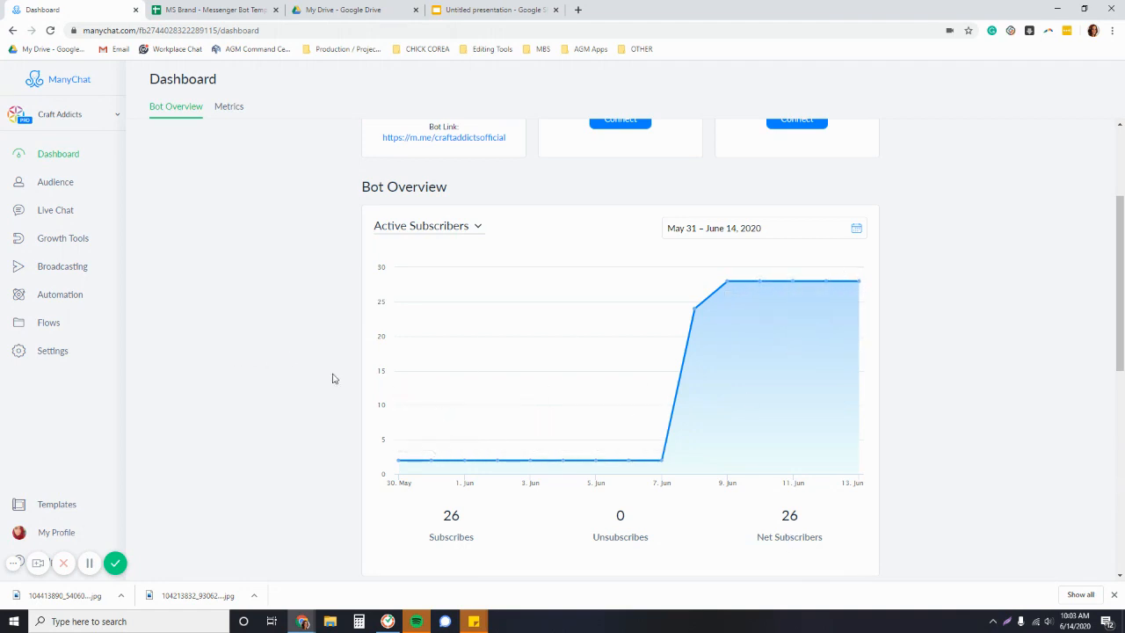
scroll(557, 401, up, 1)
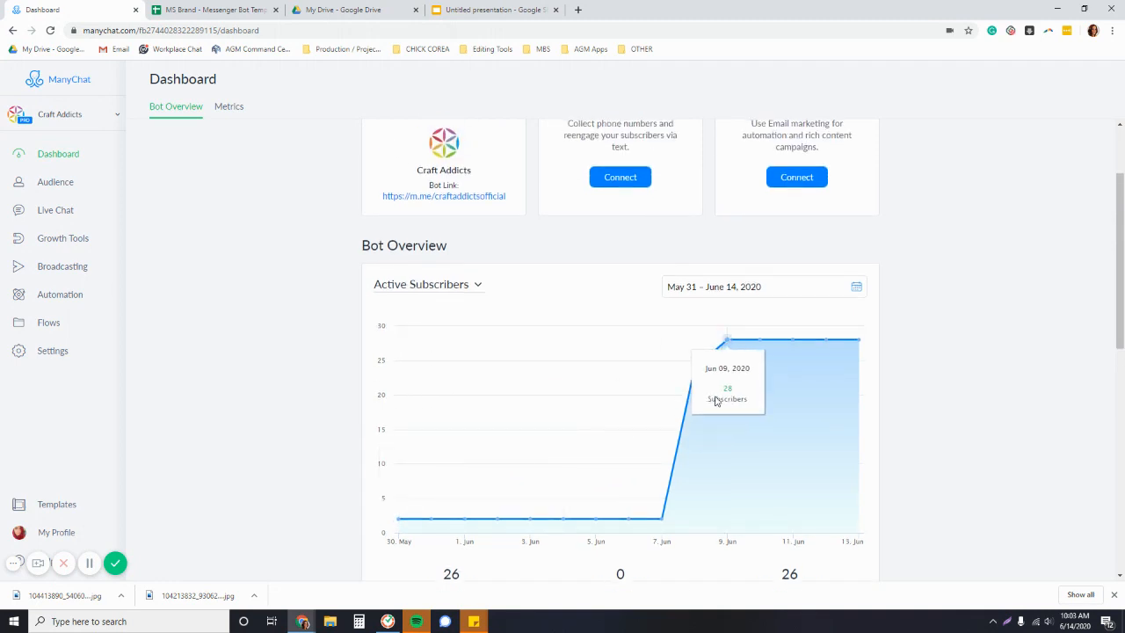
scroll(299, 422, up, 2)
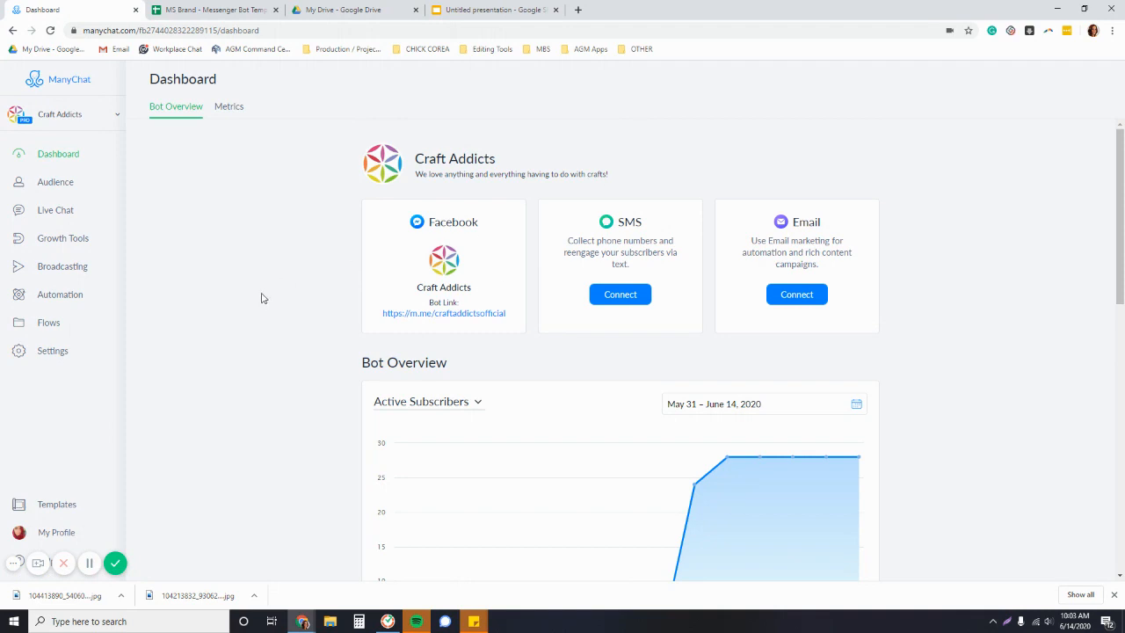
Step: Look through the Flows section, checking the MAIN MENU folder and the option for creating a new folder
click(46, 325)
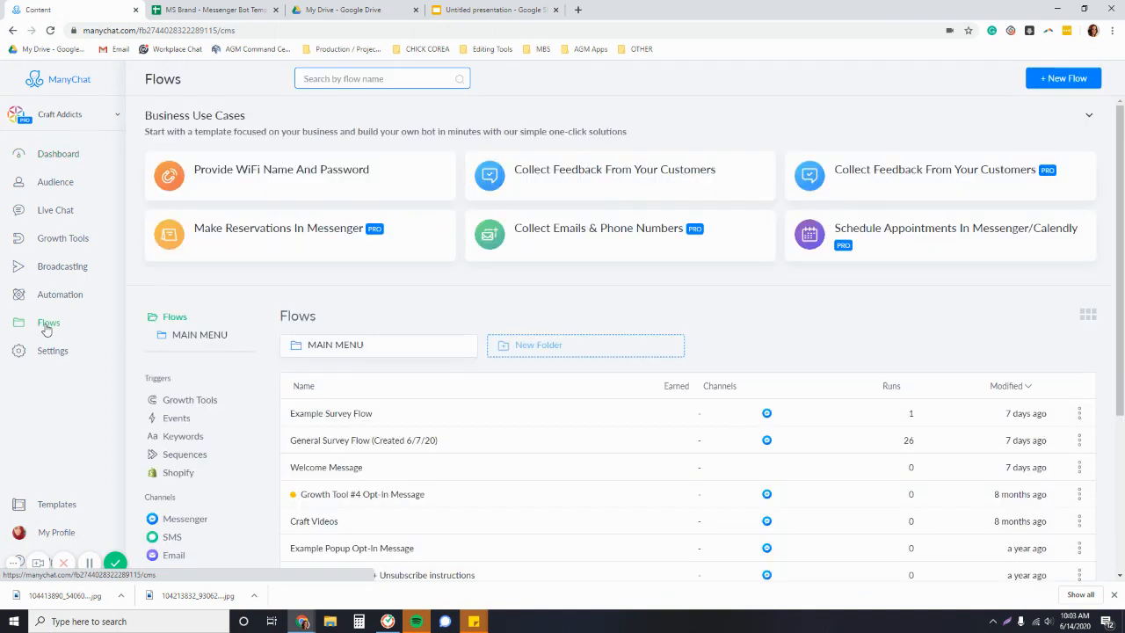
click(349, 346)
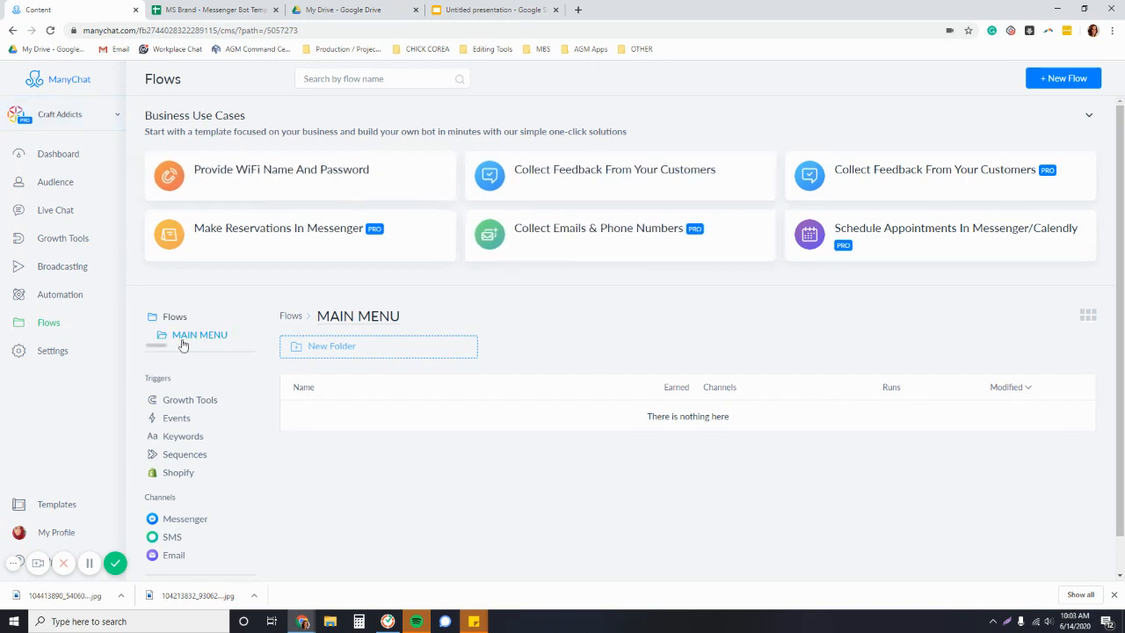
click(39, 330)
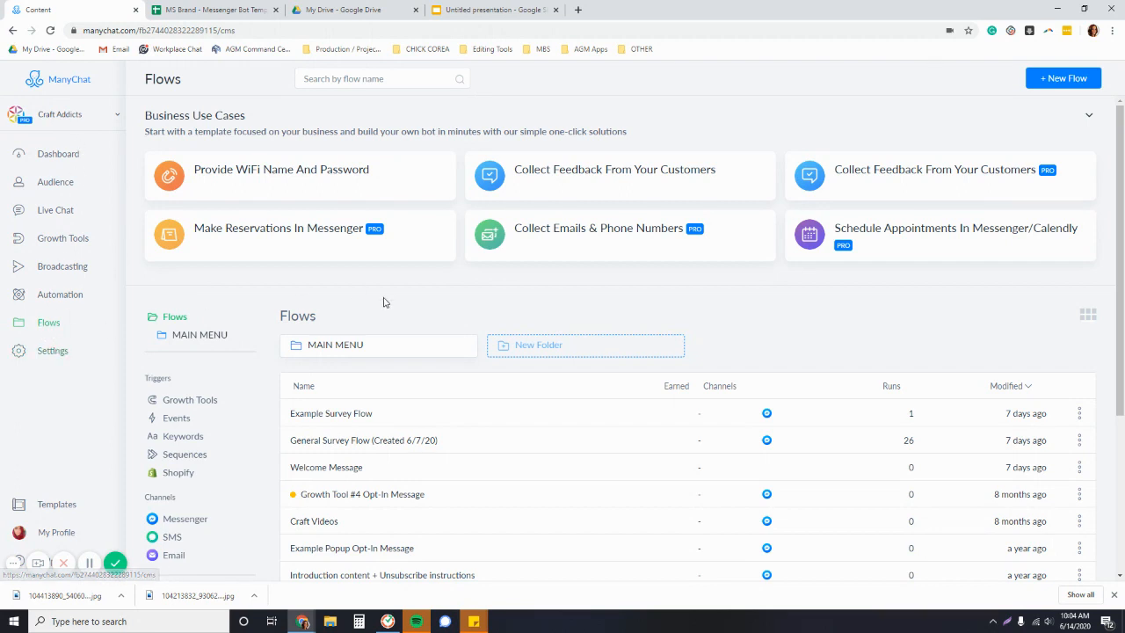
click(542, 355)
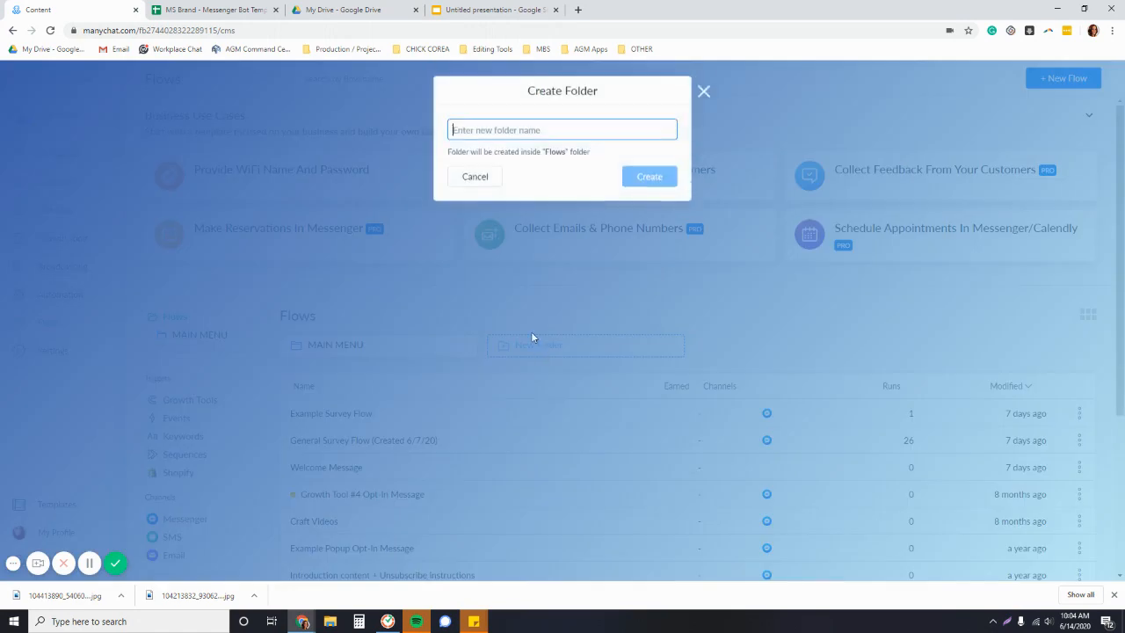
click(706, 92)
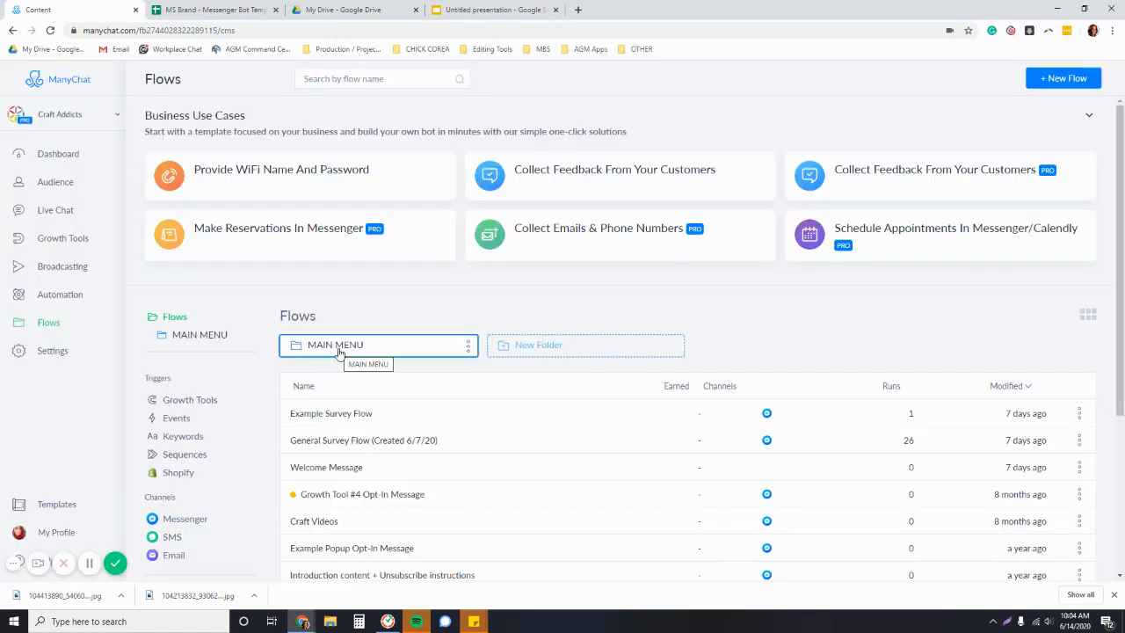
Step: Create a new flow named "About Us" inside the MAIN MENU folder
click(340, 350)
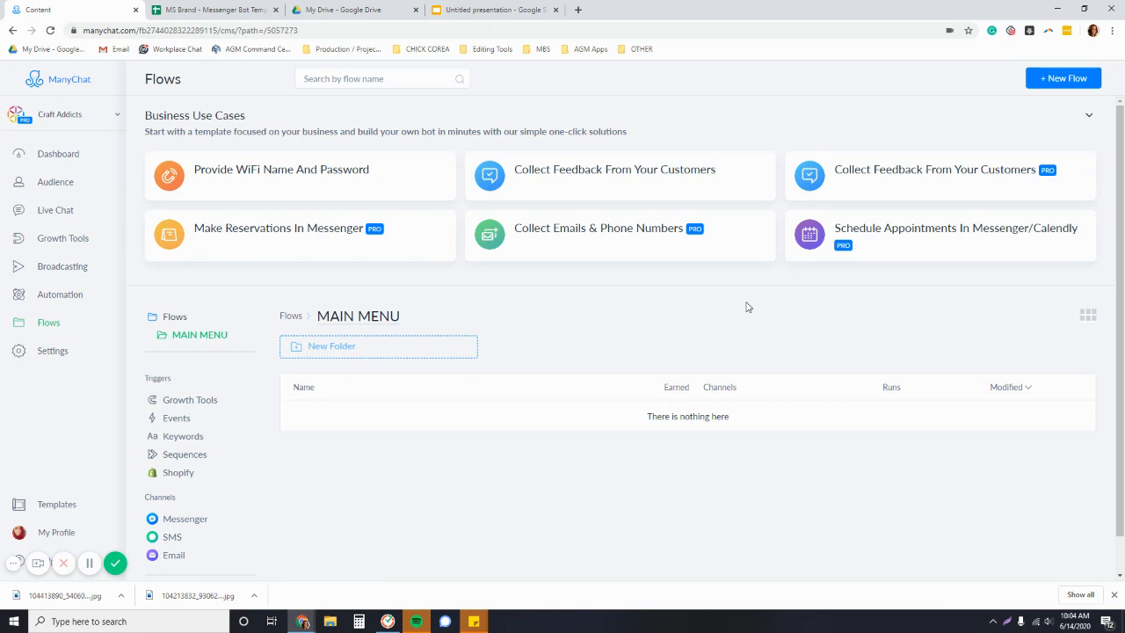
click(1052, 80)
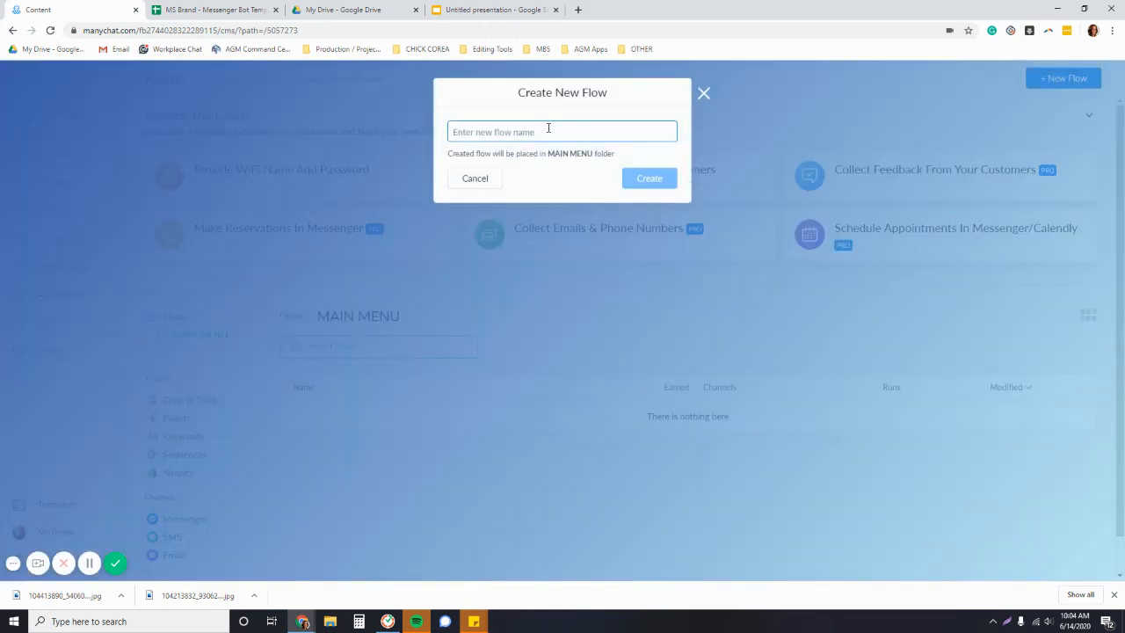
text(About Us)
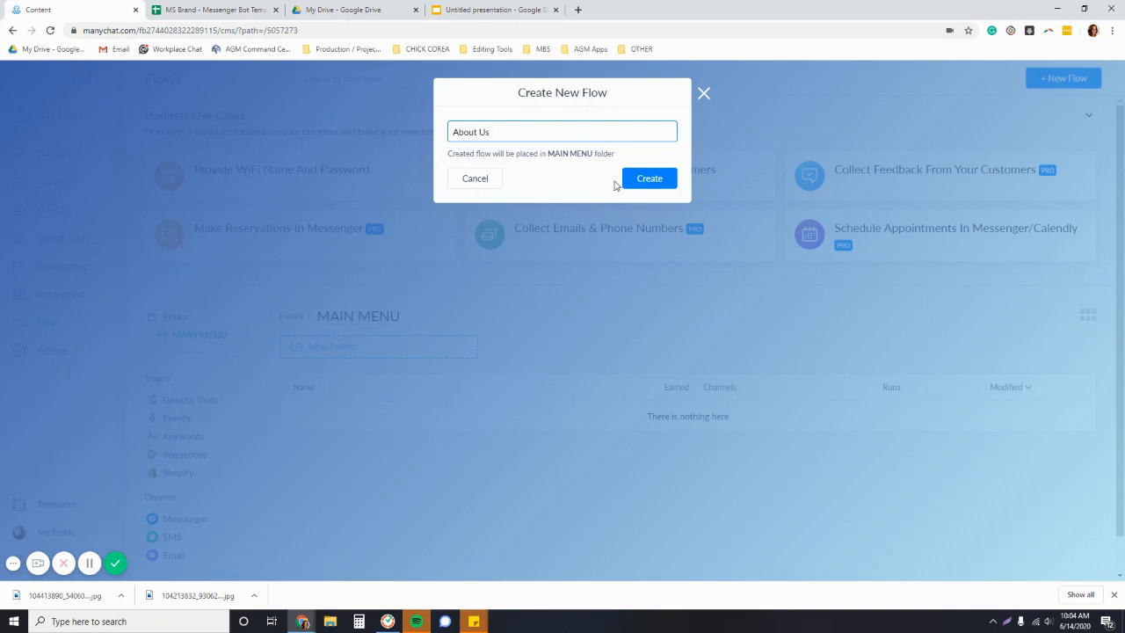
click(649, 179)
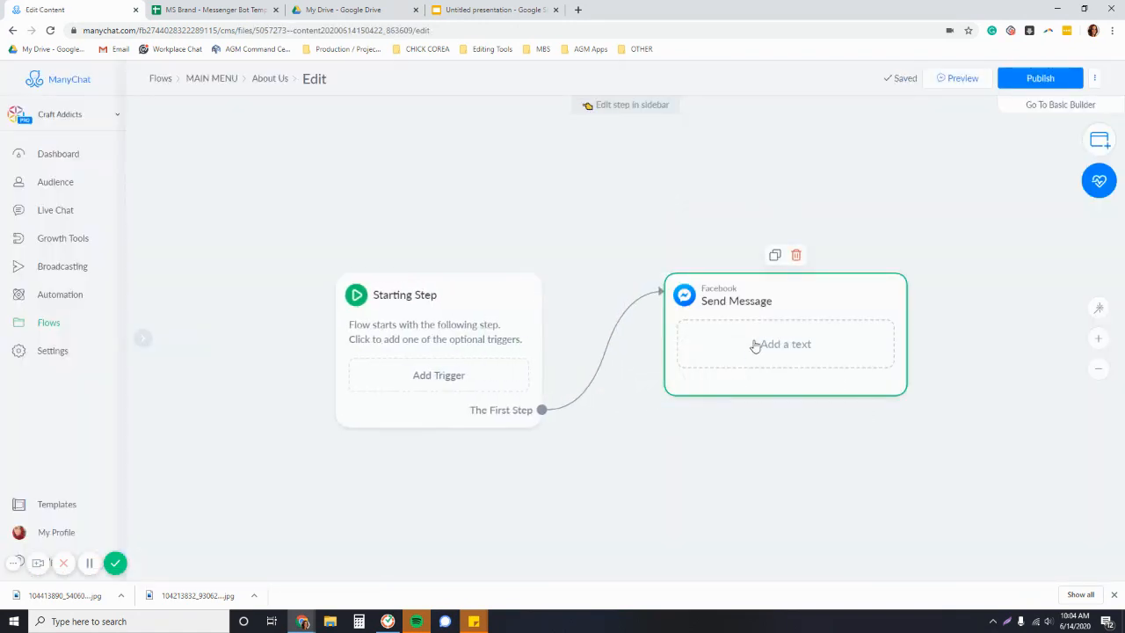
Step: Begin the Send Message step's text with "Hey" followed by the First Name variable
click(753, 343)
click(185, 228)
text(Hey)
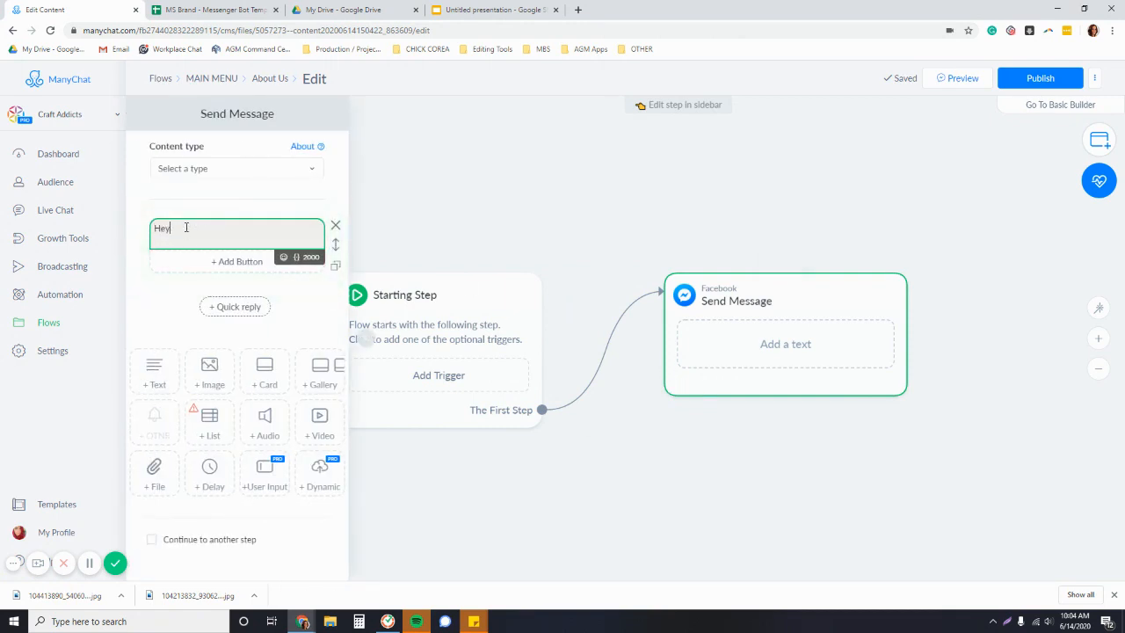
click(296, 257)
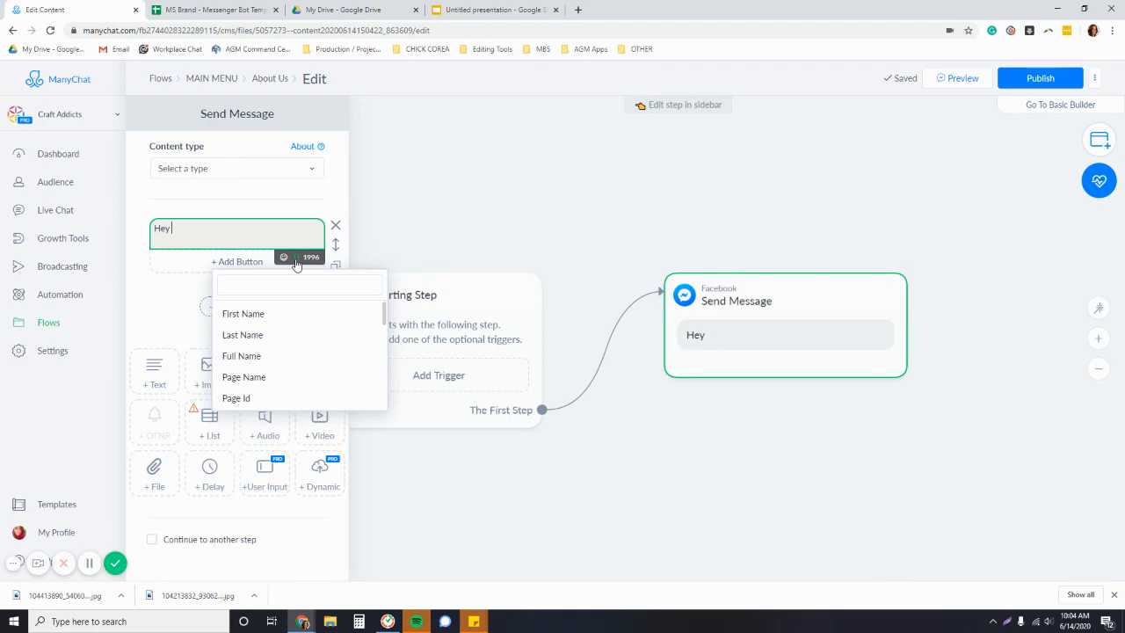
click(266, 315)
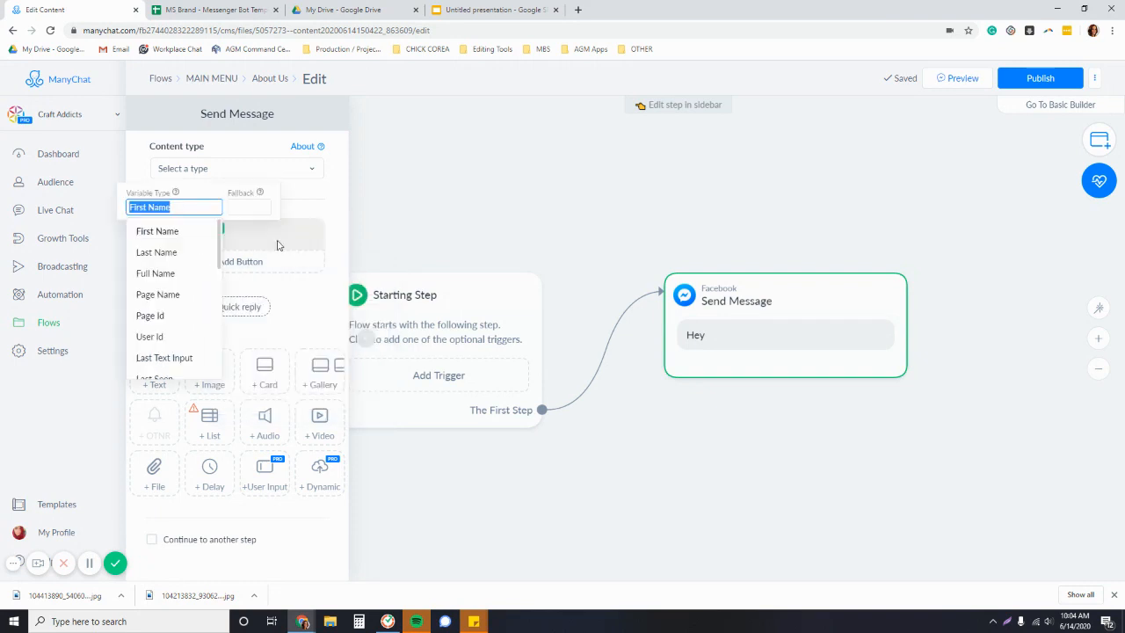
click(89, 563)
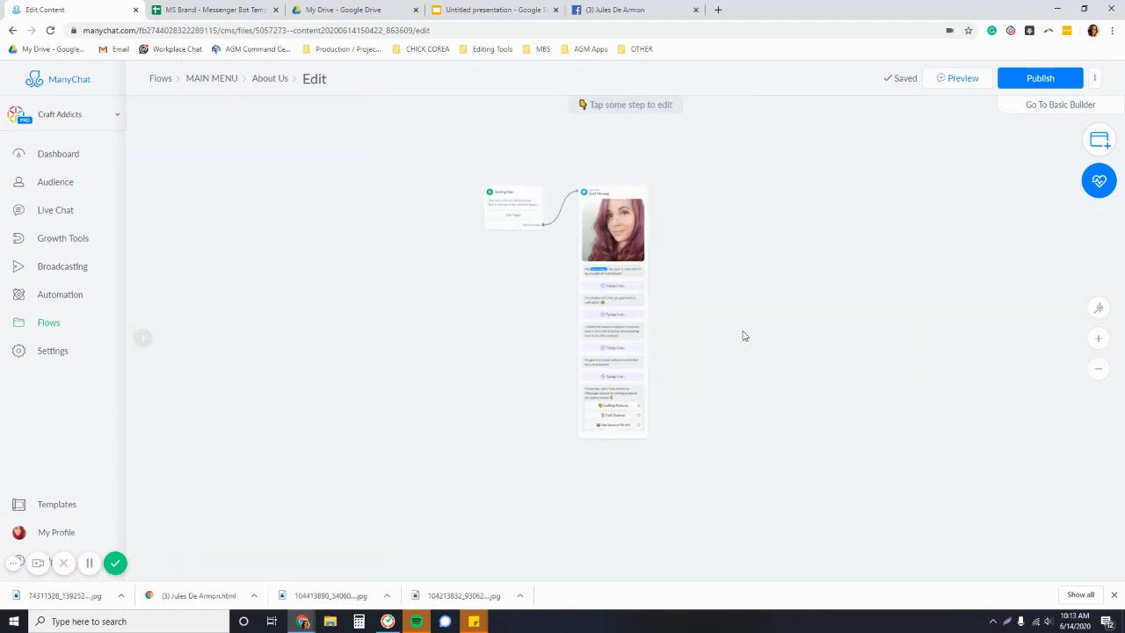
Step: Examine the photo, introductory texts and typing delays in the About Us flow's Send Message step
scroll(742, 336, up, 8)
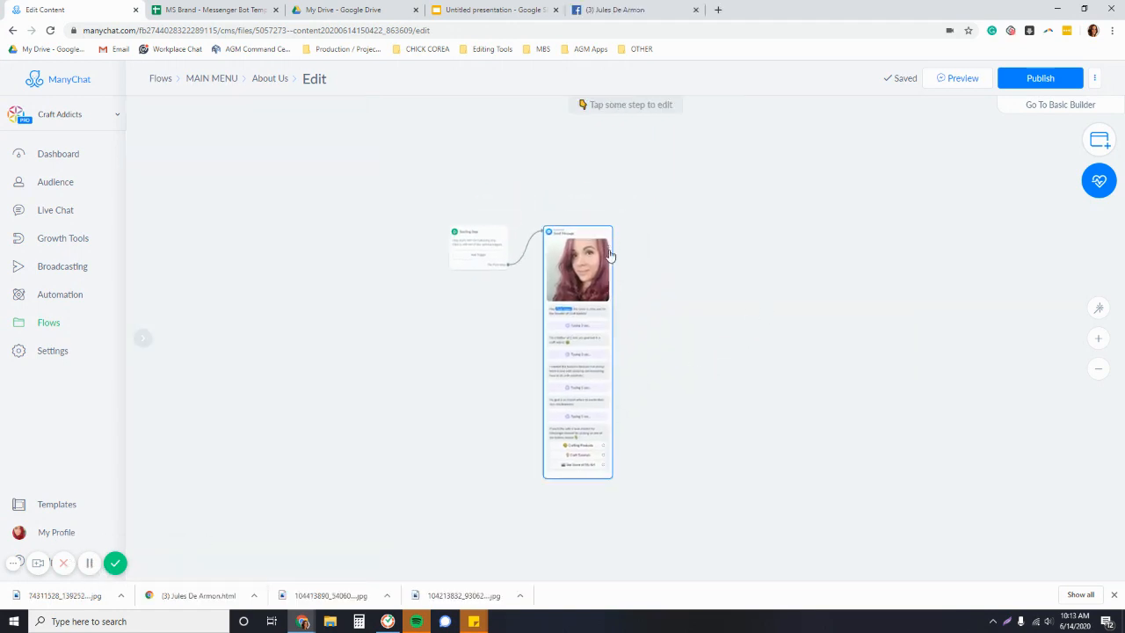
scroll(553, 308, down, 4)
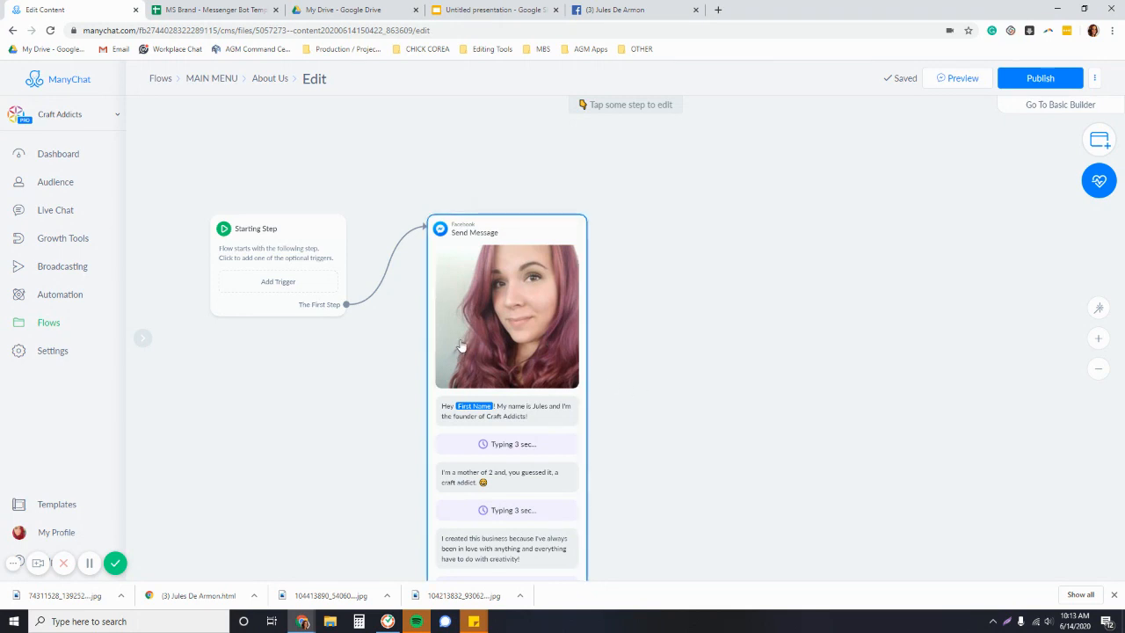
scroll(461, 344, up, 1)
drag(654, 392, 554, 288)
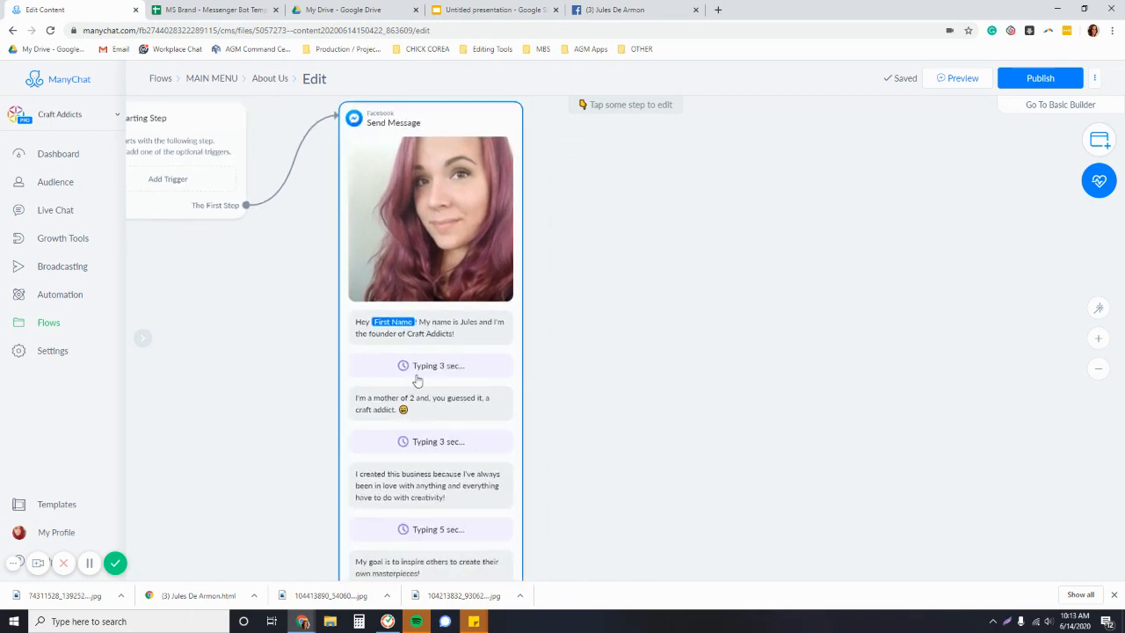
scroll(416, 381, up, 2)
drag(749, 379, 690, 396)
scroll(723, 428, down, 2)
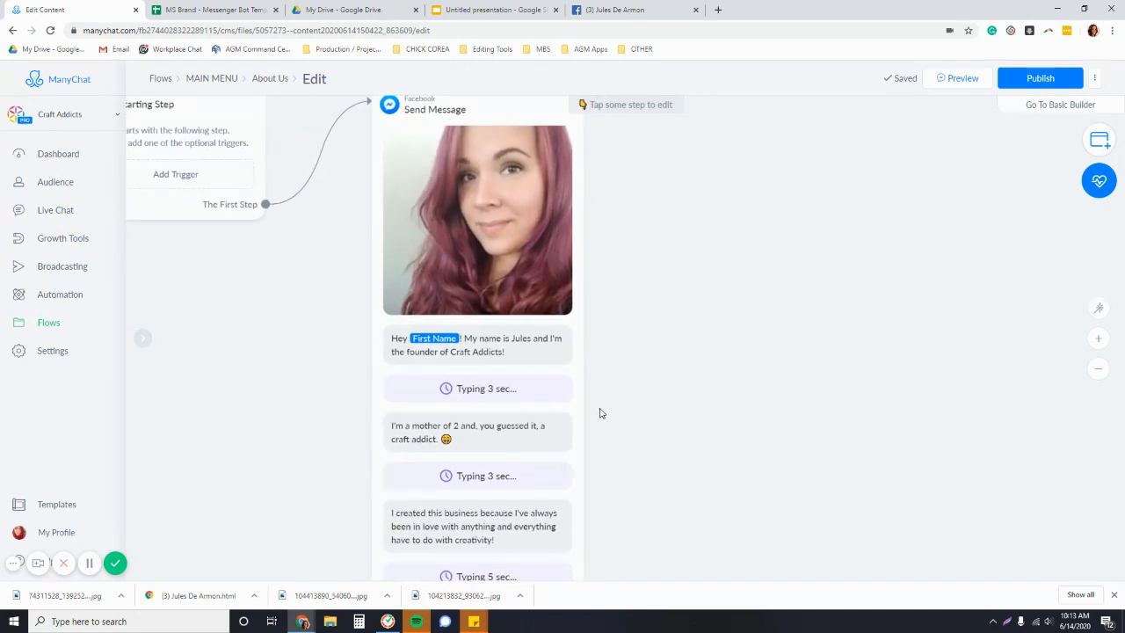
Step: Delete the First Name variable and exclamation mark from the greeting text, and insert the First Name variable again after "Hey"
click(484, 355)
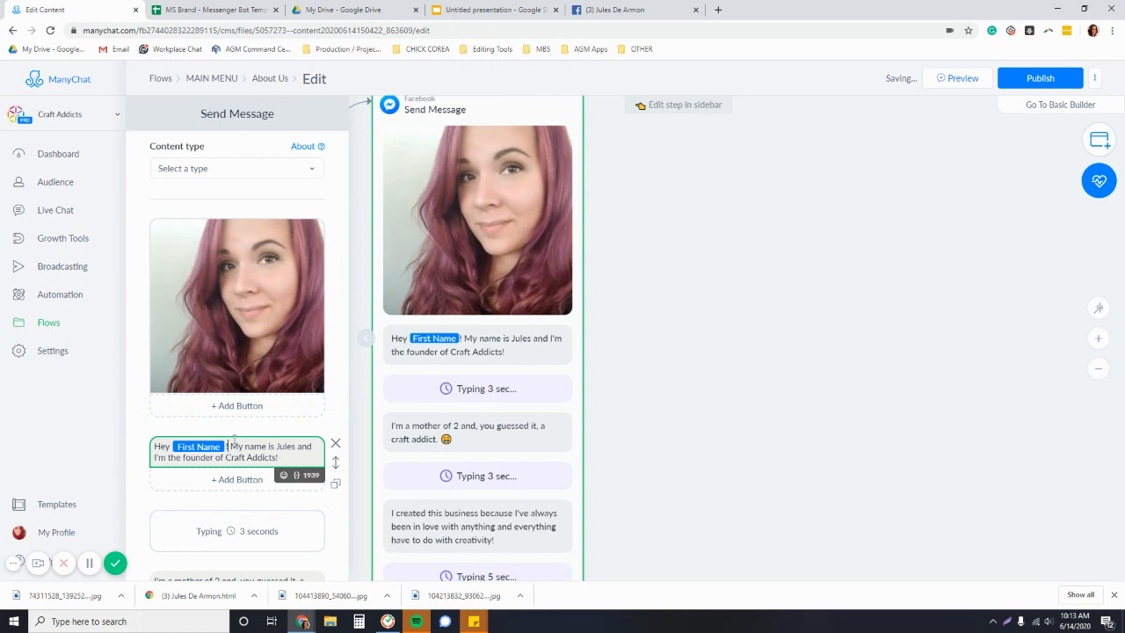
click(231, 446)
key(BackSpace)
key(BackSpace)
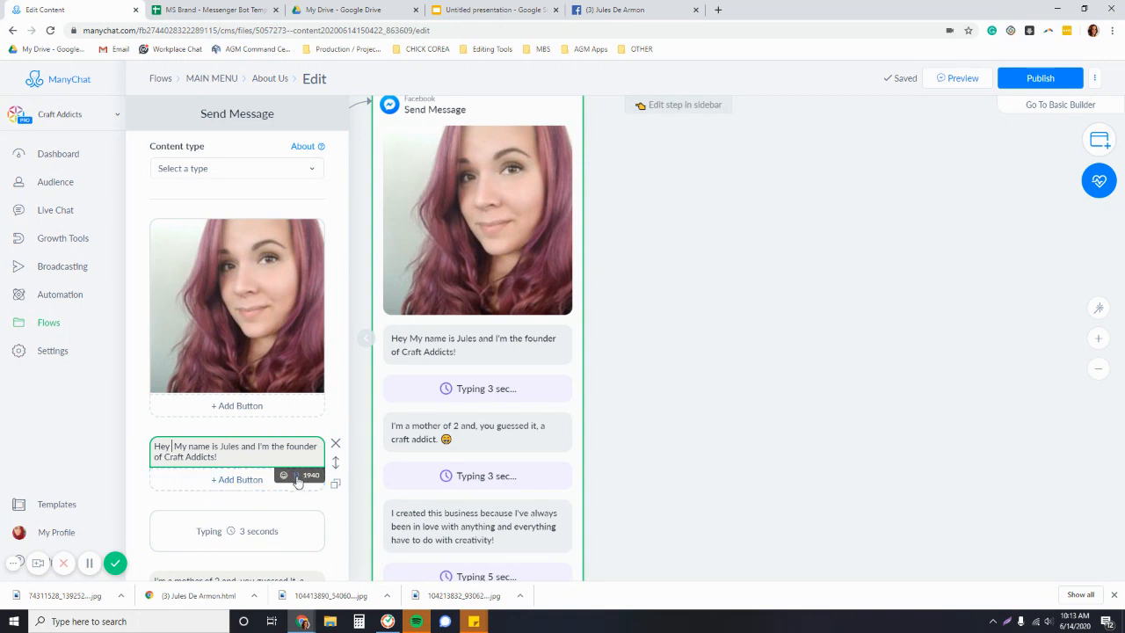
click(296, 475)
click(266, 375)
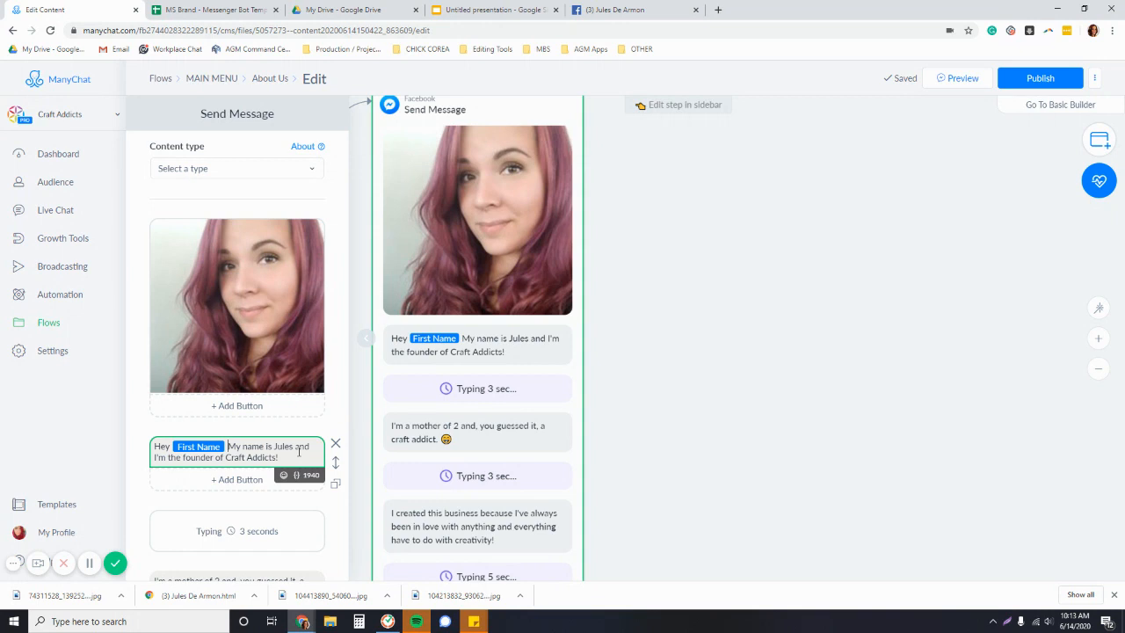
Step: Add "!" after the First Name variable and separate the self-introduction sentence from the greeting with a blank line
text(!)
key(Return)
key(Return)
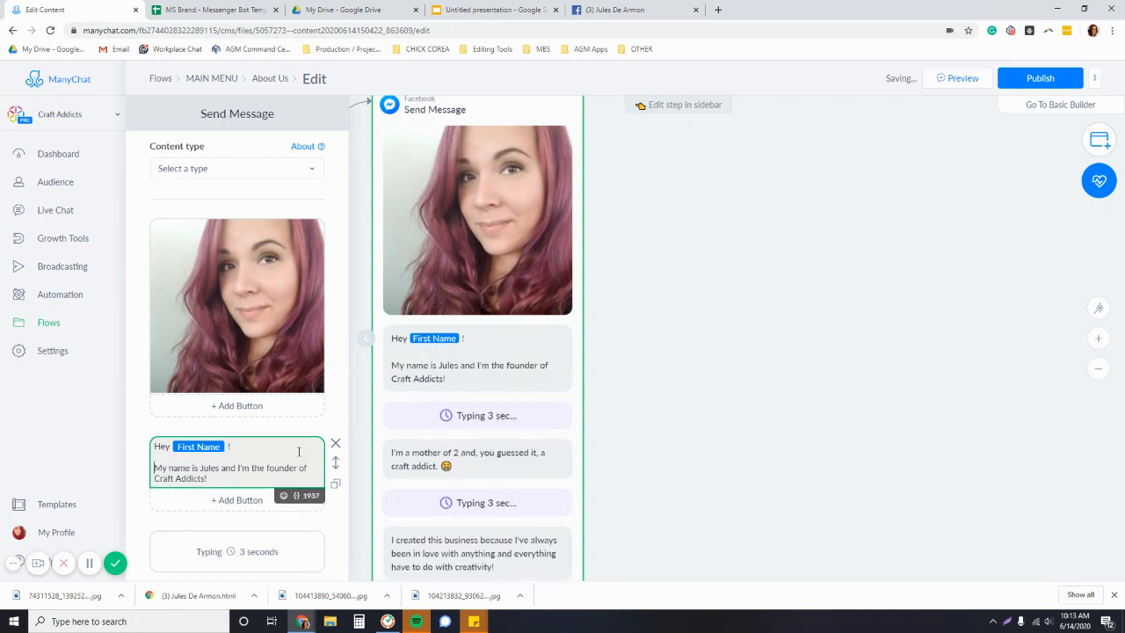
Step: Review the whole Send Message sequence, from the photo and greeting through the typing delays to the three closing buttons
drag(808, 295, 851, 219)
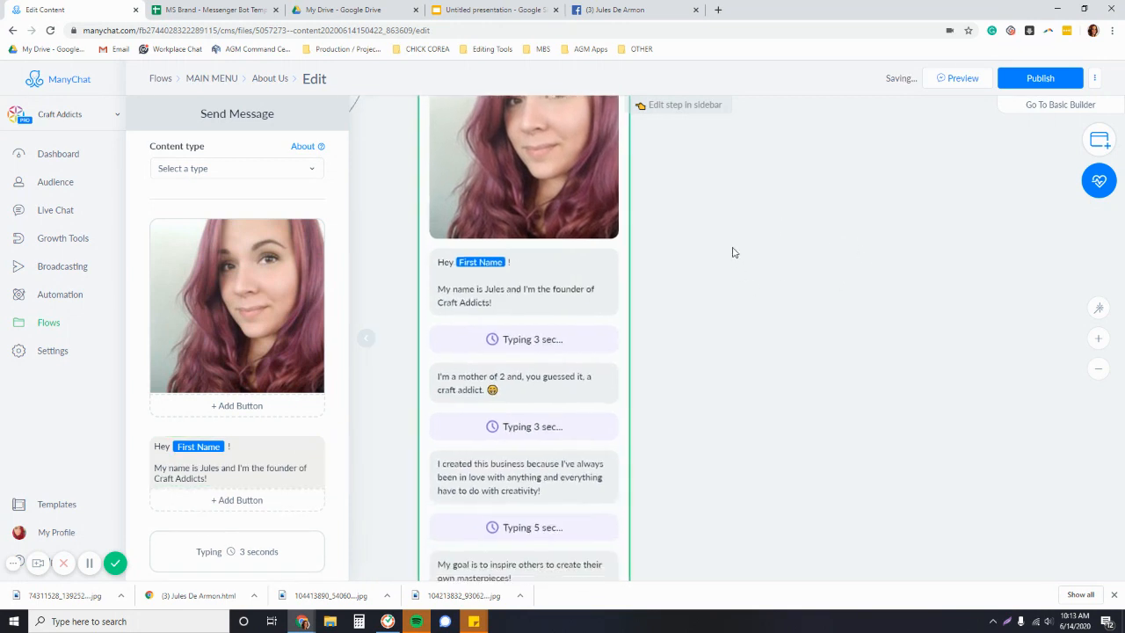
drag(730, 246, 735, 323)
scroll(572, 322, down, 1)
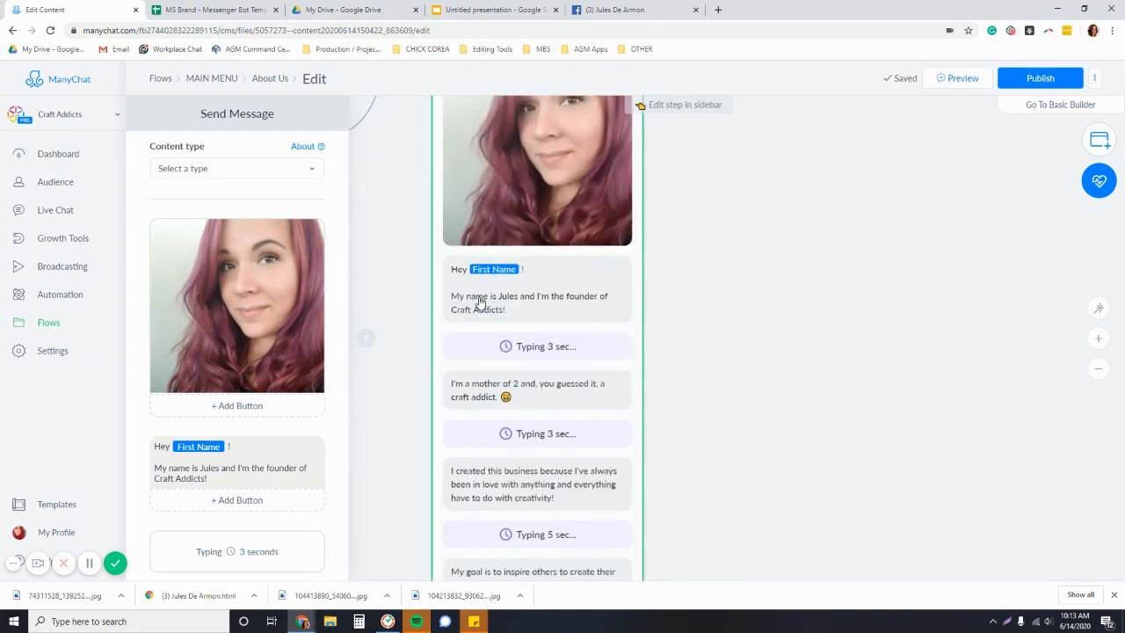
scroll(763, 326, down, 1)
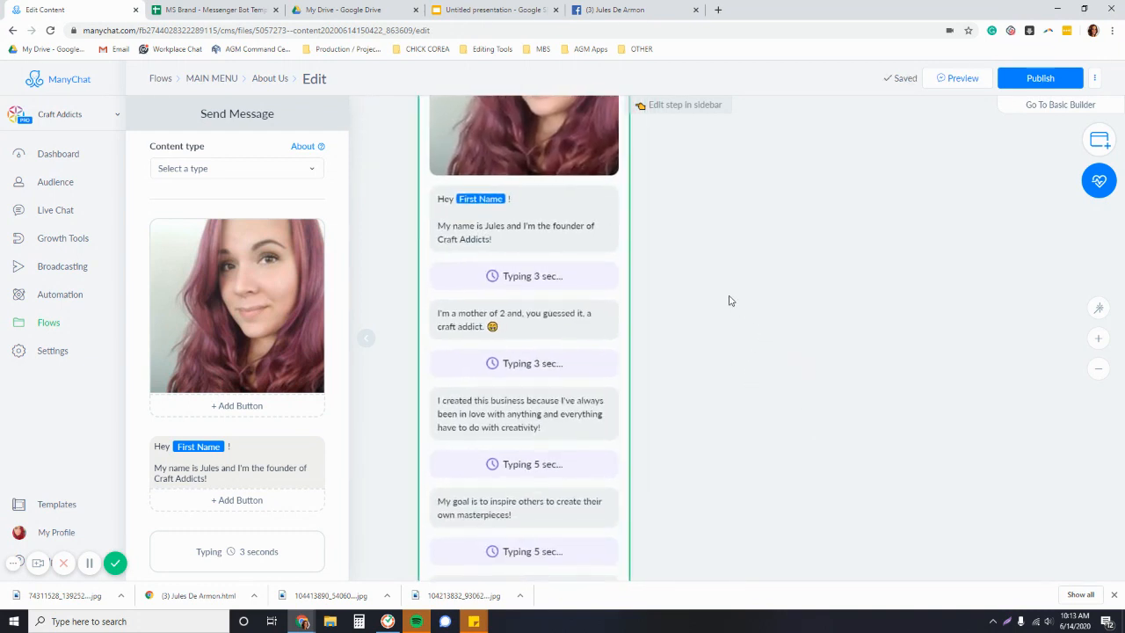
scroll(729, 301, down, 2)
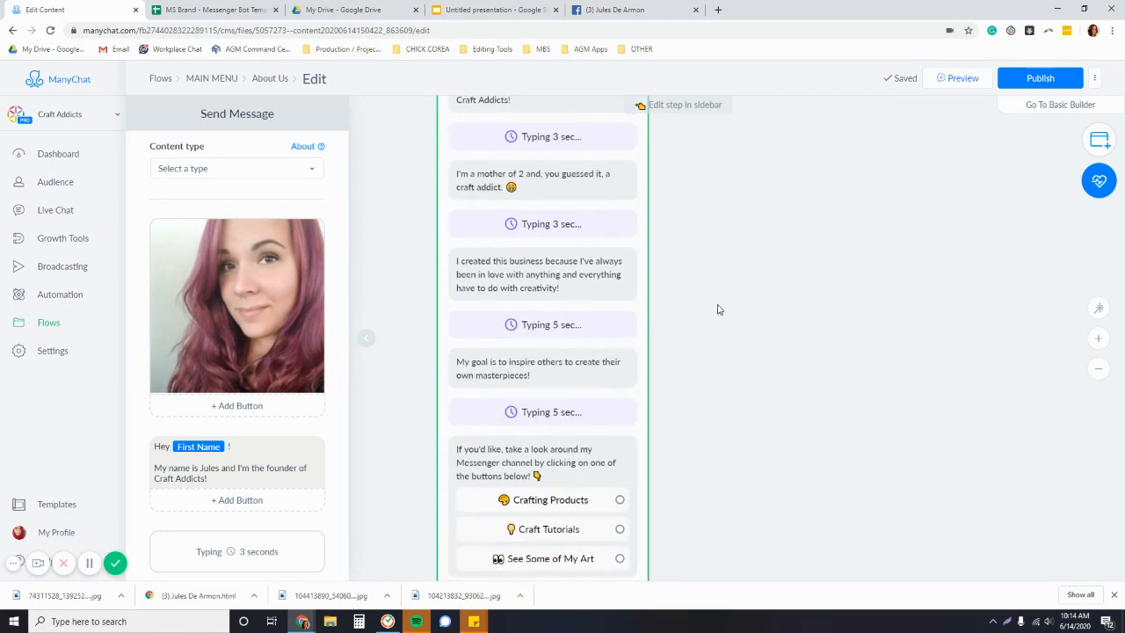
scroll(717, 309, down, 1)
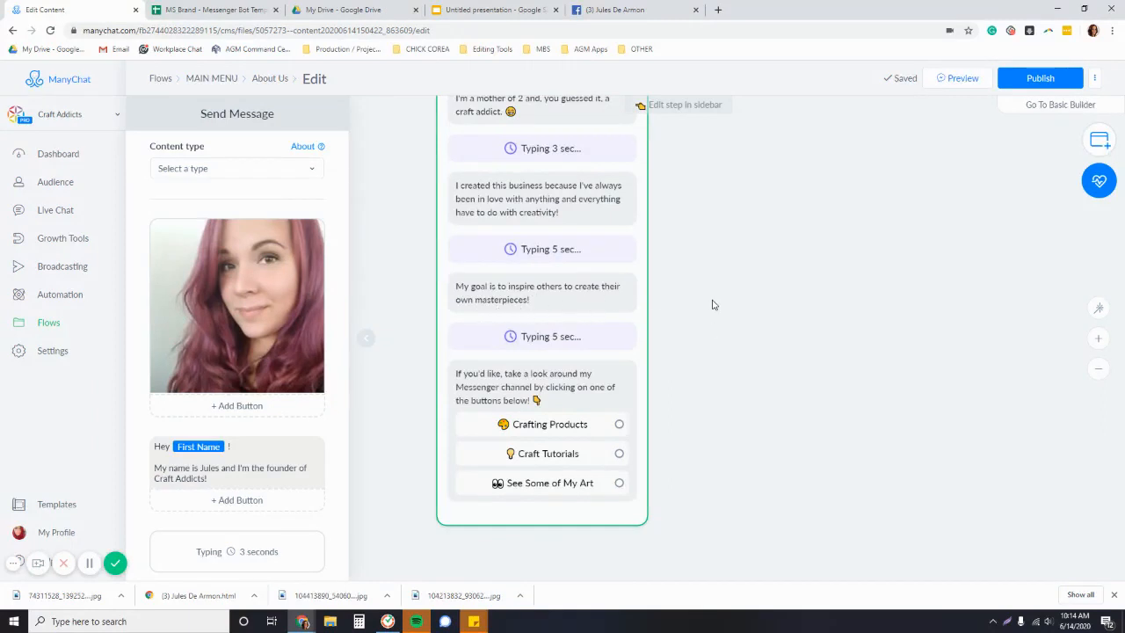
scroll(711, 317, up, 1)
scroll(723, 457, down, 1)
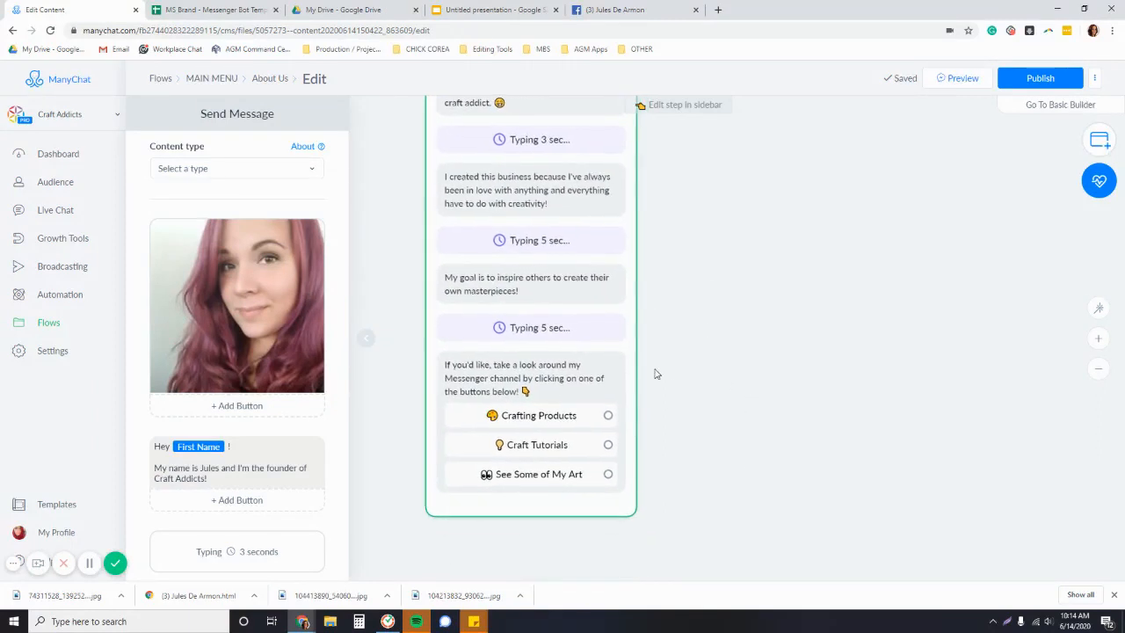
scroll(736, 384, up, 4)
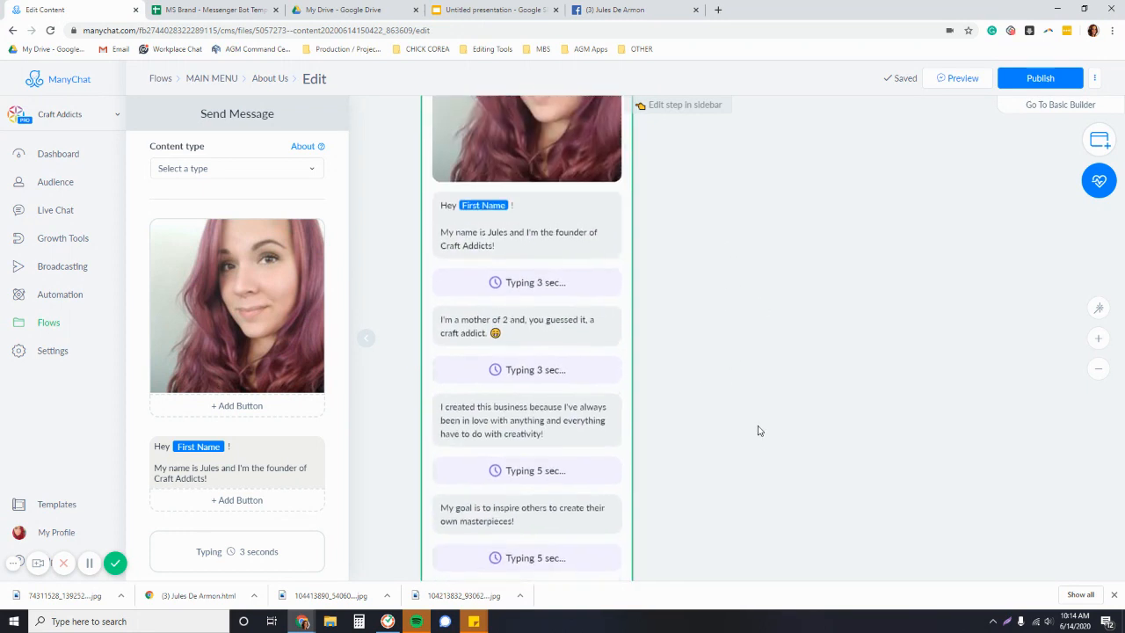
scroll(744, 396, up, 3)
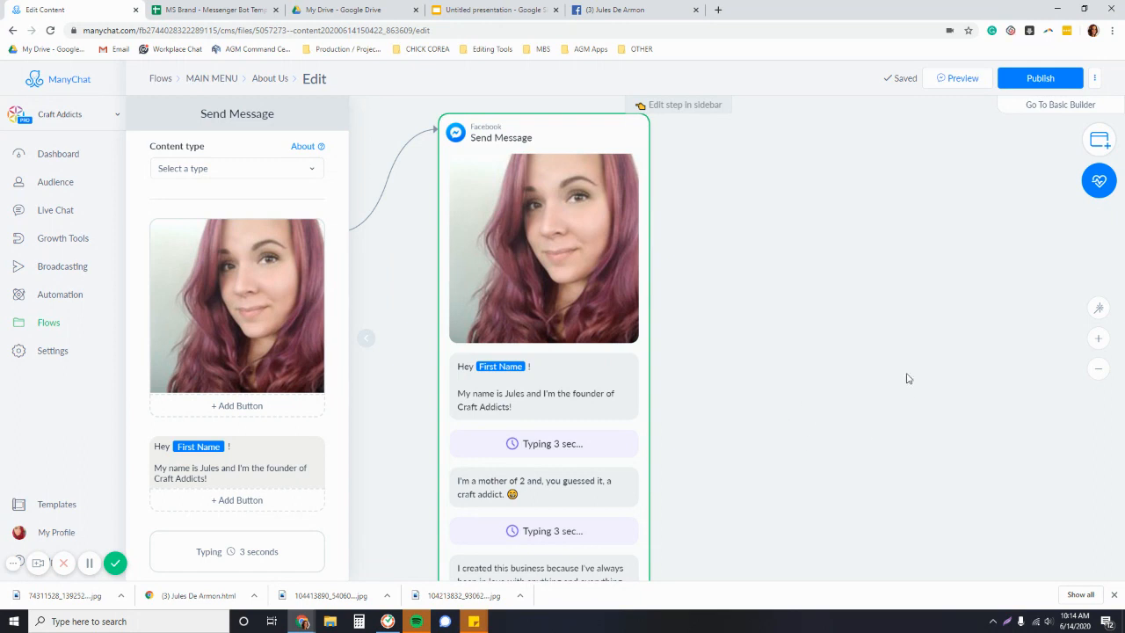
scroll(874, 375, down, 2)
scroll(830, 400, up, 3)
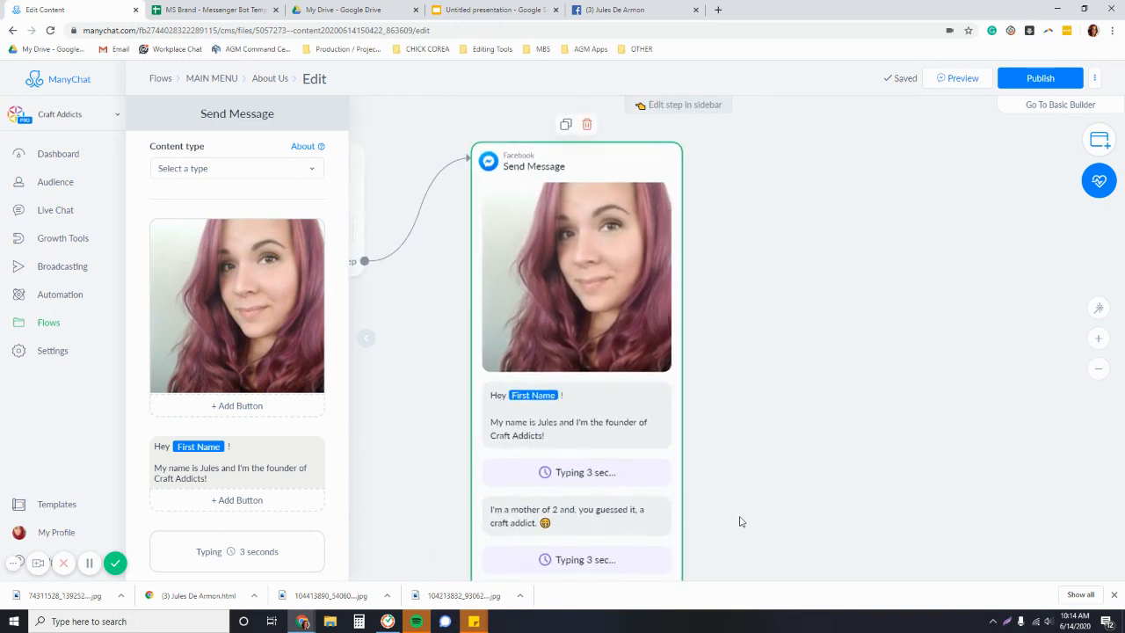
Step: Examine the closing text of the Send Message step and its Crafting Products, Craft Tutorials and See Some of My Art buttons
scroll(738, 501, down, 2)
ctrl+scroll(738, 336, down, 3)
scroll(738, 337, down, 3)
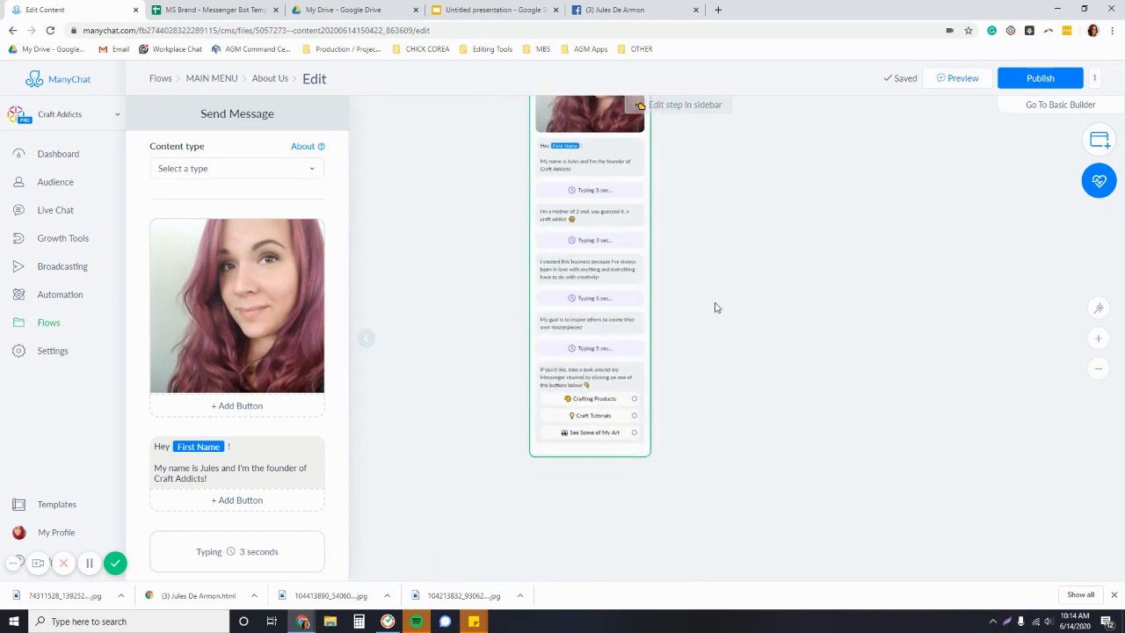
scroll(712, 307, up, 3)
drag(744, 385, 715, 394)
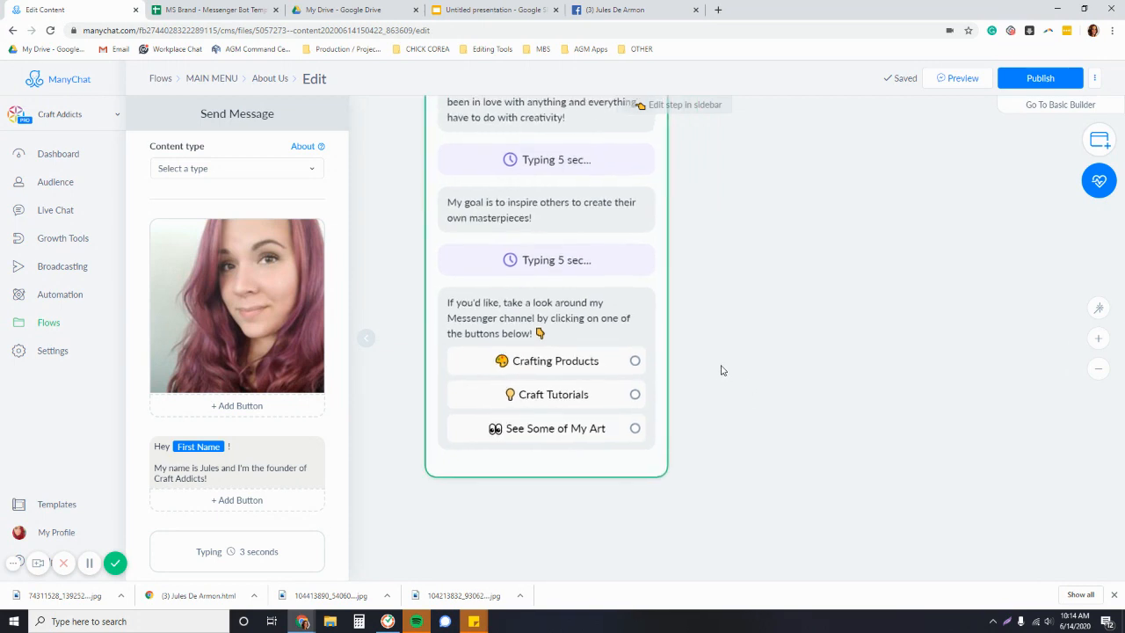
drag(720, 370, 712, 402)
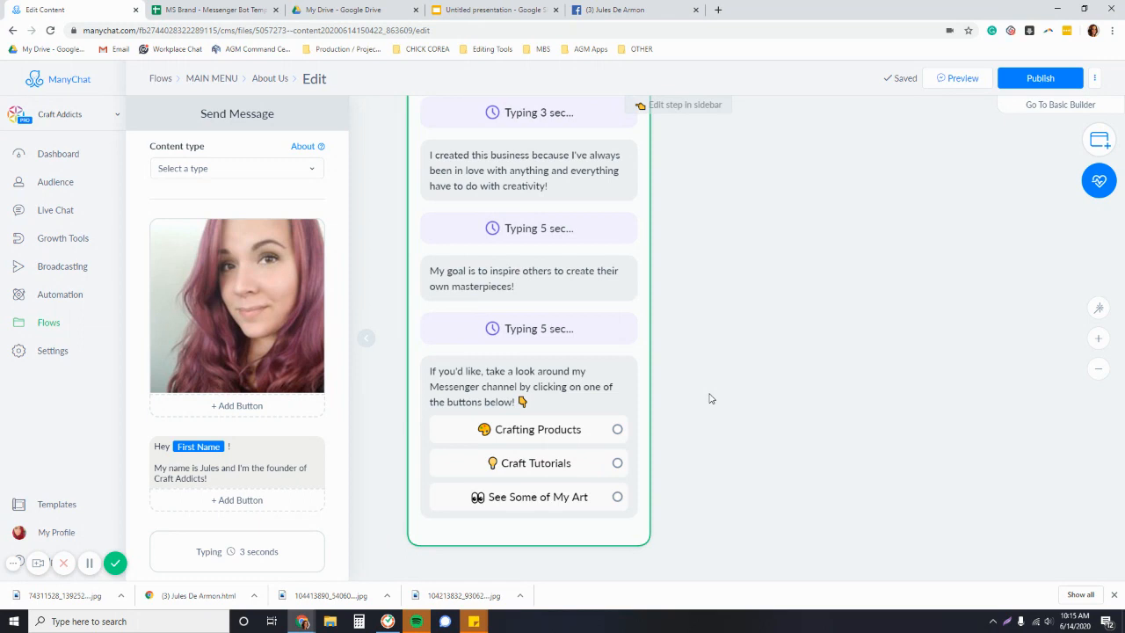
scroll(709, 398, down, 2)
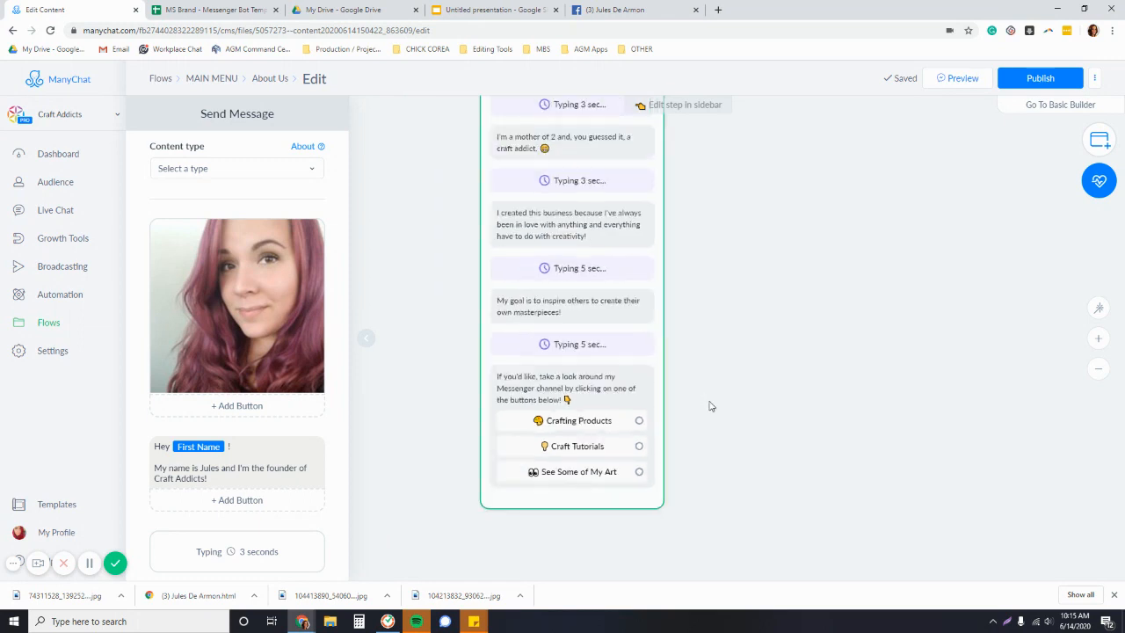
drag(731, 368, 705, 334)
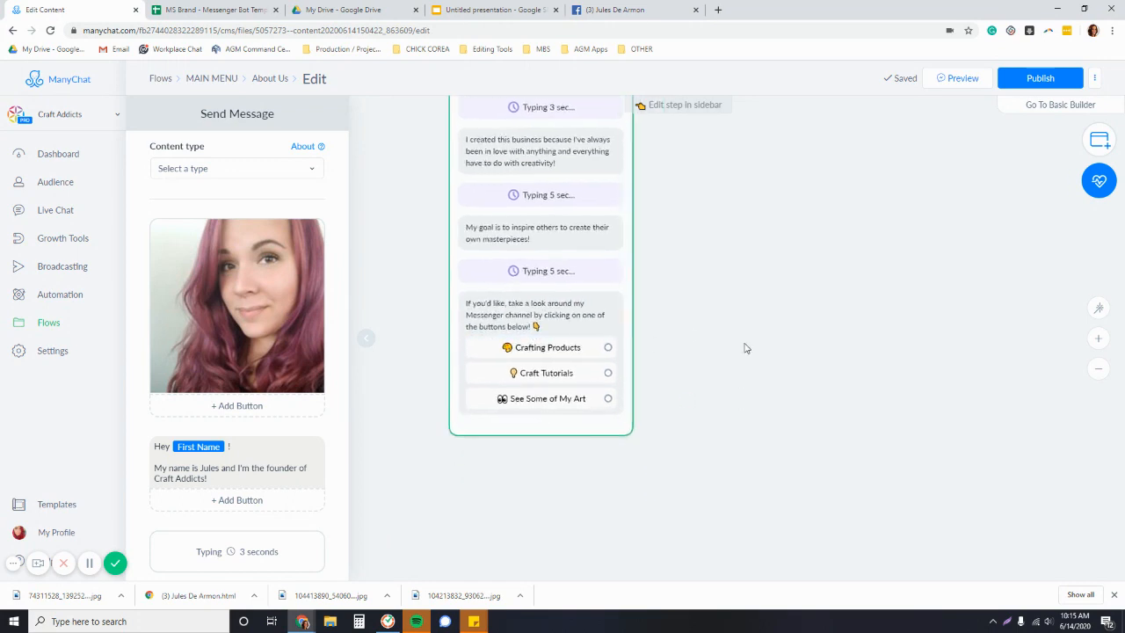
scroll(539, 349, up, 2)
drag(728, 351, 799, 337)
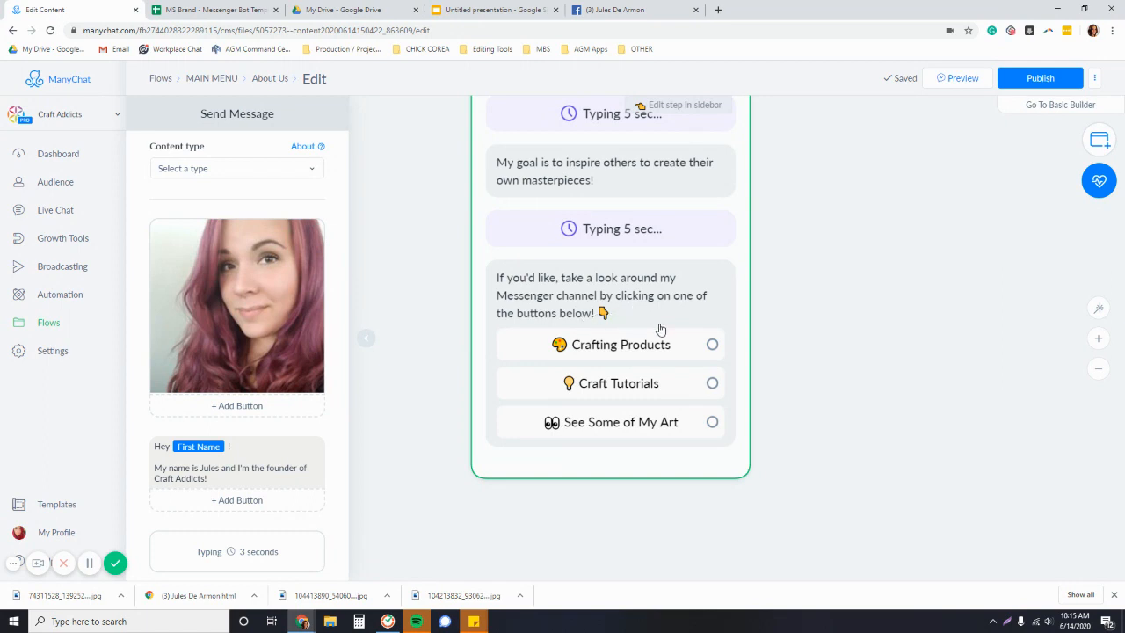
scroll(779, 366, up, 2)
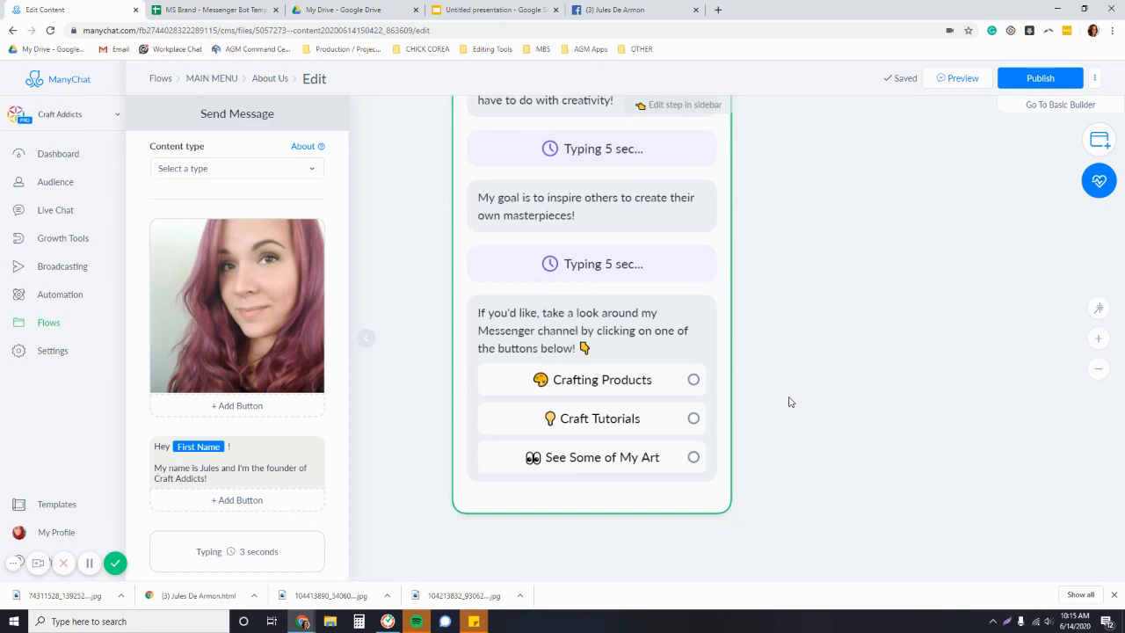
Step: Delete the closing "If you'd like, take a look around" text block together with its three buttons
click(632, 325)
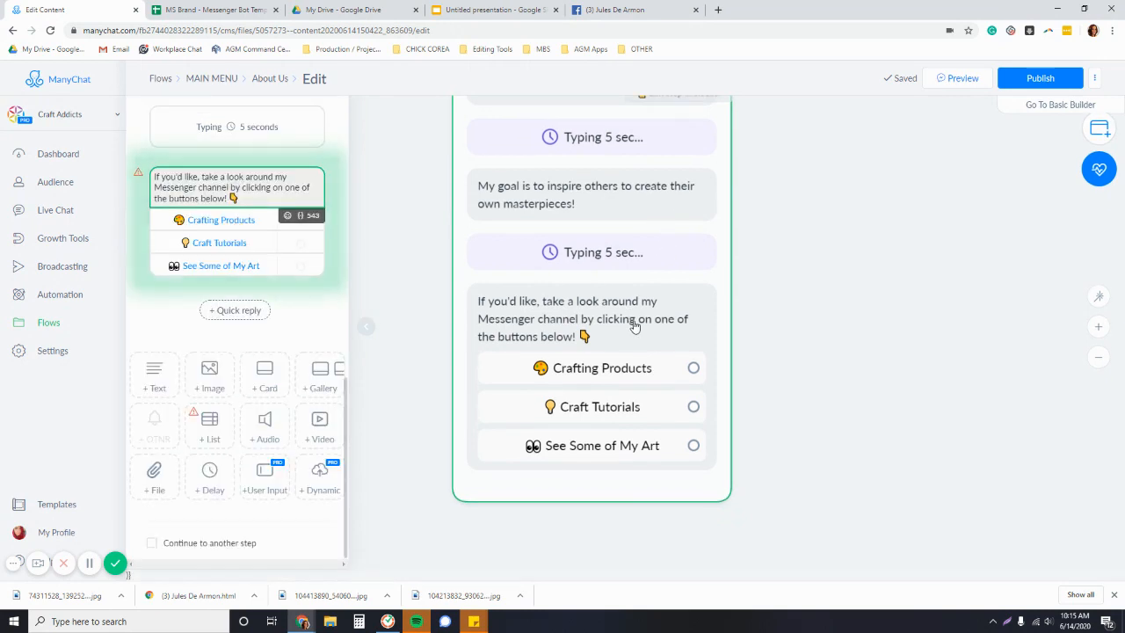
scroll(264, 316, up, 2)
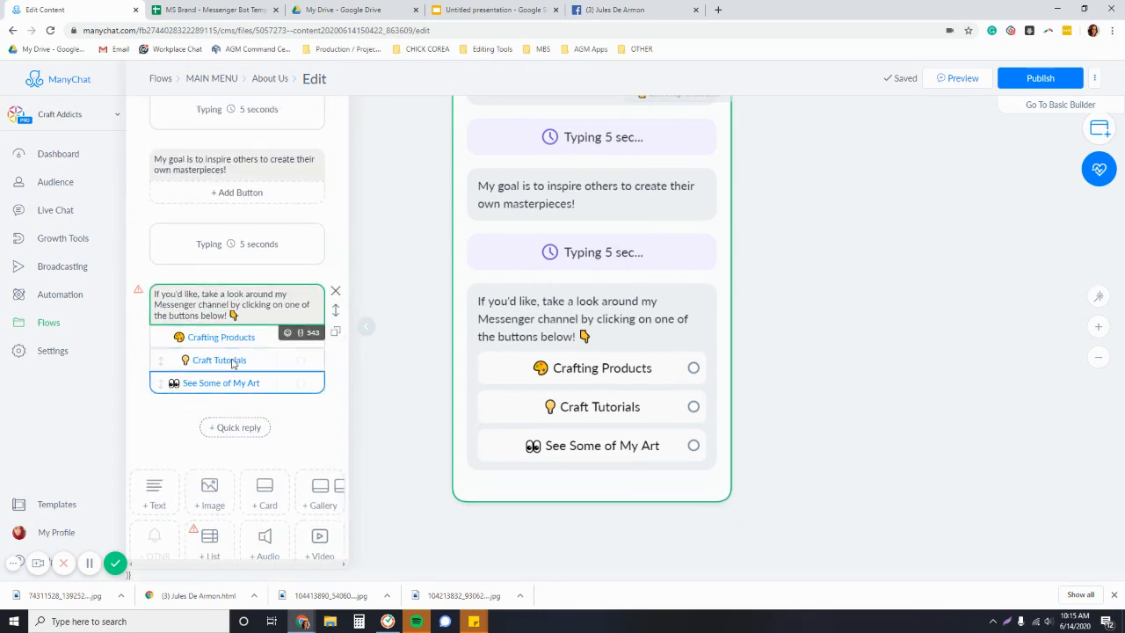
drag(798, 357, 757, 370)
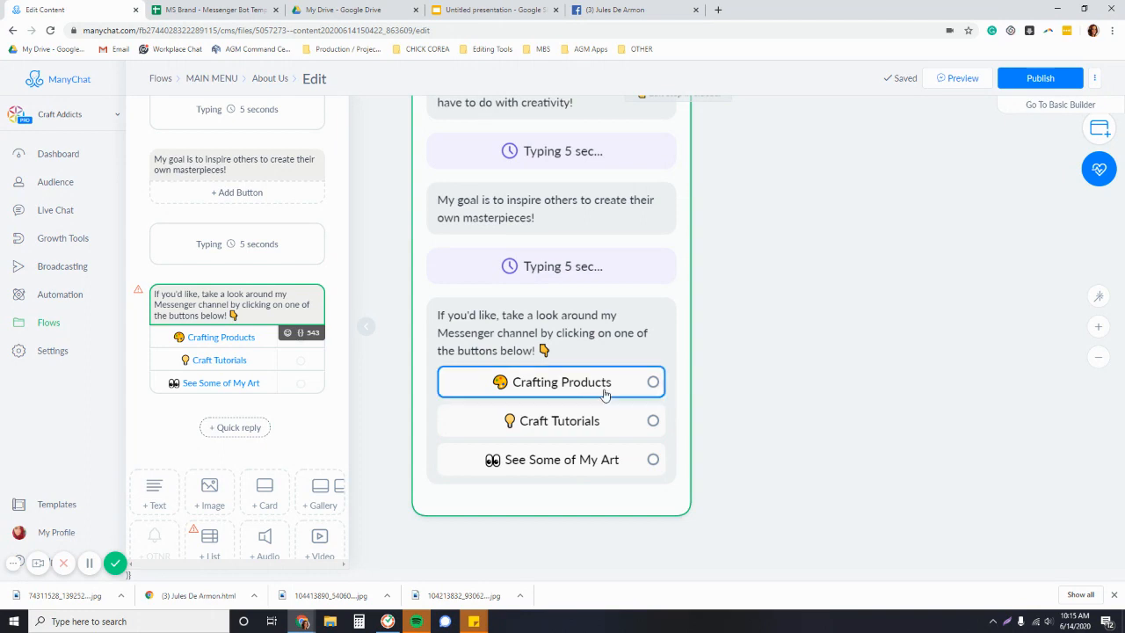
drag(766, 337, 770, 356)
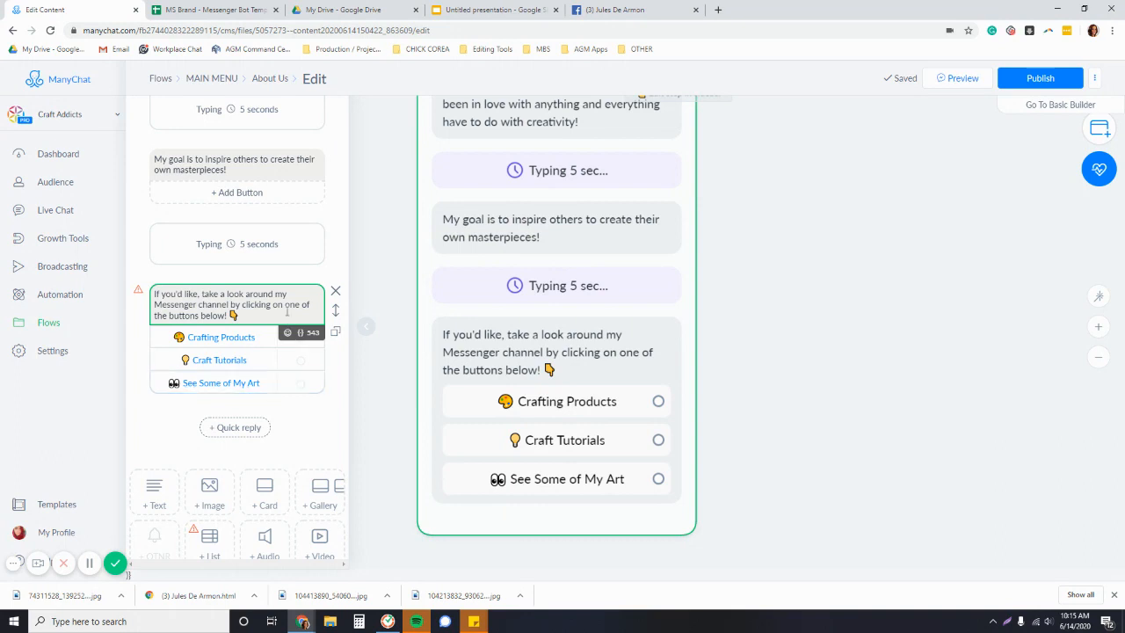
click(336, 291)
click(657, 147)
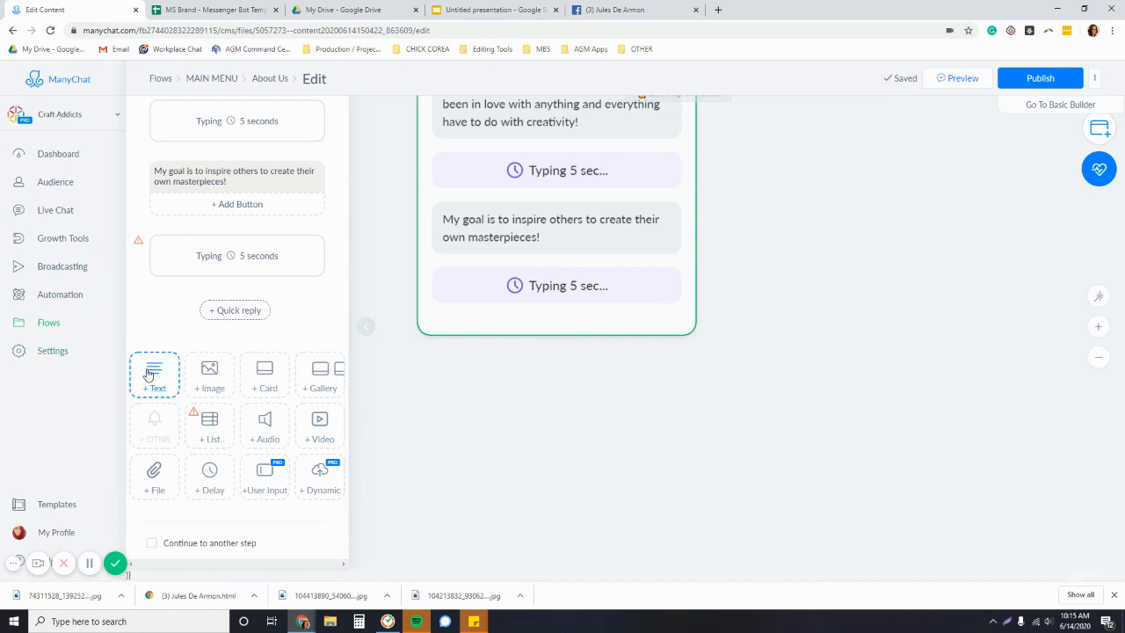
Step: Add a text block after the last typing delay reading "Happy to have you here!"
click(151, 373)
click(254, 294)
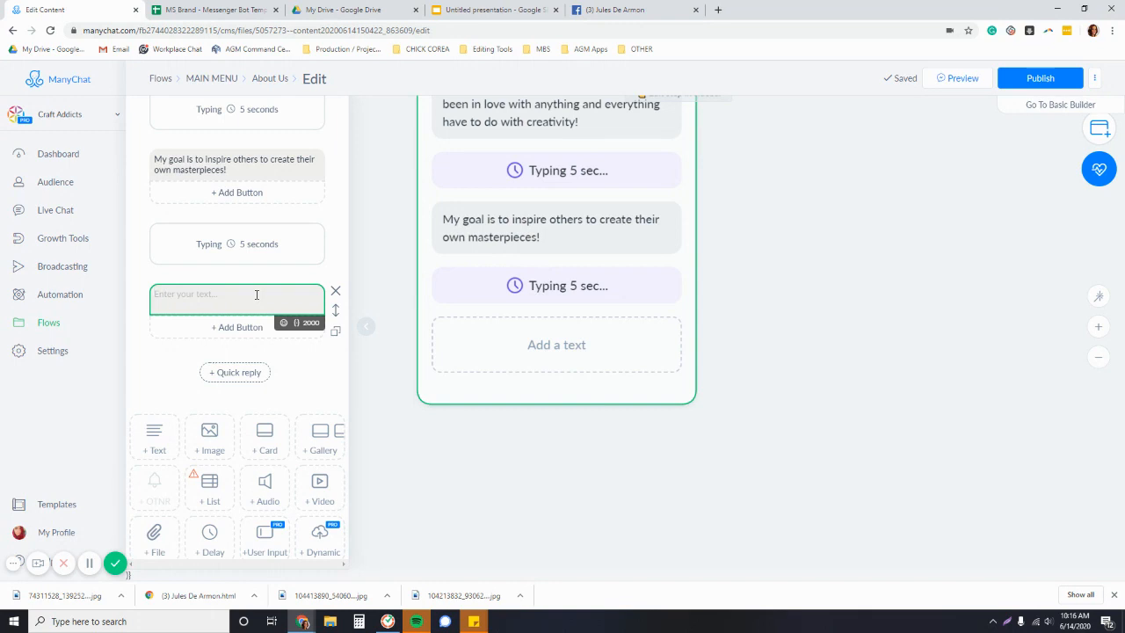
text(Happy to have you here!)
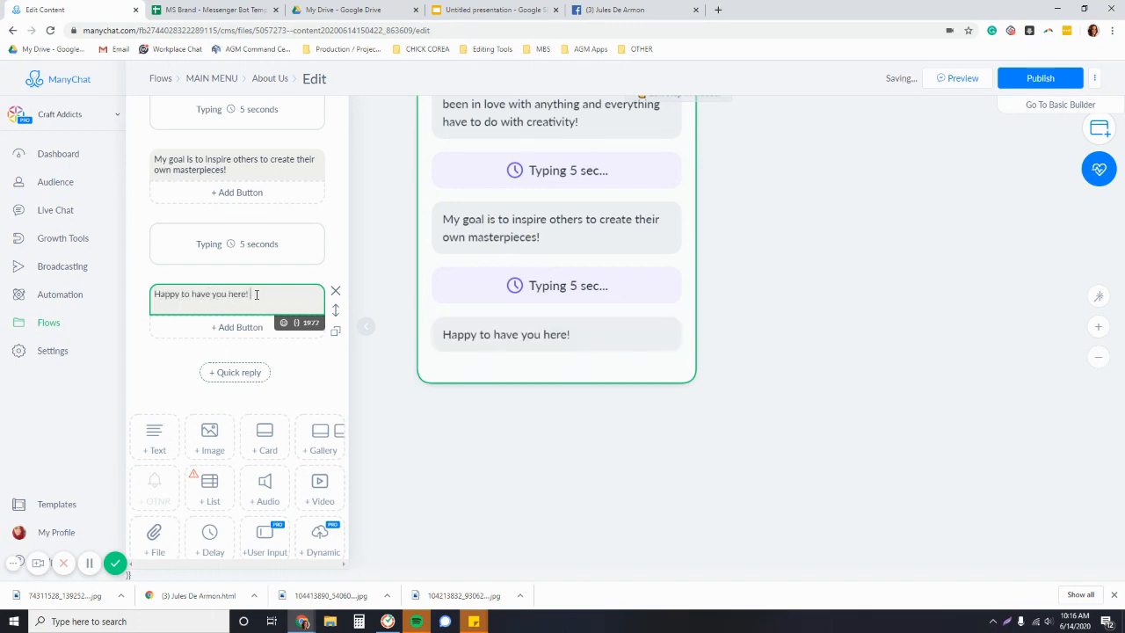
key(Return)
text(Since)
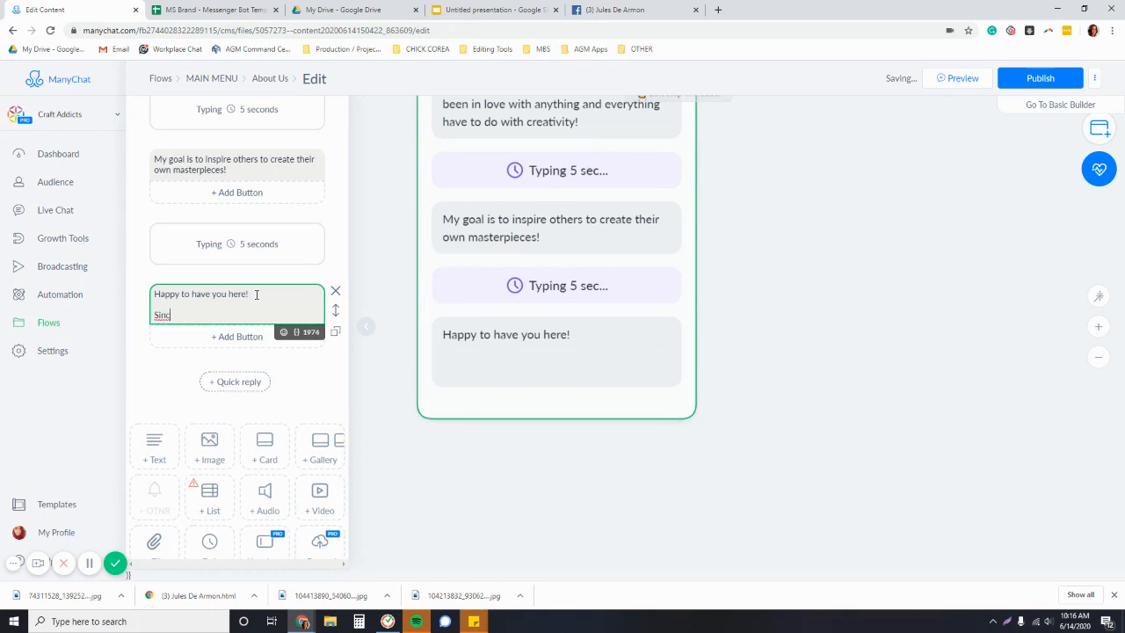
key(BackSpace)
key(BackSpace)
key(BackSpace)
key(BackSpace)
key(BackSpace)
key(BackSpace)
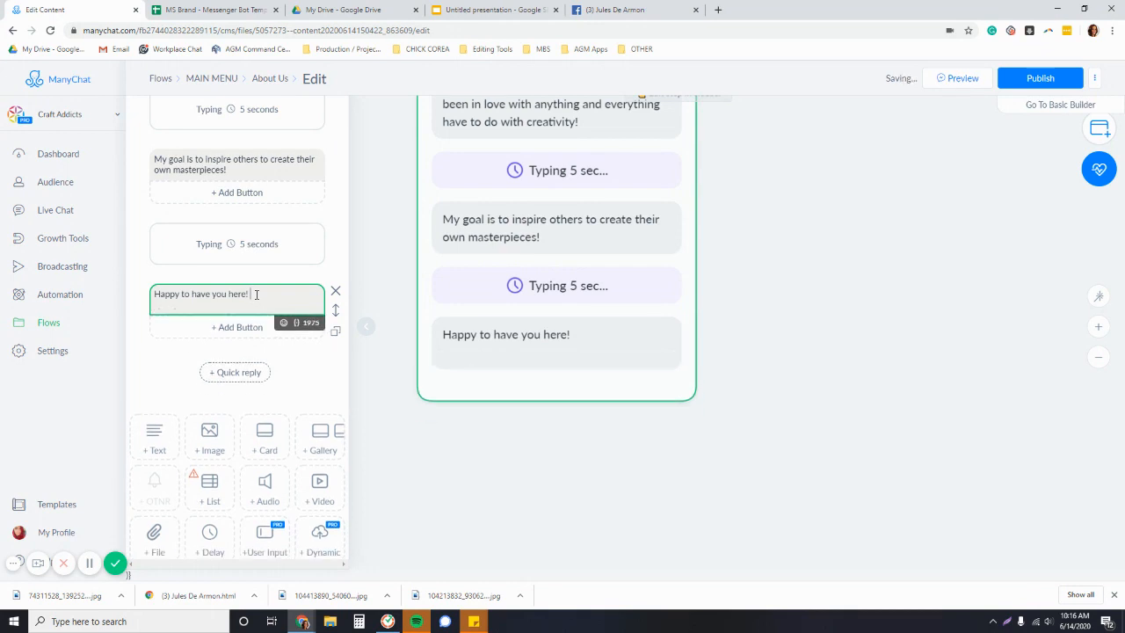
Step: Publish the About Us flow and return to the MAIN MENU folder
scroll(623, 395, down, 5)
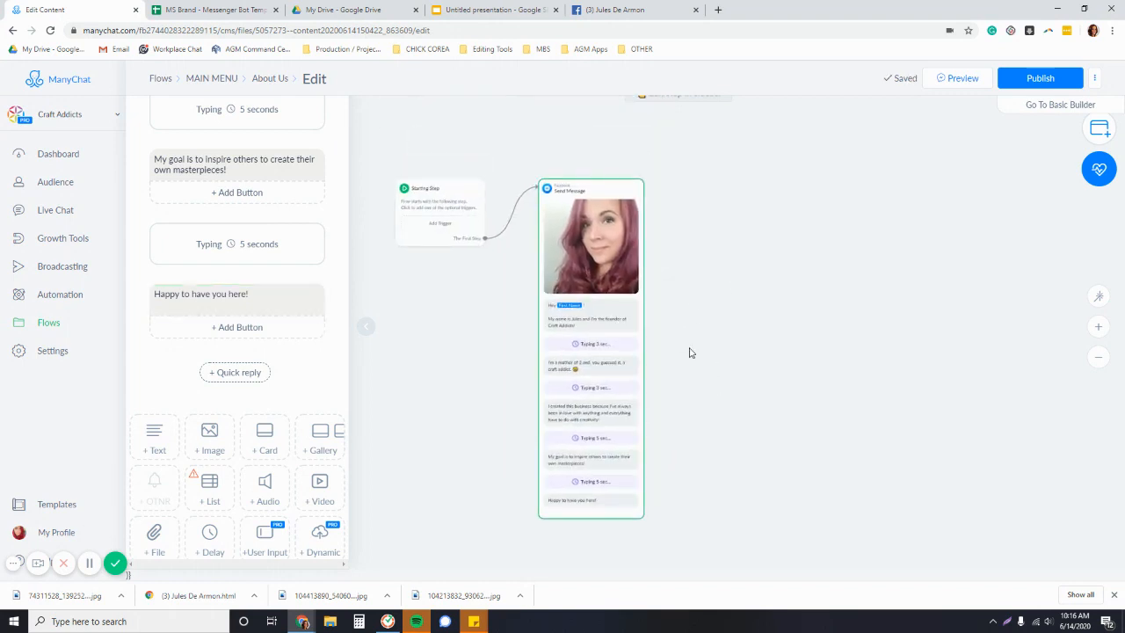
click(1041, 78)
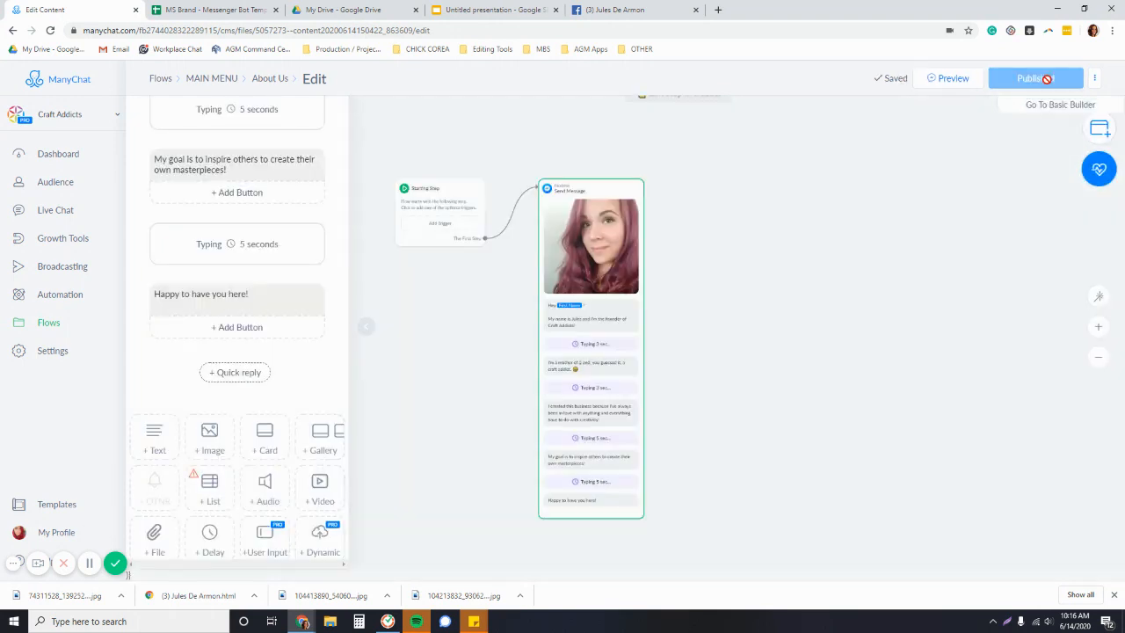
scroll(685, 273, down, 2)
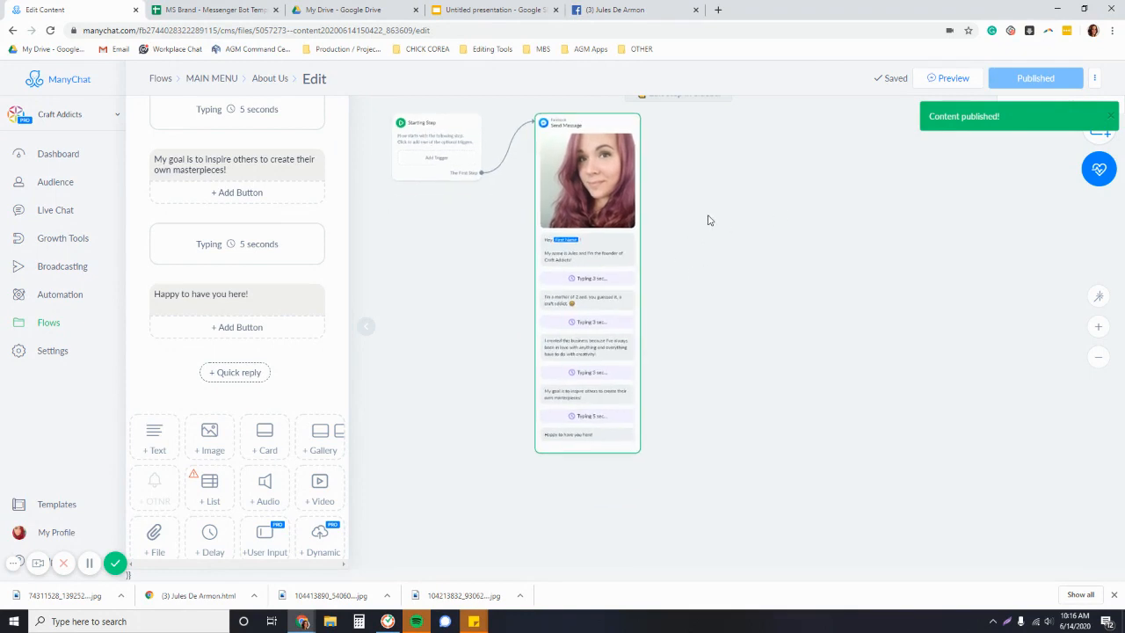
click(270, 79)
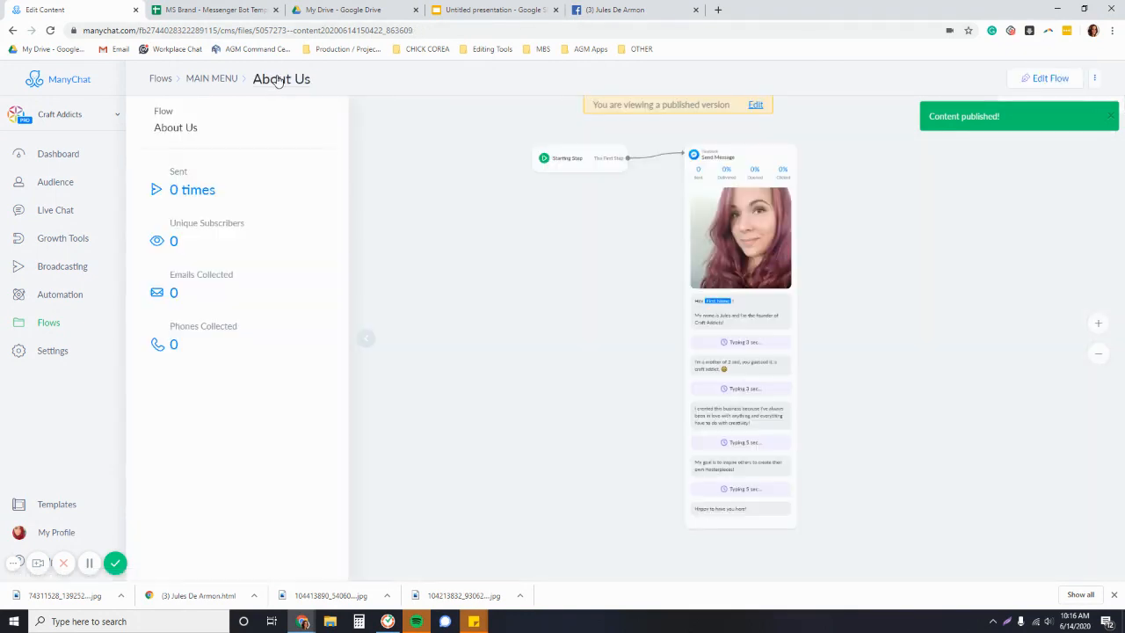
click(217, 84)
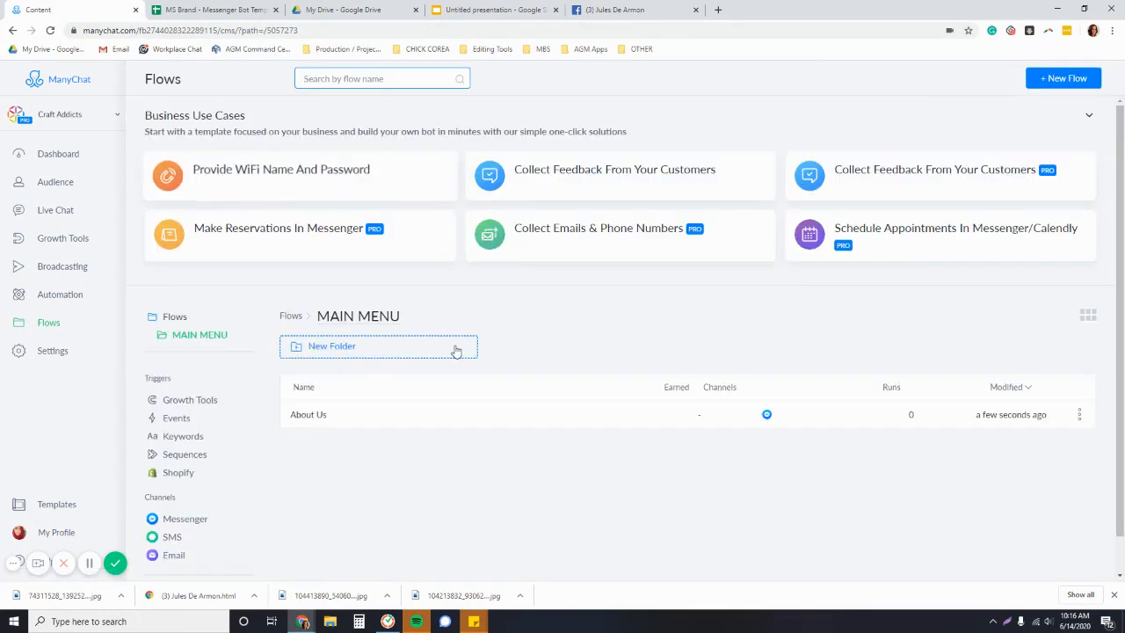
Step: Create a flow named "MAIN MENU: Craft Prod..." in the MAIN MENU folder and open its Send Message step for editing
click(1059, 82)
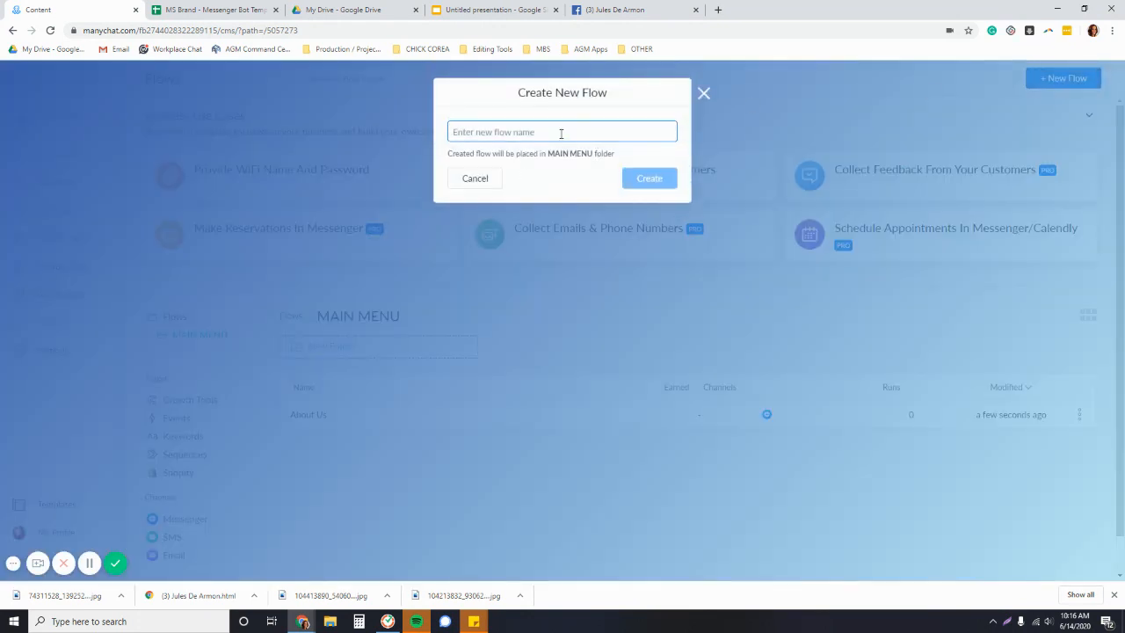
text(C)
key(BackSpace)
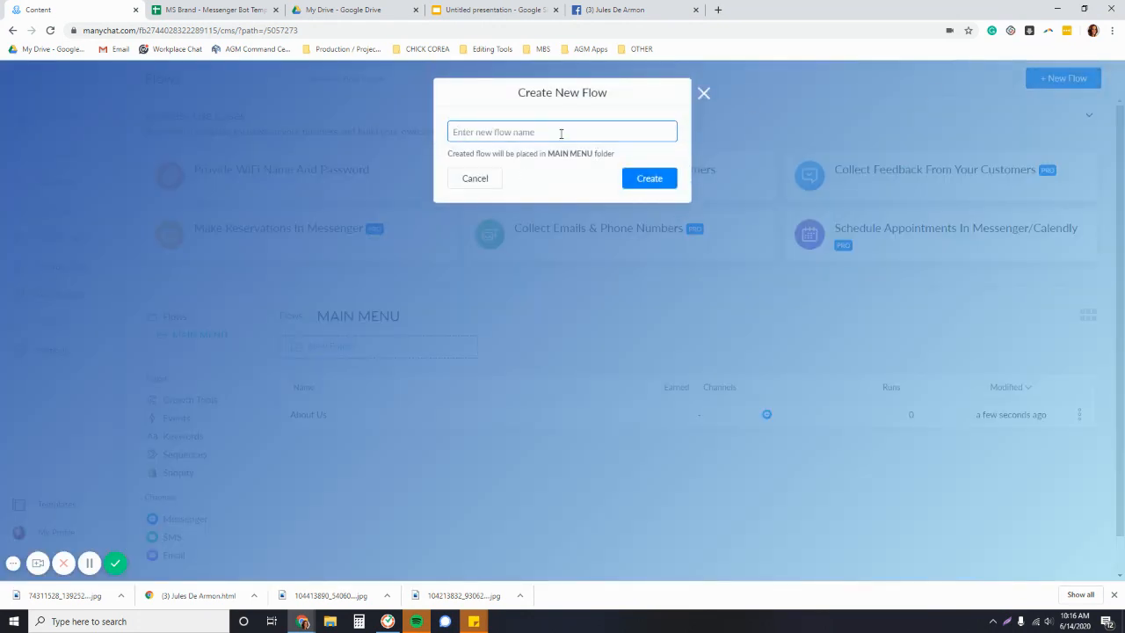
text(Cra)
text(MAIN MENU:)
click(647, 181)
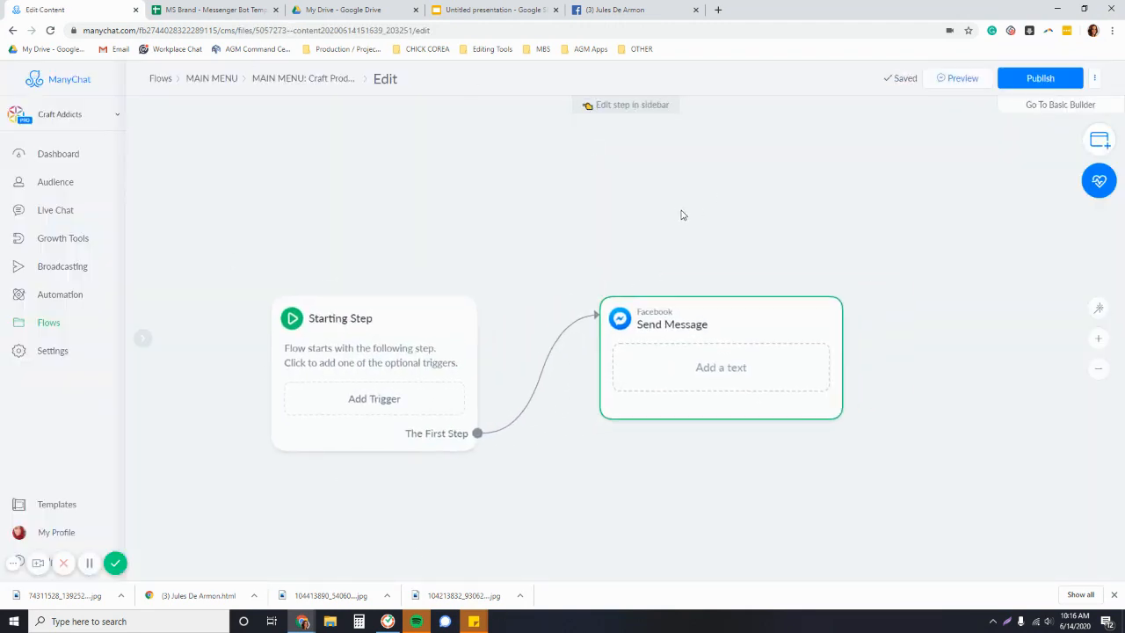
click(716, 379)
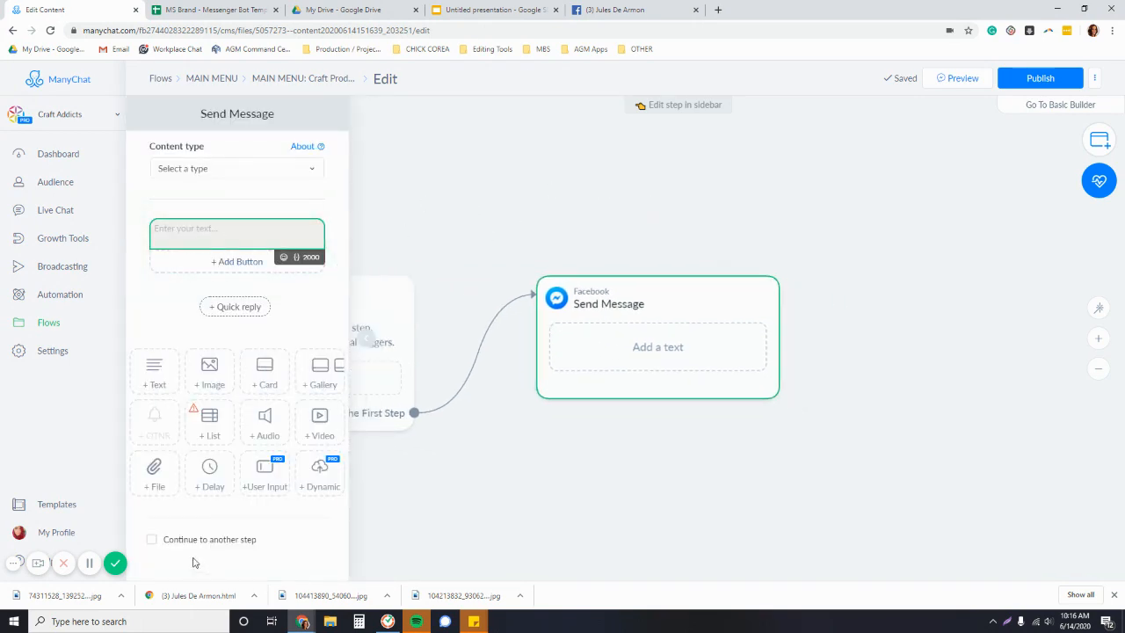
click(89, 563)
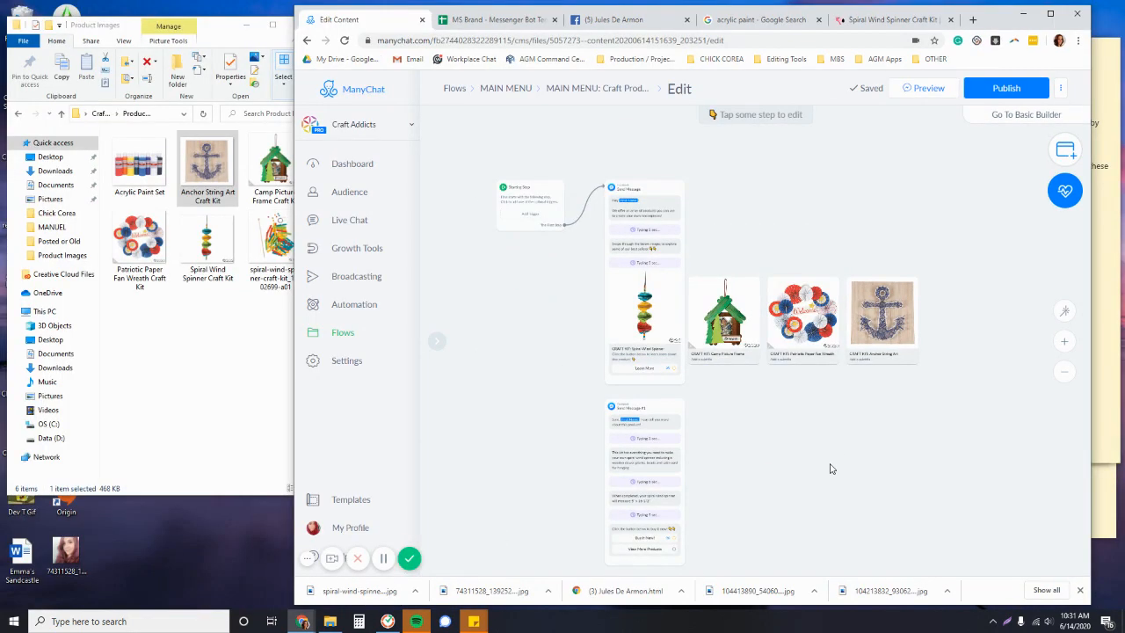
Step: Examine the product flow's first Send Message step, from the greeting and typing delays to the craft kit gallery cards
drag(816, 169, 825, 199)
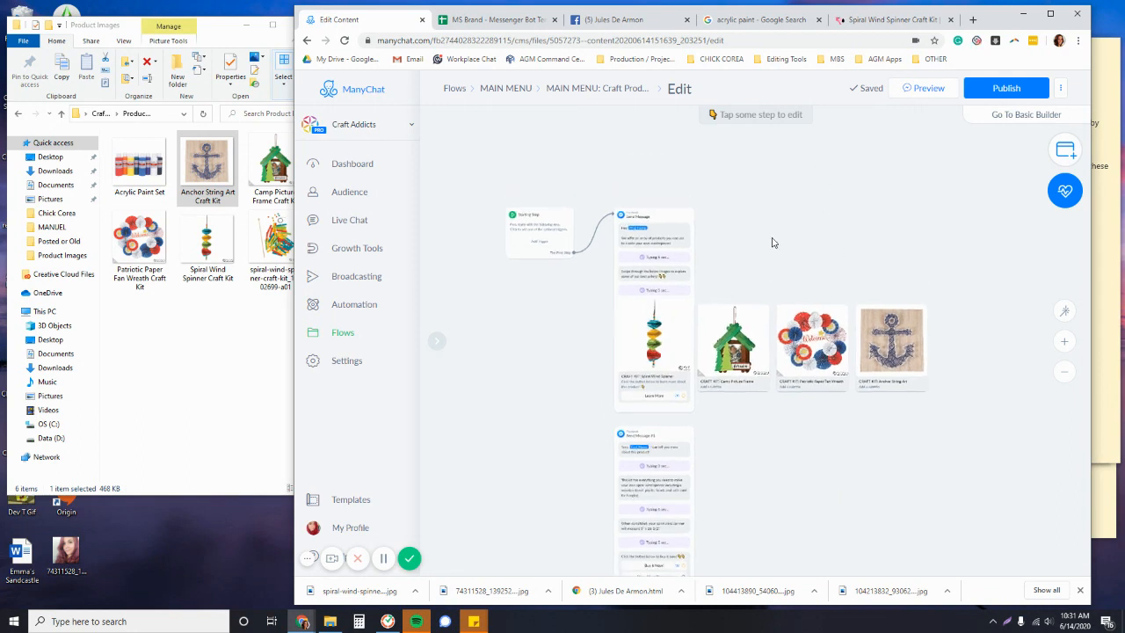
drag(560, 318, 592, 354)
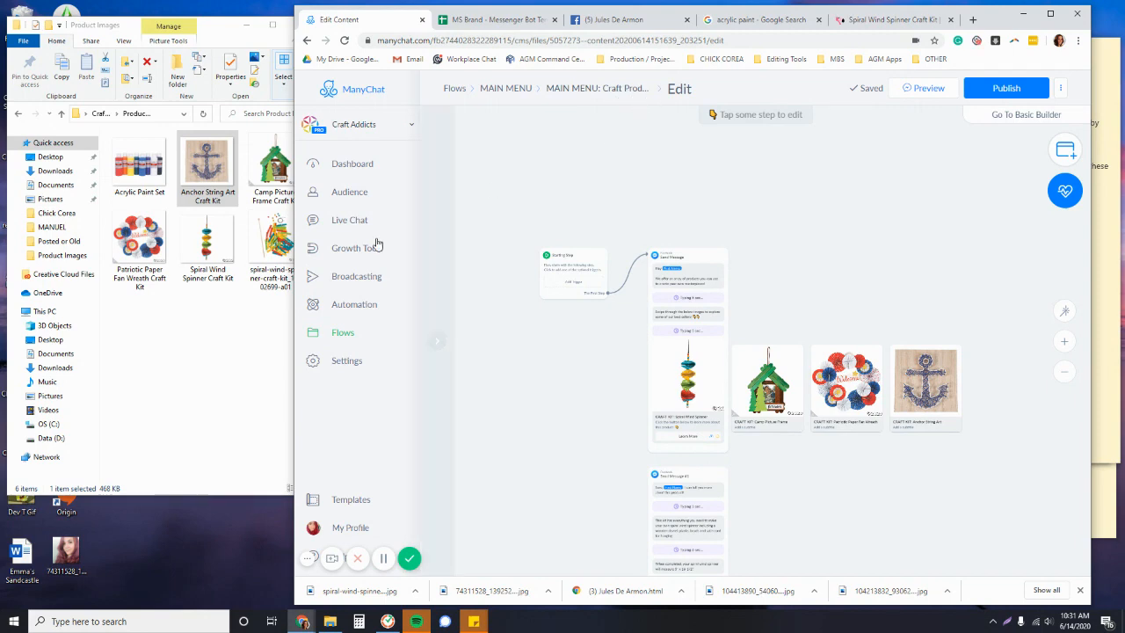
scroll(542, 357, up, 5)
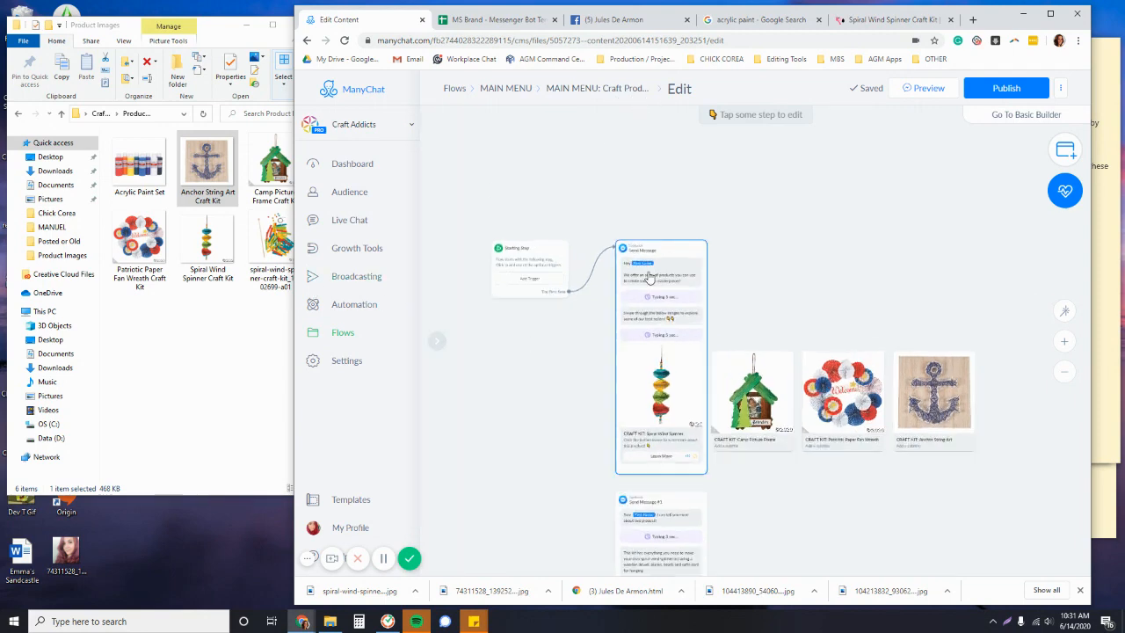
drag(952, 275, 913, 292)
drag(794, 350, 783, 335)
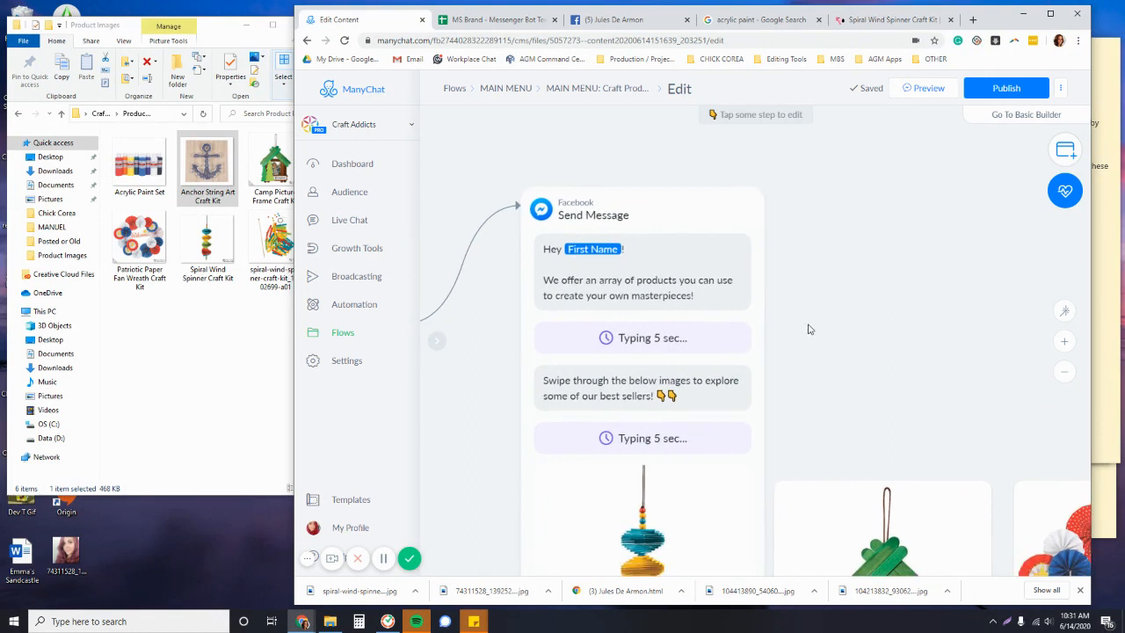
drag(806, 329, 767, 263)
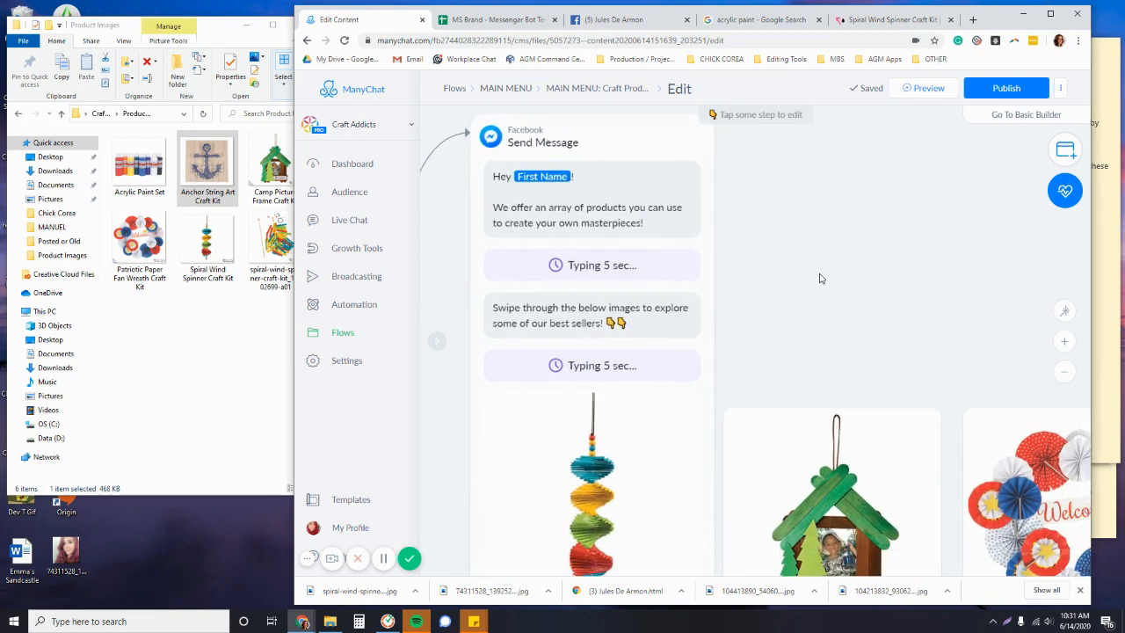
scroll(820, 278, down, 3)
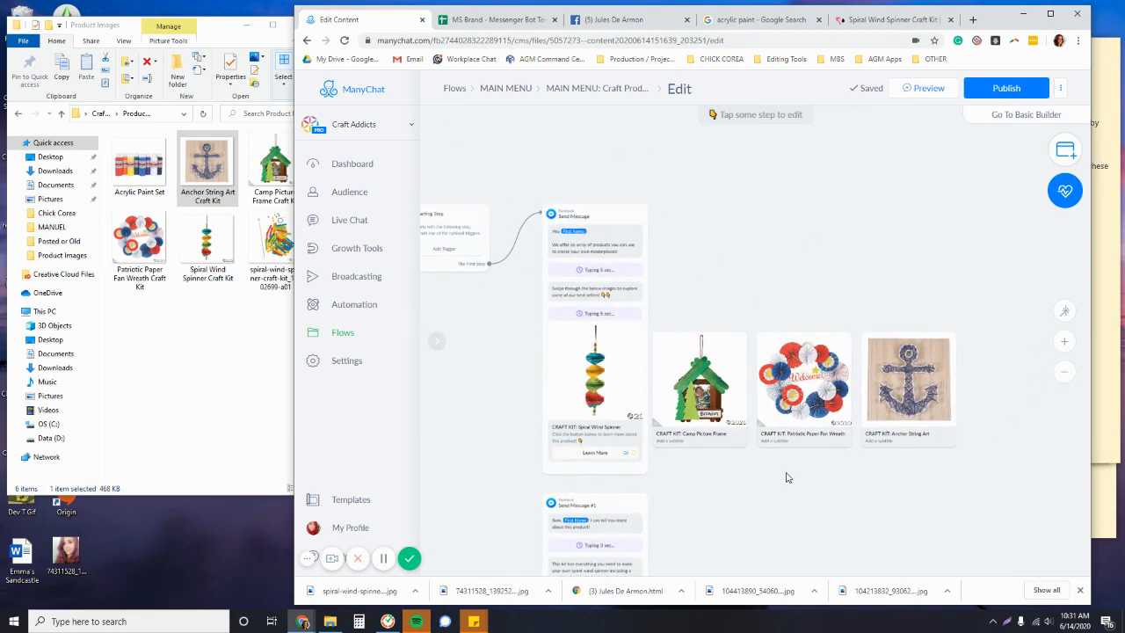
scroll(620, 408, up, 5)
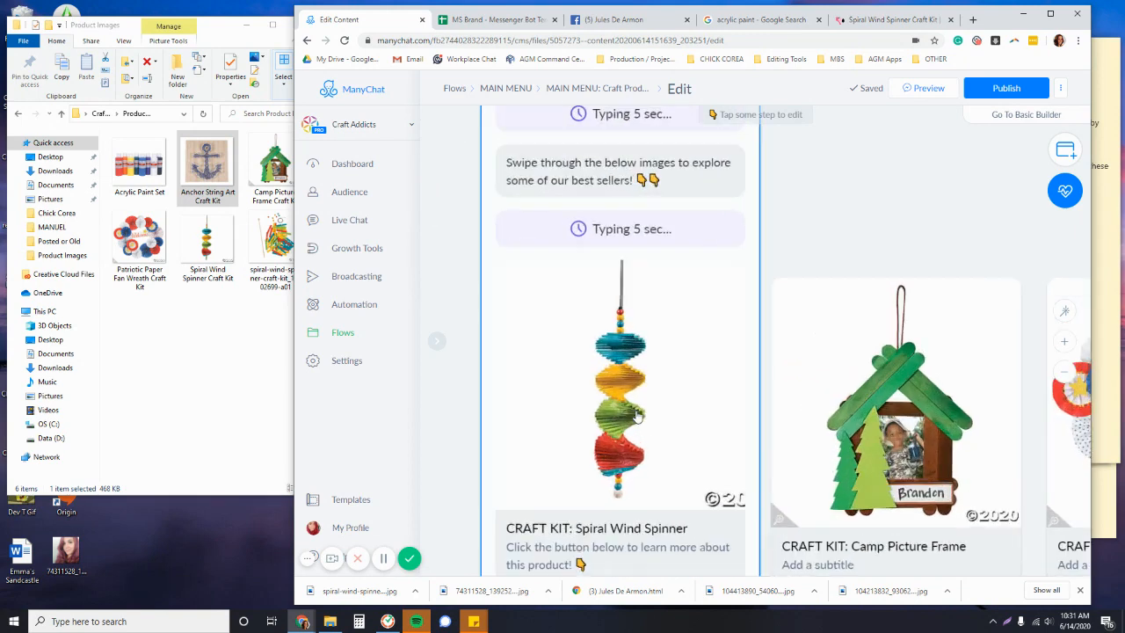
scroll(637, 414, down, 3)
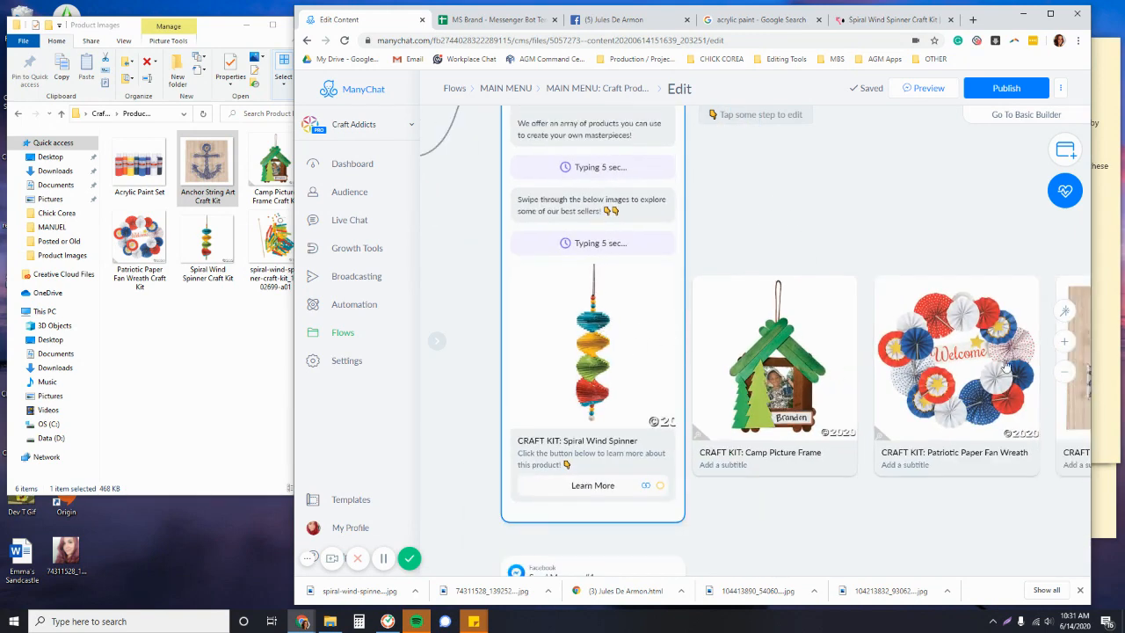
drag(856, 152, 796, 164)
drag(779, 215, 806, 196)
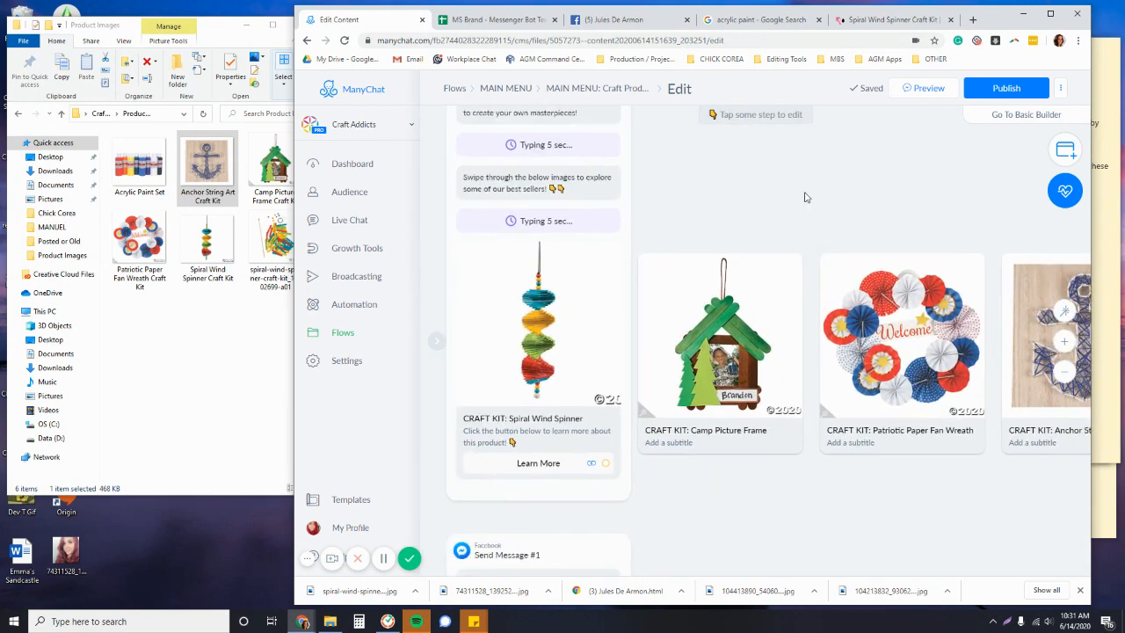
Step: Open the product flow's first Send Message step for editing, down to the content blocks that can be added below its gallery
click(593, 327)
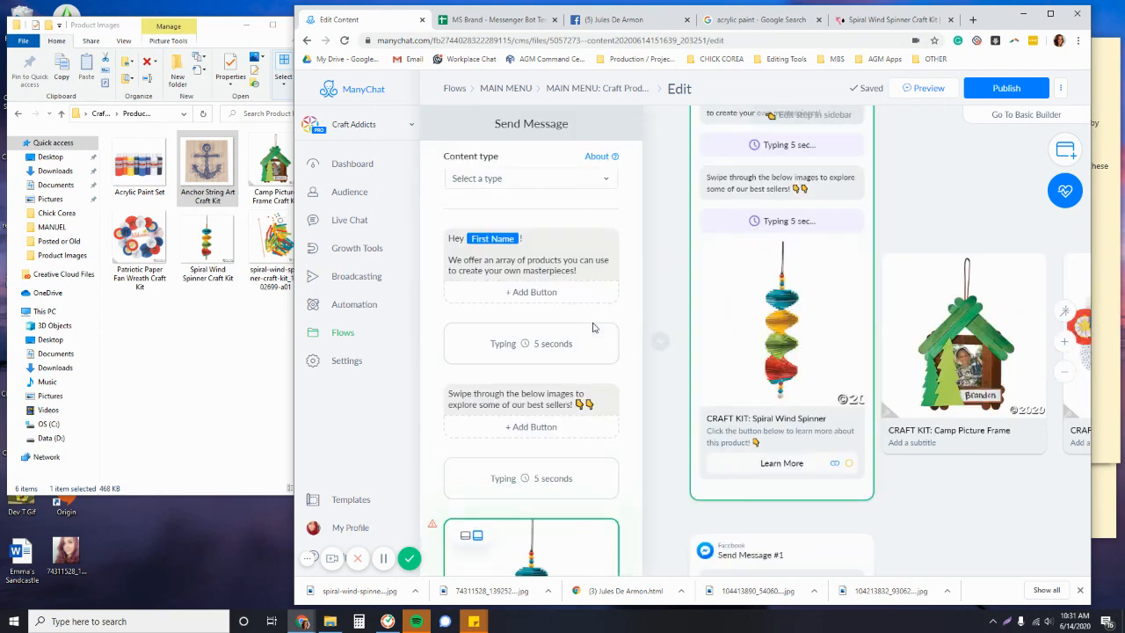
scroll(563, 378, down, 10)
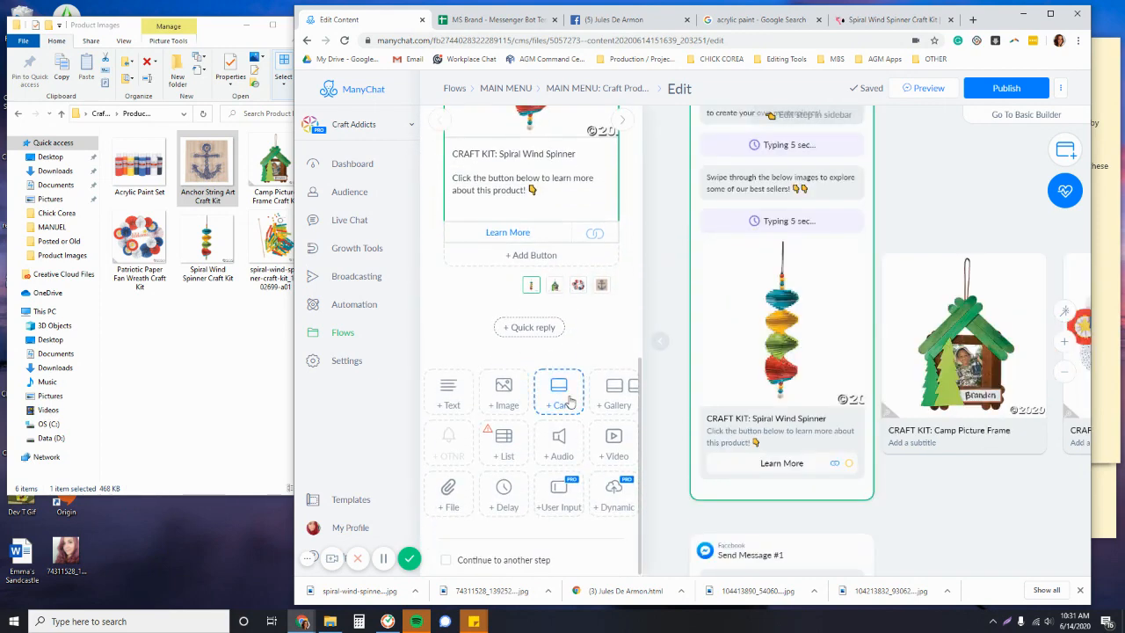
scroll(569, 402, up, 5)
scroll(653, 371, up, 3)
scroll(811, 252, down, 5)
drag(910, 254, 860, 377)
scroll(504, 458, down, 5)
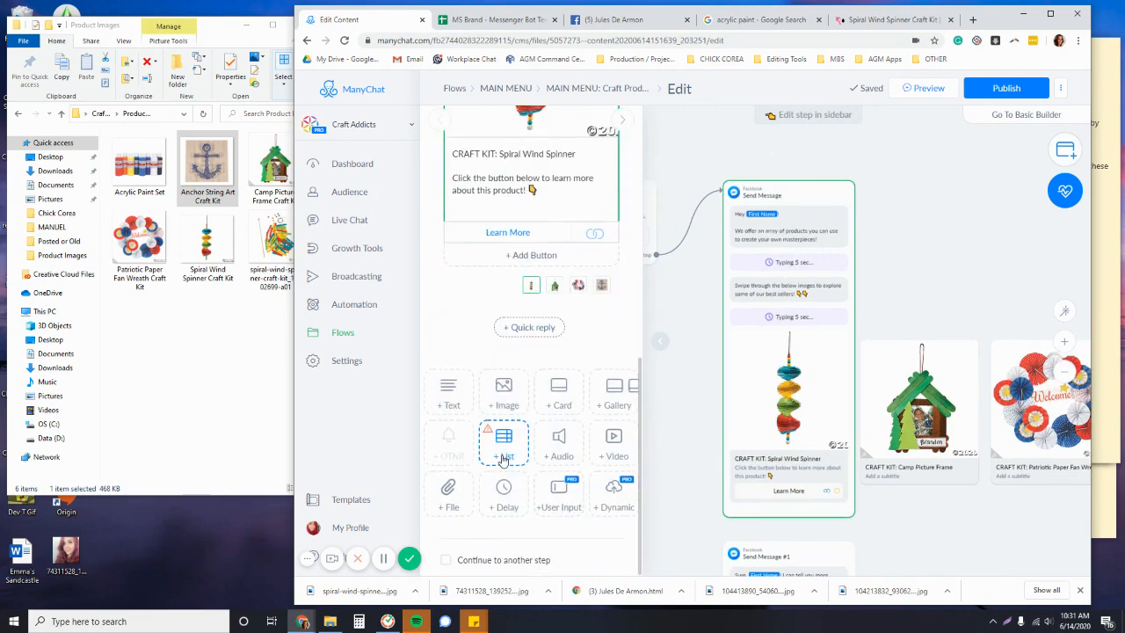
Step: Try out a blank gallery block with the square image format below the product gallery and remove it
click(618, 405)
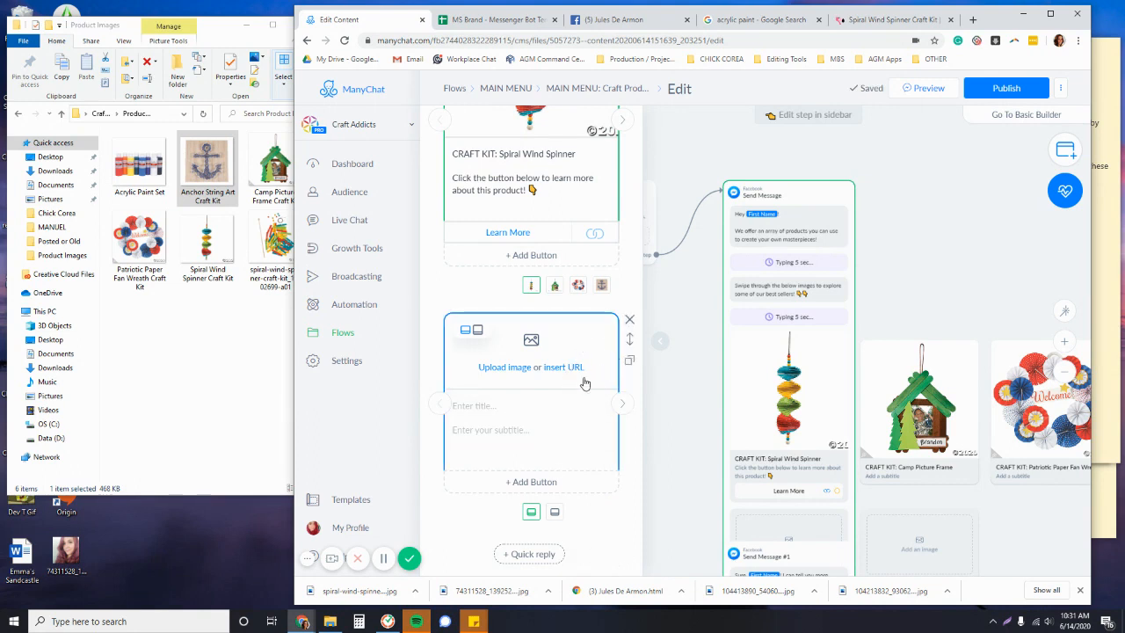
click(476, 329)
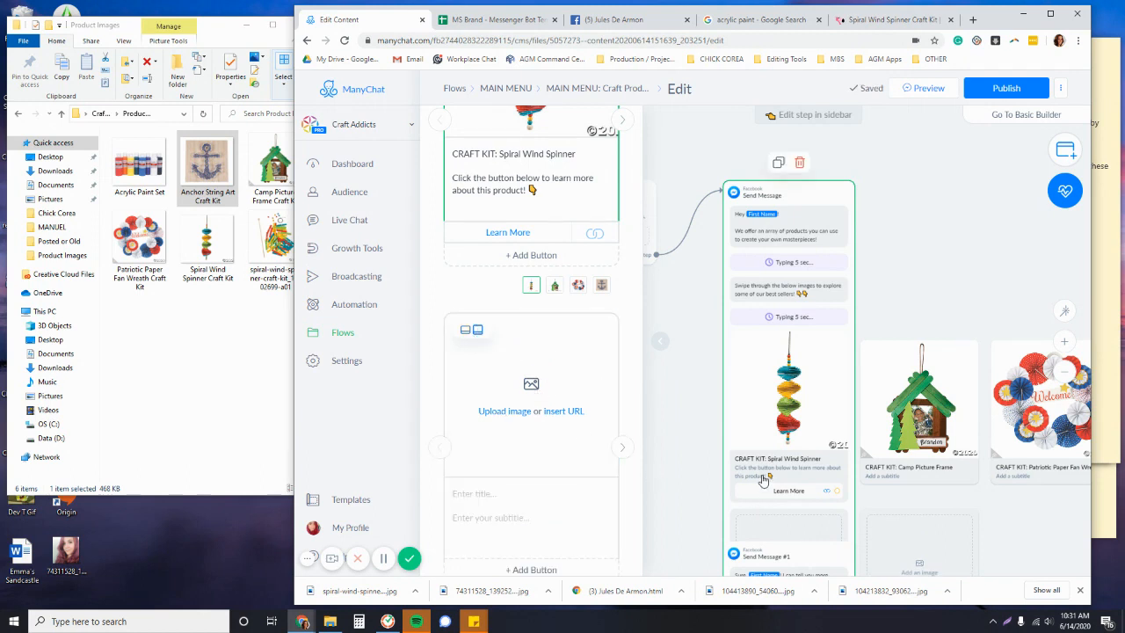
click(463, 332)
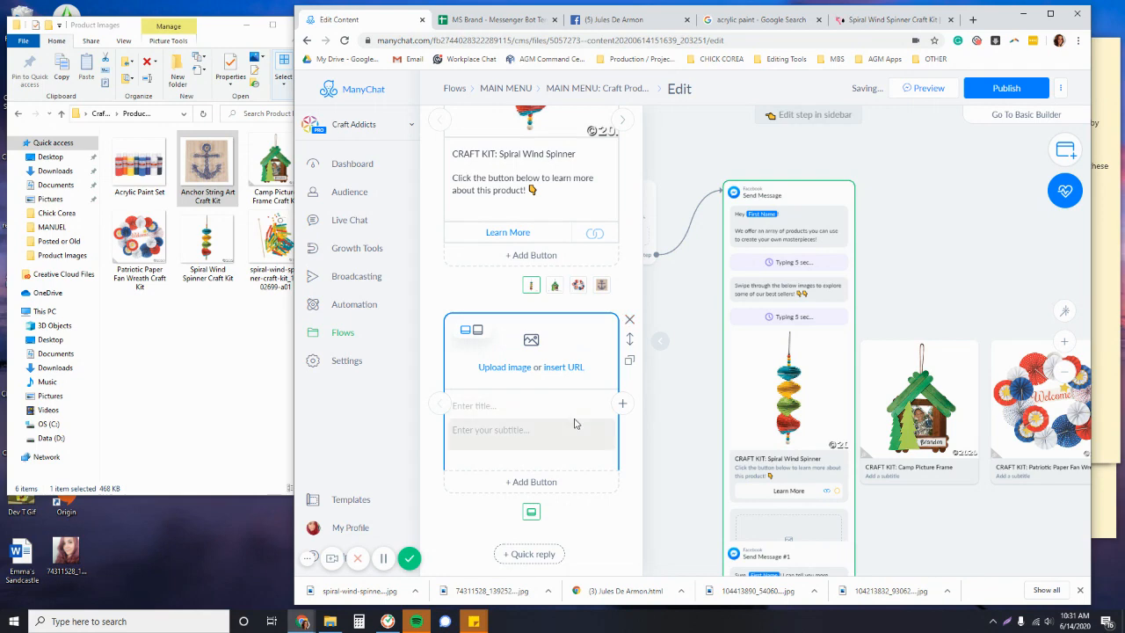
click(629, 322)
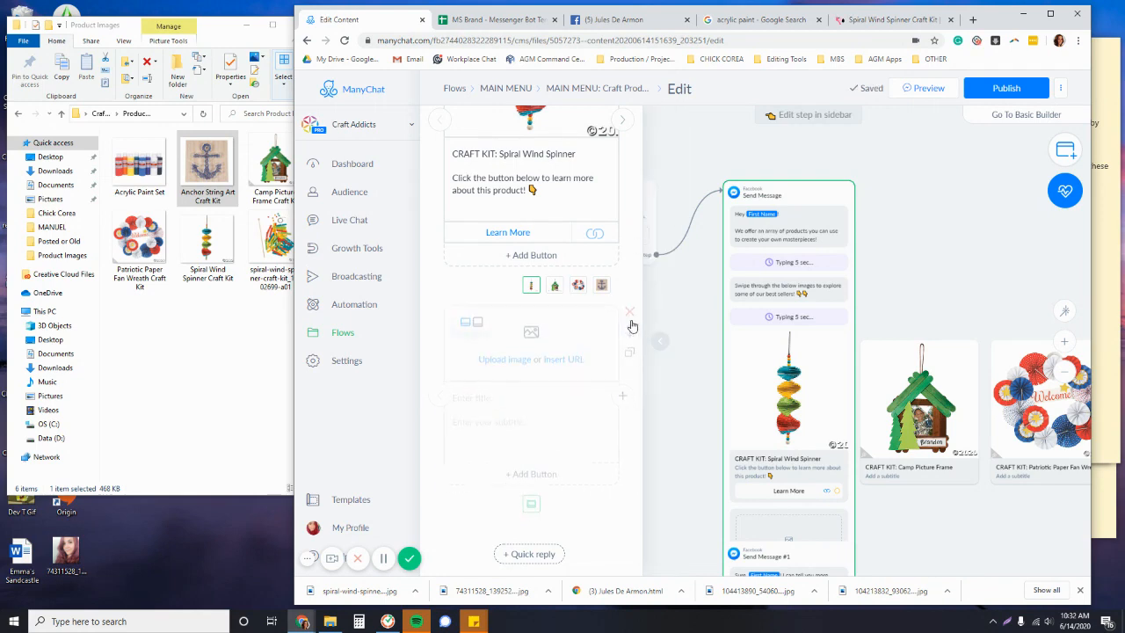
Step: Examine the Spiral Wind Spinner gallery card, especially its title text
drag(908, 247, 915, 211)
drag(907, 271, 912, 244)
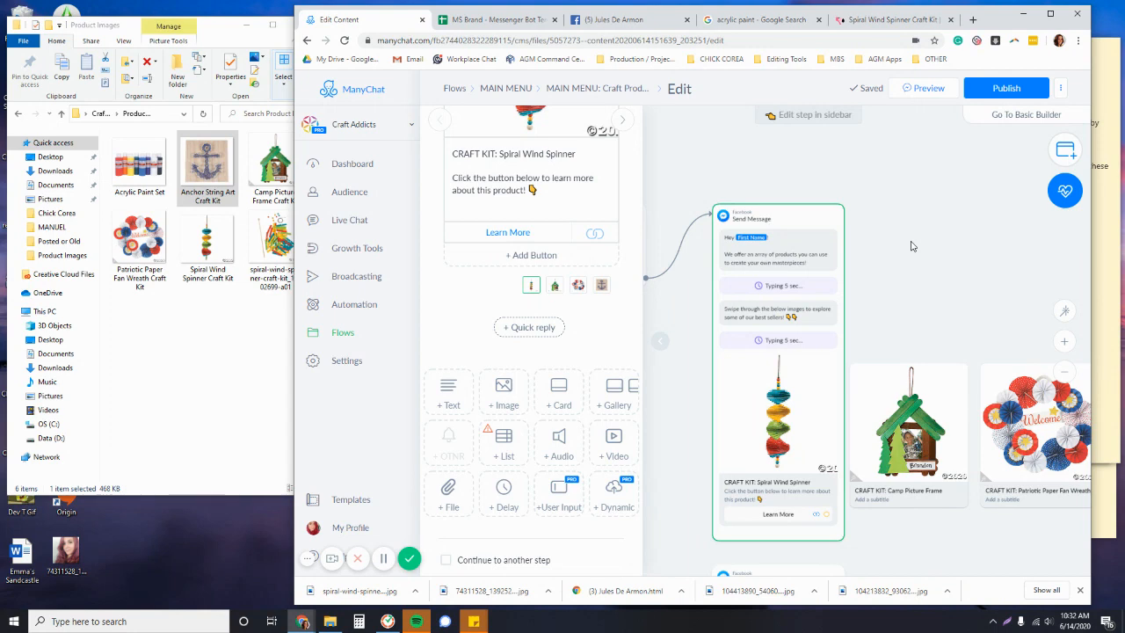
scroll(918, 242, down, 2)
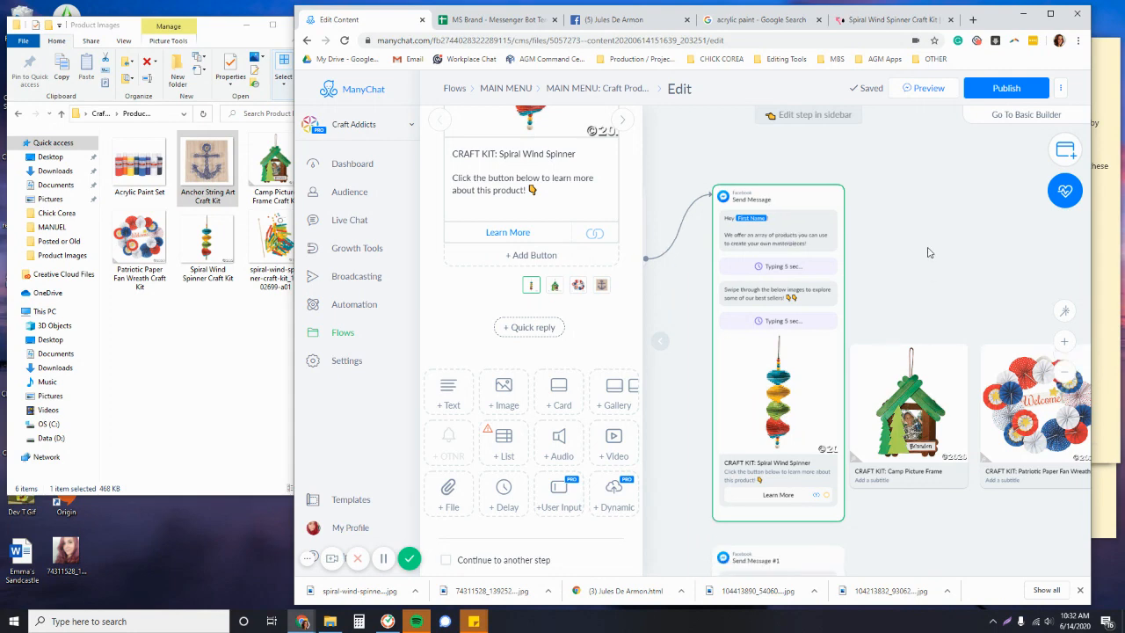
mouse_move(924, 238)
mouse_down()
mouse_move(909, 248)
mouse_move(939, 256)
mouse_move(904, 269)
mouse_move(913, 250)
mouse_up()
scroll(809, 294, up, 2)
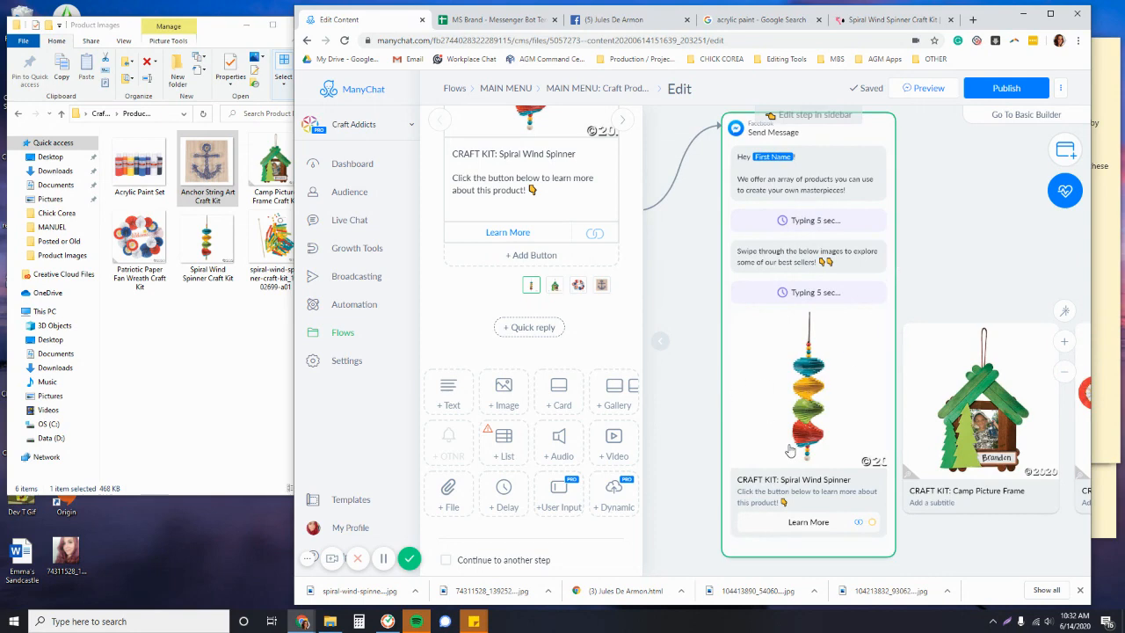
scroll(591, 355, up, 3)
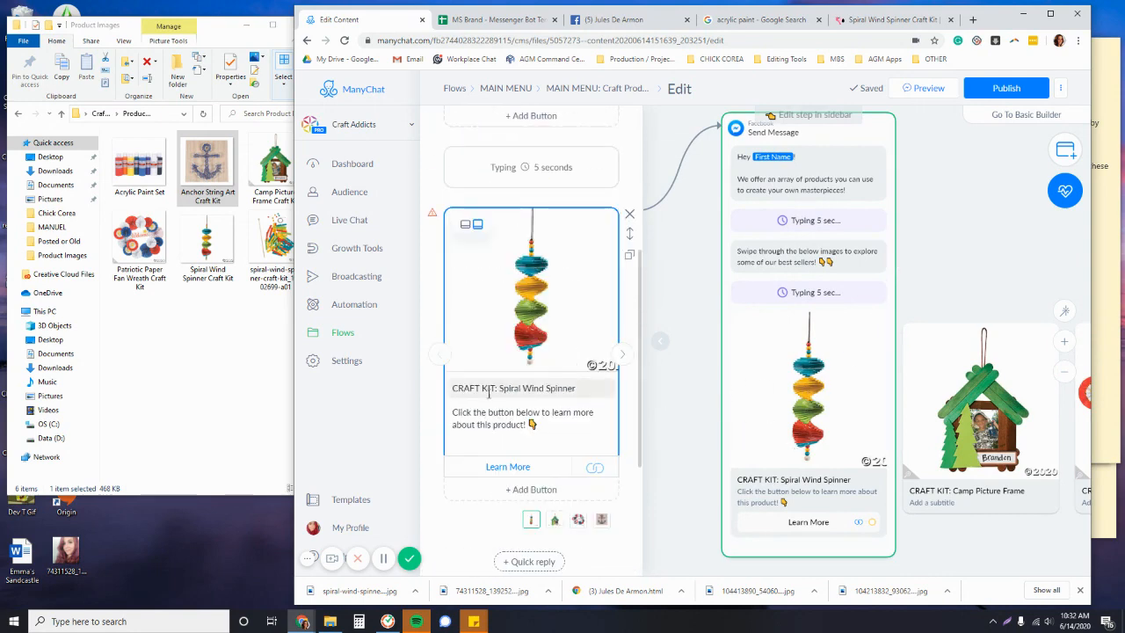
drag(453, 388, 378, 387)
click(450, 394)
click(588, 387)
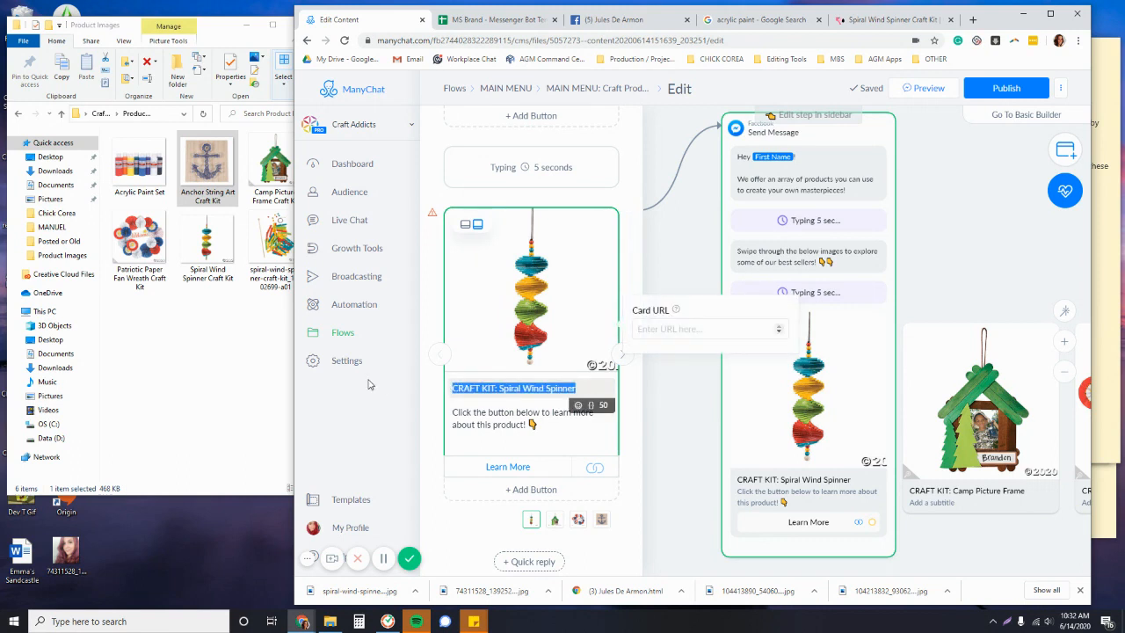
click(378, 386)
double_click(533, 388)
triple_click(536, 391)
click(497, 388)
drag(453, 387, 586, 391)
click(492, 388)
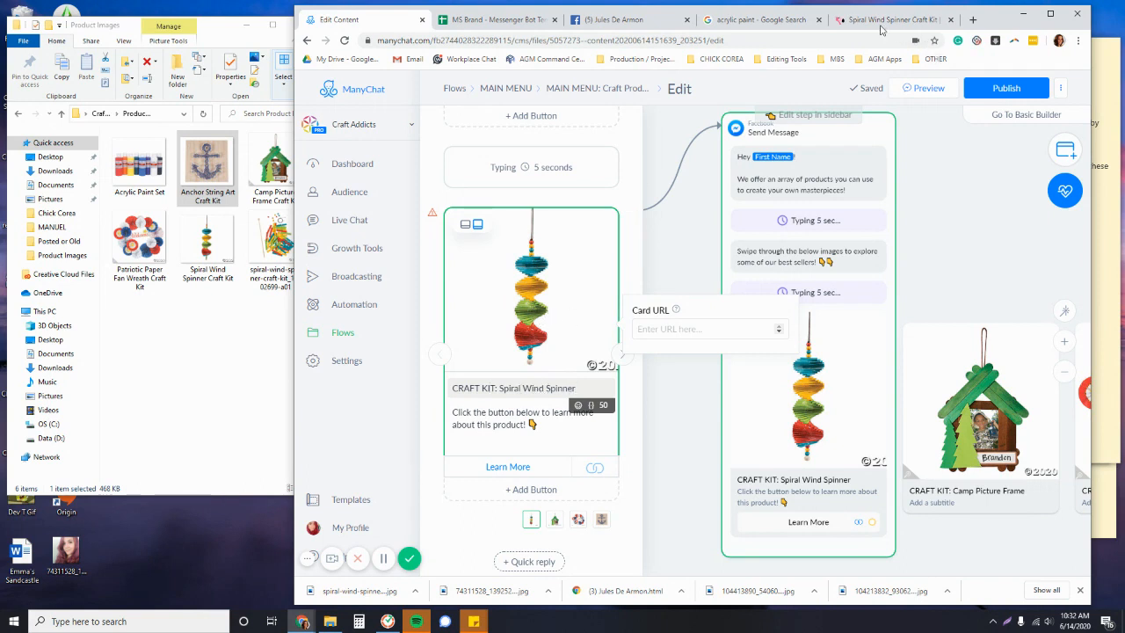
Step: Check the Spiral Wind Spinner product page in the browser and return to the flow editor
click(760, 18)
click(892, 18)
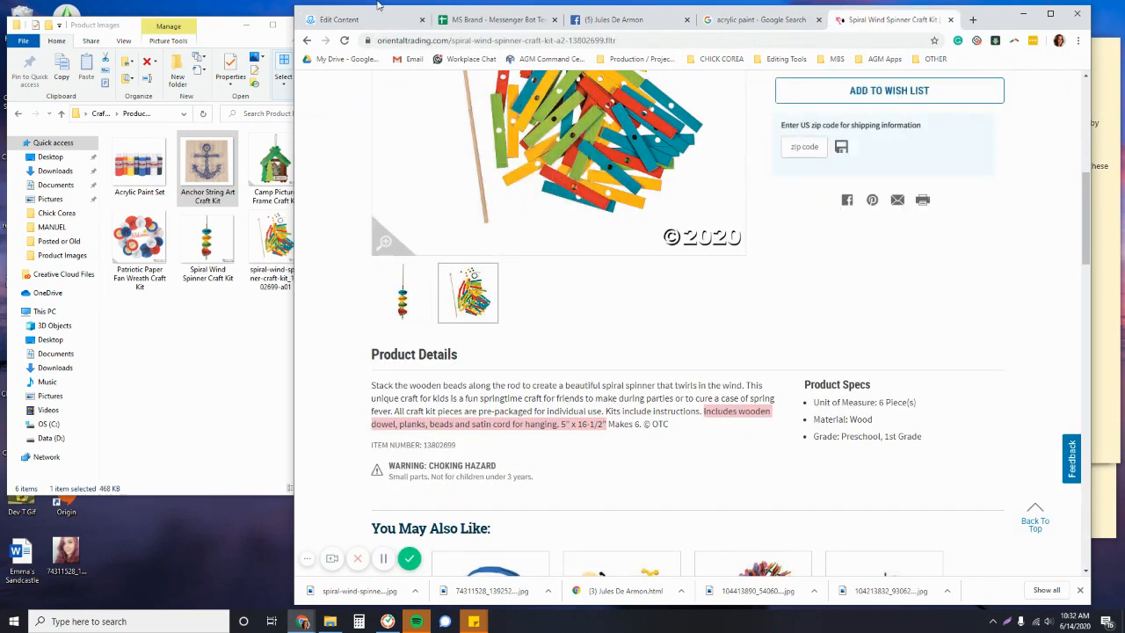
click(343, 19)
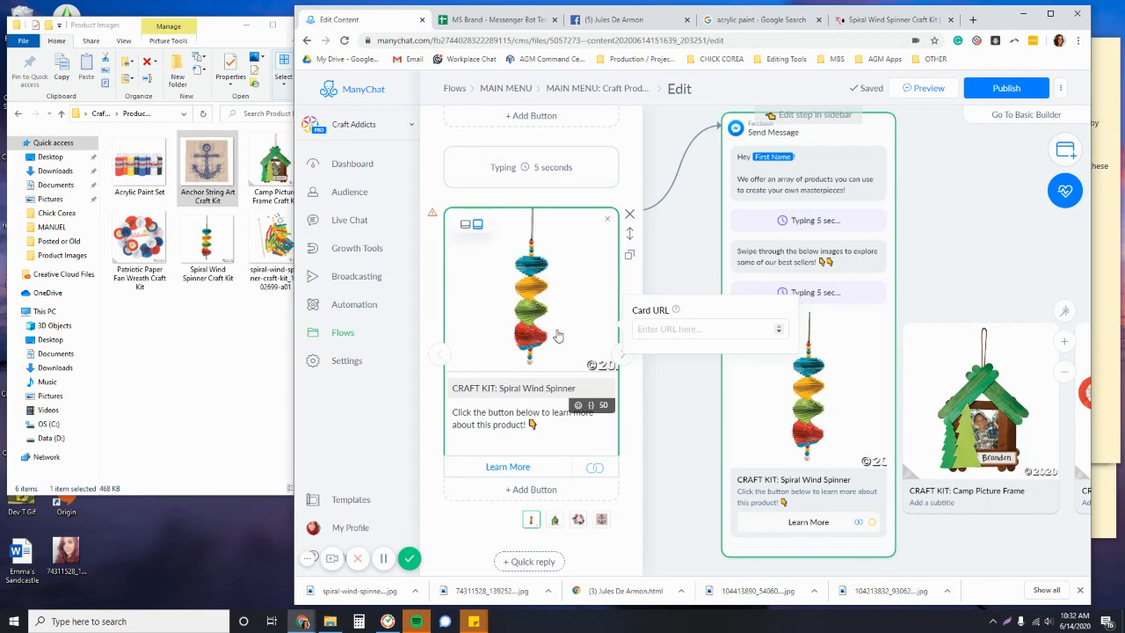
click(454, 412)
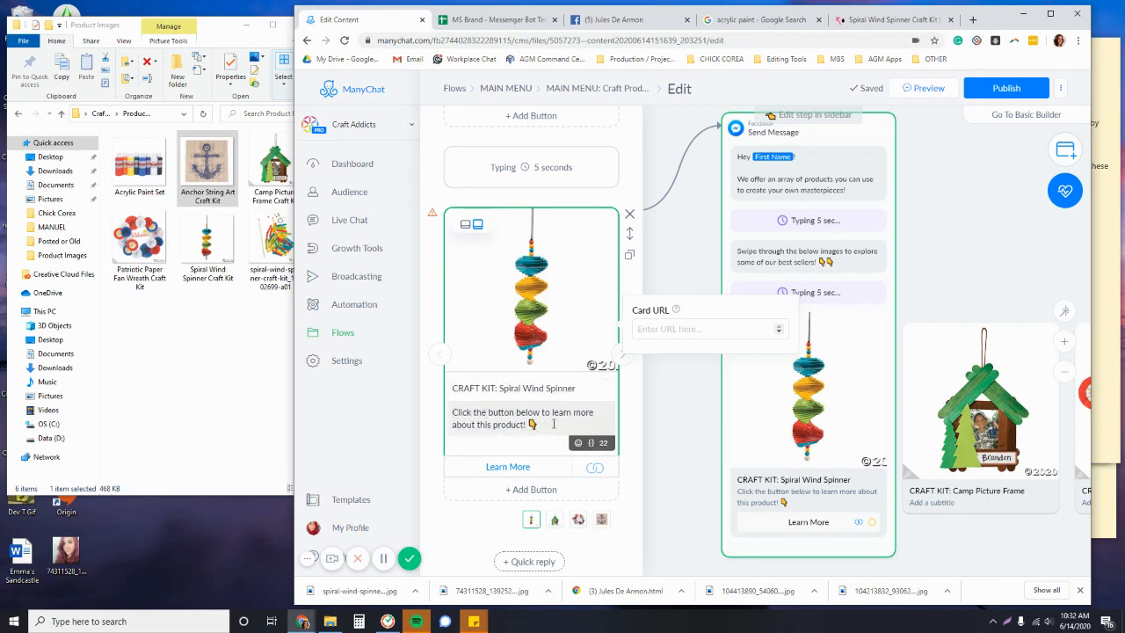
click(521, 467)
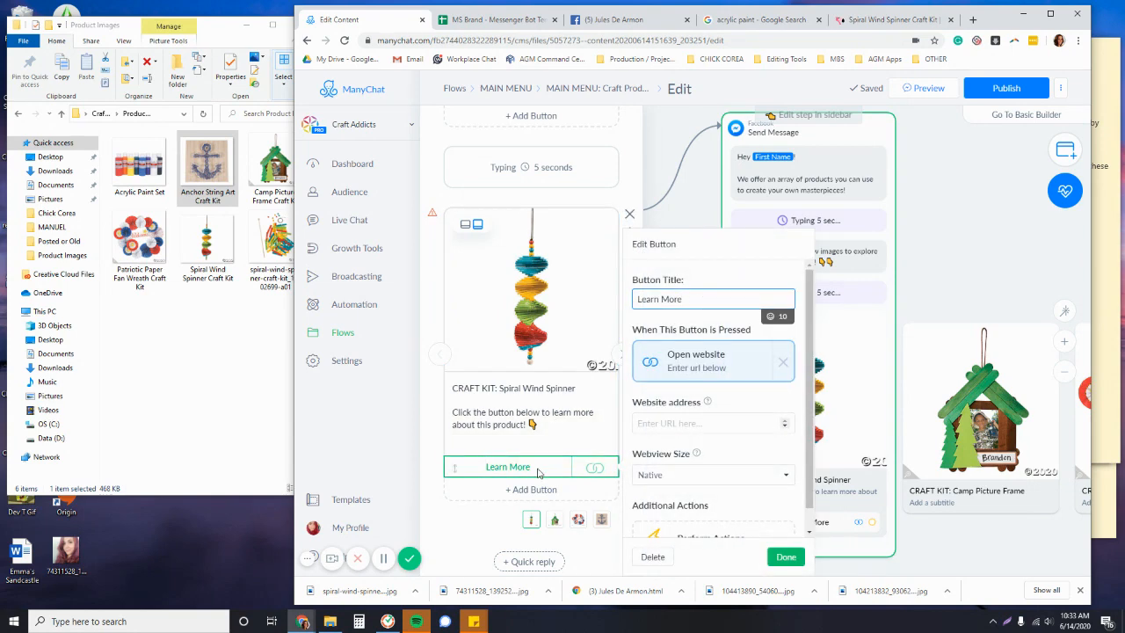
click(690, 423)
text(www.)
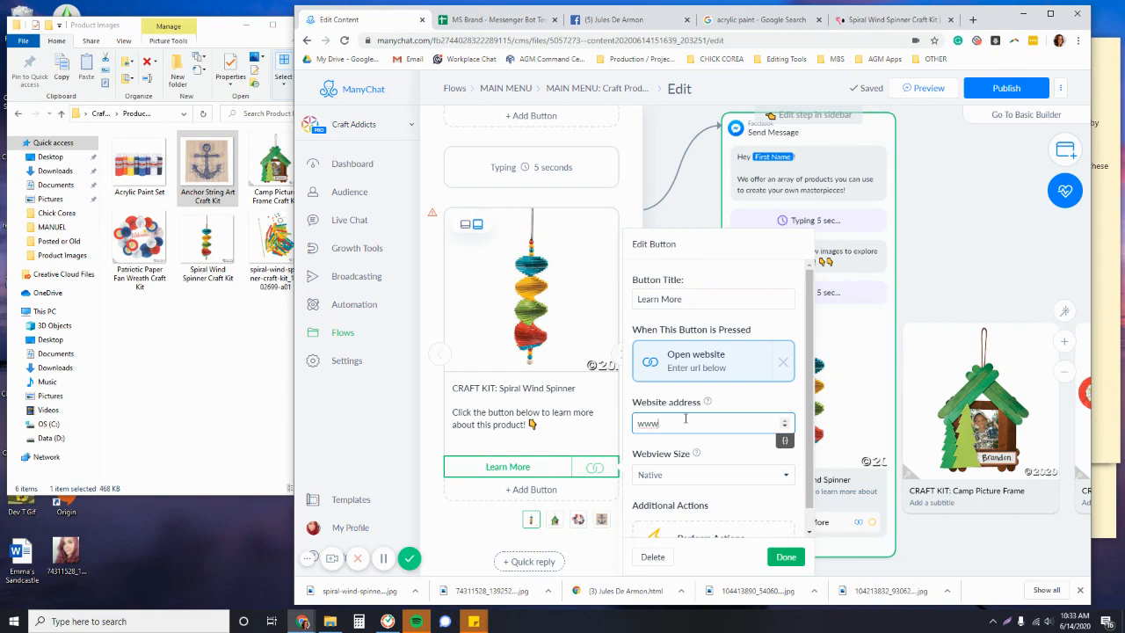
text(google.com)
click(786, 557)
scroll(623, 527, down, 3)
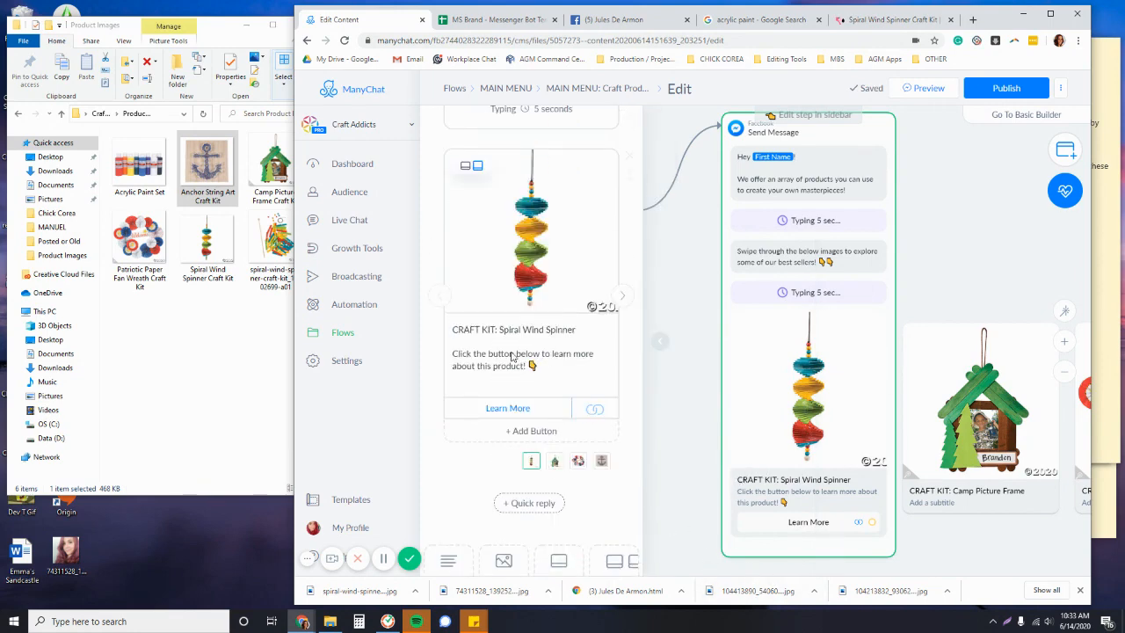
Step: Remove the Open website action from the Spiral Wind Spinner card's Learn More button and close the step's editor
click(522, 408)
click(783, 363)
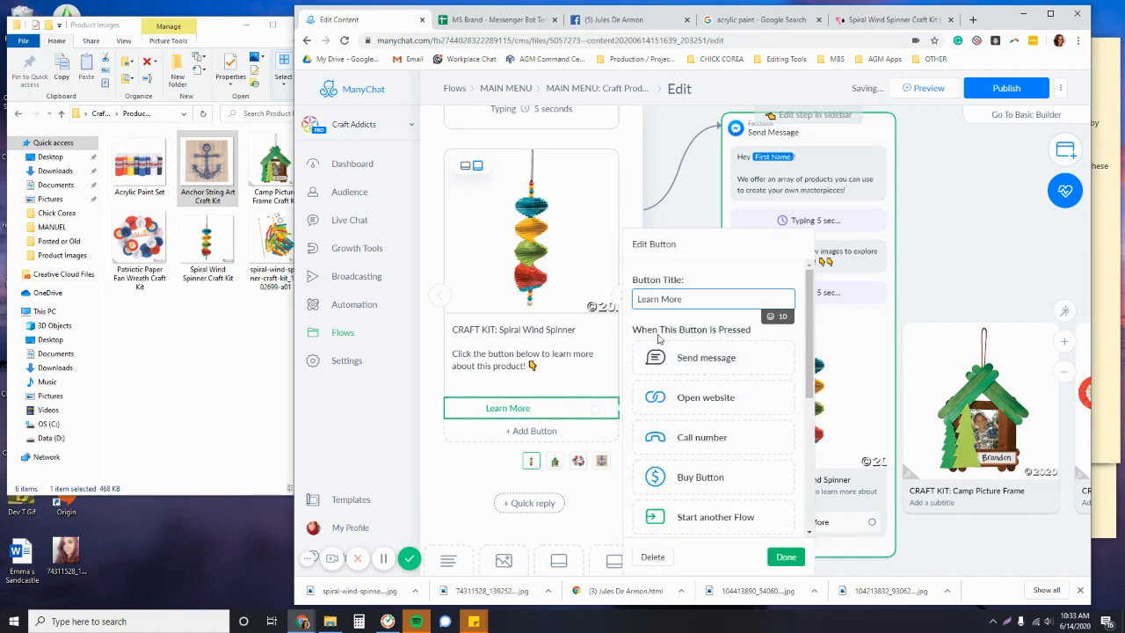
click(946, 290)
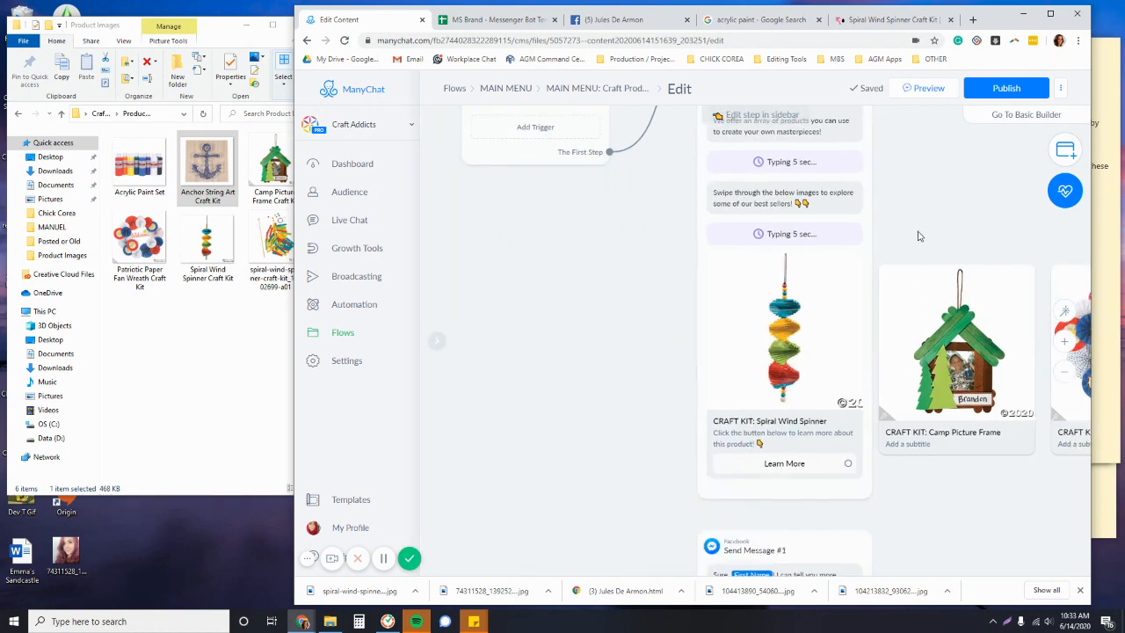
Step: Connect the Spiral Wind Spinner card's Learn More button to the Send Message #1 step
drag(772, 431, 777, 417)
scroll(778, 417, up, 5)
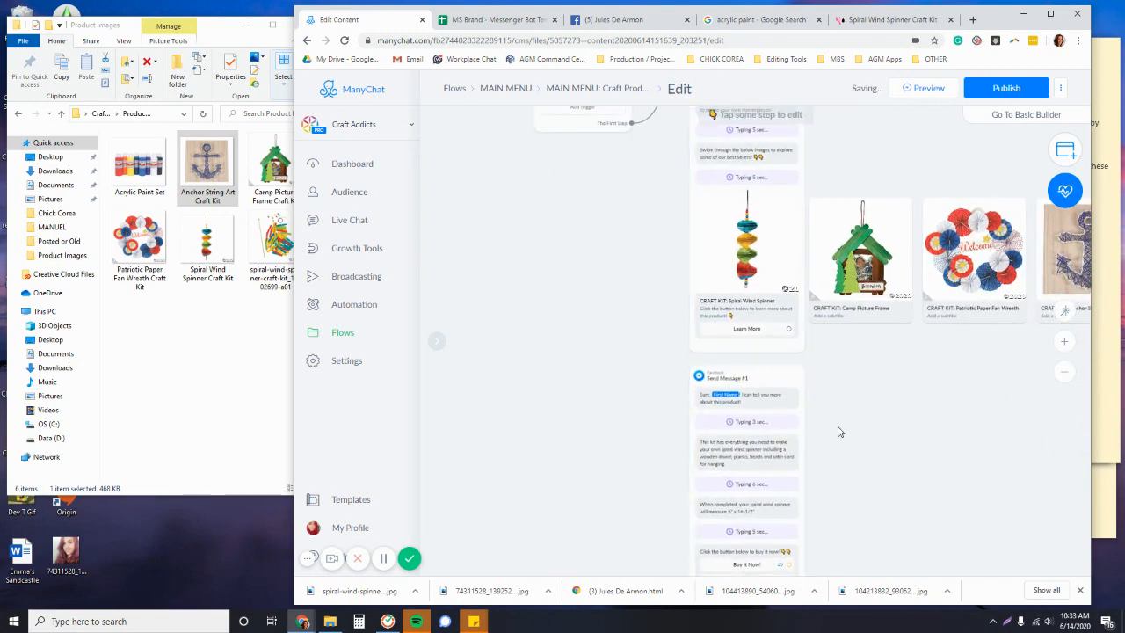
click(808, 239)
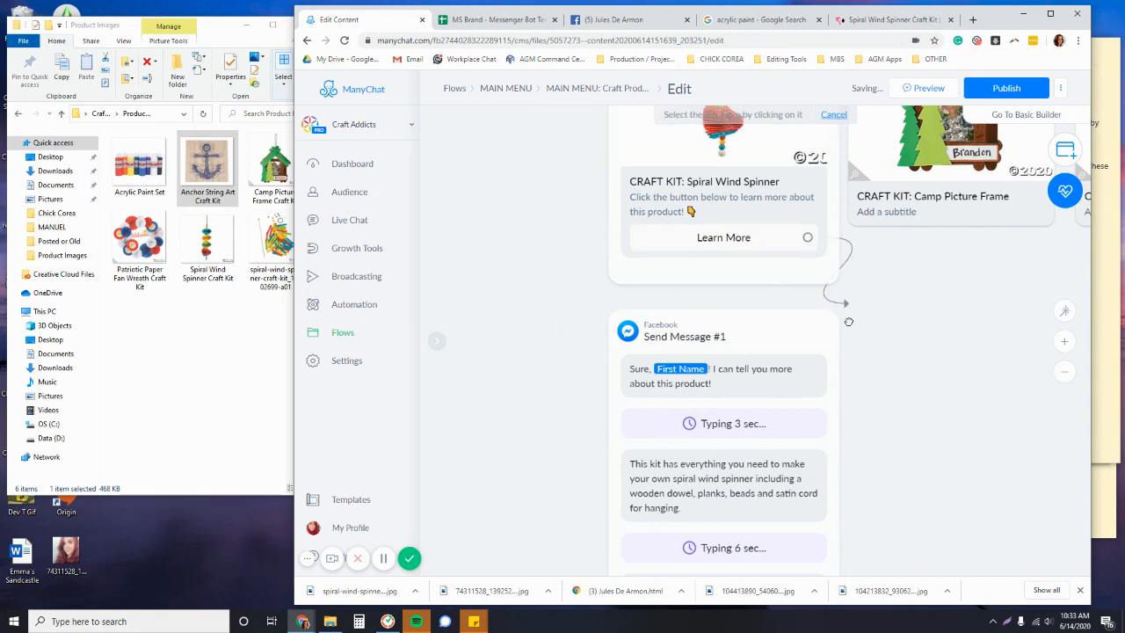
drag(554, 295, 564, 246)
right_click(564, 246)
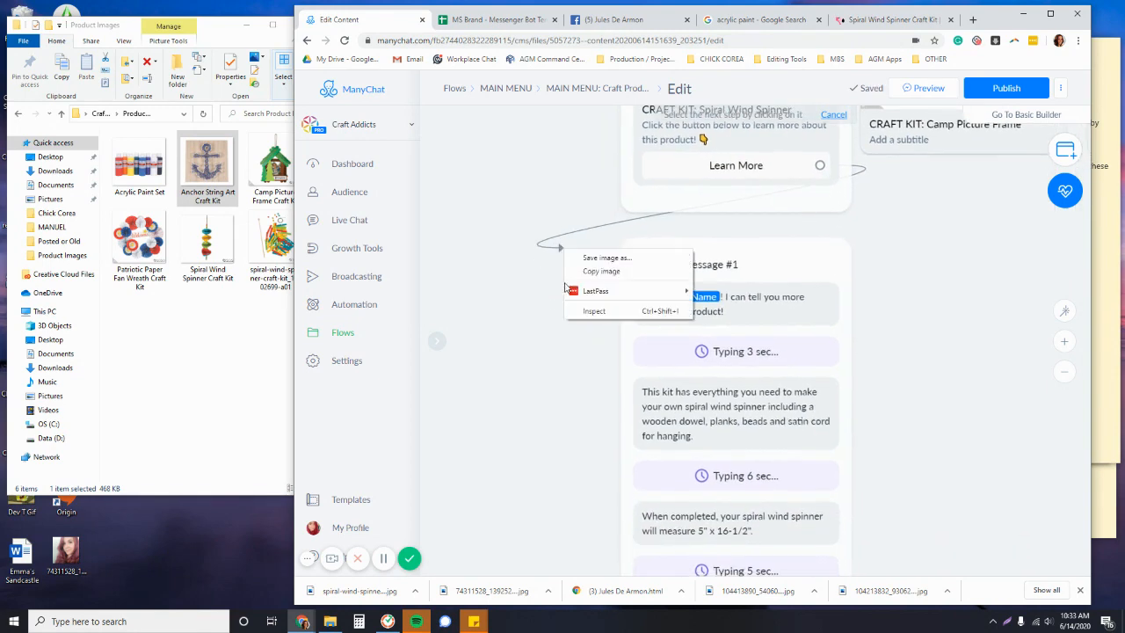
drag(971, 346, 861, 332)
scroll(859, 336, down, 4)
drag(834, 373, 797, 326)
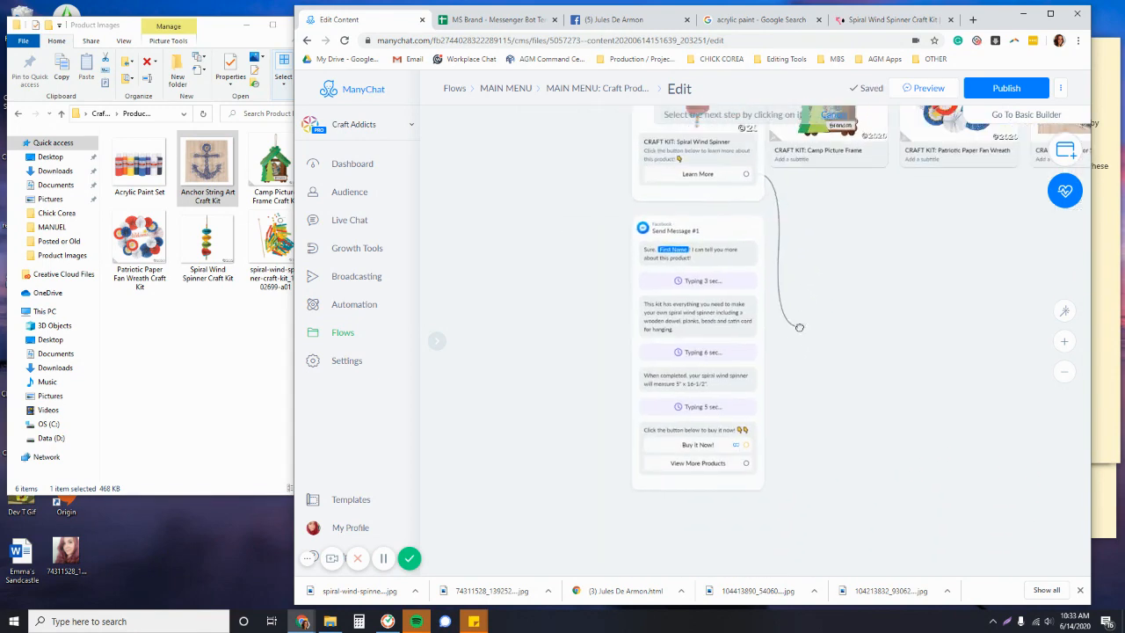
click(633, 234)
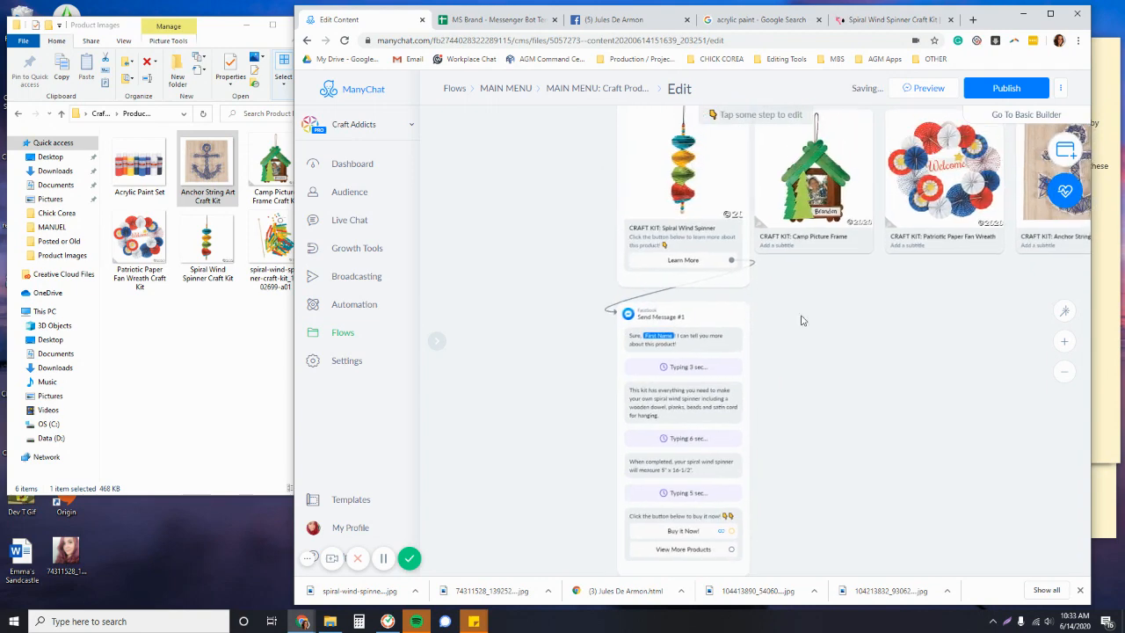
Step: Correct the kit contents text in Send Message #1 to read "beads and a satin cord for hanging."
scroll(680, 377, up, 2)
scroll(679, 378, up, 2)
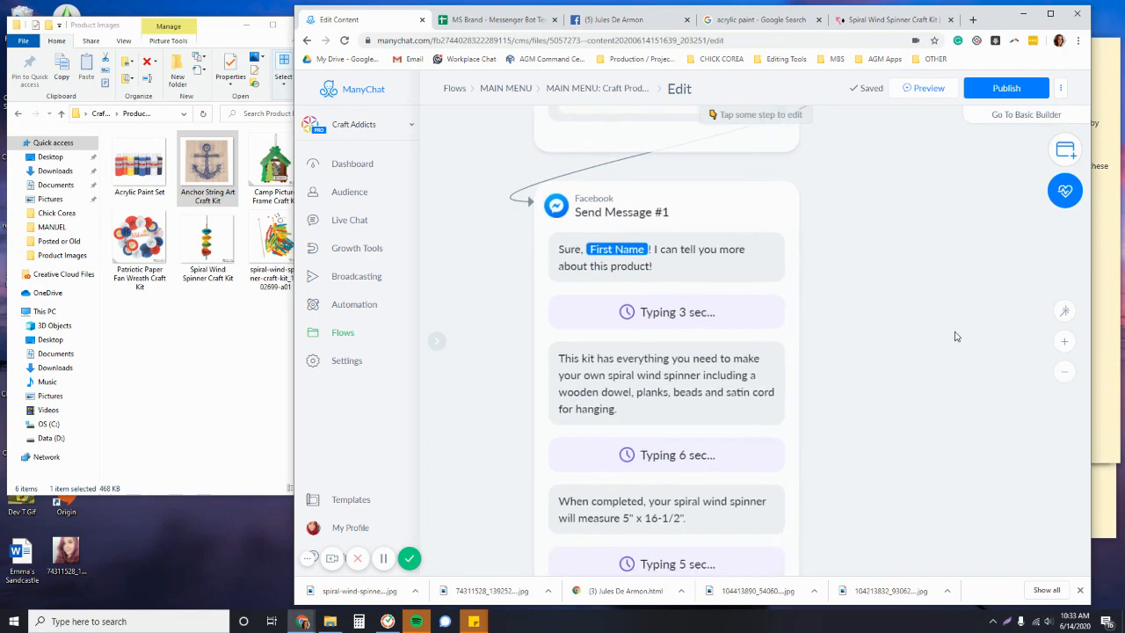
scroll(956, 336, down, 3)
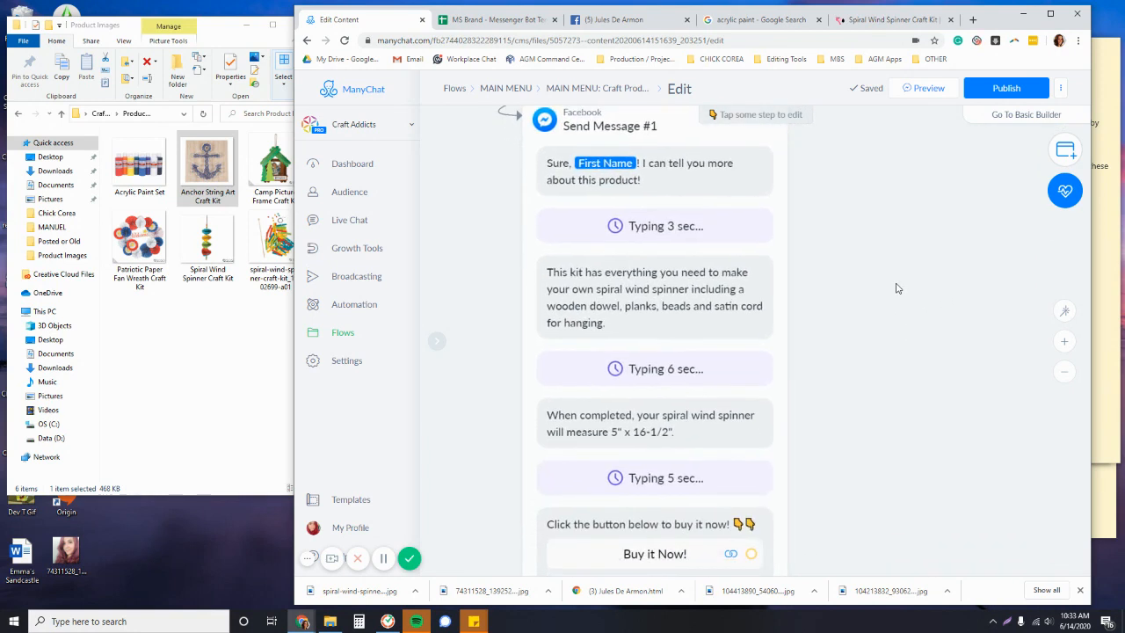
drag(878, 305, 890, 290)
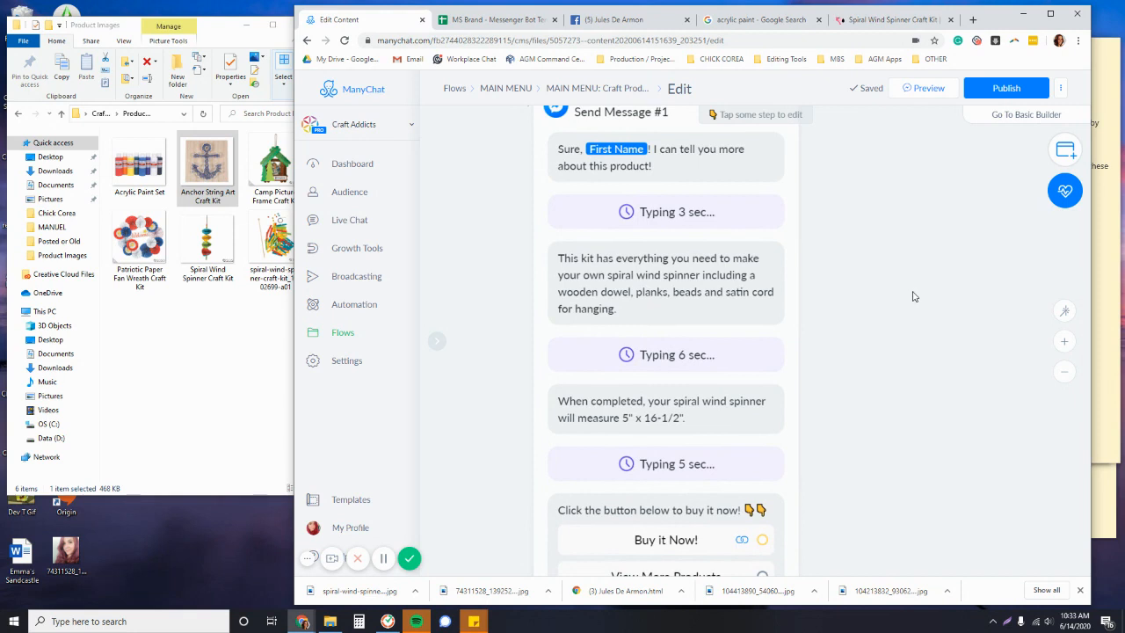
click(707, 310)
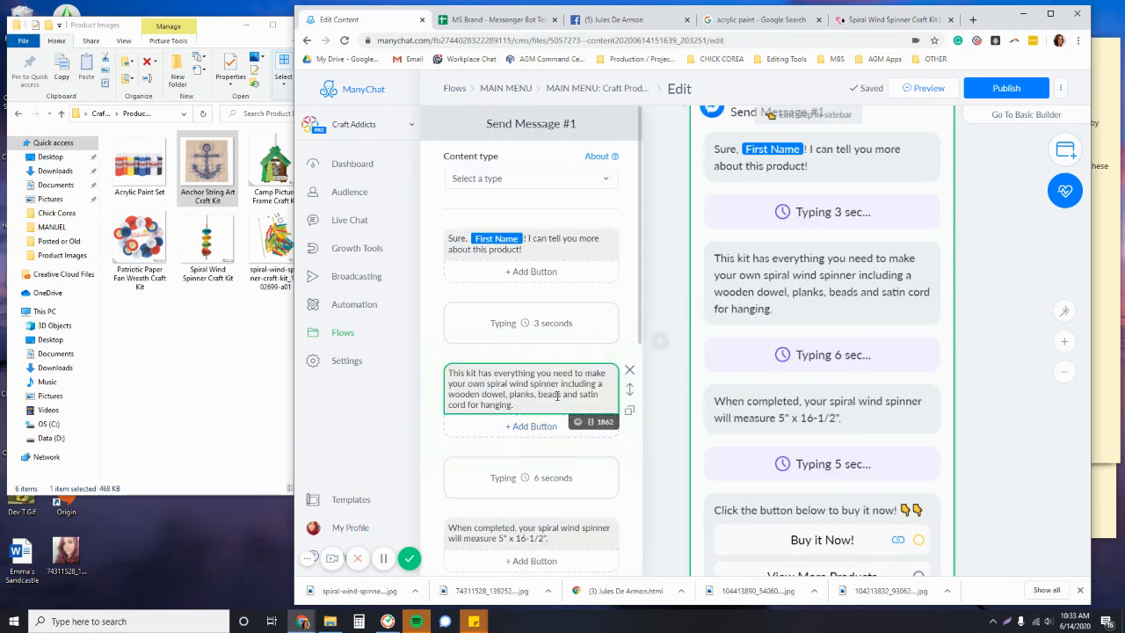
click(577, 396)
text(a)
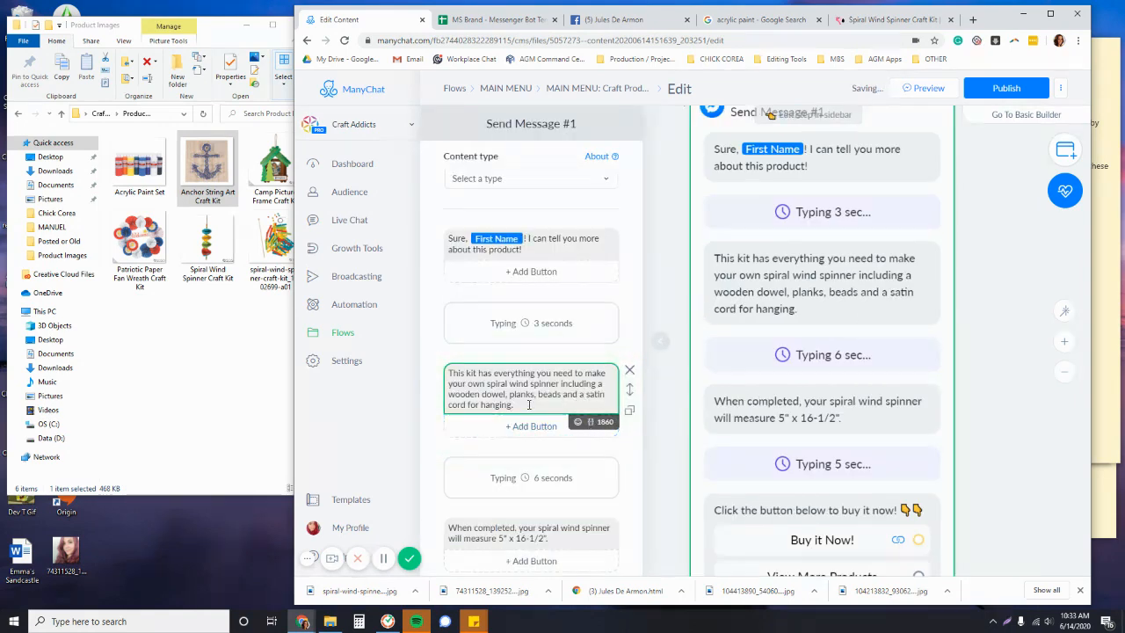
Step: Add an empty image block to Send Message #1 and move it between the 3-second typing delay and the kit contents text
scroll(479, 439, down, 2)
scroll(457, 452, down, 3)
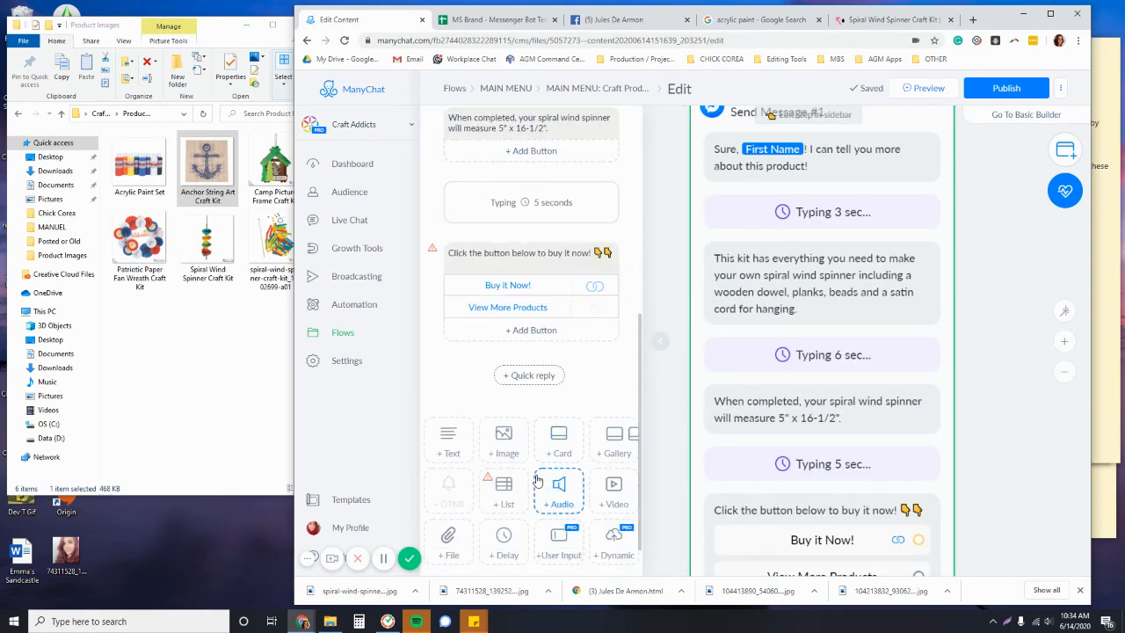
click(515, 444)
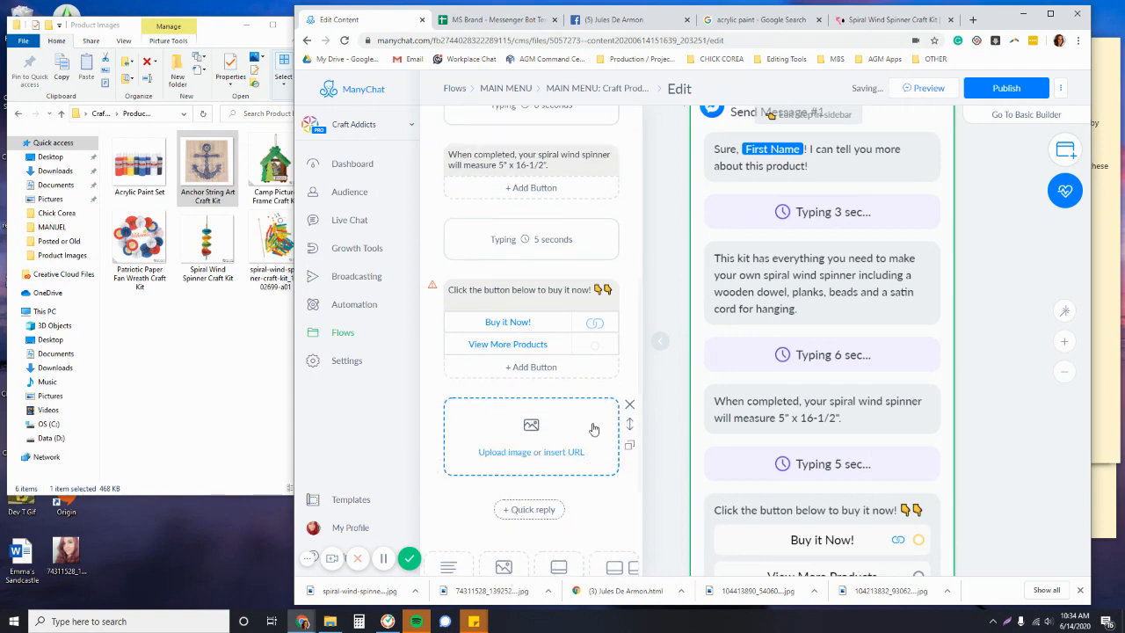
drag(625, 546, 562, 123)
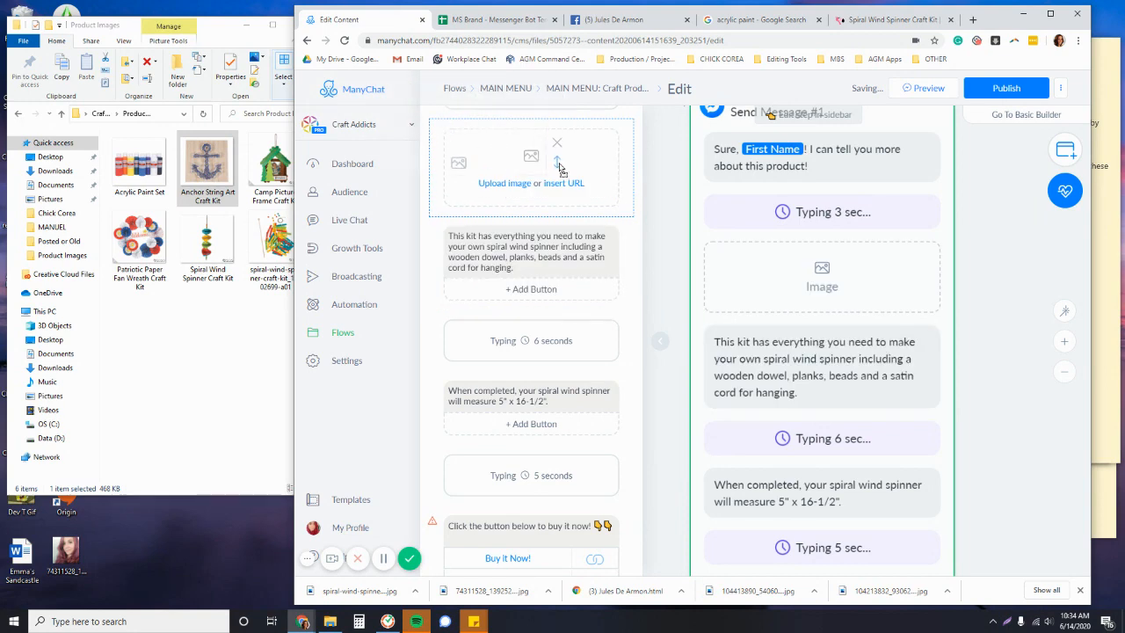
scroll(572, 316, down, 4)
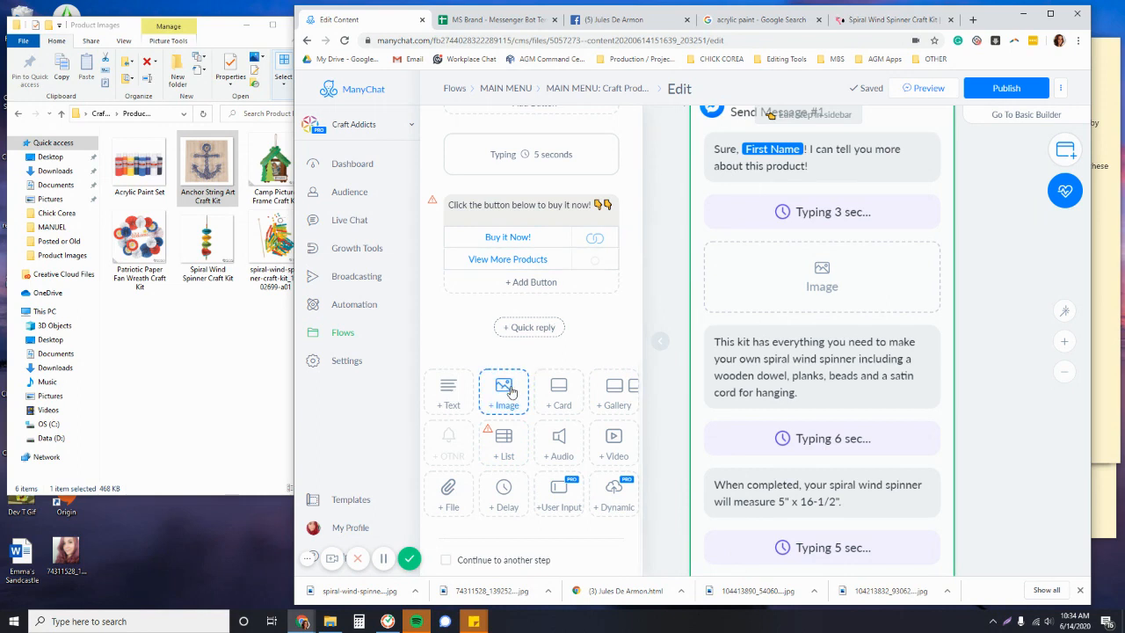
Step: Set the typing delay before the empty image block to 5 seconds and place a duplicate of it after the image block
scroll(581, 337, up, 6)
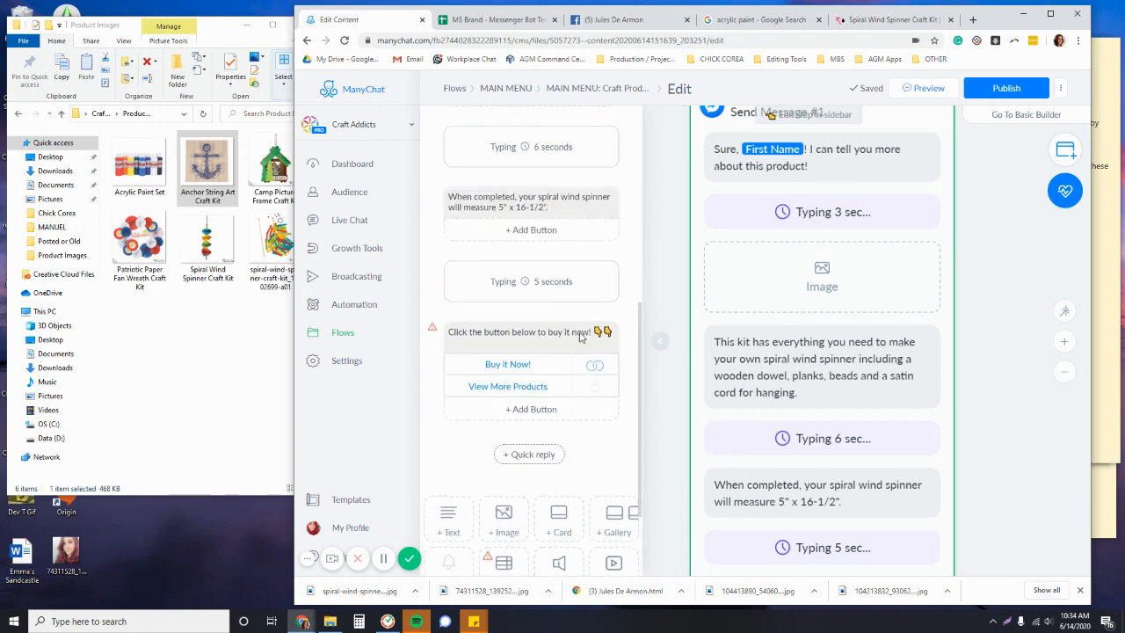
scroll(580, 338, up, 1)
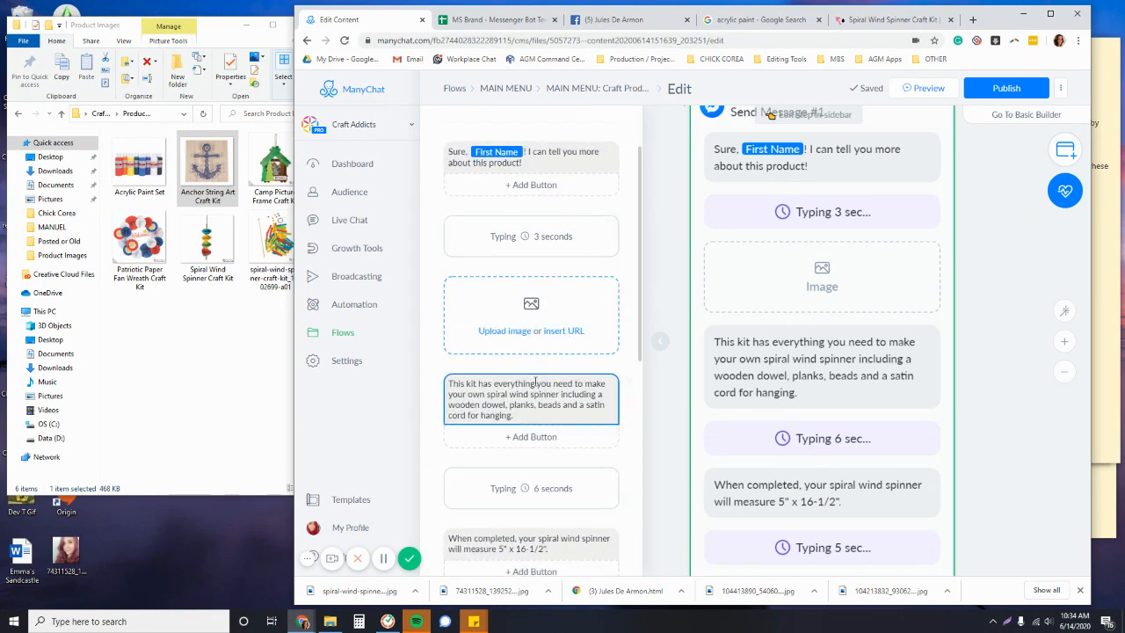
click(597, 244)
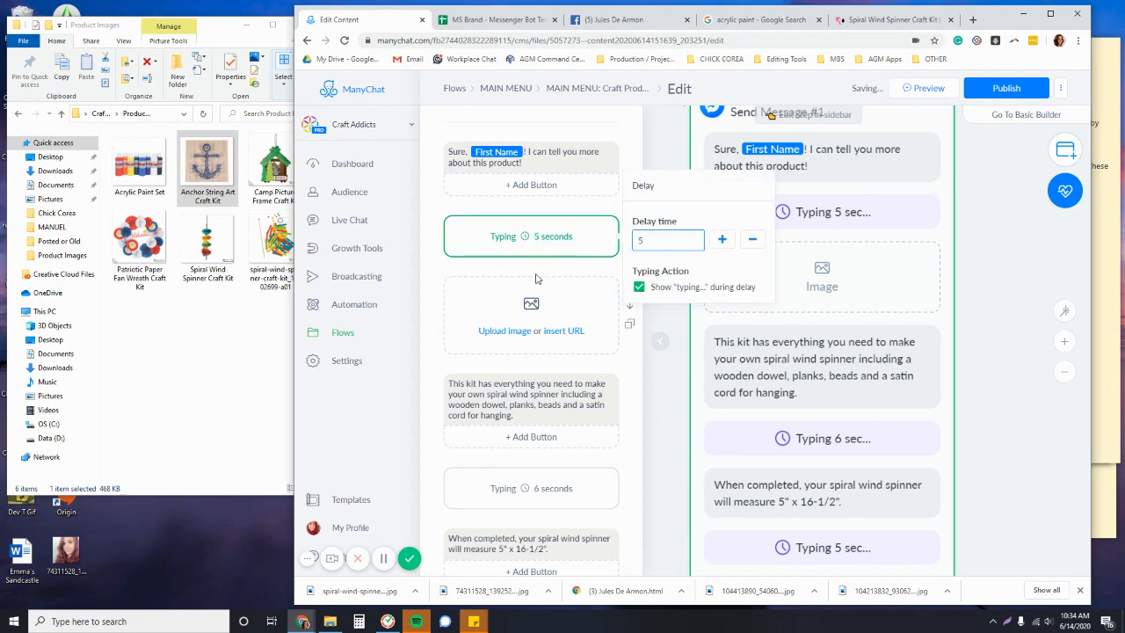
text(5)
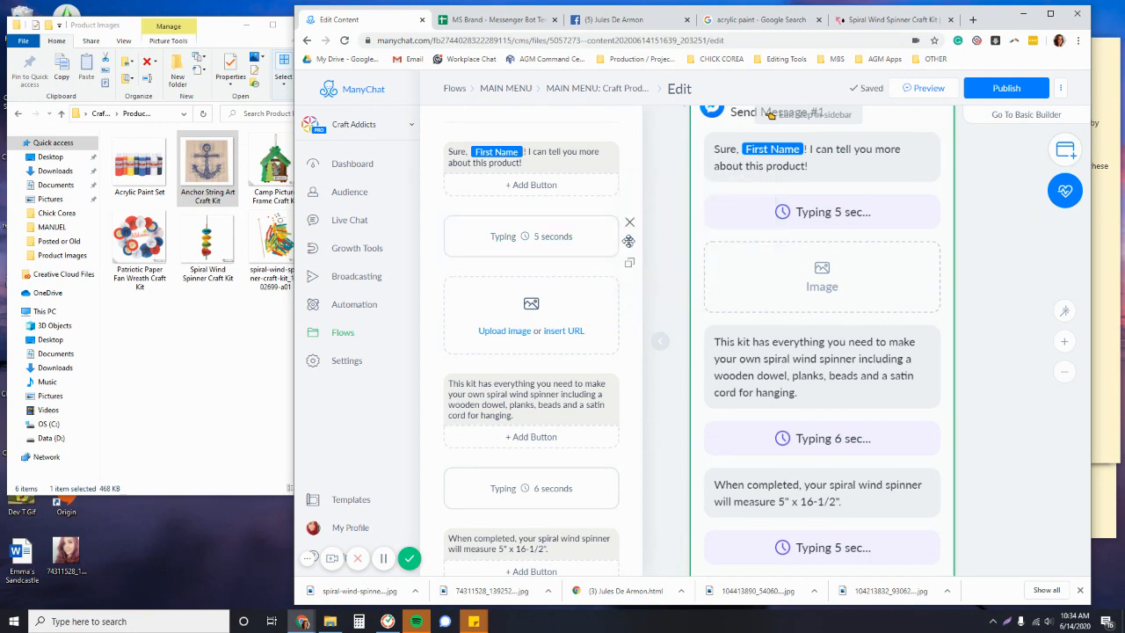
click(629, 262)
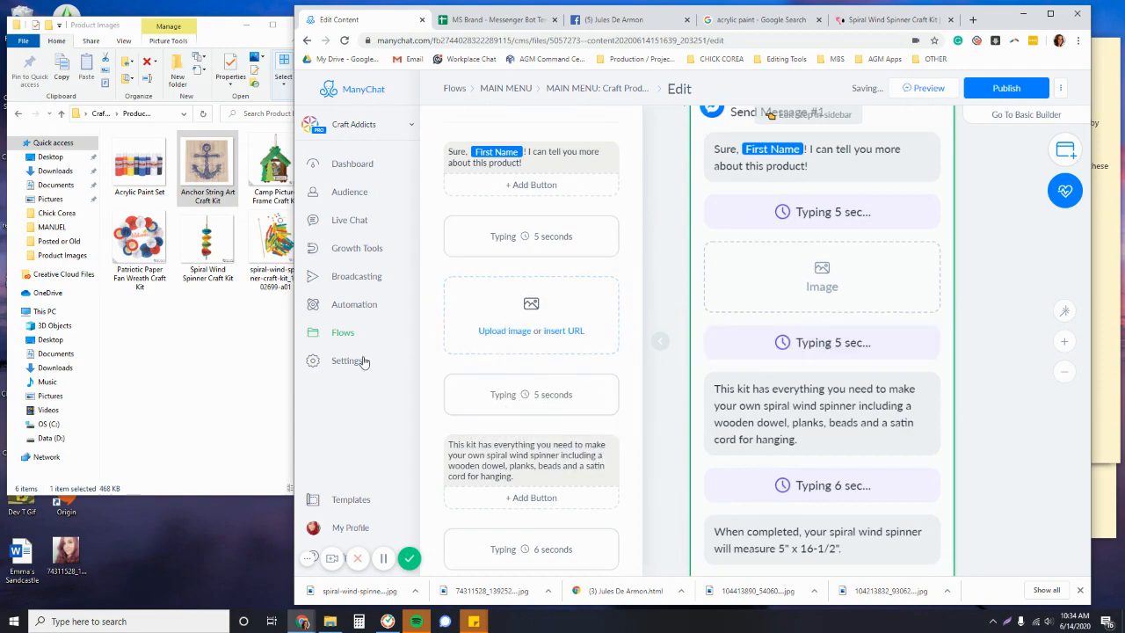
Step: Fill Send Message #1's image block with the spiral-wind-spinner-craft-kit picture from the Product Images folder
drag(294, 386, 341, 372)
drag(275, 250, 554, 315)
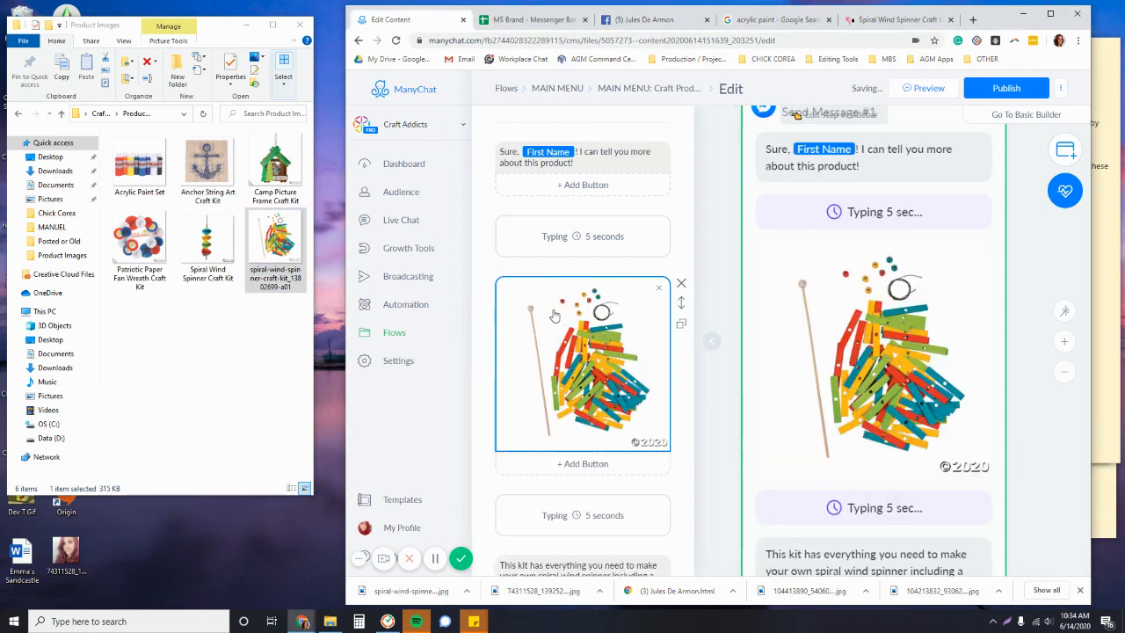
scroll(588, 347, down, 3)
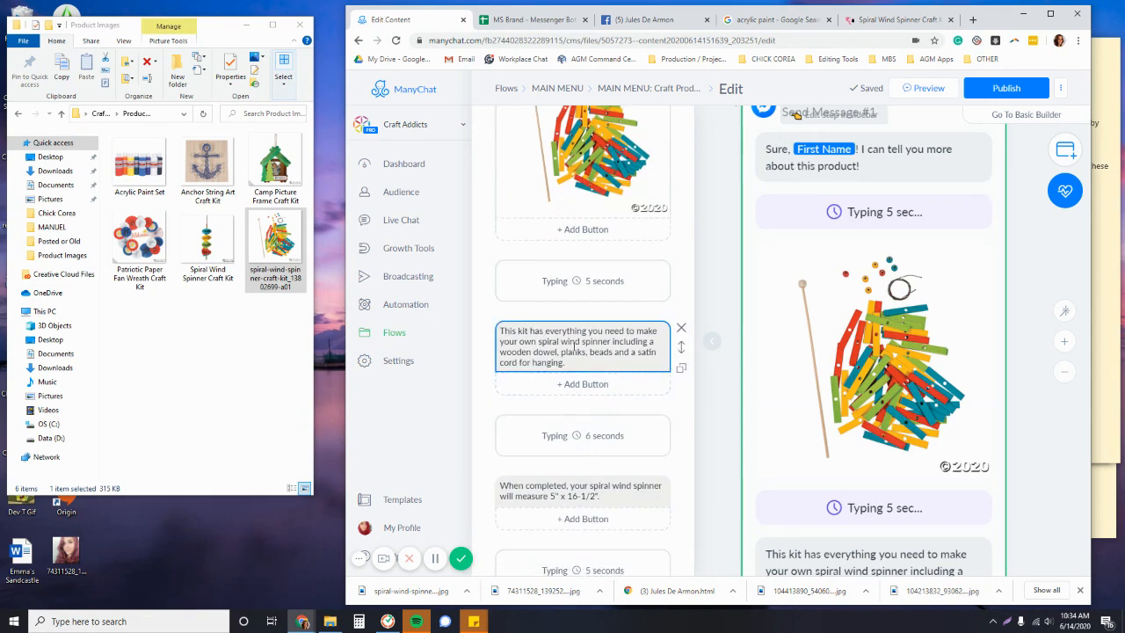
scroll(562, 333, down, 2)
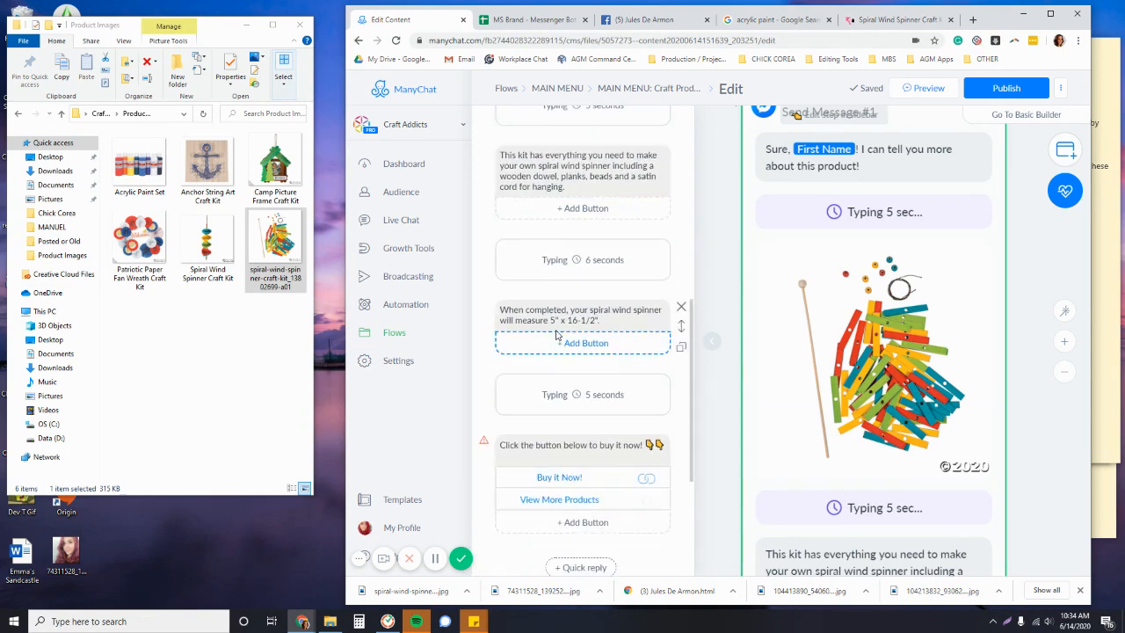
click(550, 315)
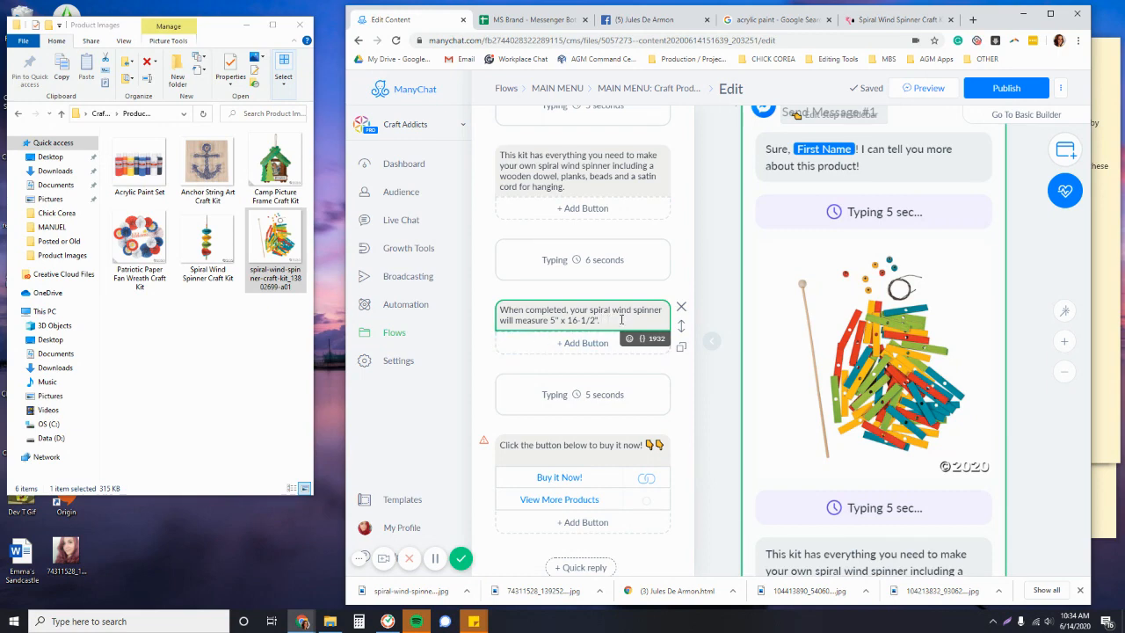
scroll(621, 319, down, 2)
click(537, 328)
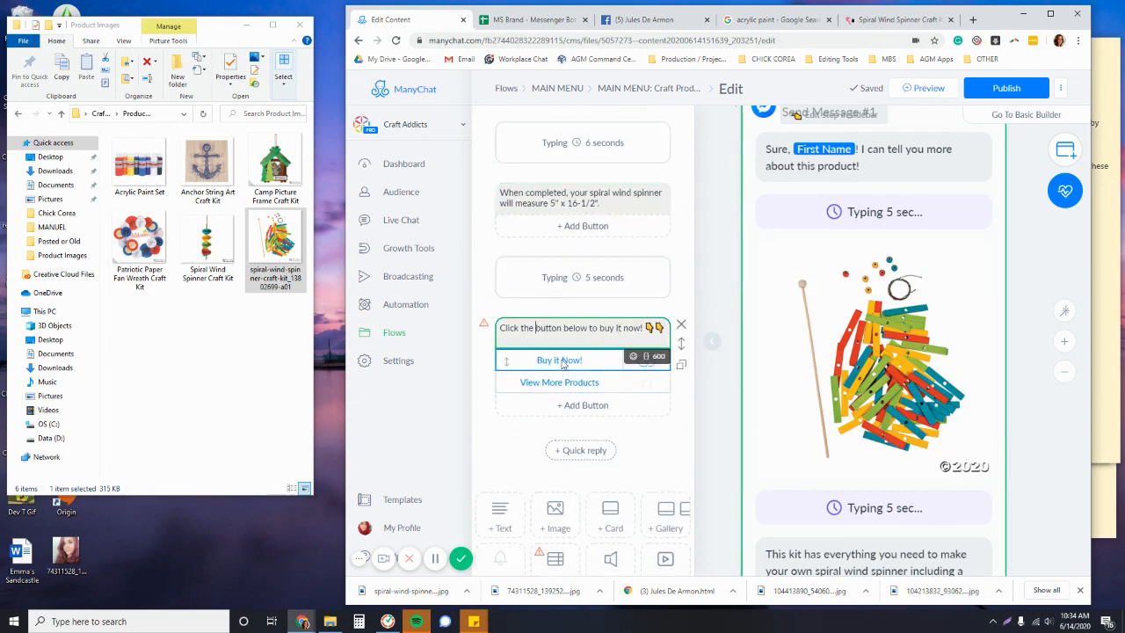
click(562, 361)
click(741, 379)
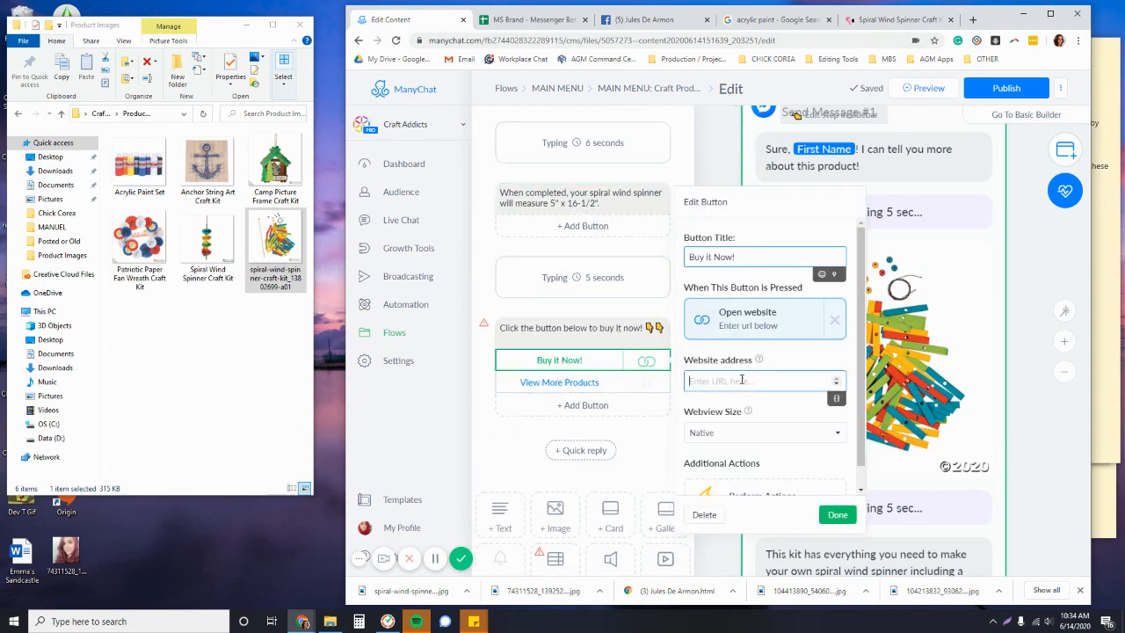
text(www.google.)
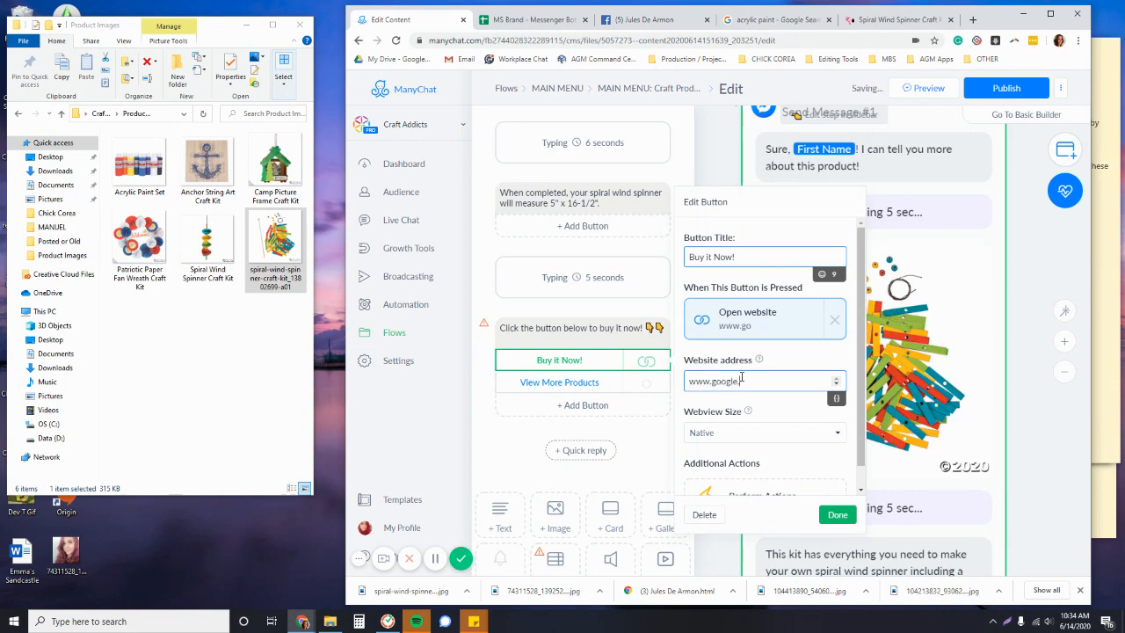
text(com)
click(840, 517)
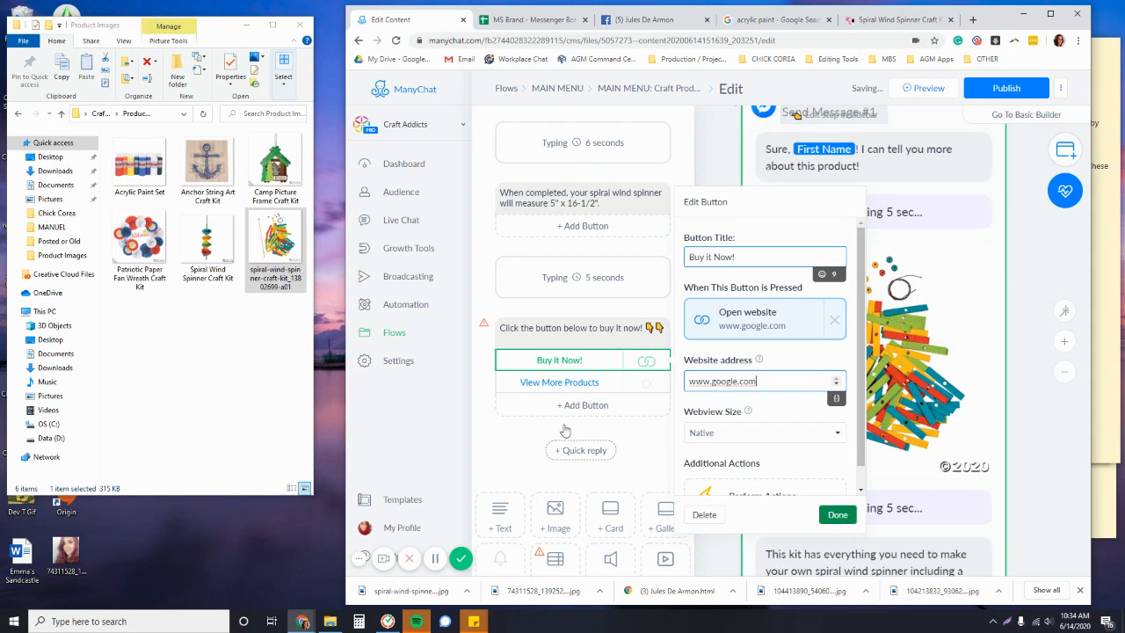
Step: Connect the View More Products button in Send Message #1 back to the Send Message step with the product gallery
scroll(612, 442, down, 2)
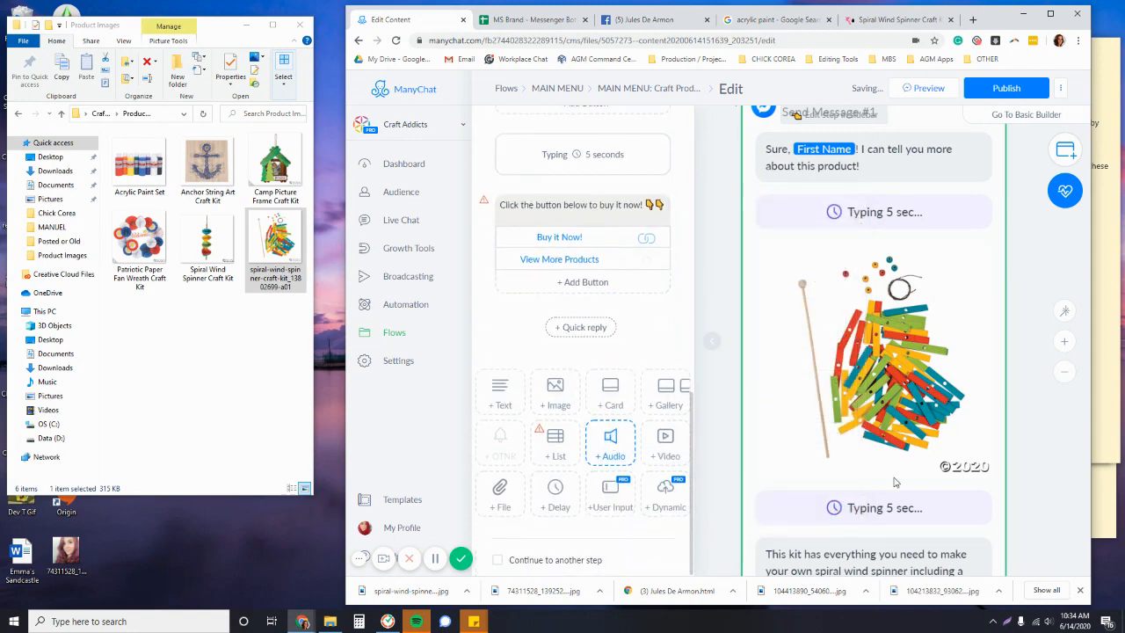
scroll(910, 485, down, 4)
drag(937, 547, 891, 442)
drag(939, 499, 920, 523)
drag(955, 489, 936, 432)
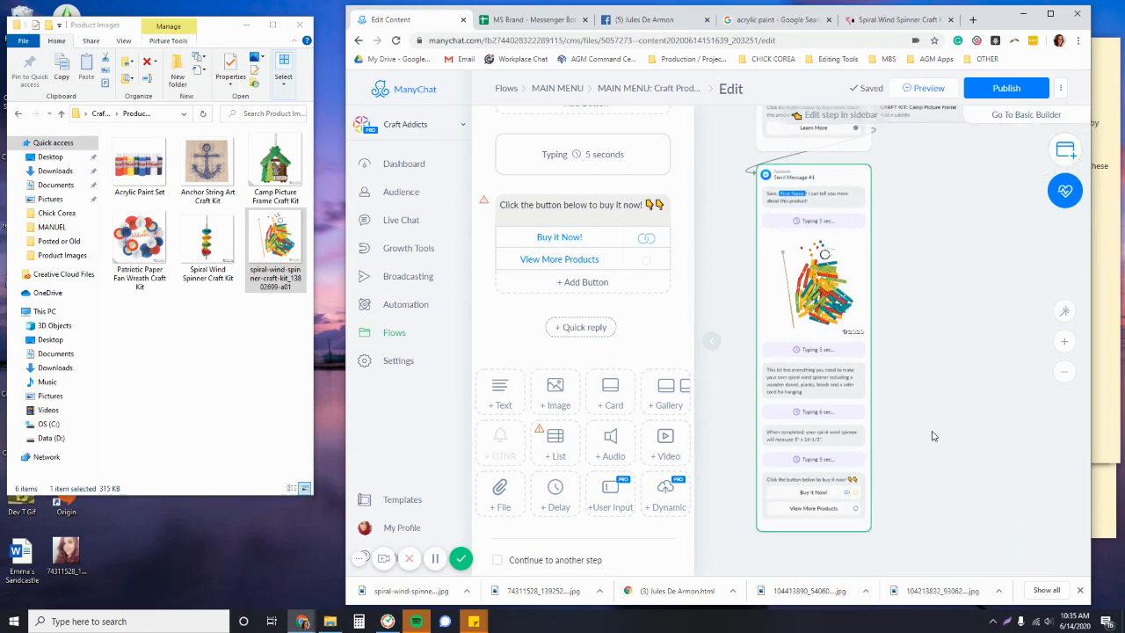
scroll(557, 348, up, 1)
scroll(557, 348, up, 3)
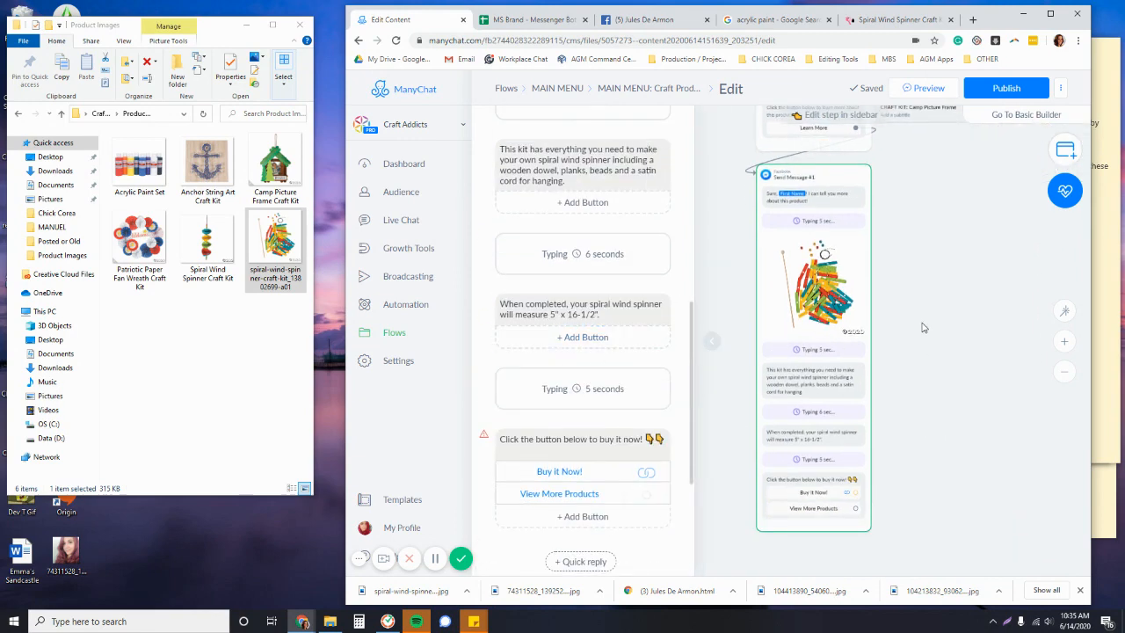
scroll(943, 156, up, 3)
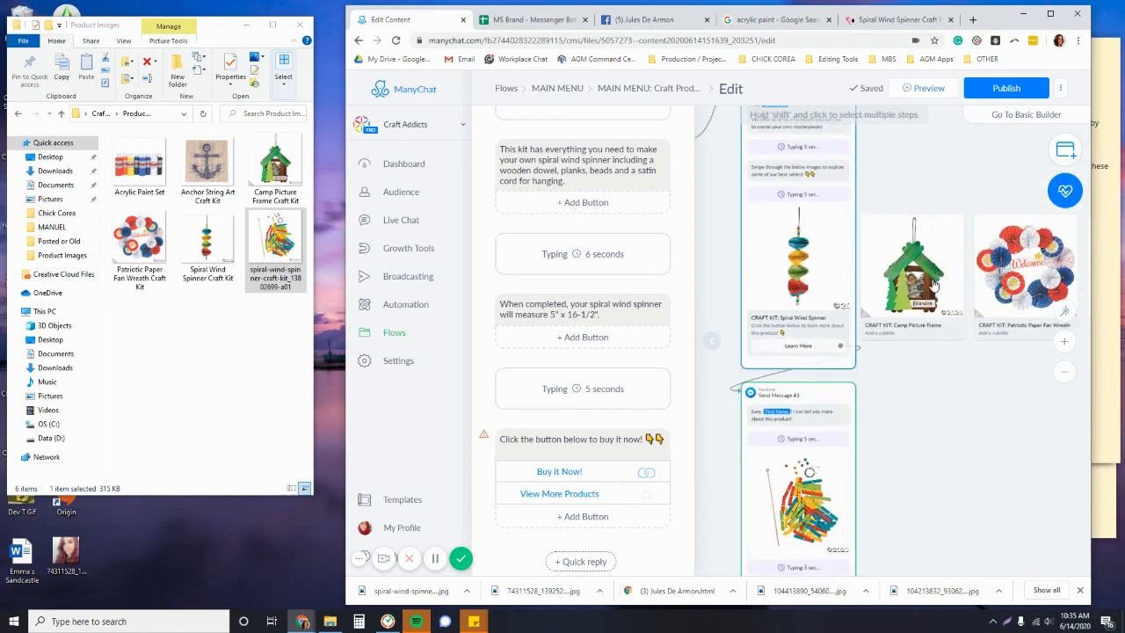
scroll(931, 396, down, 3)
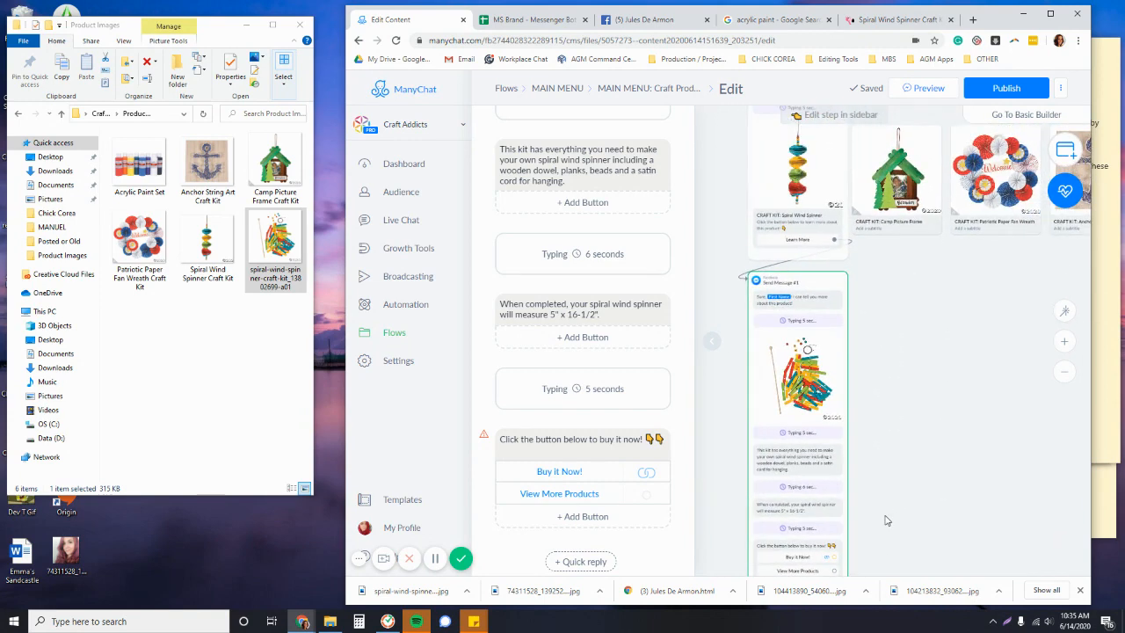
click(798, 239)
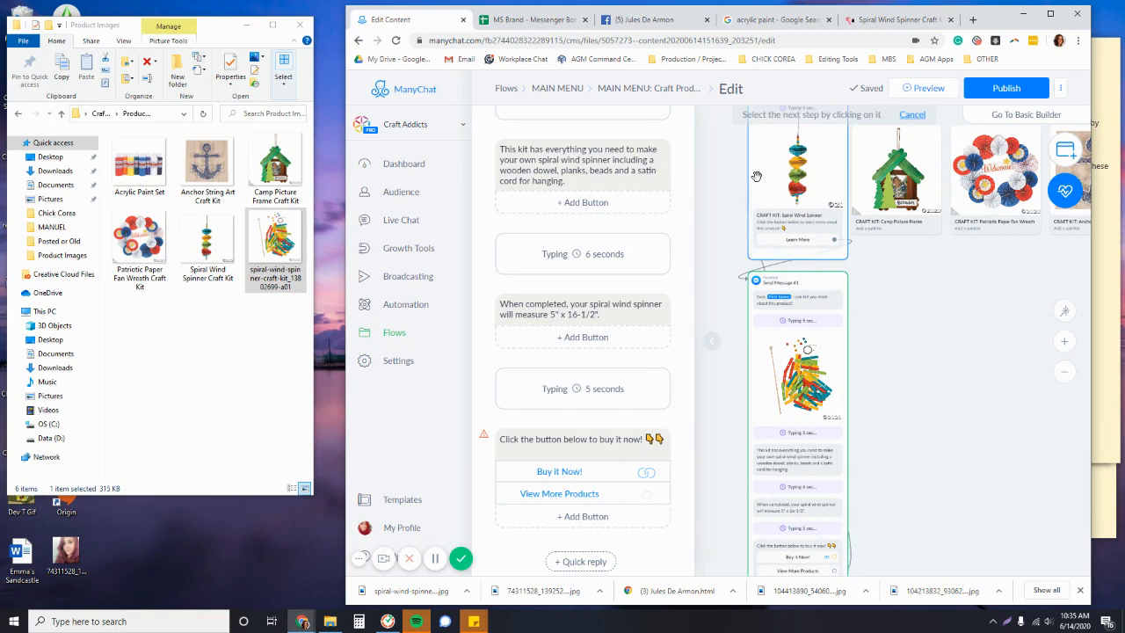
drag(871, 249, 851, 350)
drag(878, 207, 936, 281)
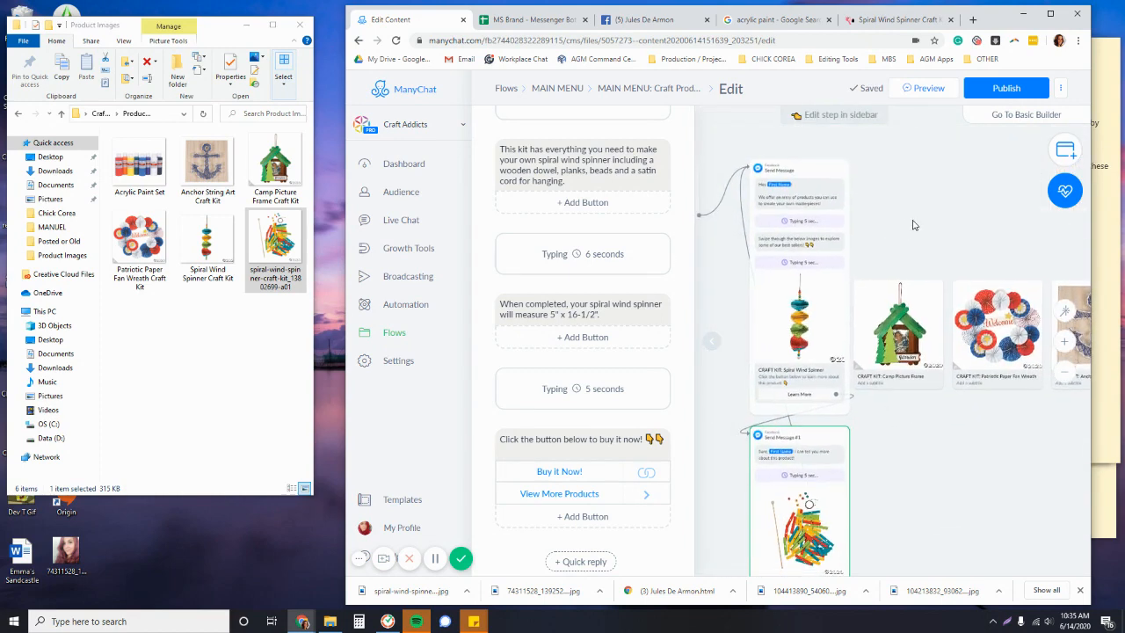
Step: Move the Send Message #1 step farther down, away from the product gallery message
drag(984, 226, 987, 196)
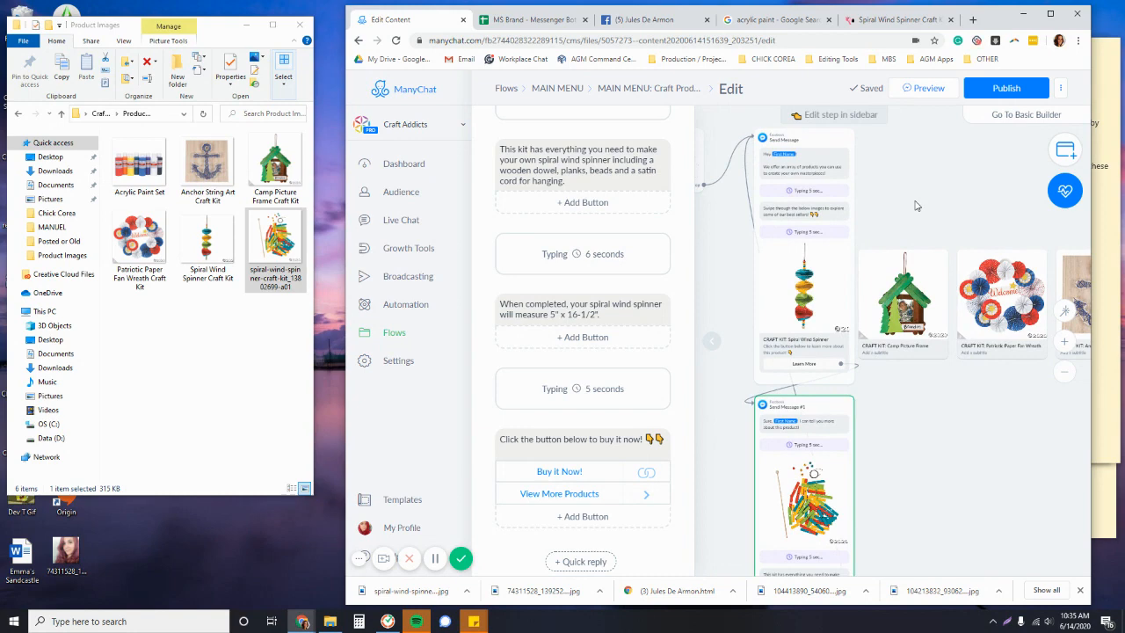
drag(914, 205, 919, 228)
scroll(859, 309, up, 5)
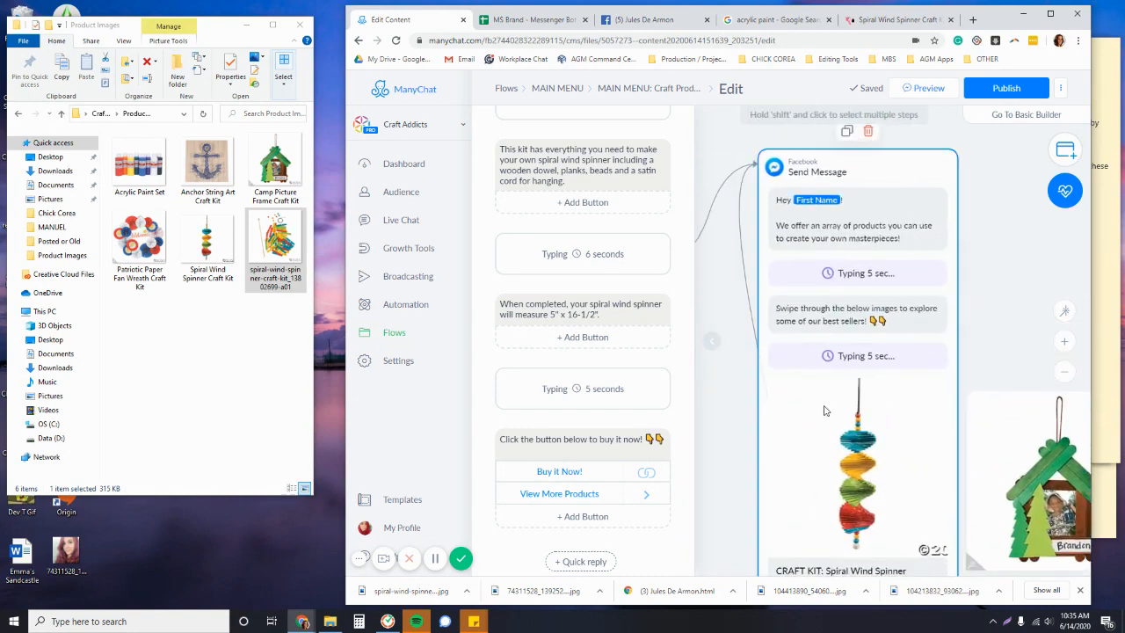
scroll(869, 350, down, 1)
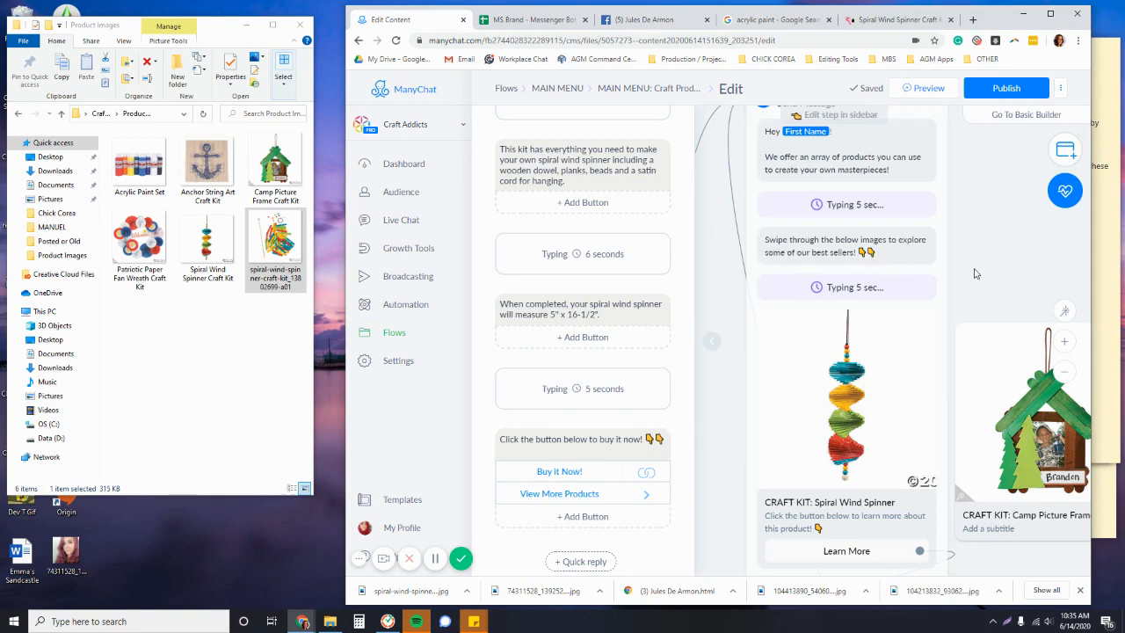
scroll(876, 459, down, 3)
scroll(924, 352, down, 5)
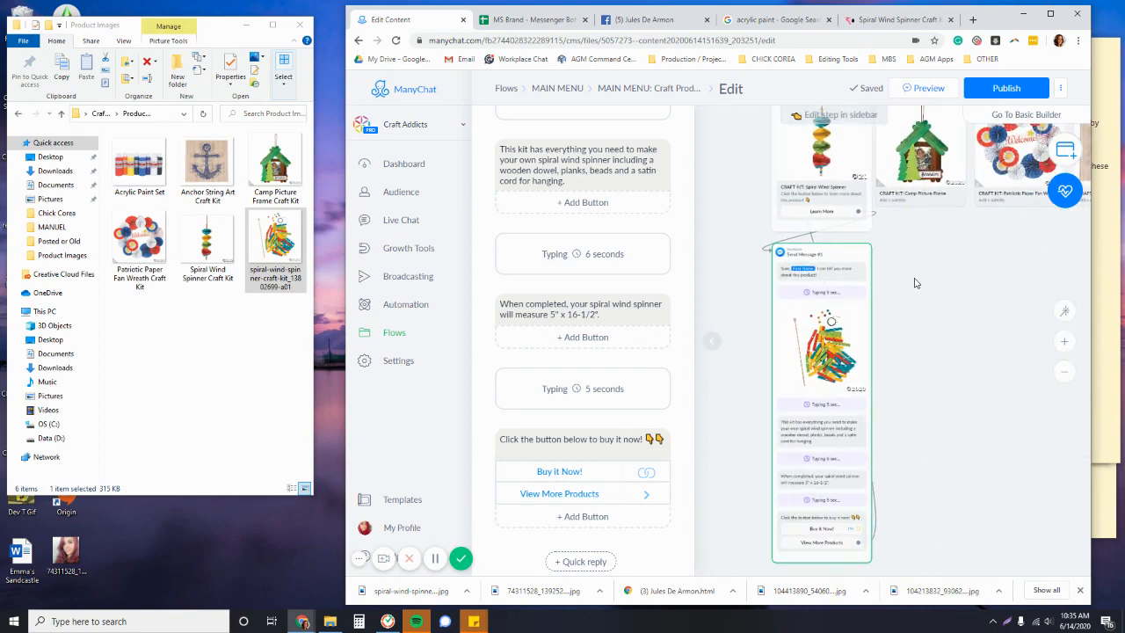
drag(834, 327, 842, 375)
drag(892, 296, 857, 362)
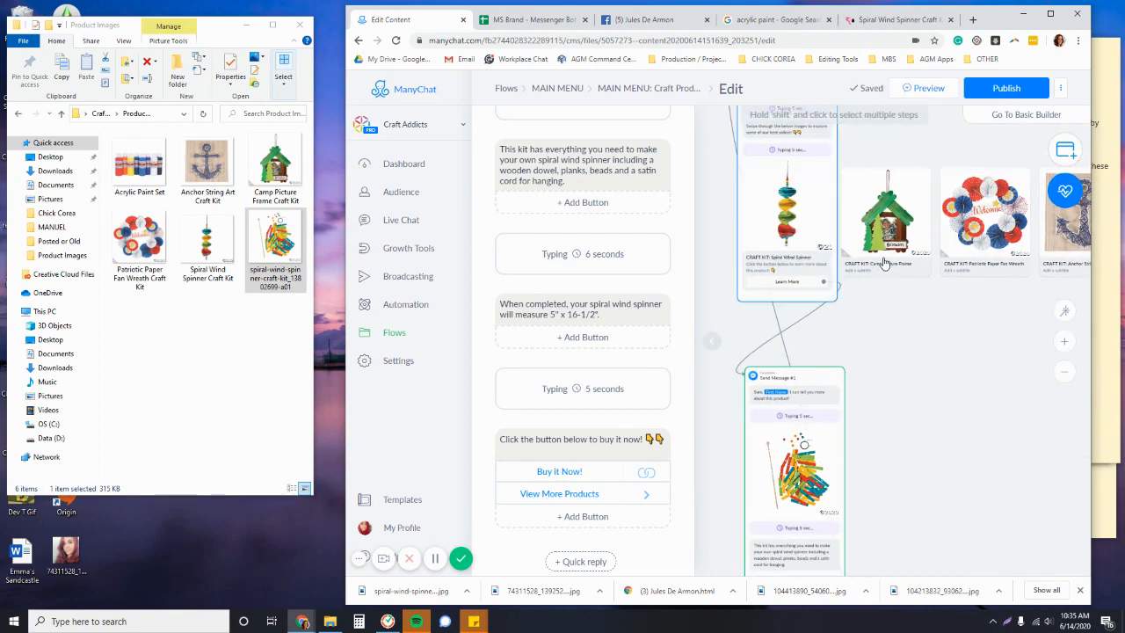
Step: Add a button titled "Learn More" to the Anchor String Art card in the product gallery
scroll(885, 263, up, 3)
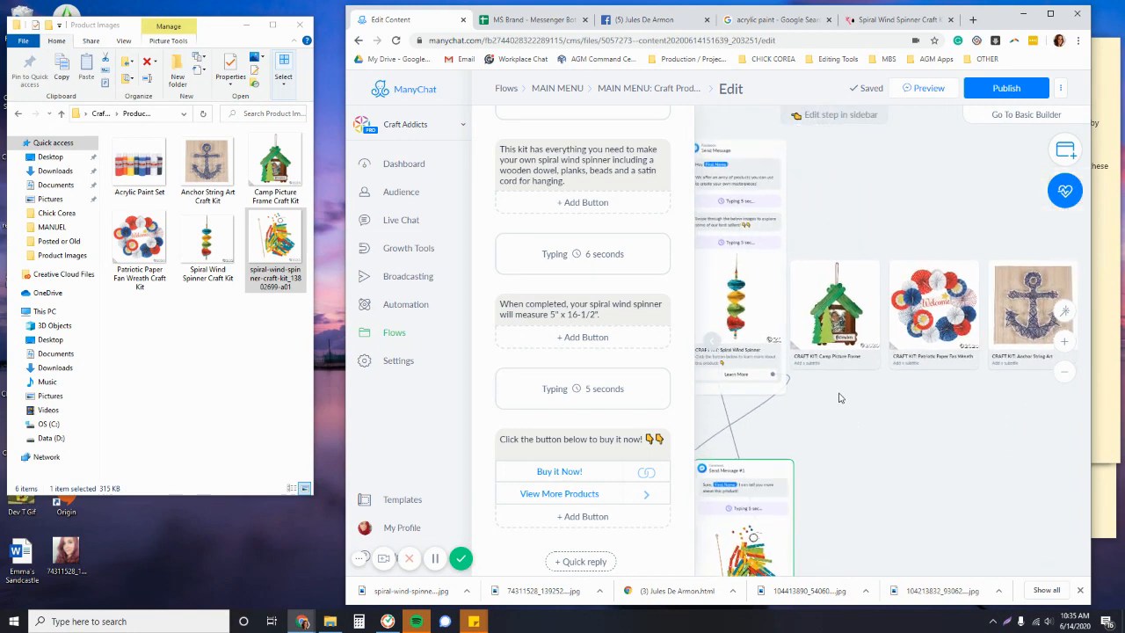
drag(845, 434, 876, 424)
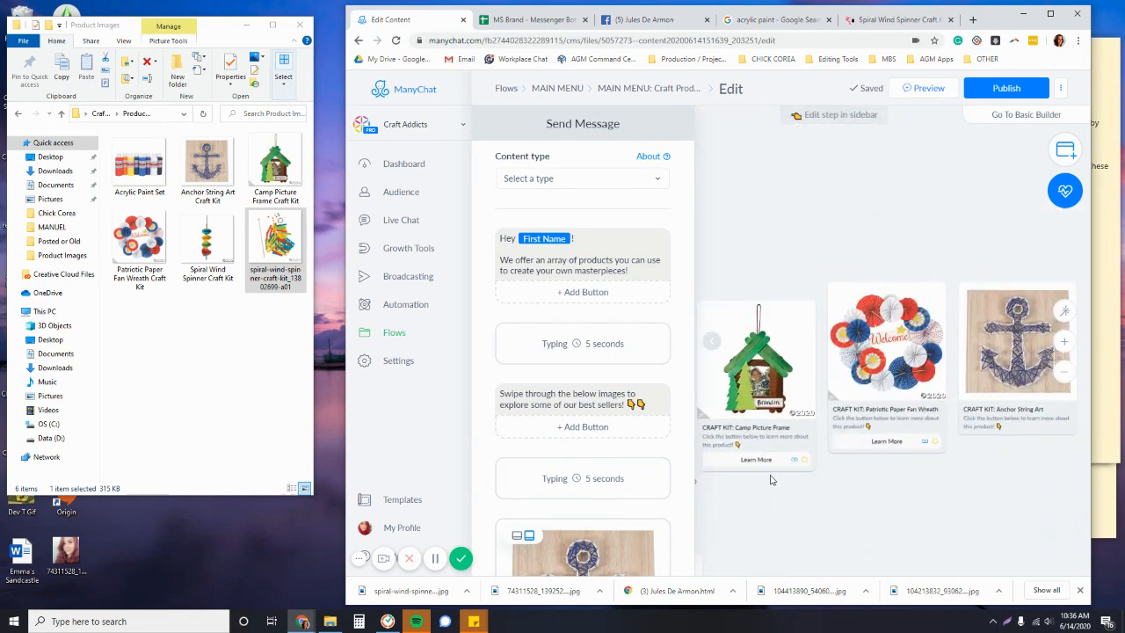
scroll(753, 465, up, 3)
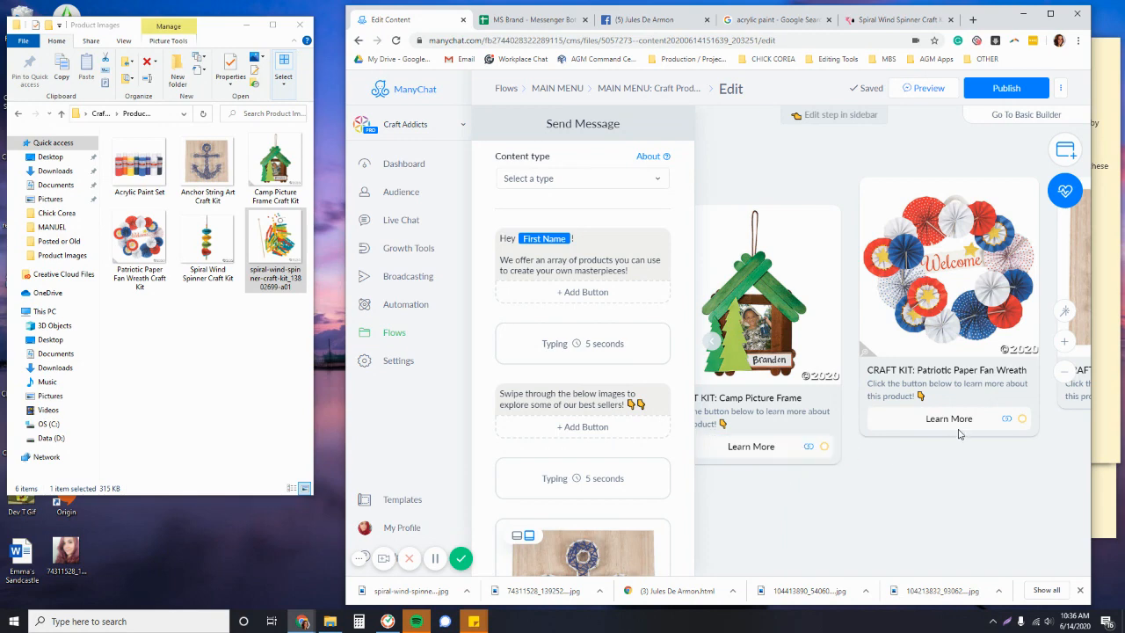
drag(966, 484, 809, 513)
click(997, 353)
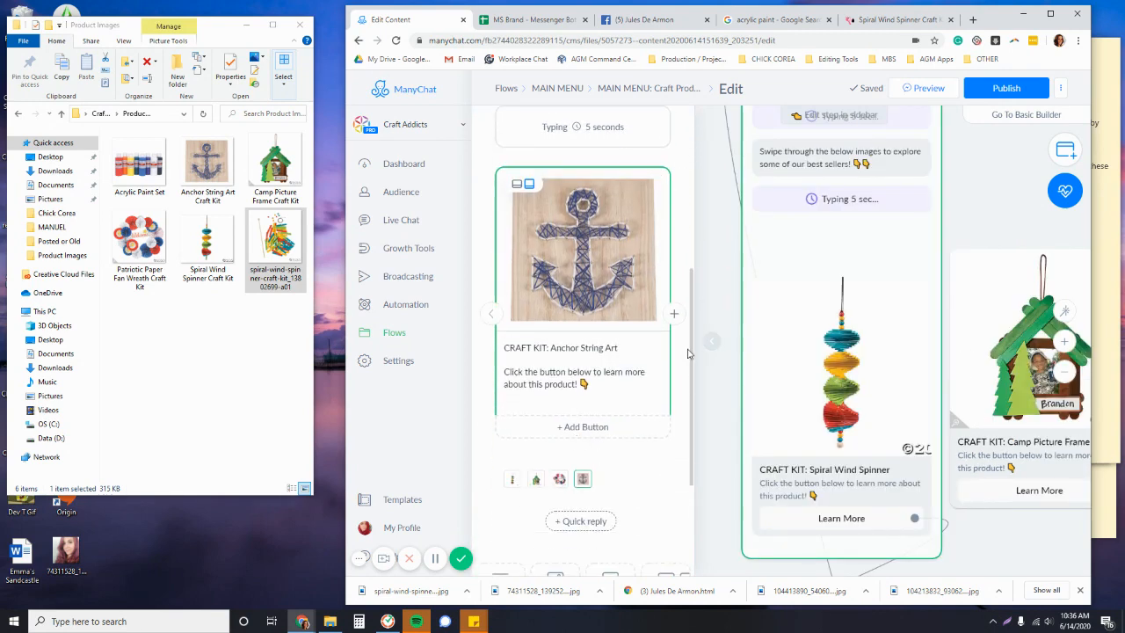
click(590, 430)
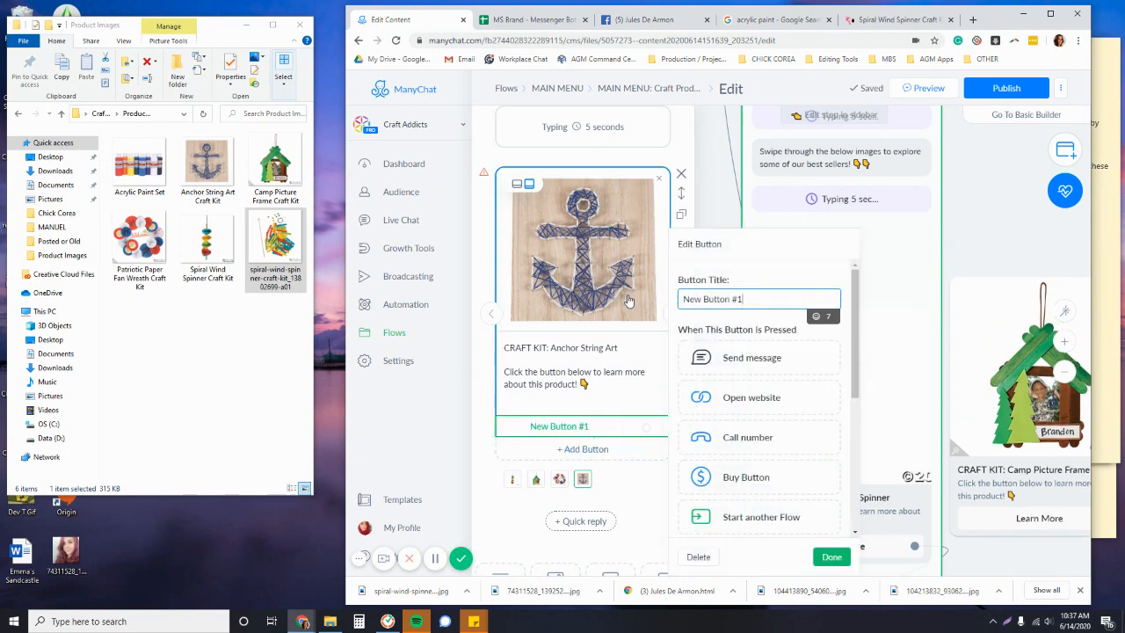
key(ctrl+a)
text(Learn More)
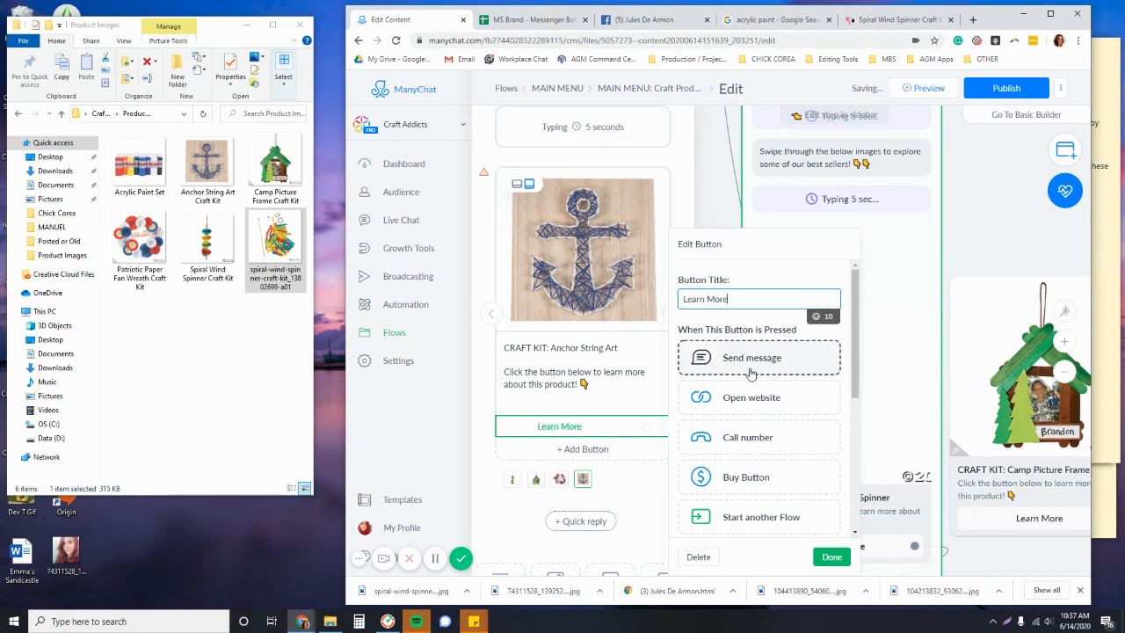
click(748, 398)
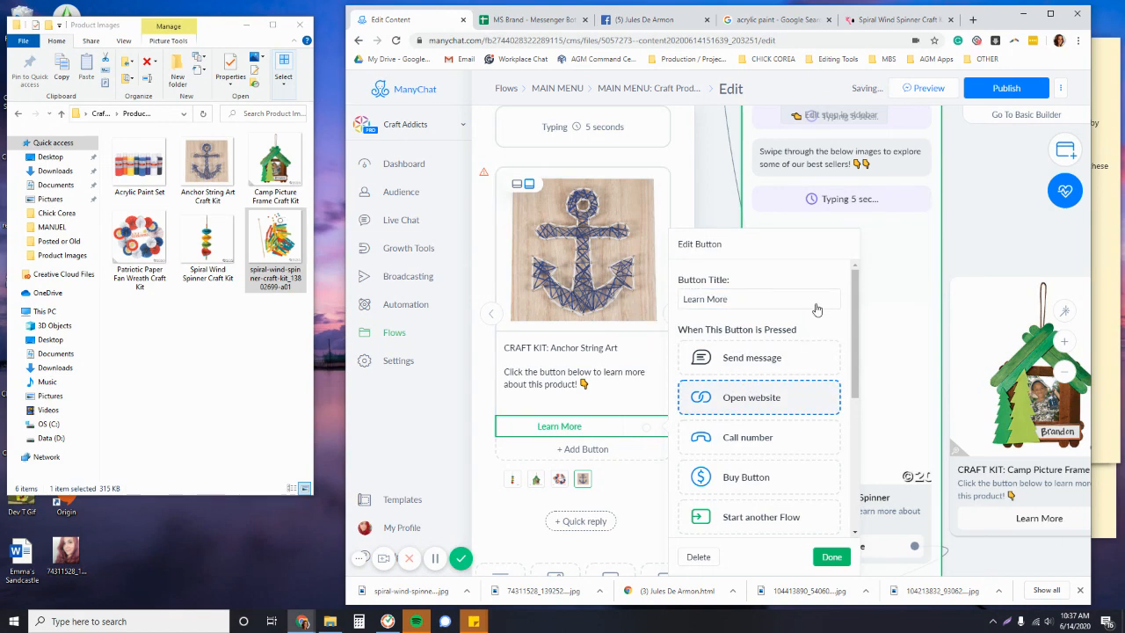
click(738, 423)
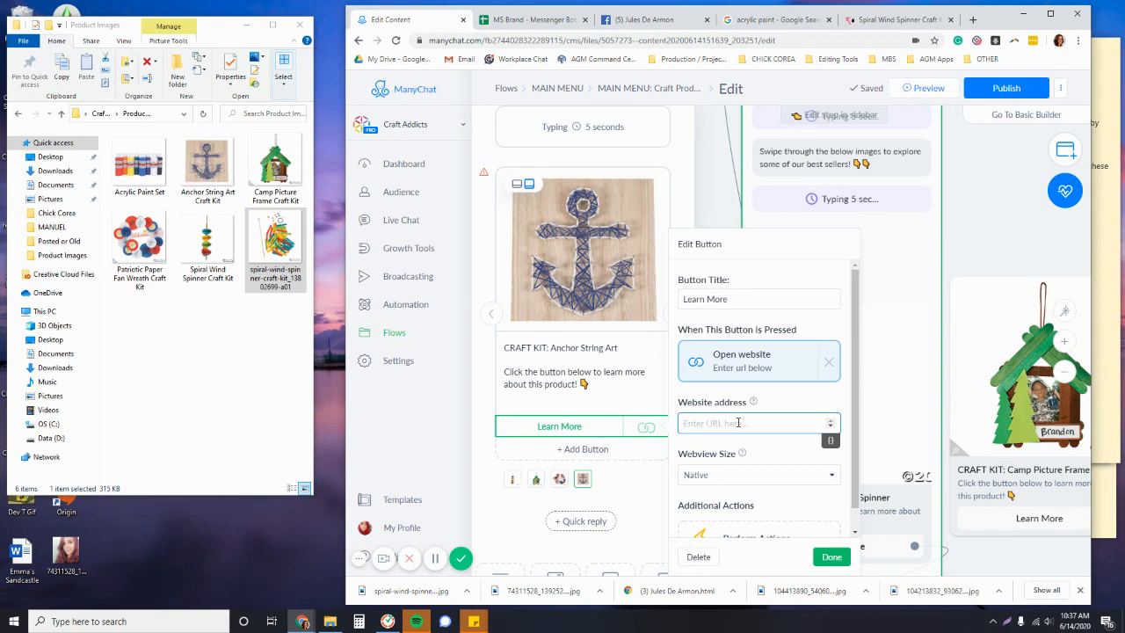
text(www.google.com)
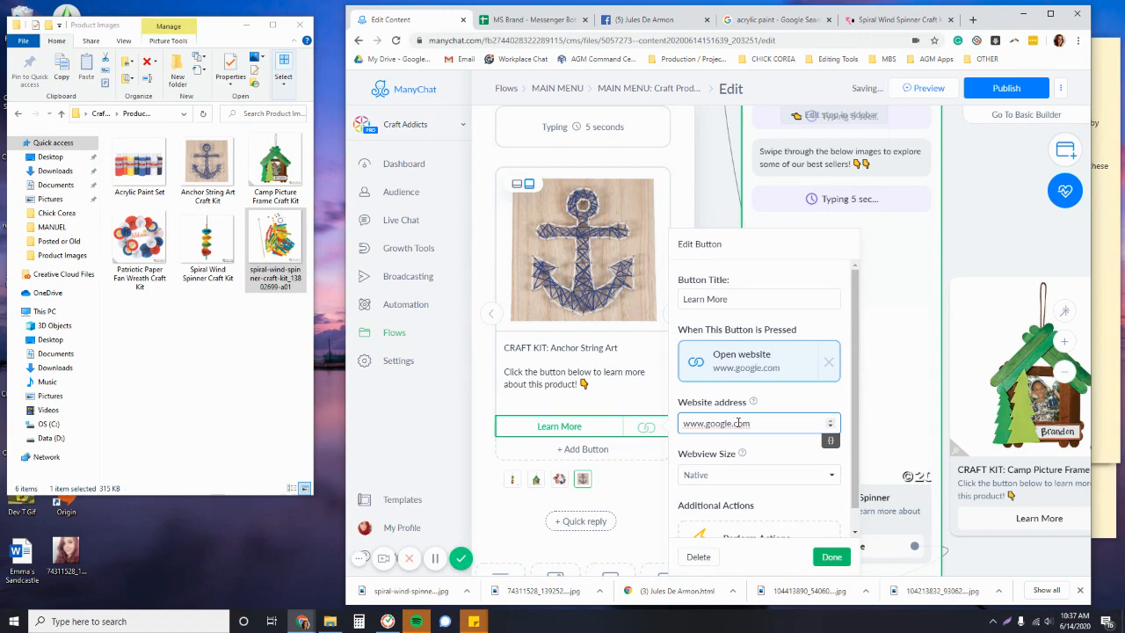
click(831, 556)
scroll(1046, 421, down, 5)
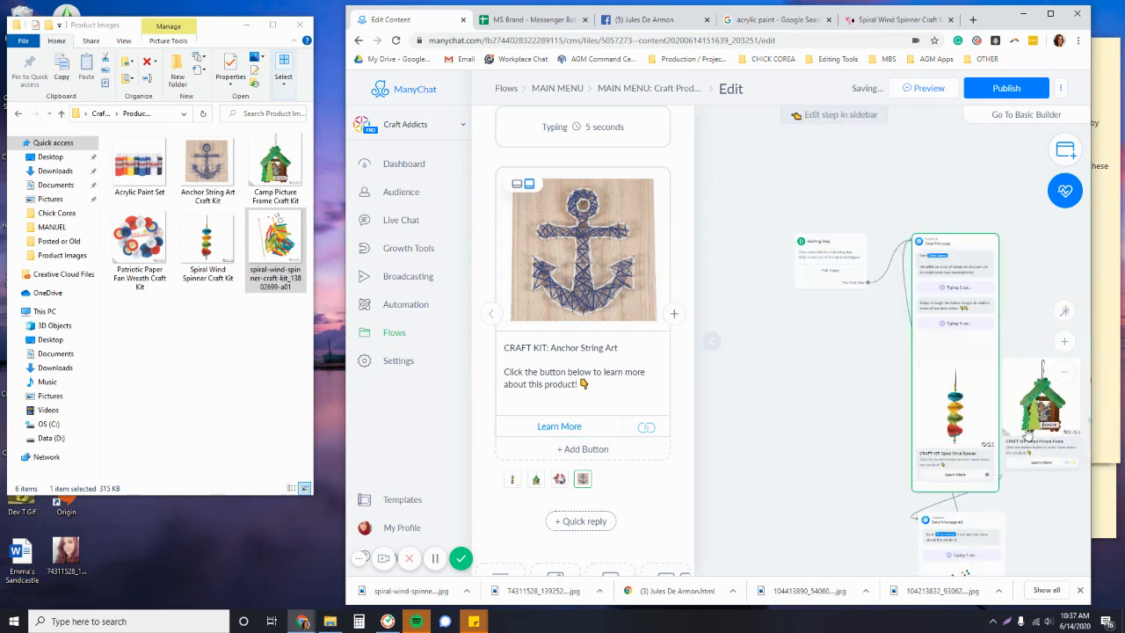
Step: Examine the product gallery cards, the Send Message #1 details and the links between them on the flow canvas
drag(1048, 491, 944, 290)
scroll(1007, 465, up, 1)
scroll(1008, 465, up, 2)
scroll(800, 476, down, 1)
drag(876, 471, 861, 431)
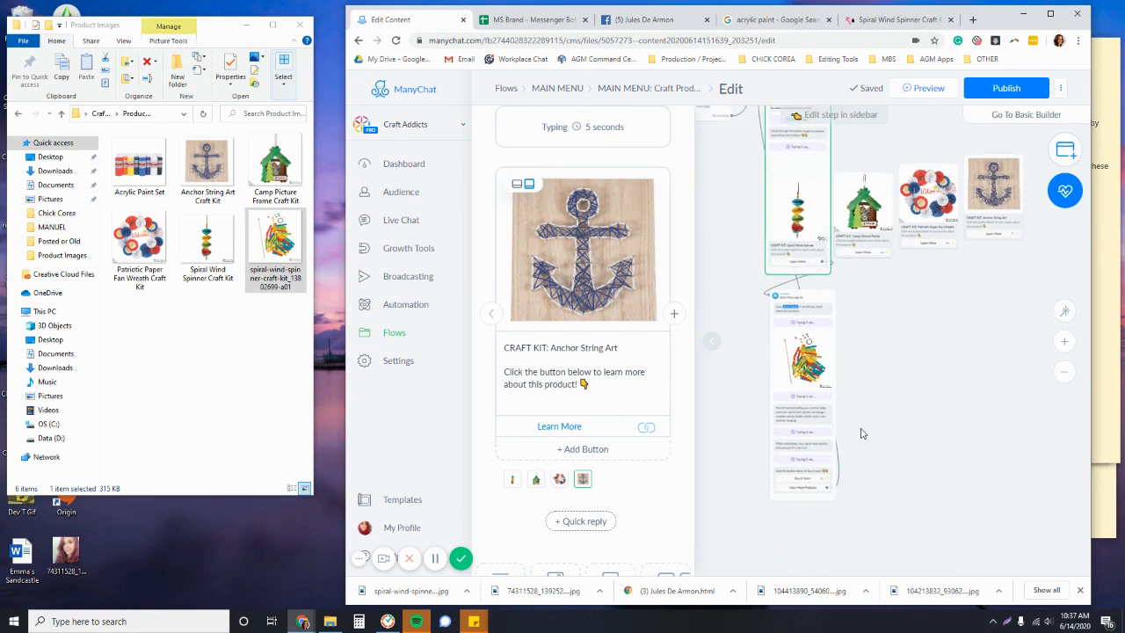
drag(896, 367, 841, 412)
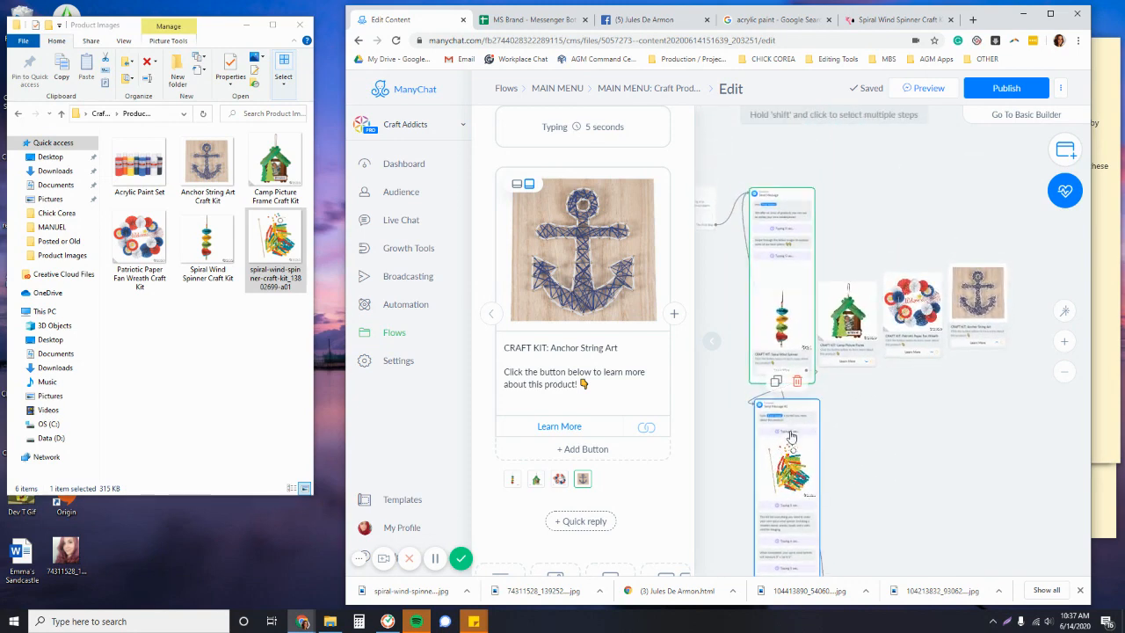
scroll(860, 419, up, 3)
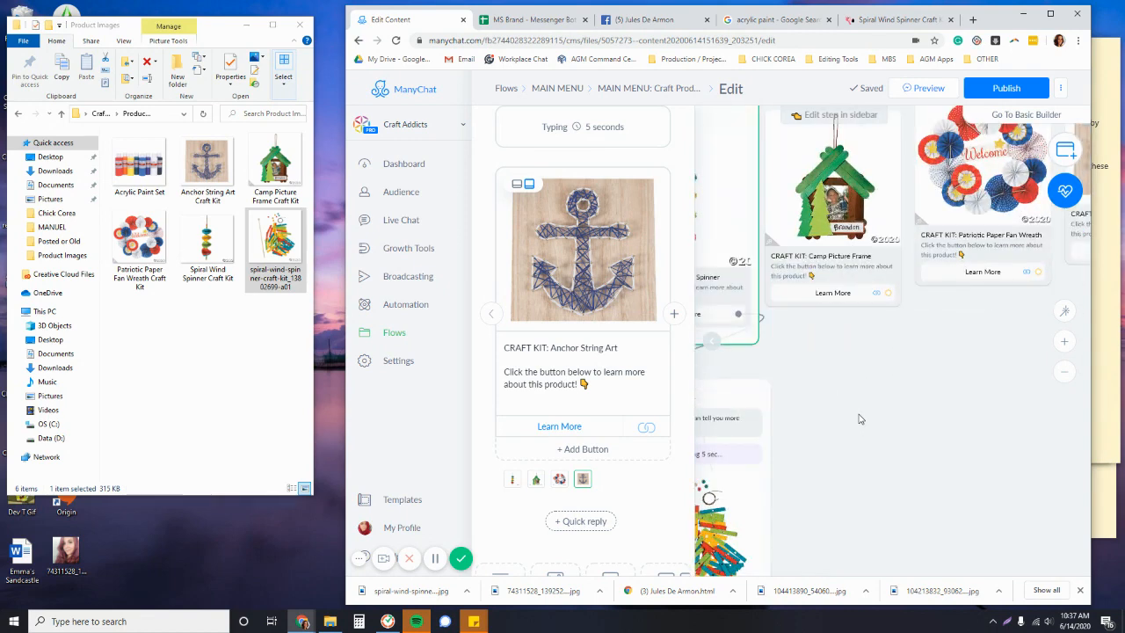
scroll(860, 419, down, 3)
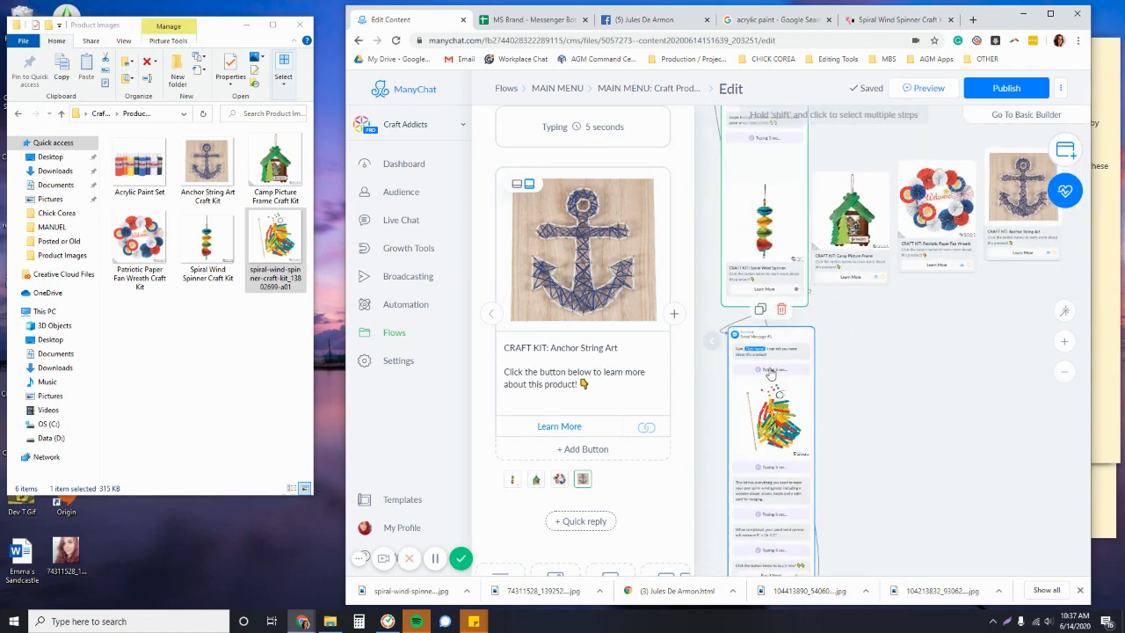
scroll(761, 431, up, 3)
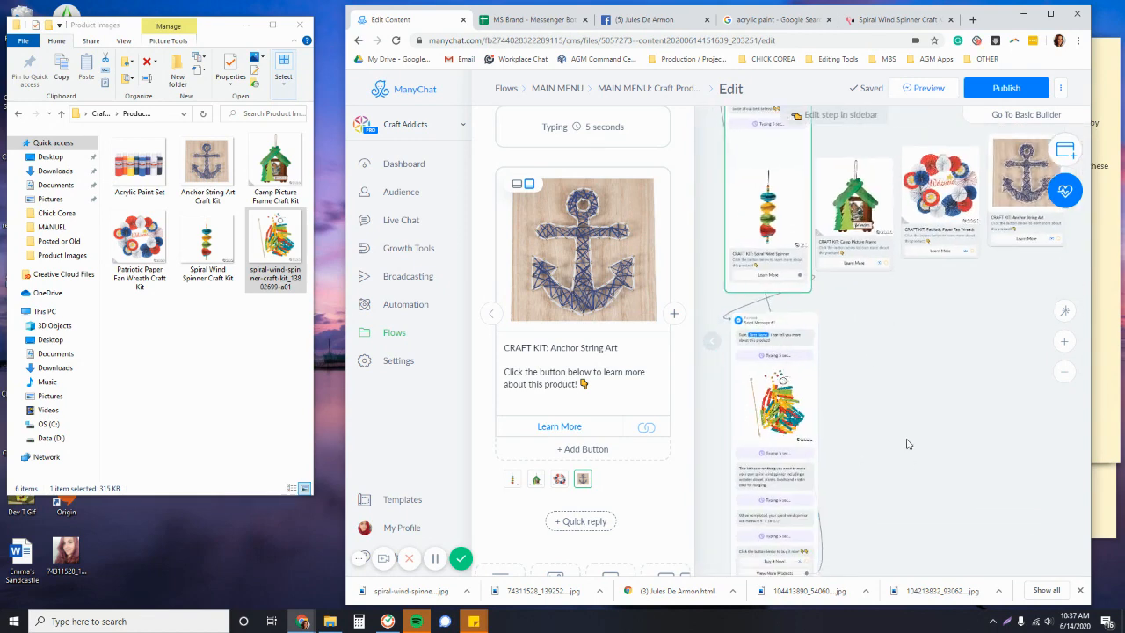
scroll(800, 475, up, 3)
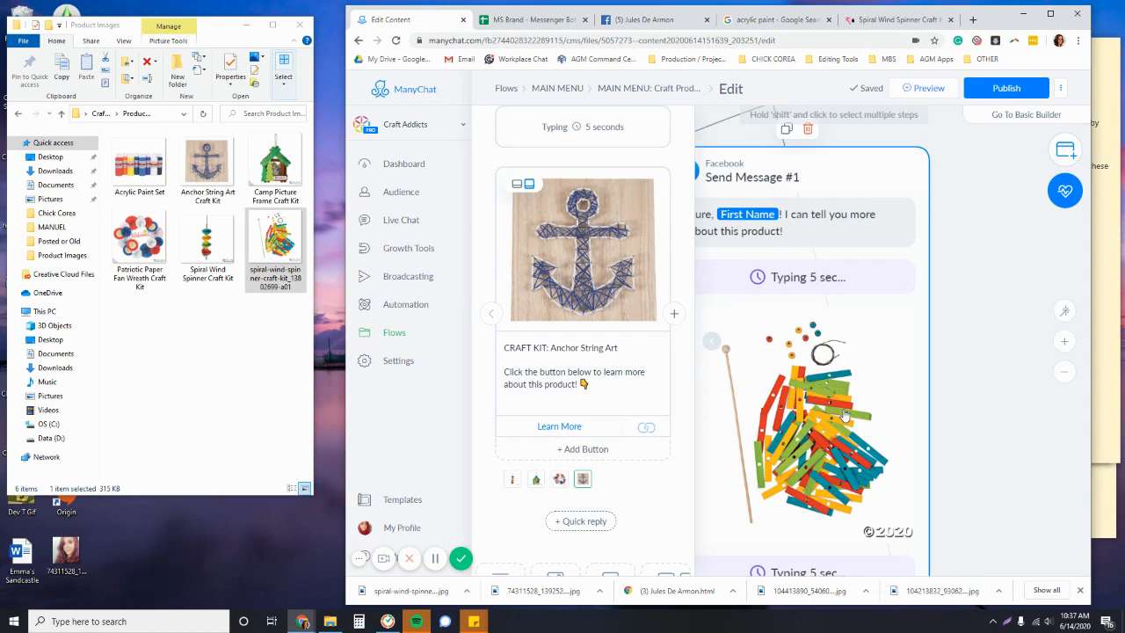
scroll(824, 452, down, 2)
scroll(796, 457, up, 3)
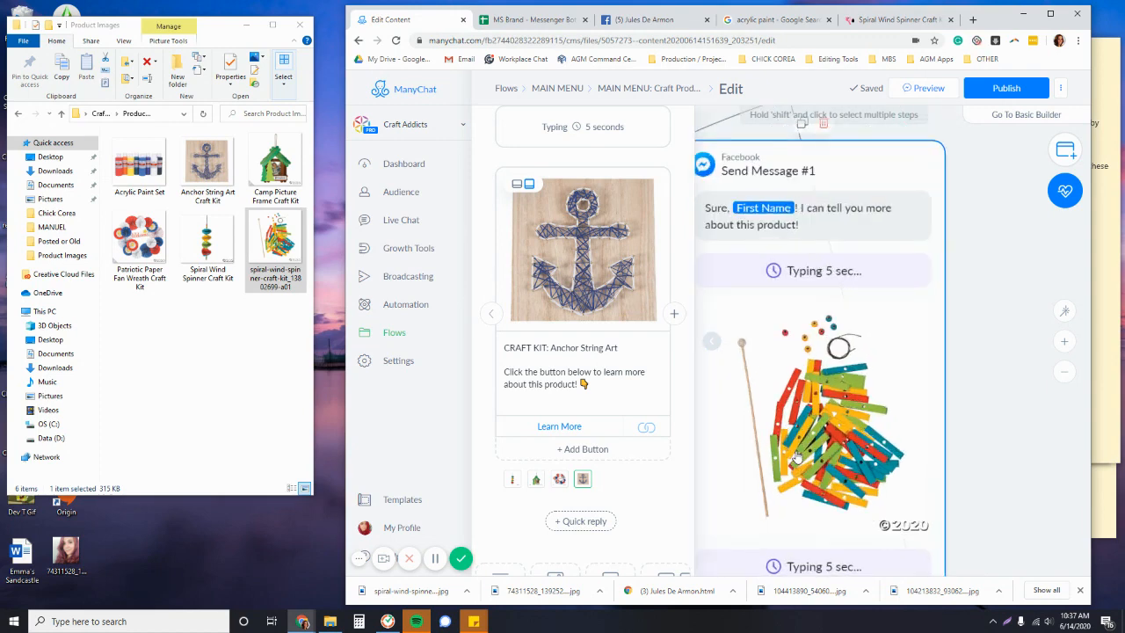
scroll(795, 457, down, 2)
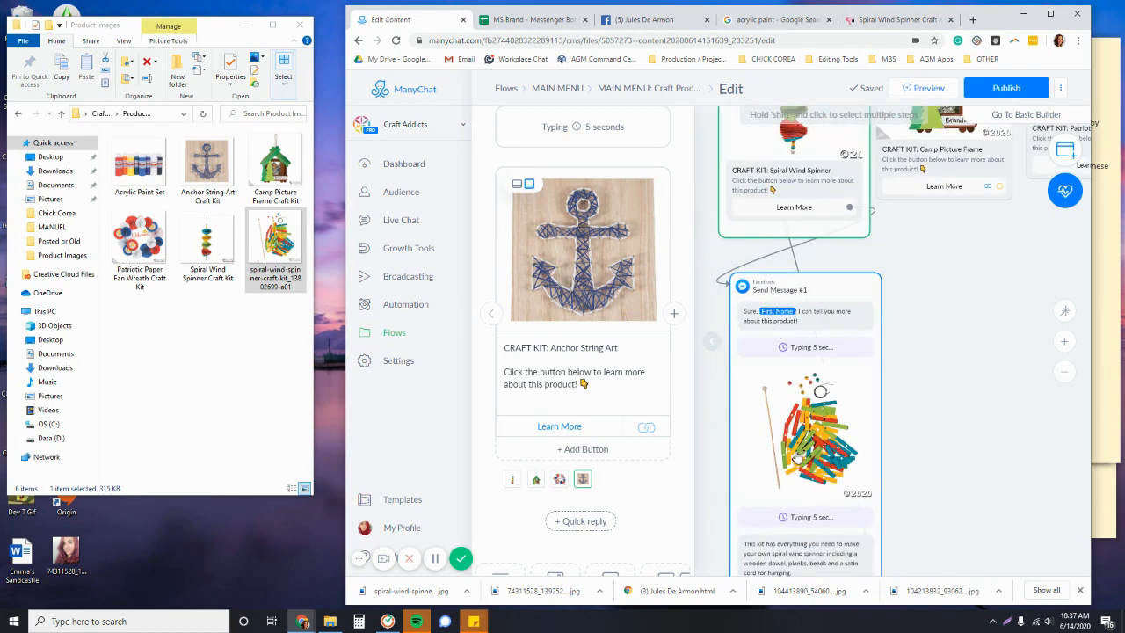
drag(916, 303, 797, 485)
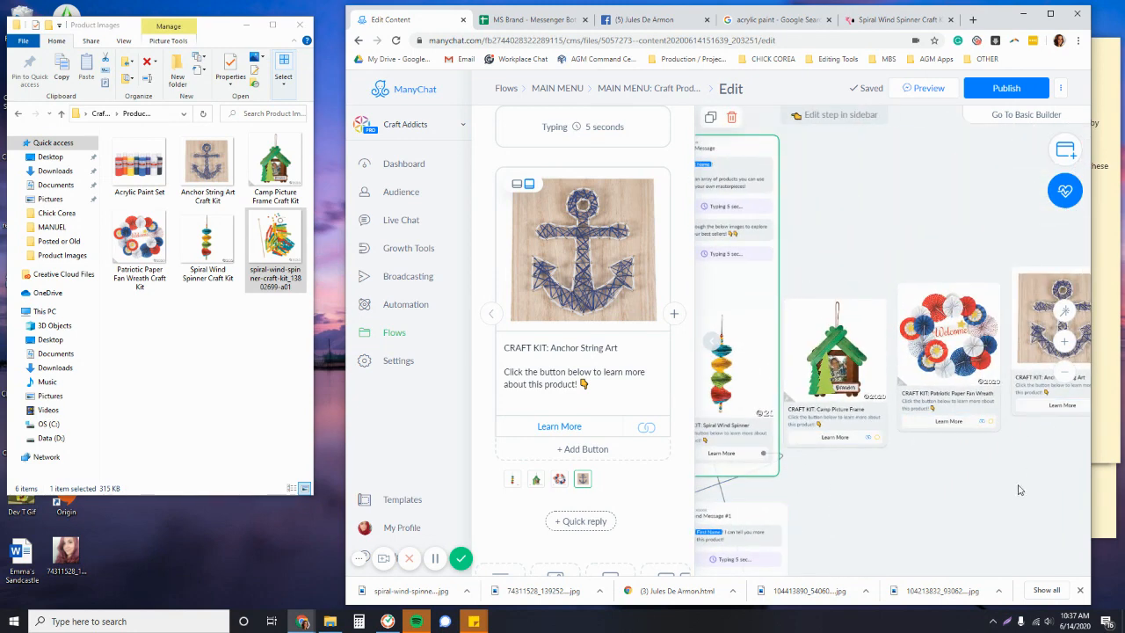
scroll(879, 488, down, 3)
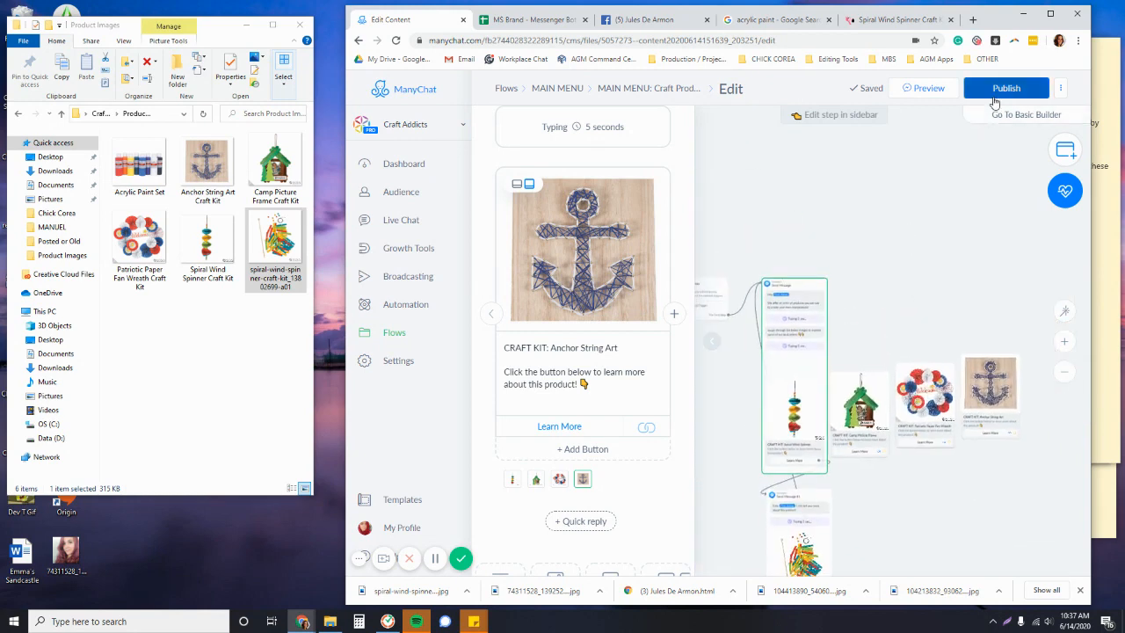
Step: Publish the Craft Products flow and return to the MAIN MENU folder
click(996, 88)
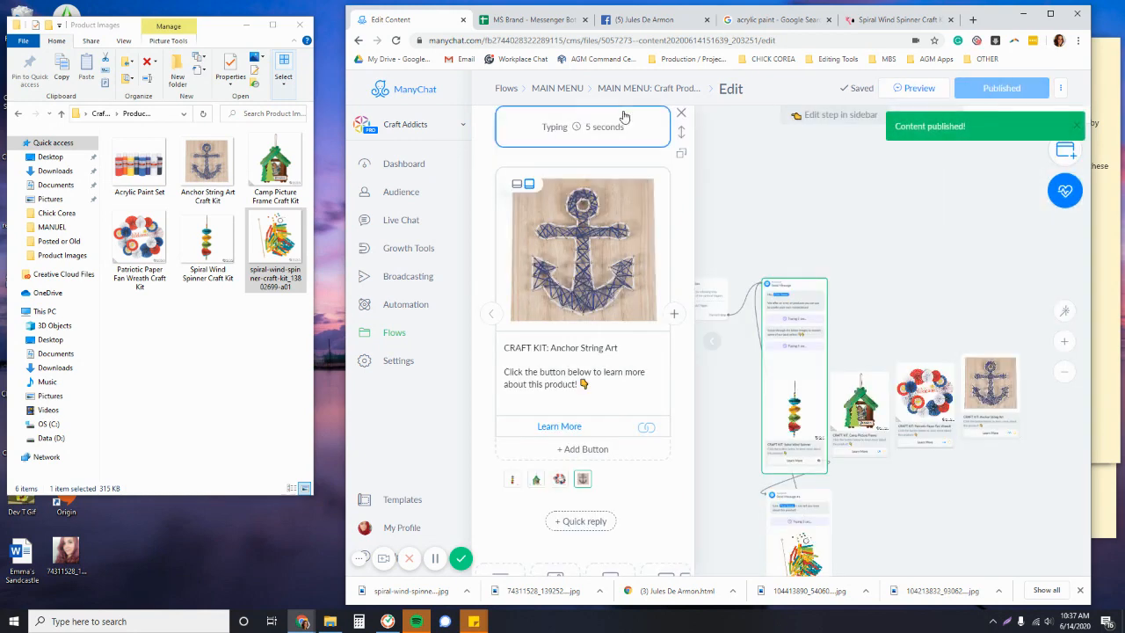
click(645, 89)
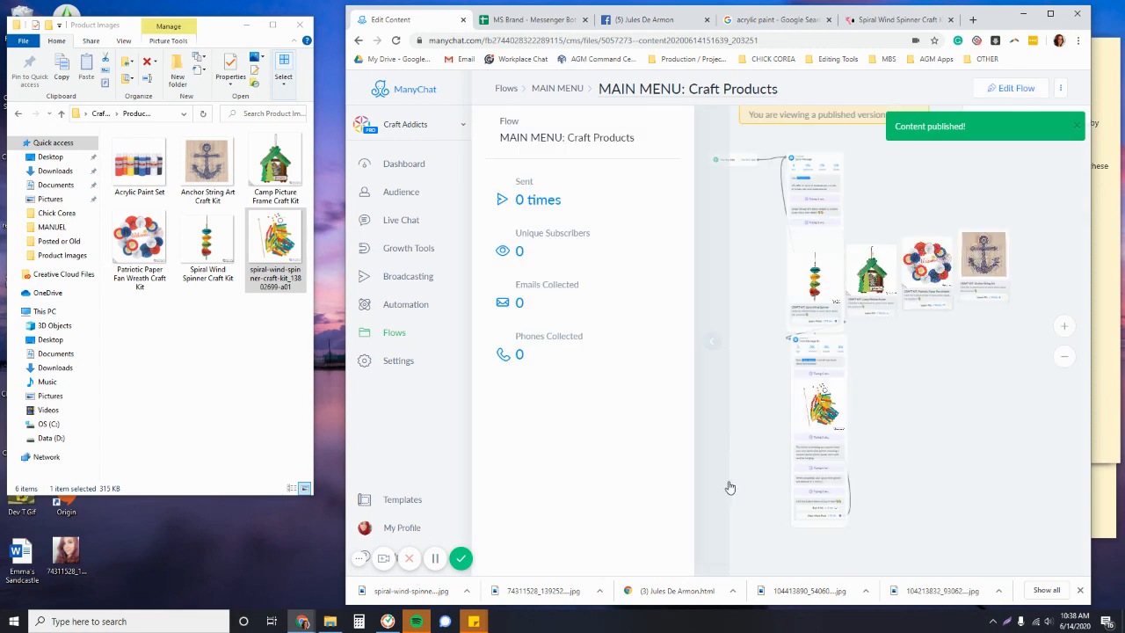
click(577, 89)
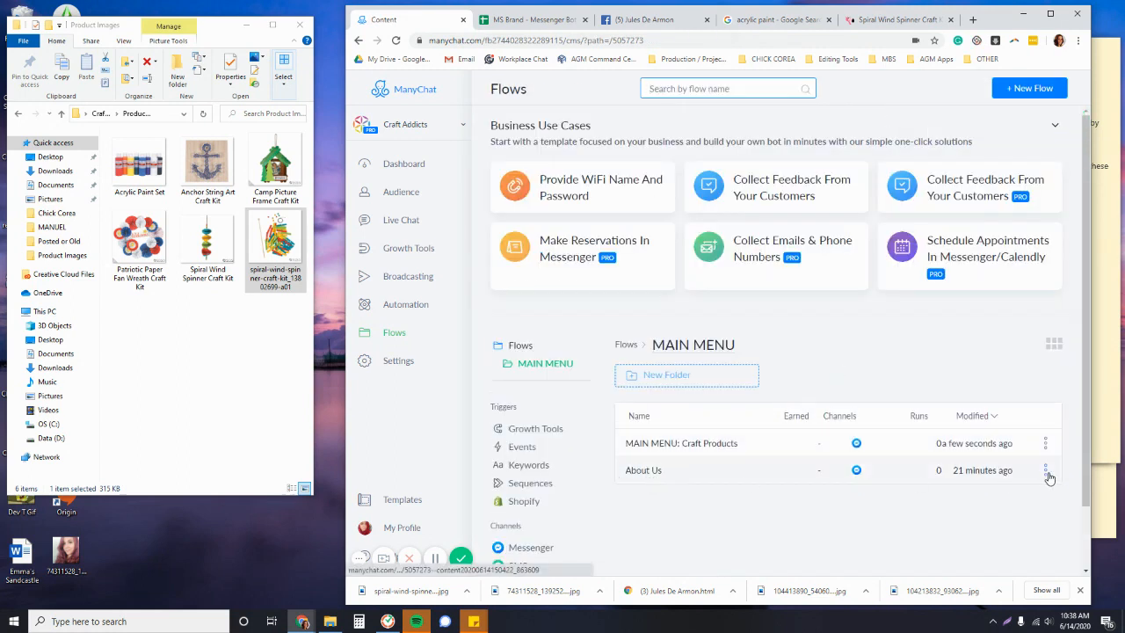
Step: Rename the About Us flow as "MAIN MENU: About Us"
click(1045, 470)
click(970, 358)
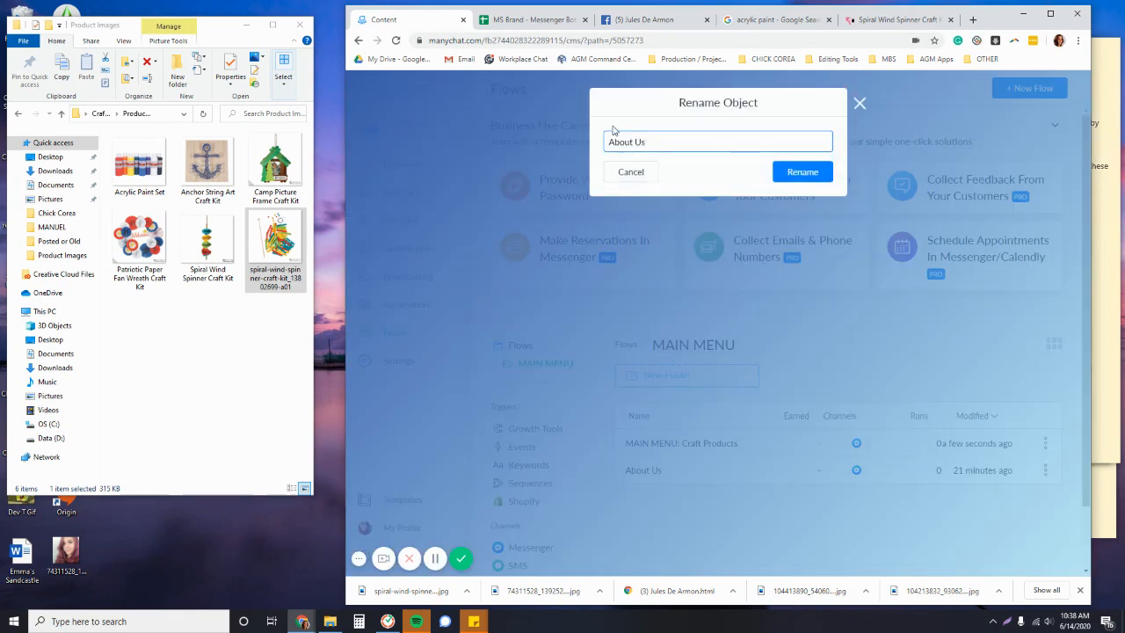
click(609, 141)
text(MAIN MENU:)
click(801, 171)
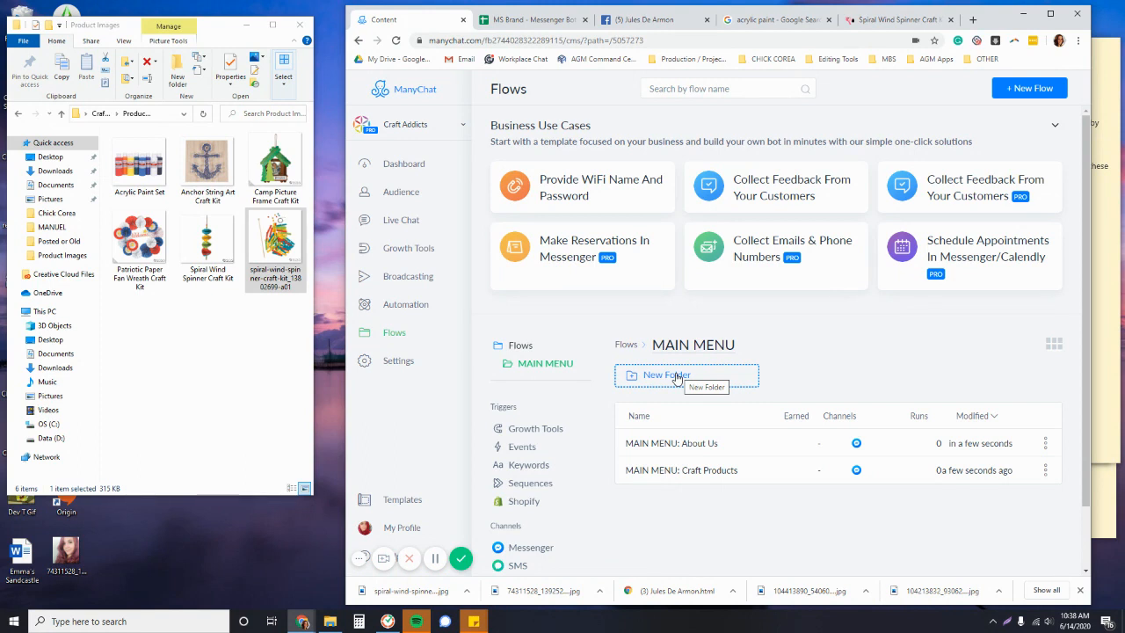
Step: Create a new flow named "MAIN MENU: Free Craft Tutorials" in the MAIN MENU folder
click(1026, 88)
text(M)
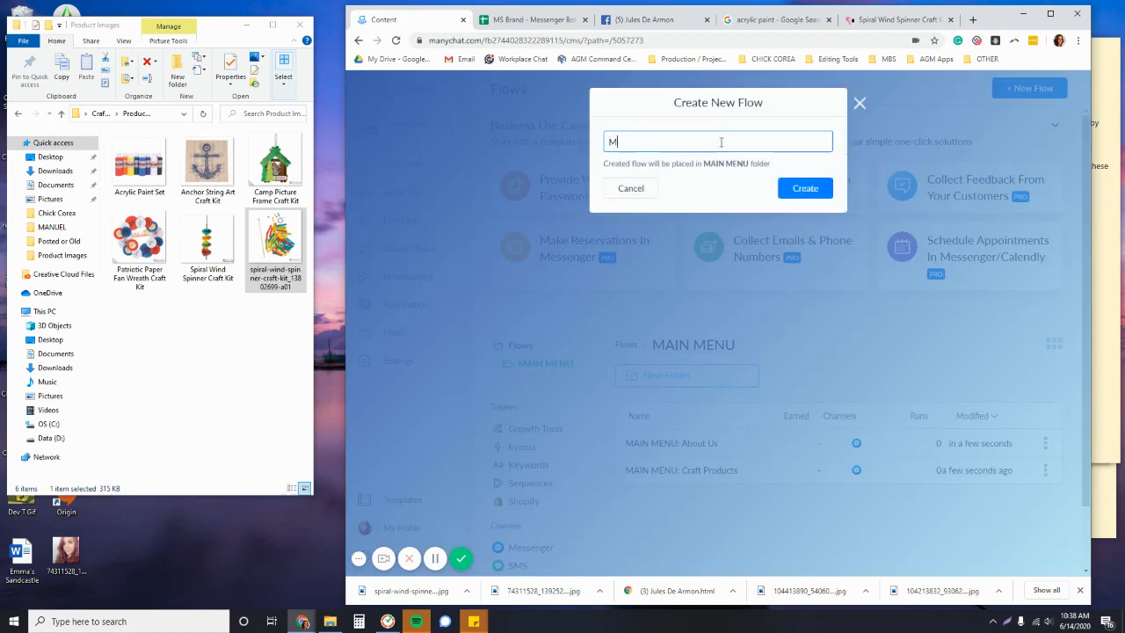
text(AIN MENU: Free Crafting Tutorials)
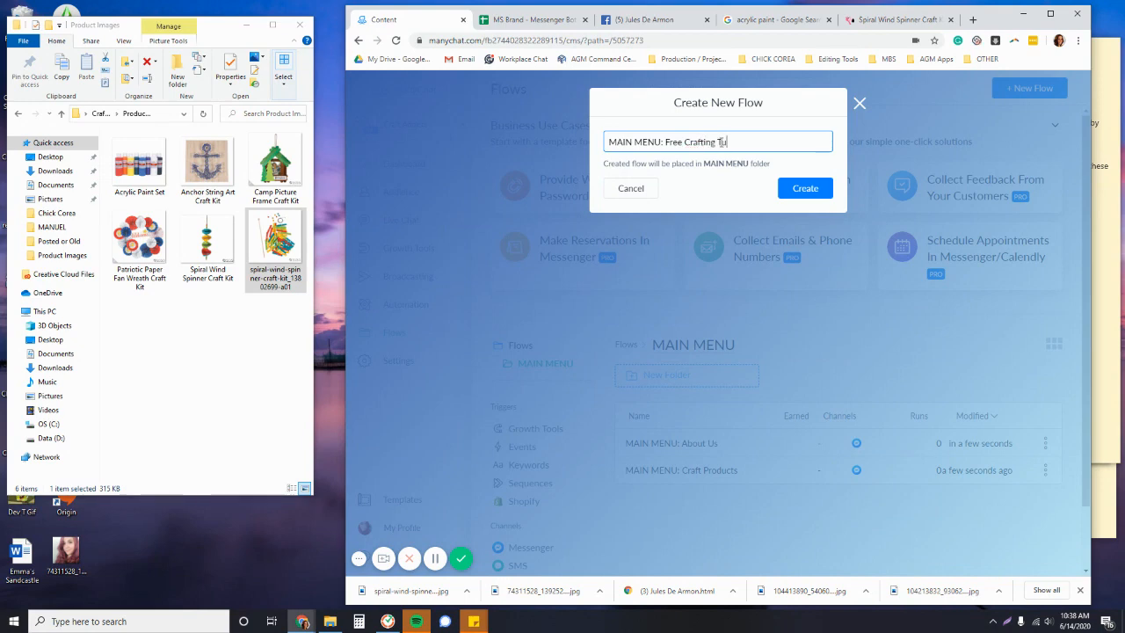
double_click(696, 140)
text(DIY Tutorials)
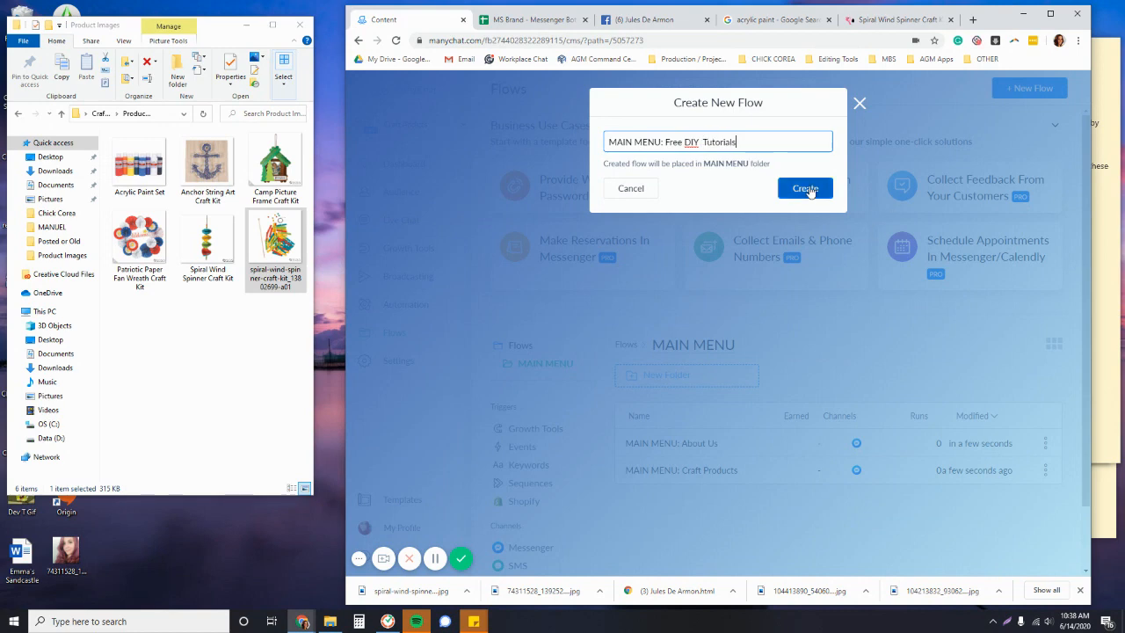
double_click(691, 141)
text(Craft)
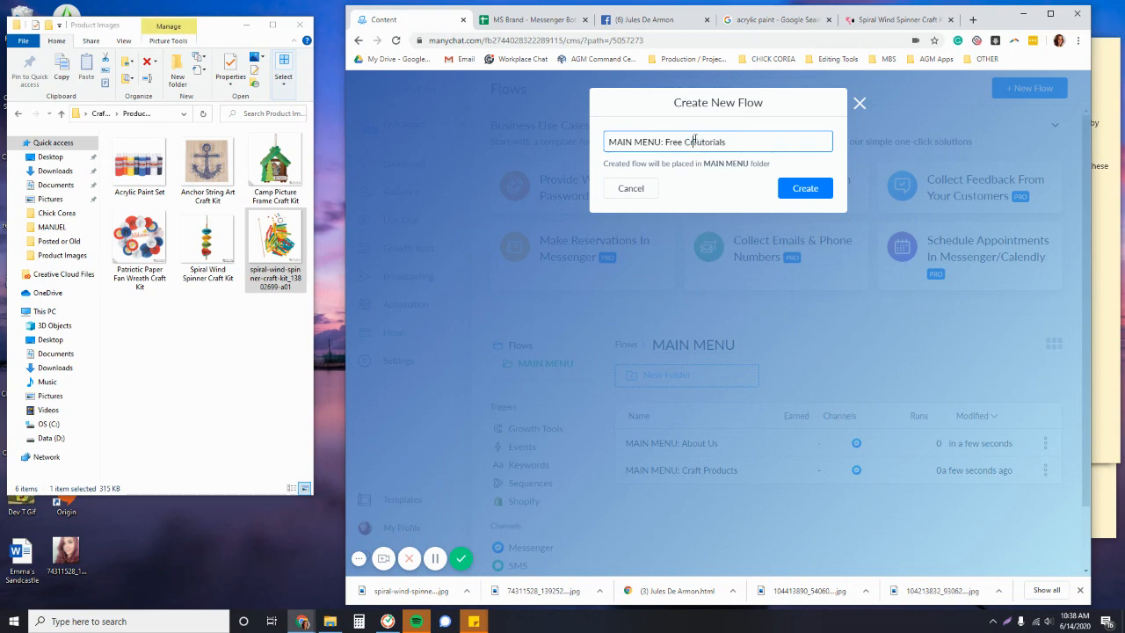
click(803, 187)
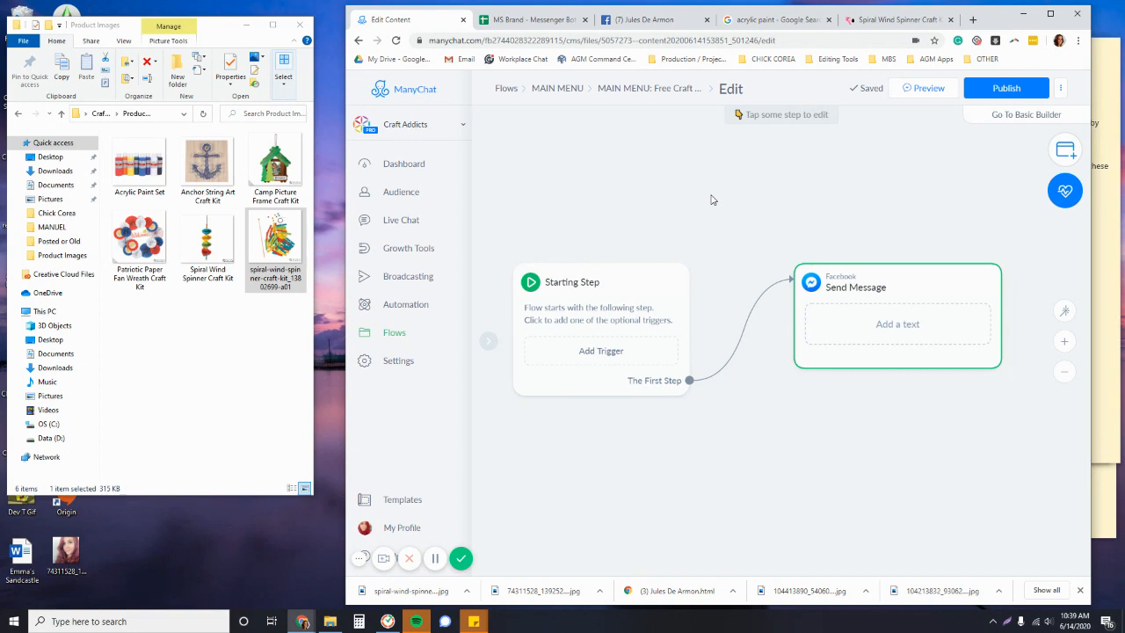
Step: Open the empty Send Message step of the new flow for editing
drag(711, 199, 703, 205)
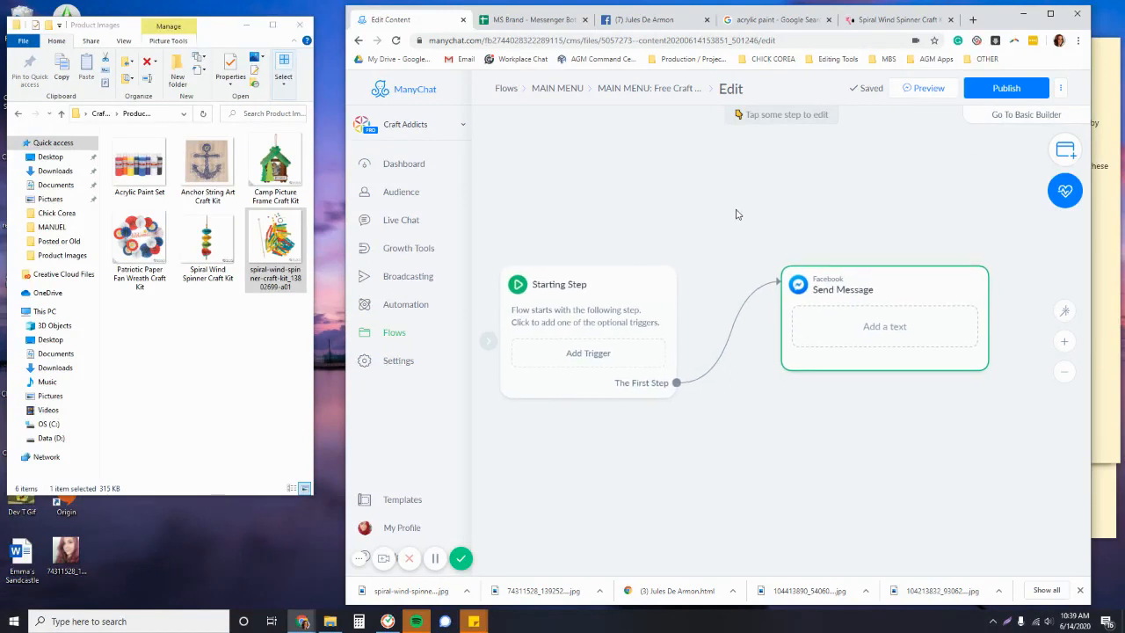
scroll(655, 217, right, 4)
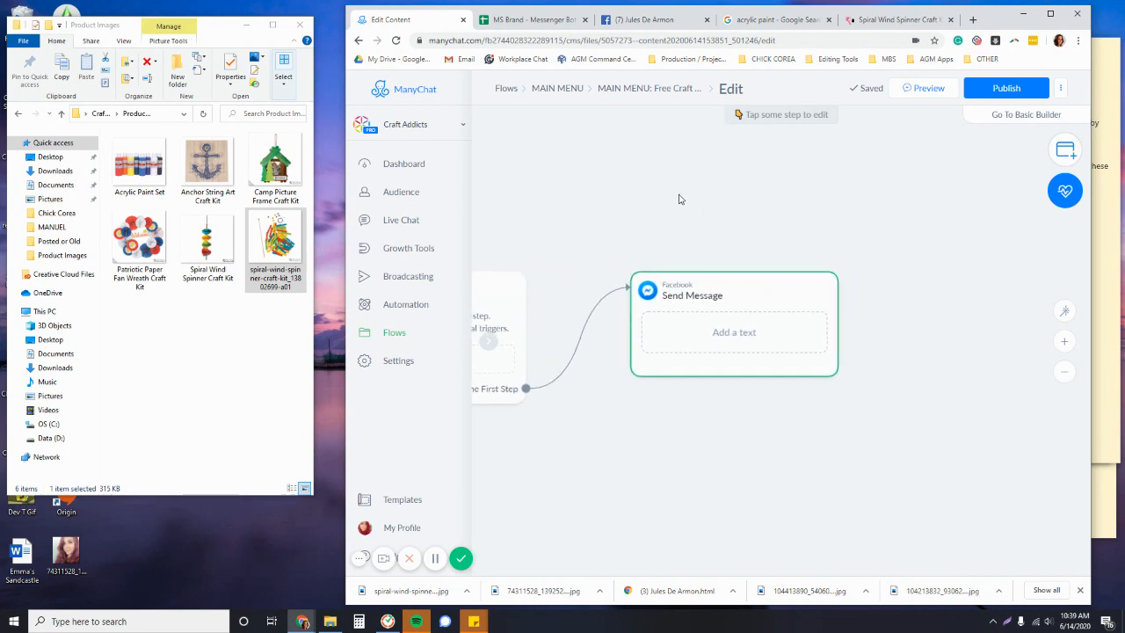
drag(753, 278, 710, 196)
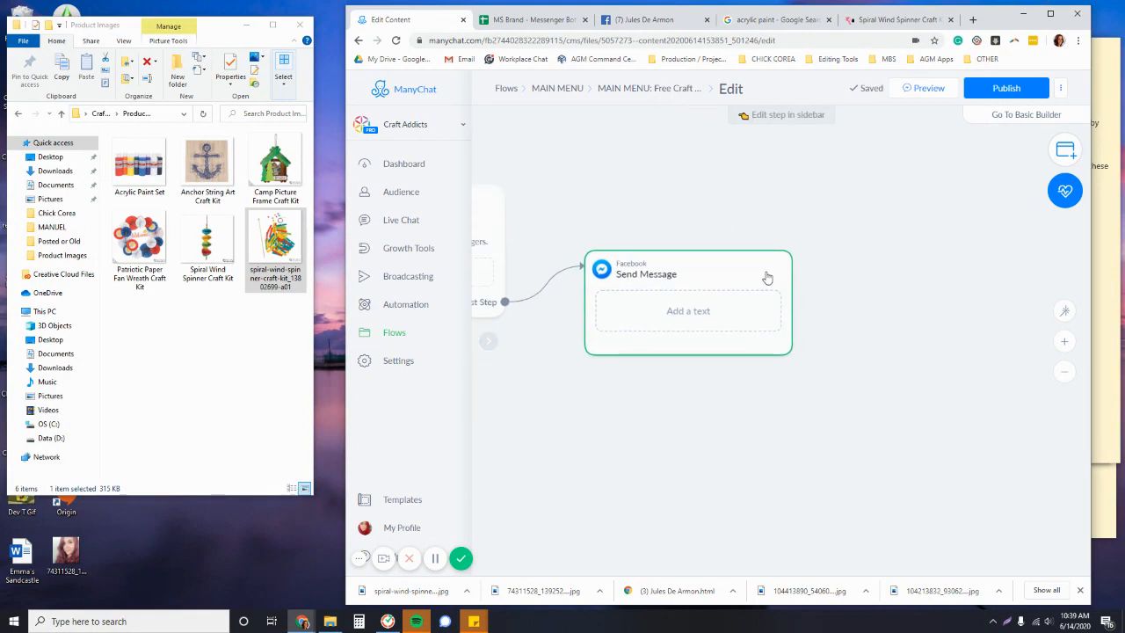
click(708, 282)
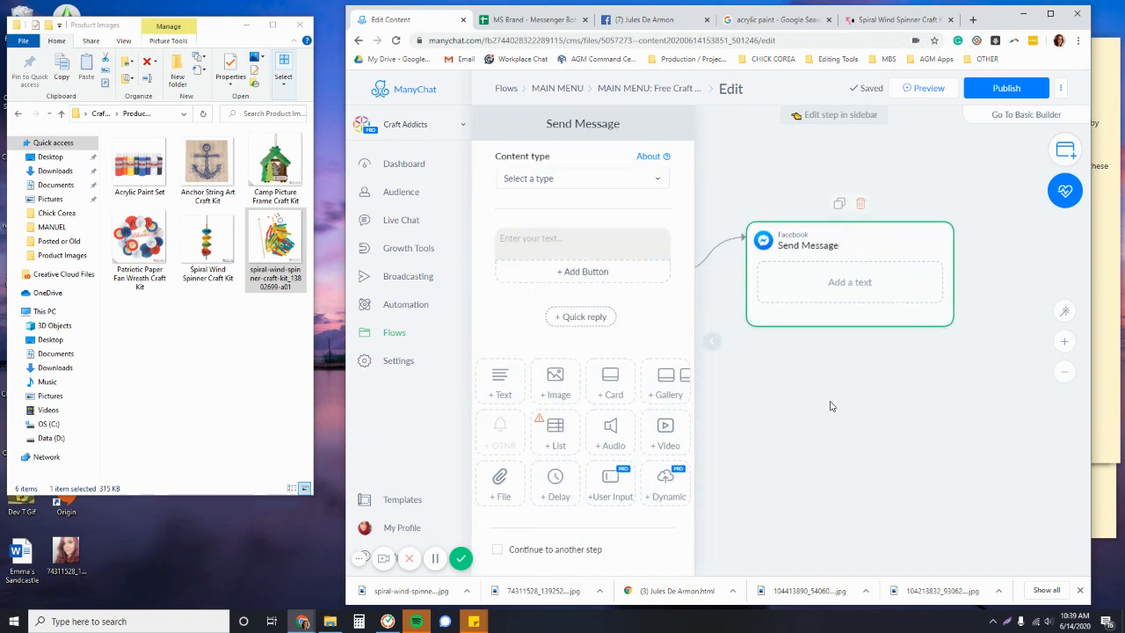
scroll(901, 427, down, 5)
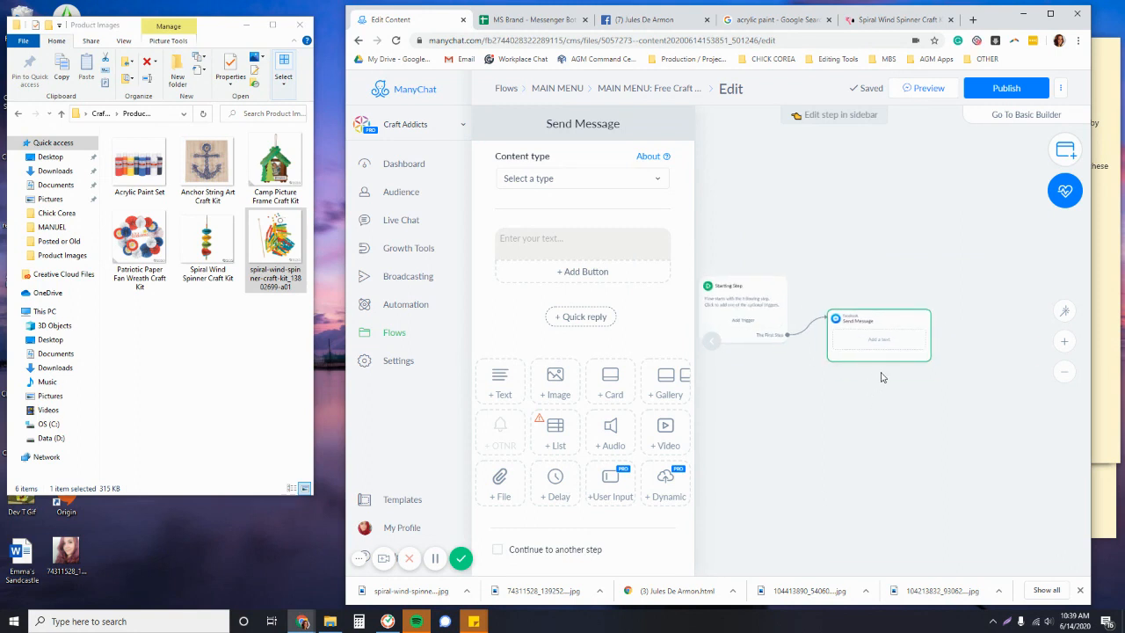
scroll(879, 377, up, 4)
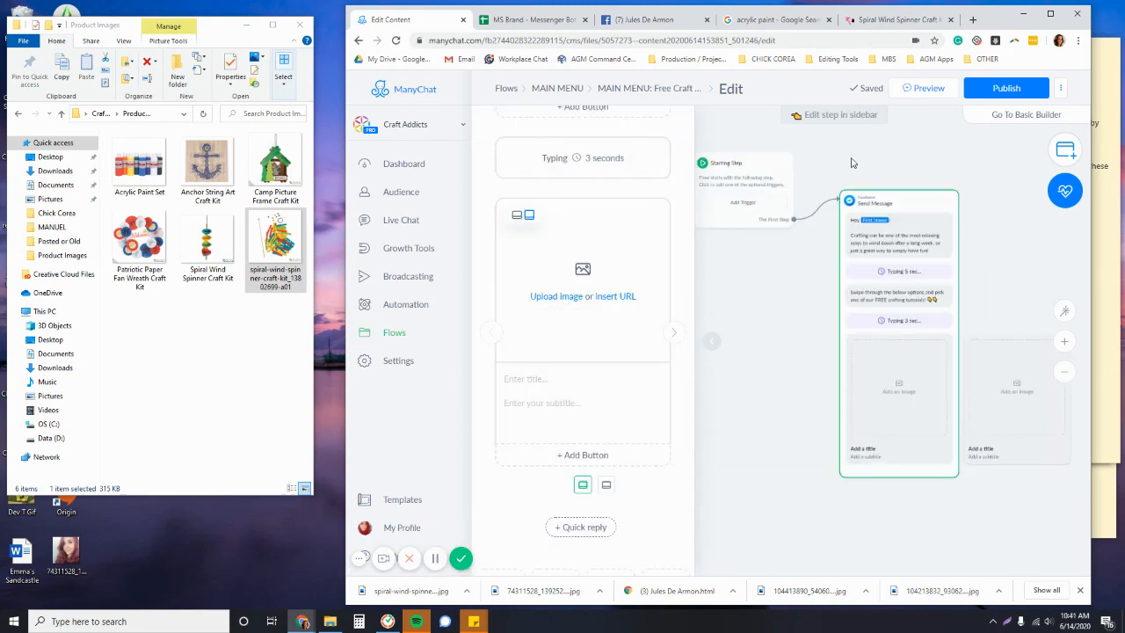
Step: Review the greeting text, the tutorial invitation and the typing delays in the Send Message step
drag(850, 159, 840, 197)
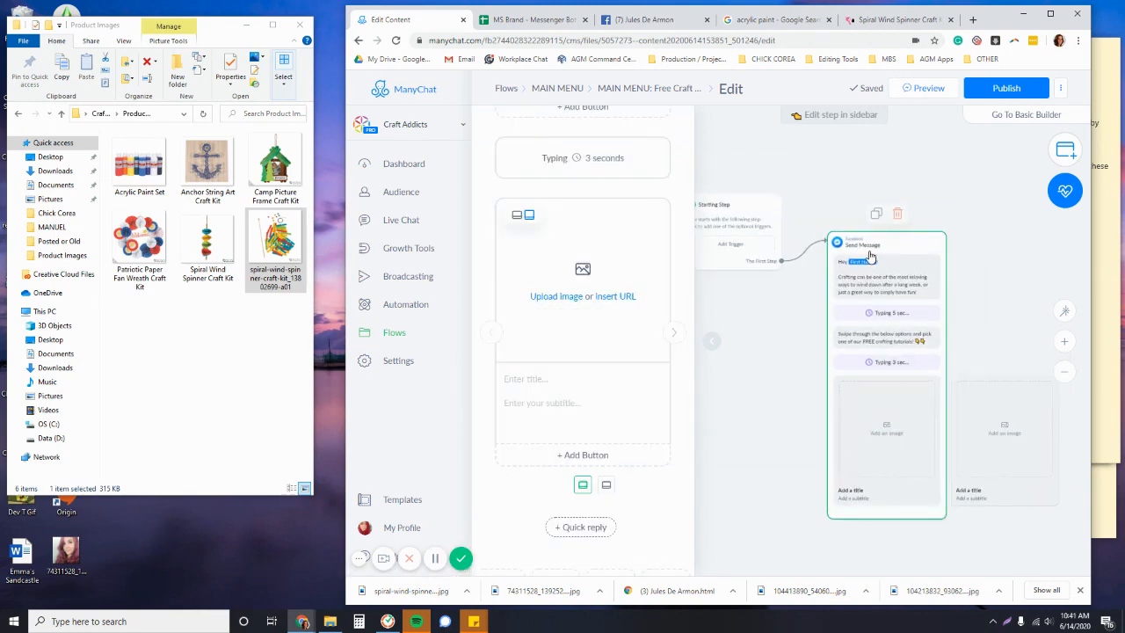
scroll(863, 351, up, 3)
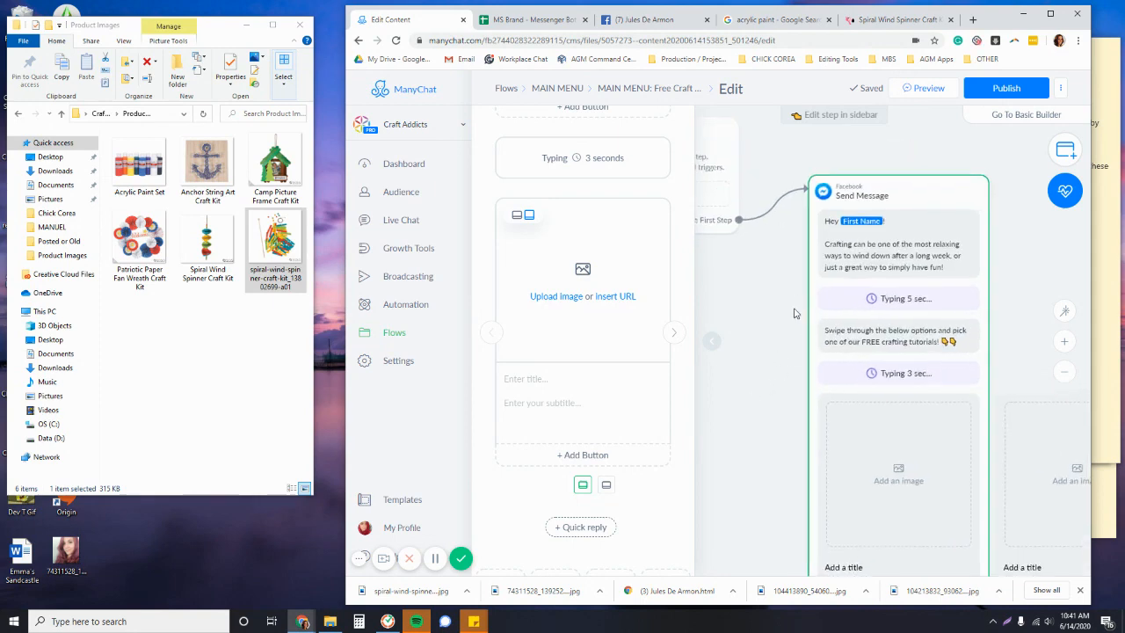
scroll(810, 295, up, 4)
click(852, 286)
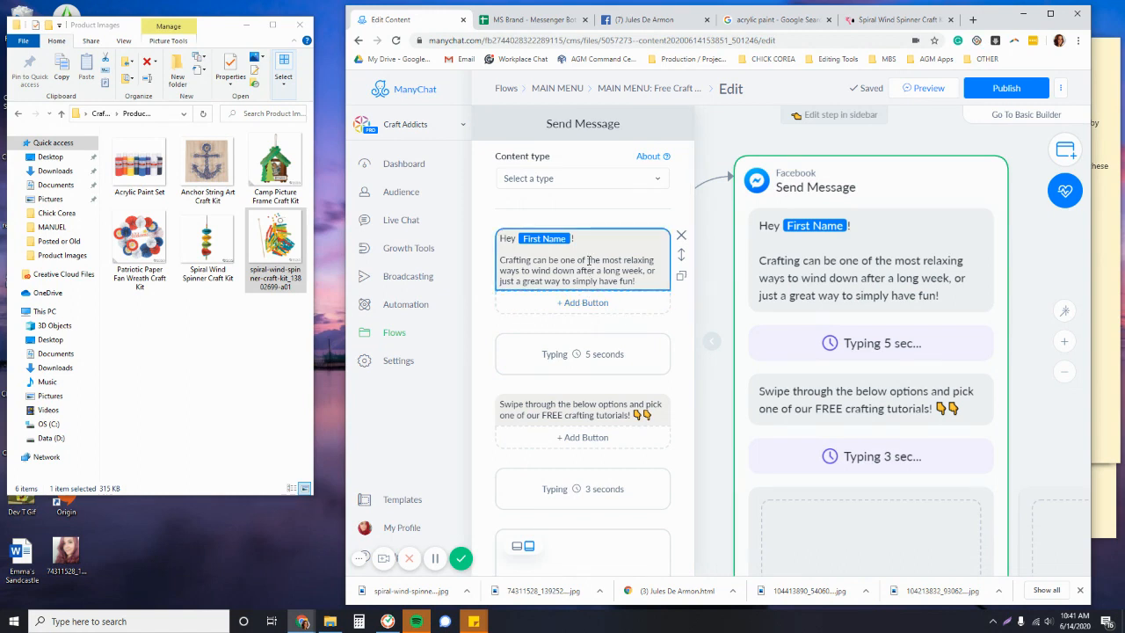
click(588, 266)
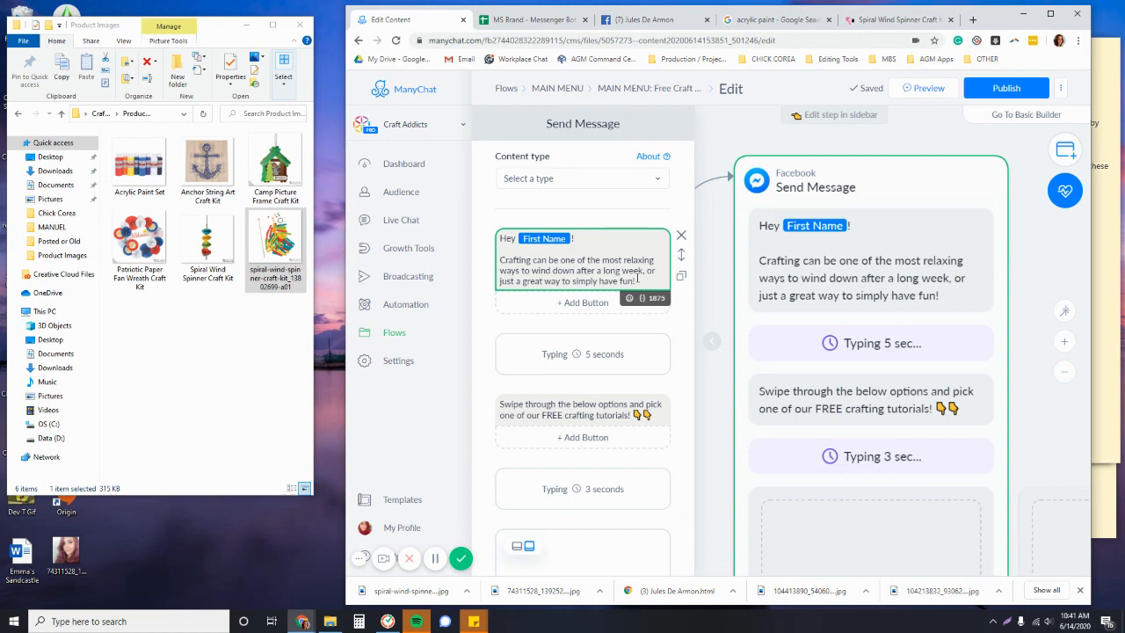
click(553, 410)
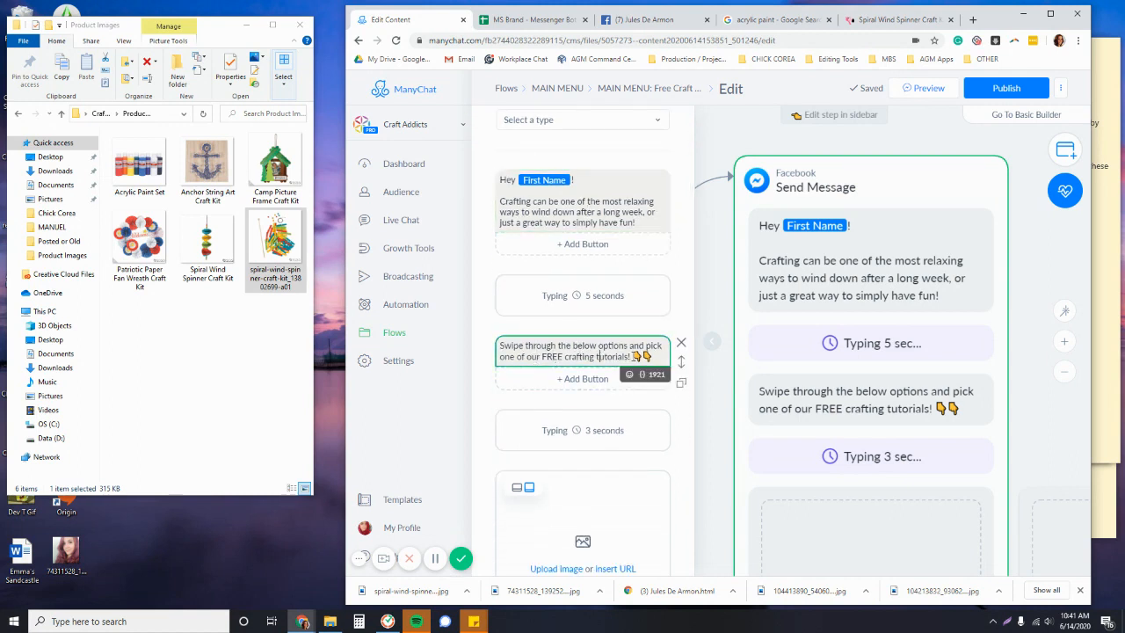
scroll(583, 377, down, 3)
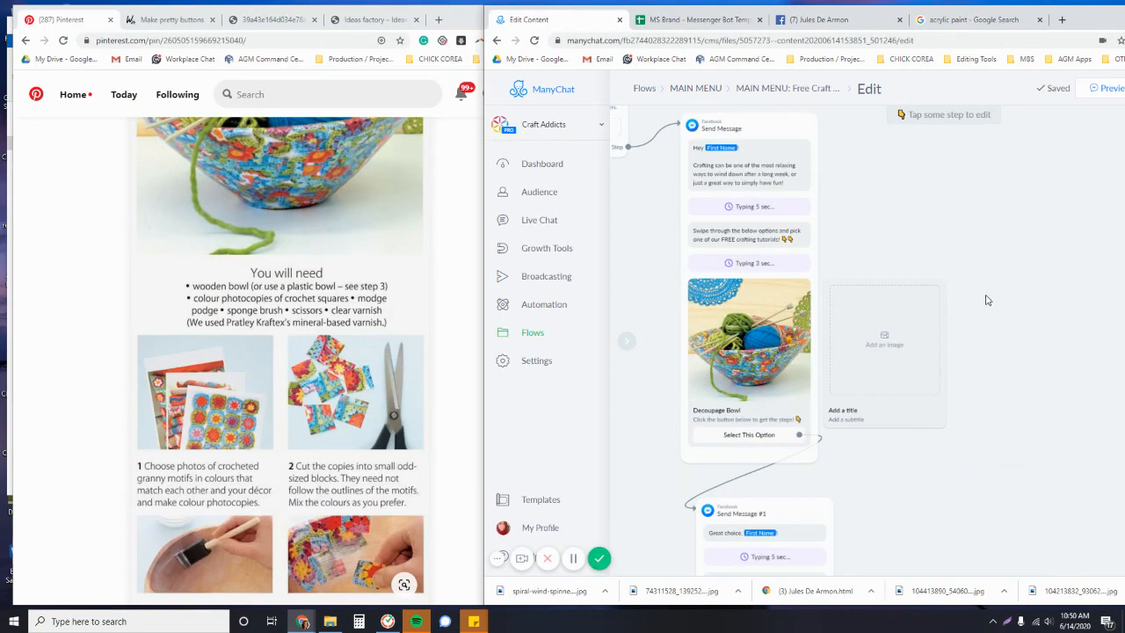
Step: Compare the Decoupage Bowl card and its linked message on the canvas with the Decoupage tutorial on Pinterest
scroll(987, 290, down, 1)
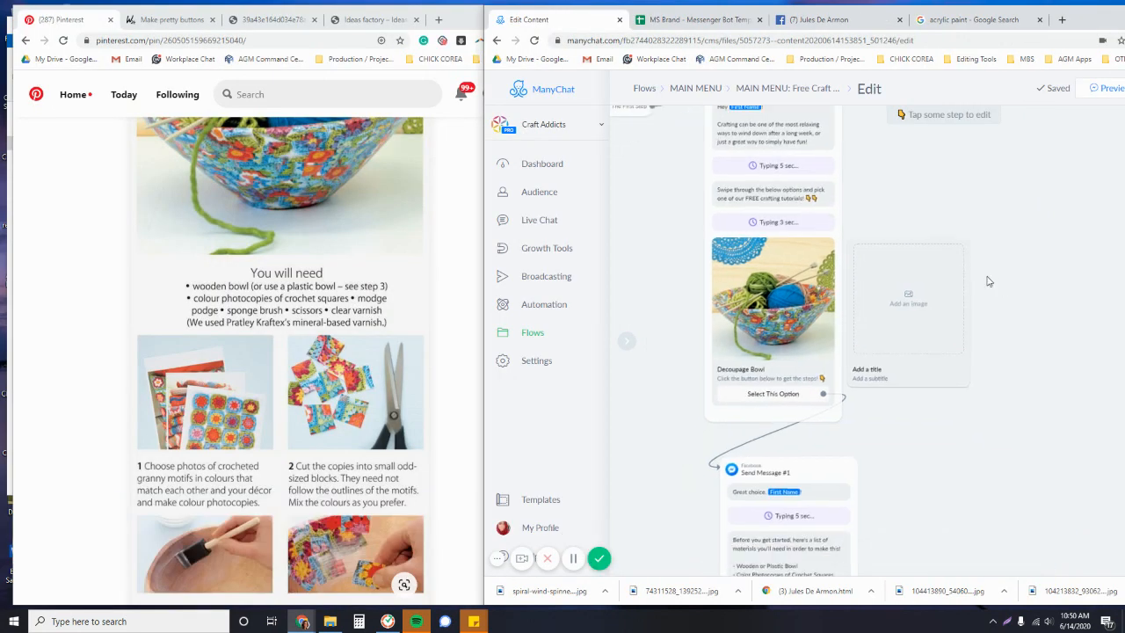
scroll(1001, 307, up, 2)
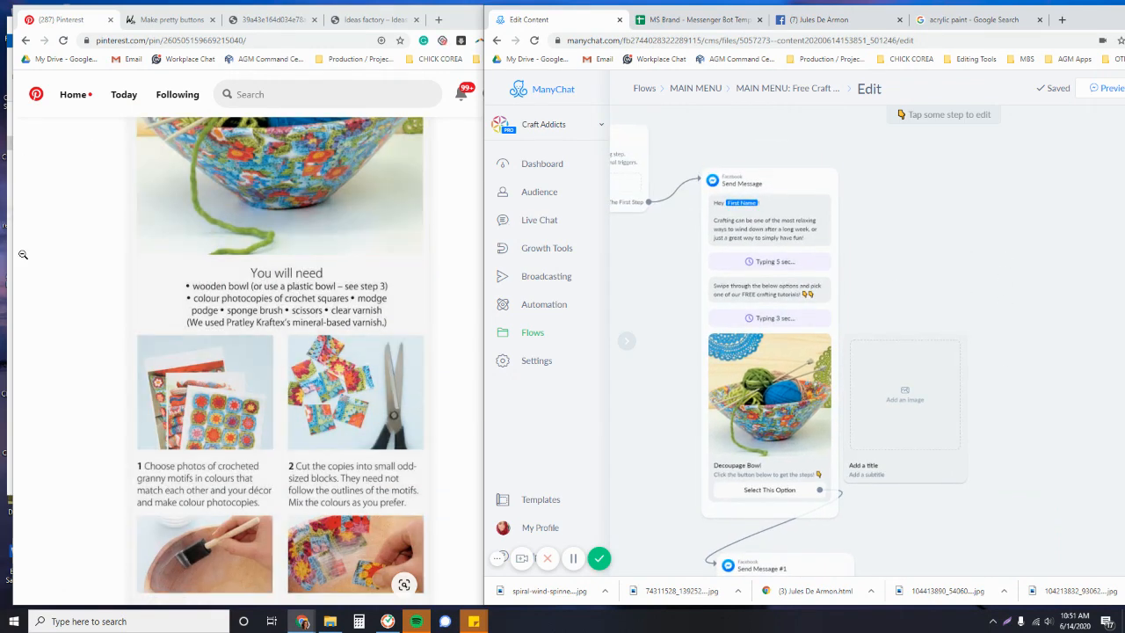
scroll(347, 289, up, 3)
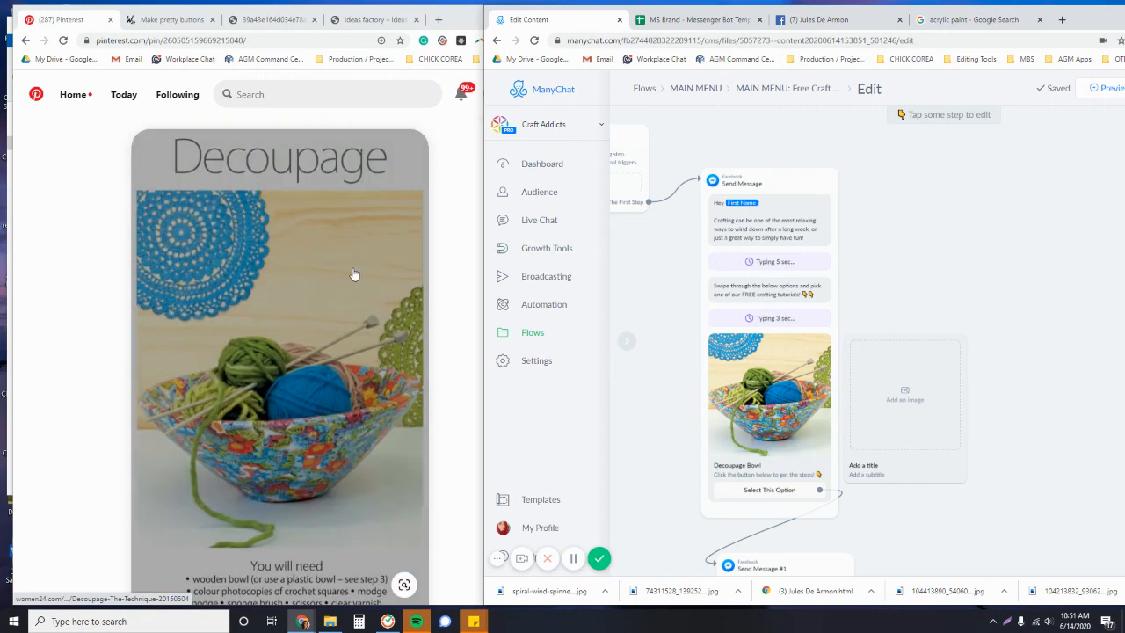
Step: Look over the Decoupage instructions on Pinterest and the Decoupage Bowl card's subtitle and Select This Option button on the canvas
scroll(361, 359, down, 10)
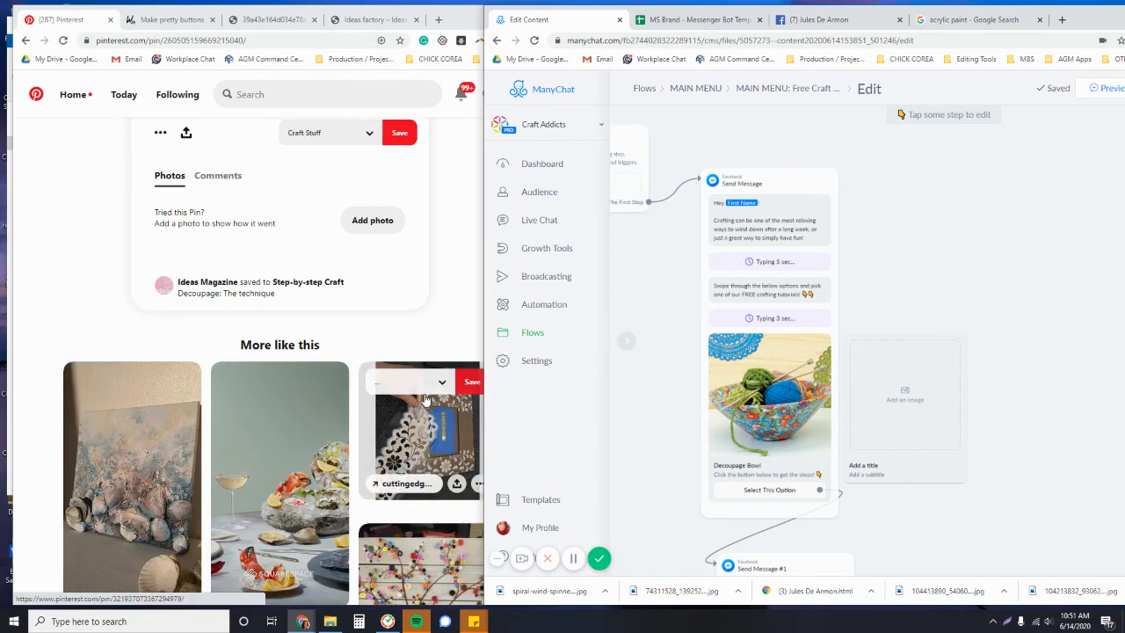
scroll(422, 391, up, 5)
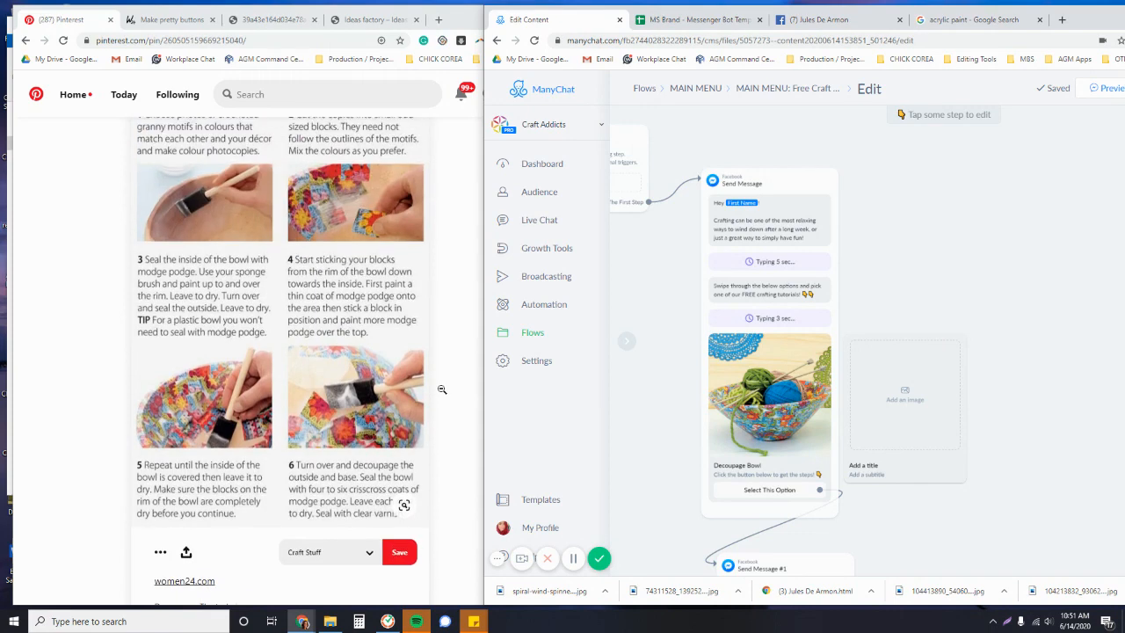
scroll(442, 390, up, 8)
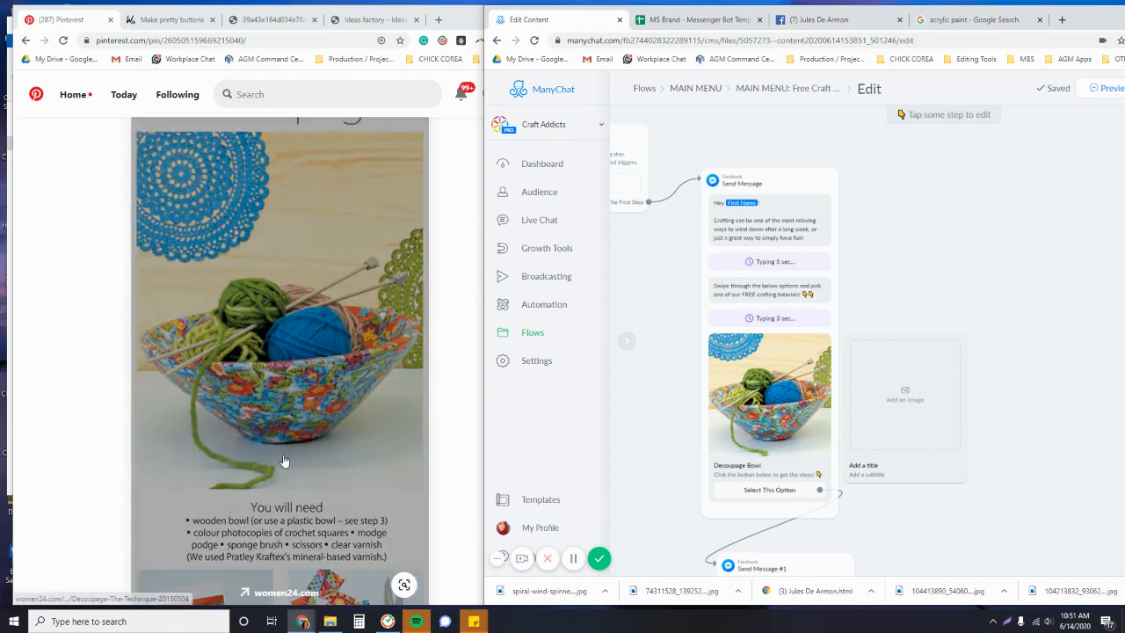
drag(891, 279, 1009, 145)
scroll(850, 296, up, 3)
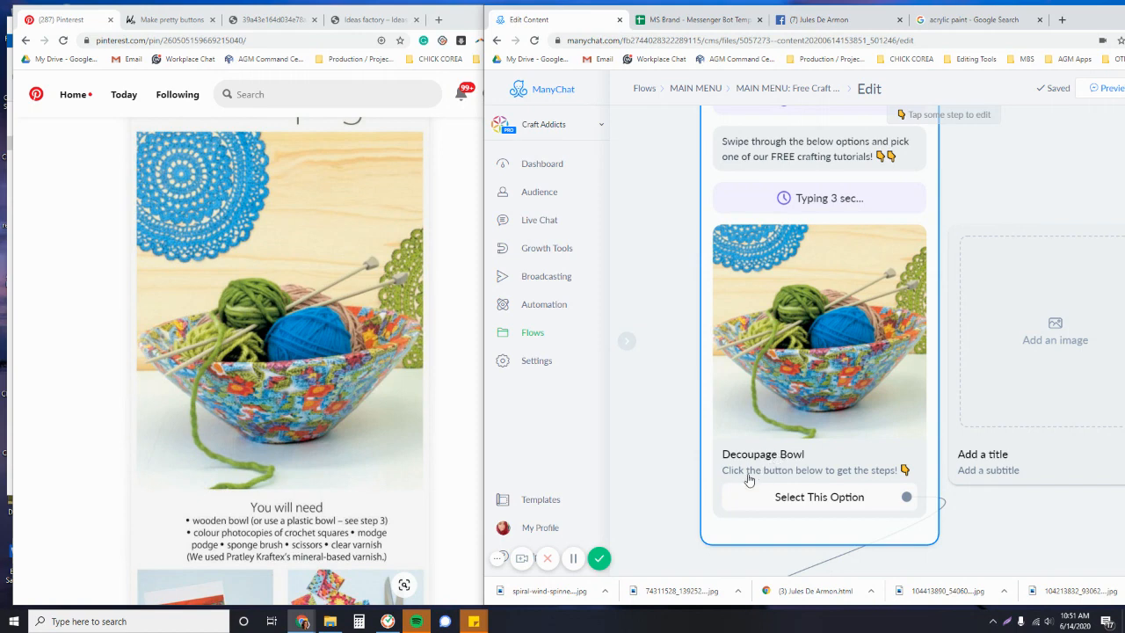
scroll(896, 477, down, 2)
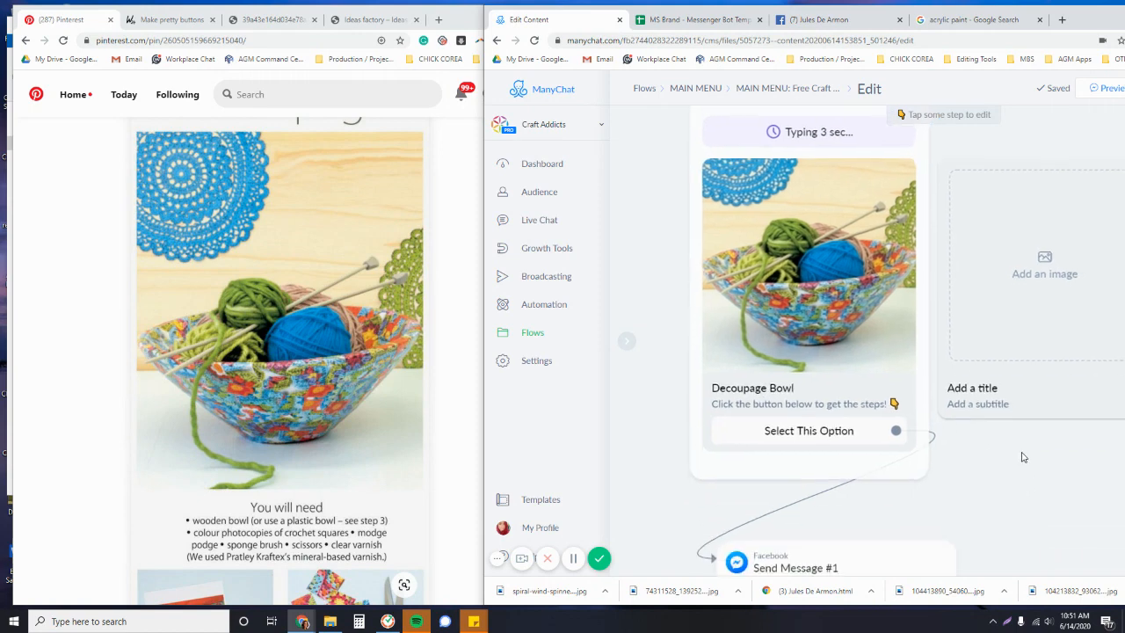
click(826, 426)
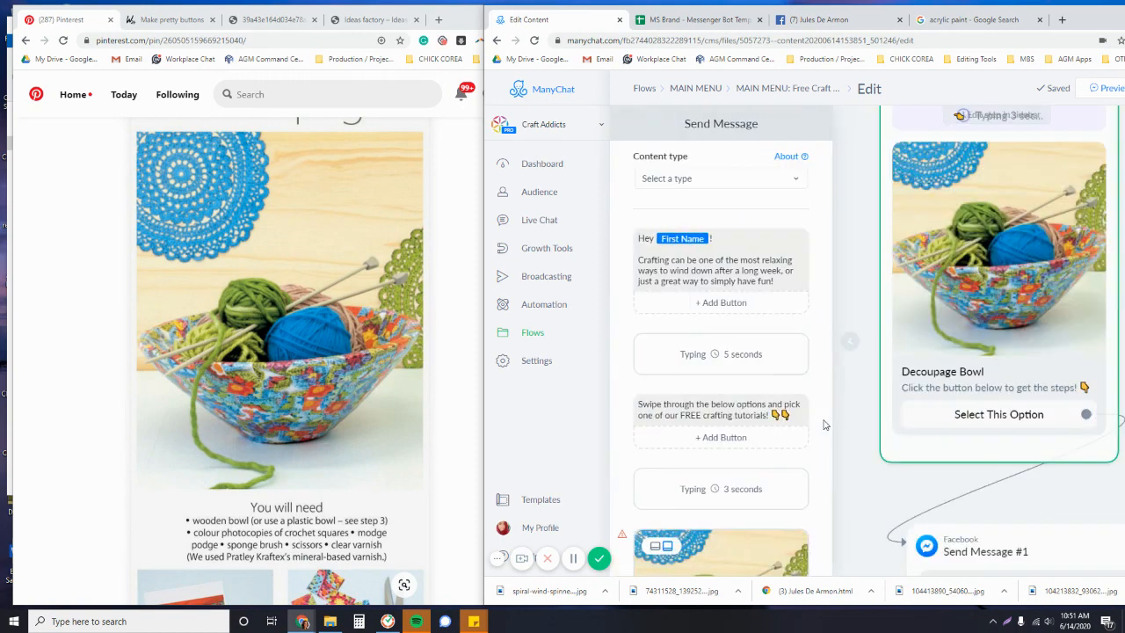
click(1063, 494)
drag(1064, 494, 1022, 471)
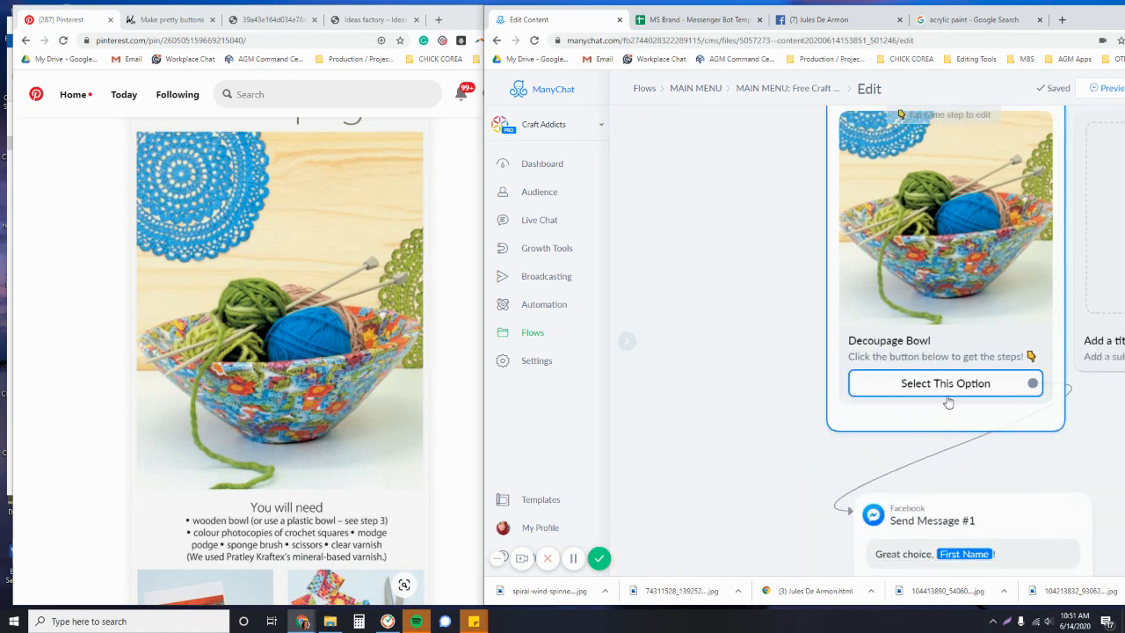
scroll(948, 401, up, 1)
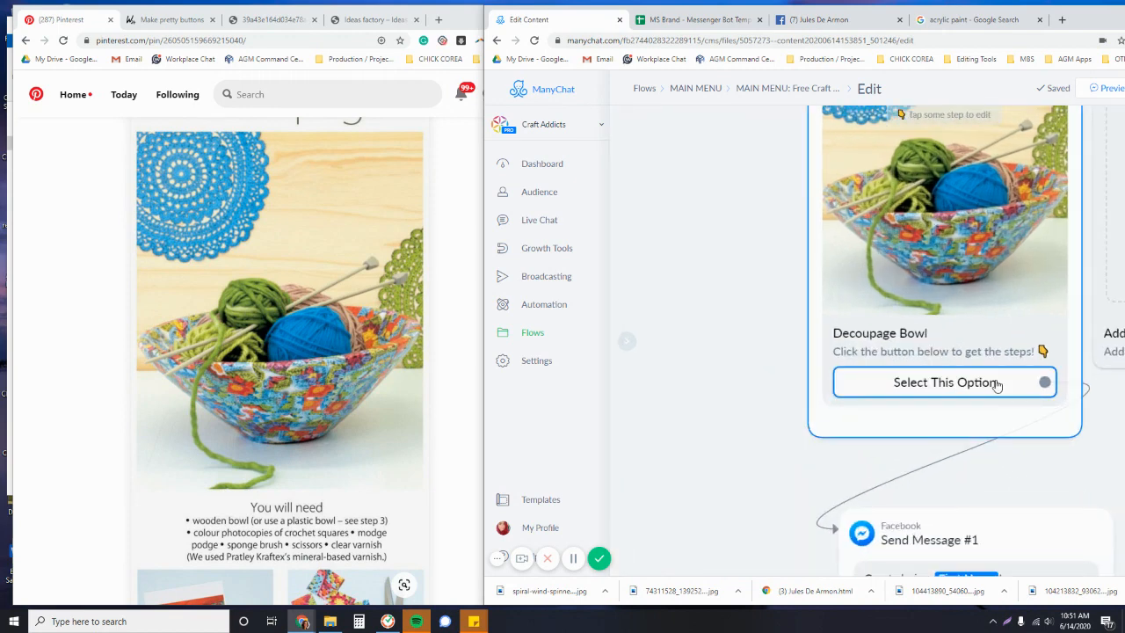
drag(1007, 467, 936, 455)
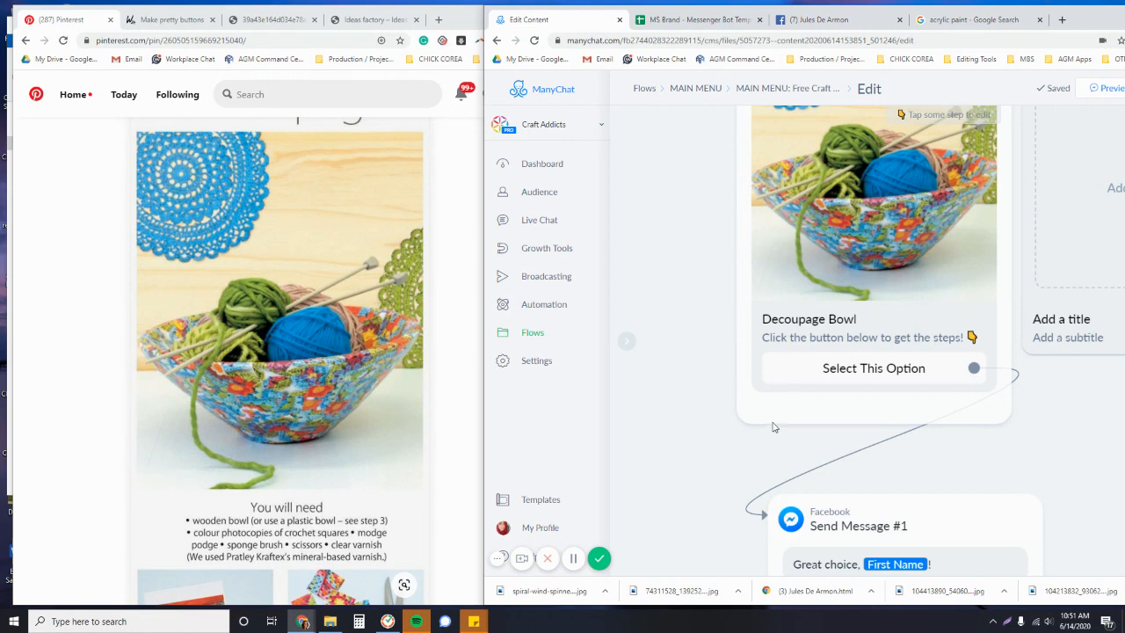
Step: Check the follow-up message's greeting, materials list, typing delays and STEP 1 button against the Pinterest tutorial's materials and first steps
scroll(868, 430, down, 3)
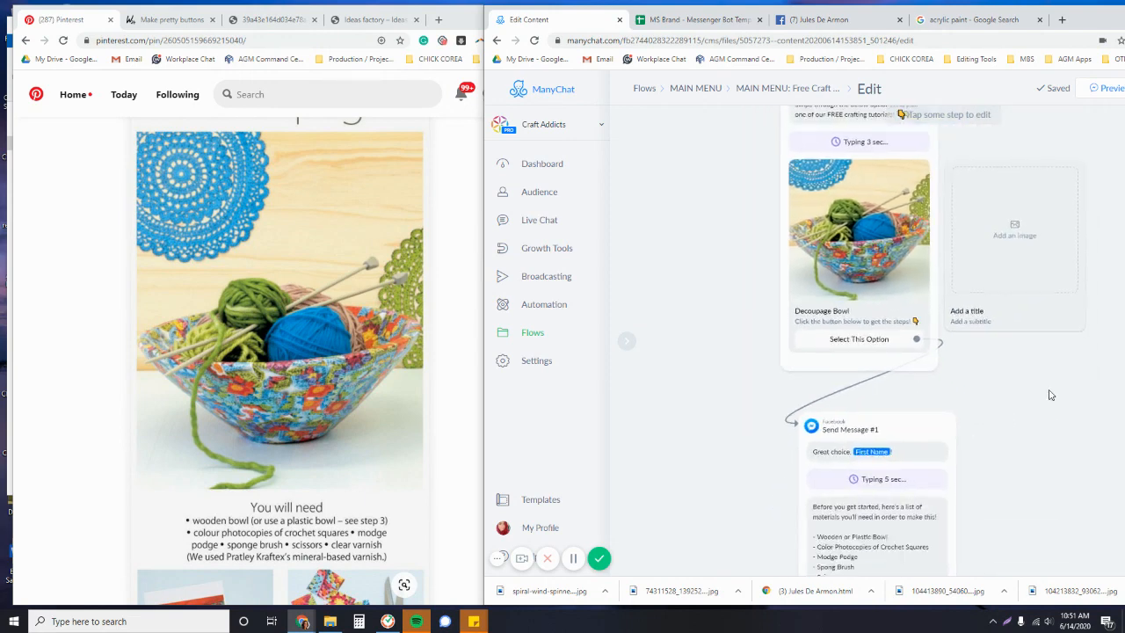
scroll(1019, 409, down, 3)
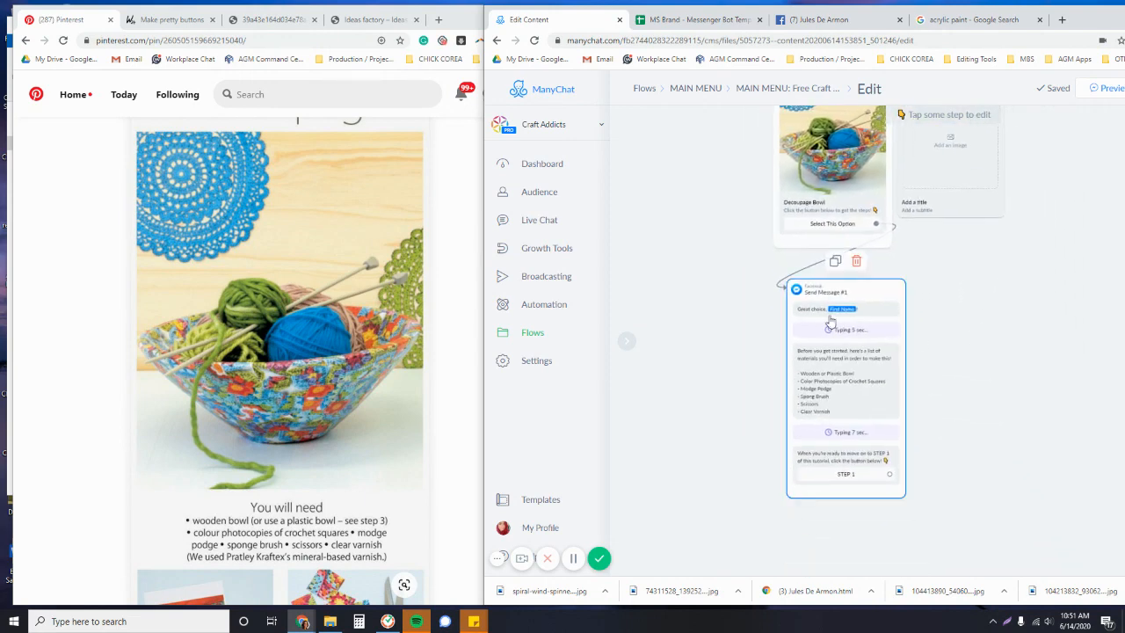
scroll(829, 323, up, 5)
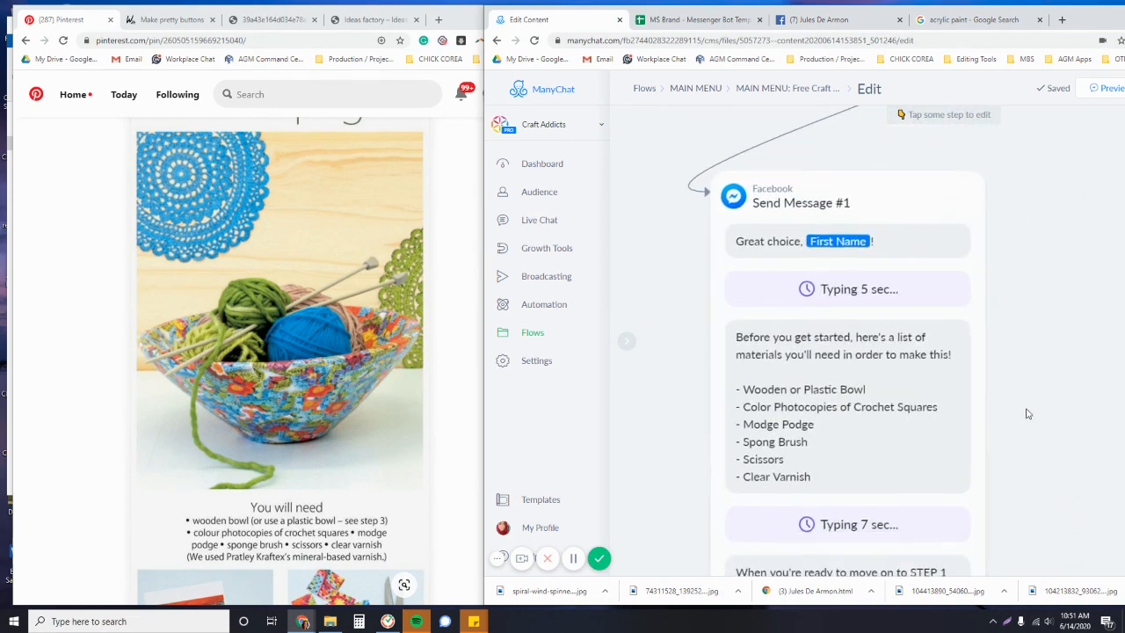
drag(1027, 413, 1009, 389)
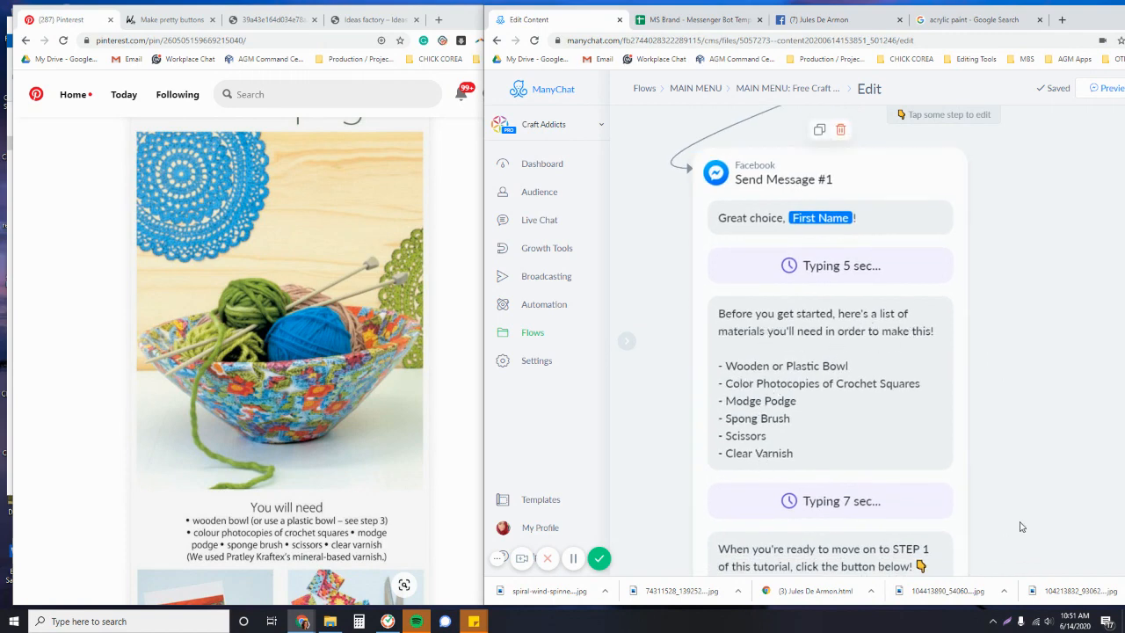
scroll(297, 329, down, 3)
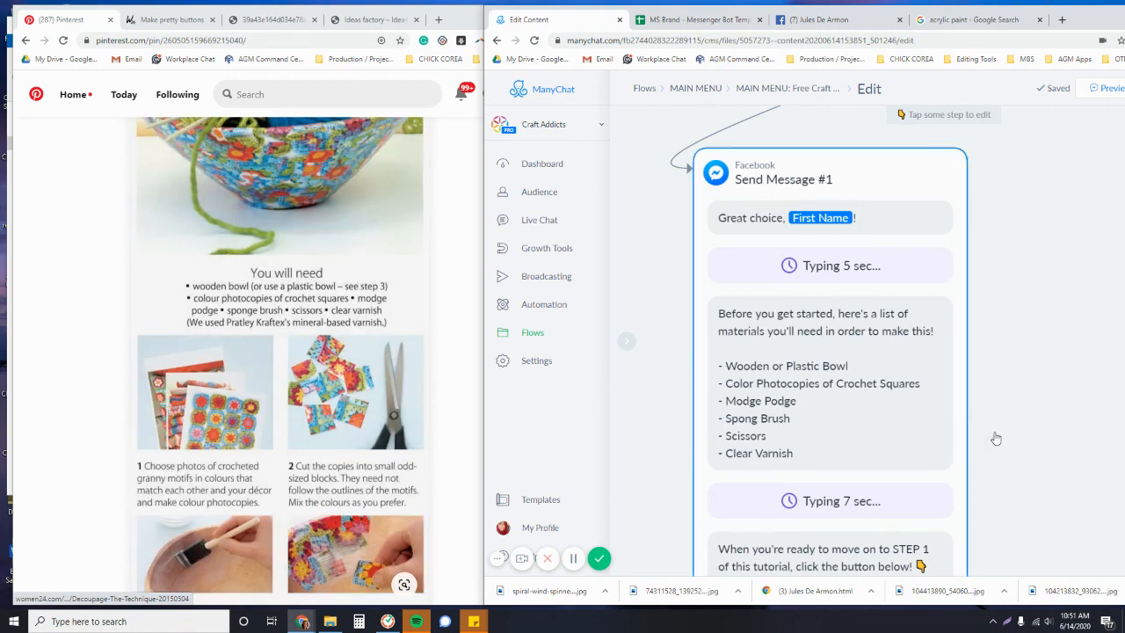
scroll(1028, 439, down, 3)
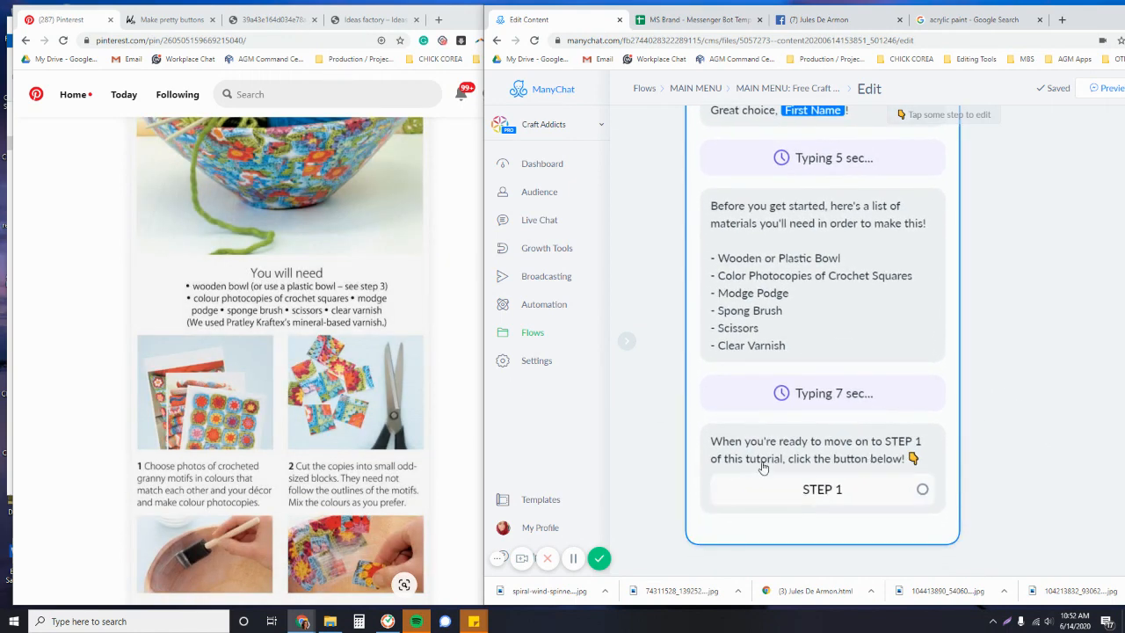
scroll(835, 474, down, 5)
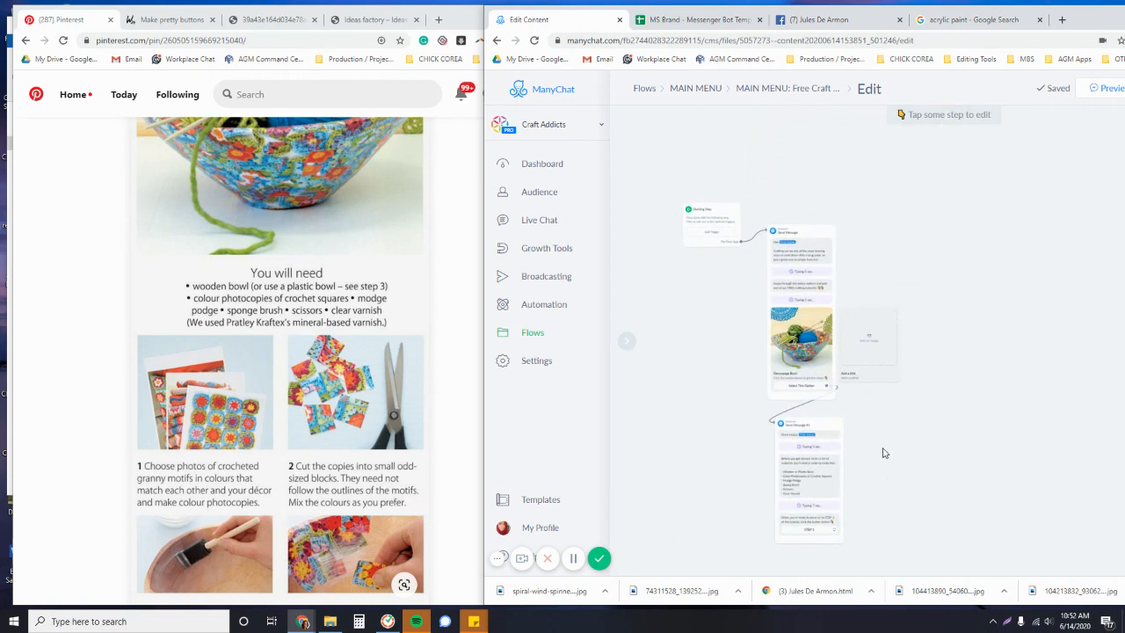
scroll(884, 453, up, 5)
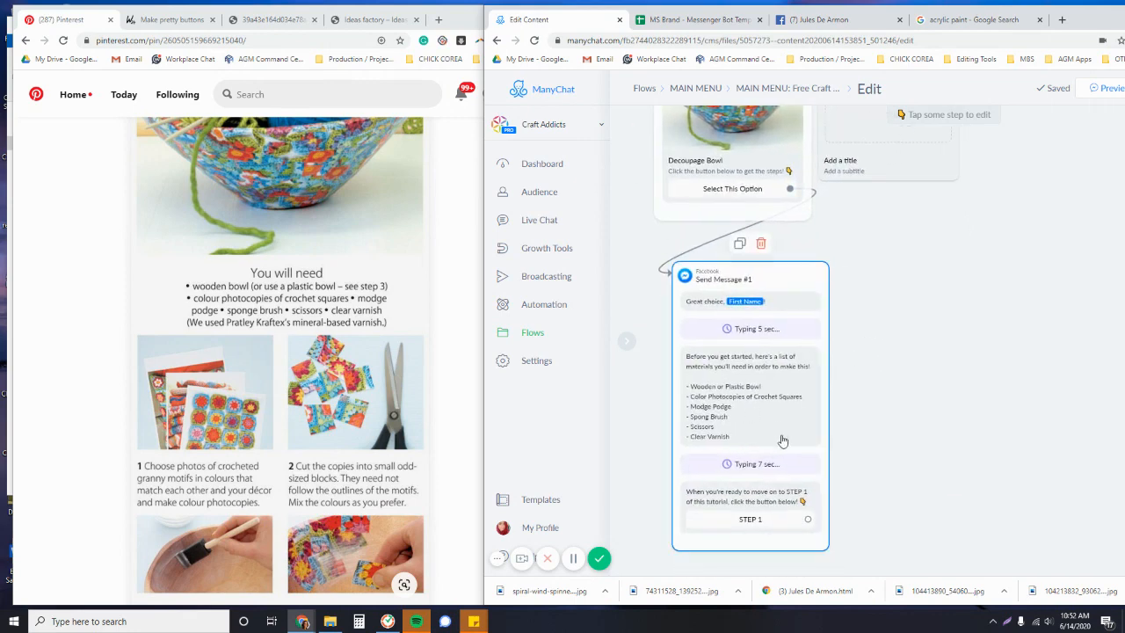
scroll(792, 435, down, 3)
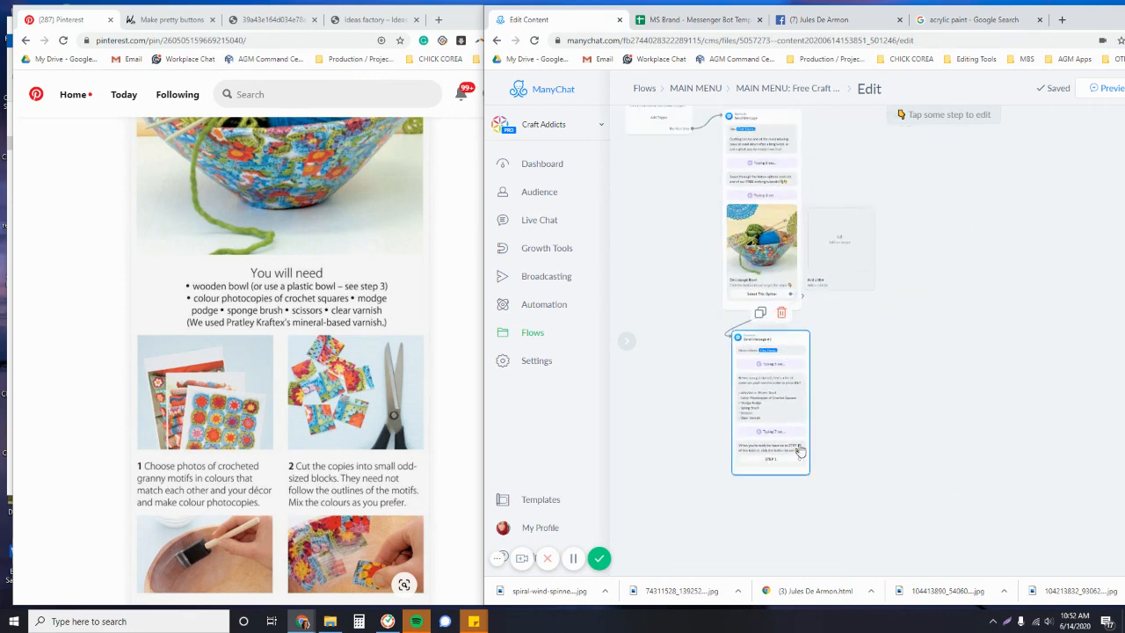
scroll(905, 408, down, 2)
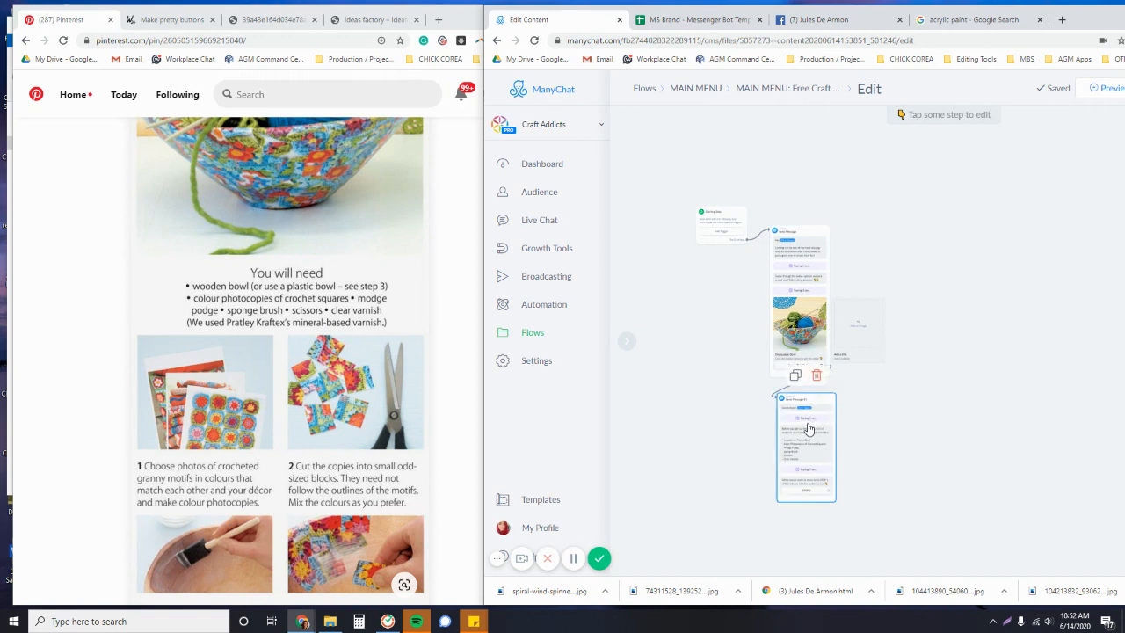
Step: Move the Send Message #1 step sideways so it sits below the gallery's blank second card, and shift the browser window to show more canvas
drag(808, 428, 853, 425)
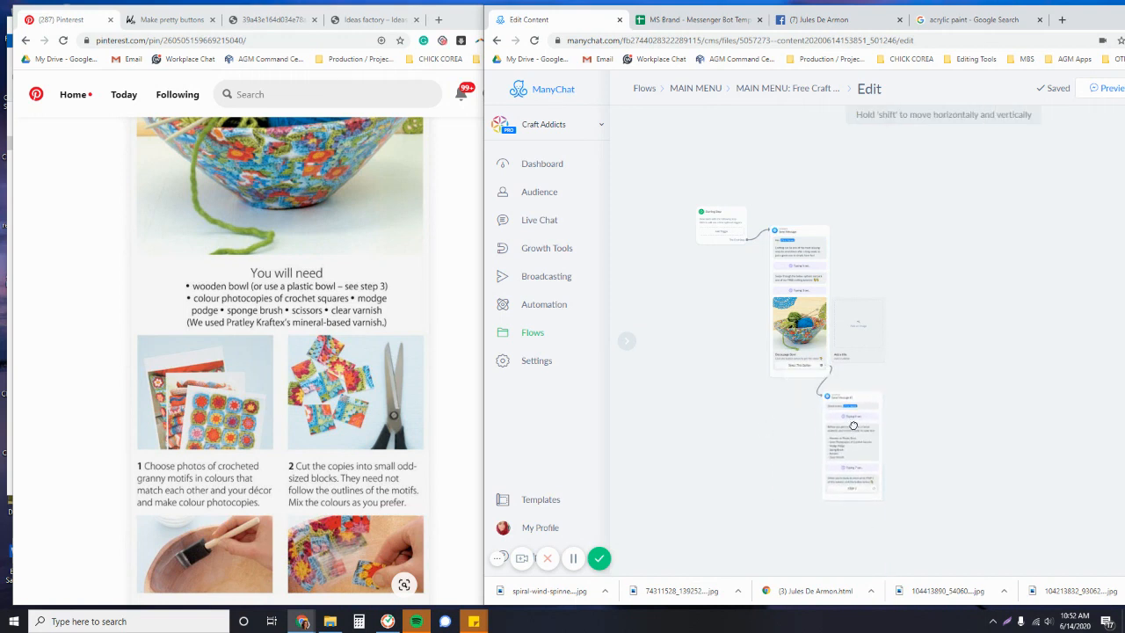
drag(1081, 21, 1005, 20)
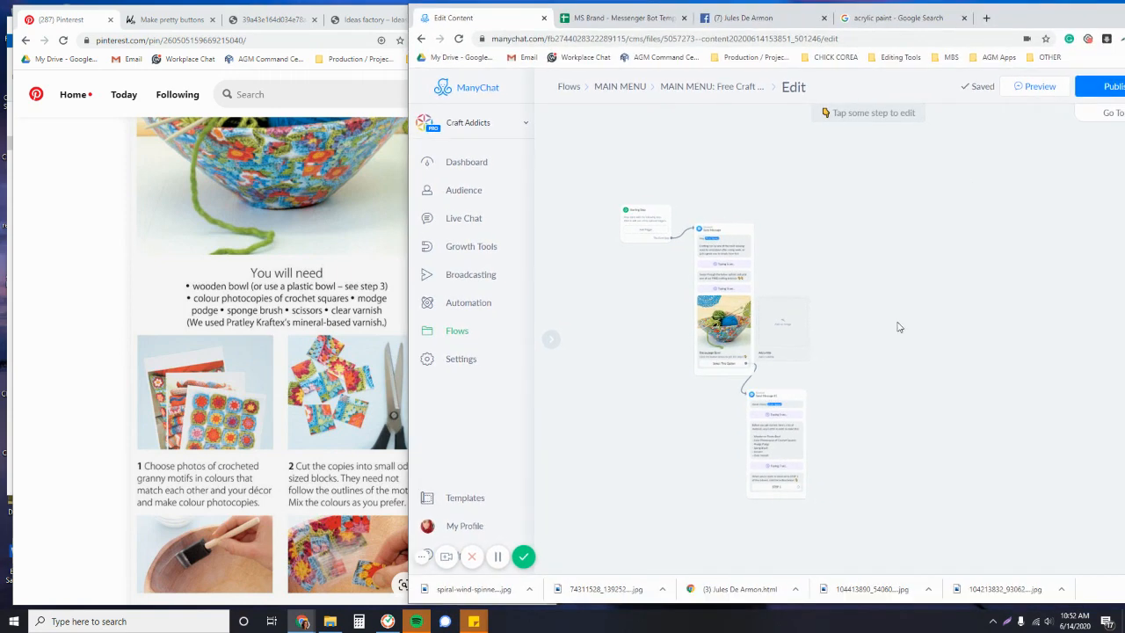
mouse_move(793, 448)
mouse_down()
mouse_move(793, 461)
mouse_move(773, 463)
mouse_move(800, 448)
mouse_up()
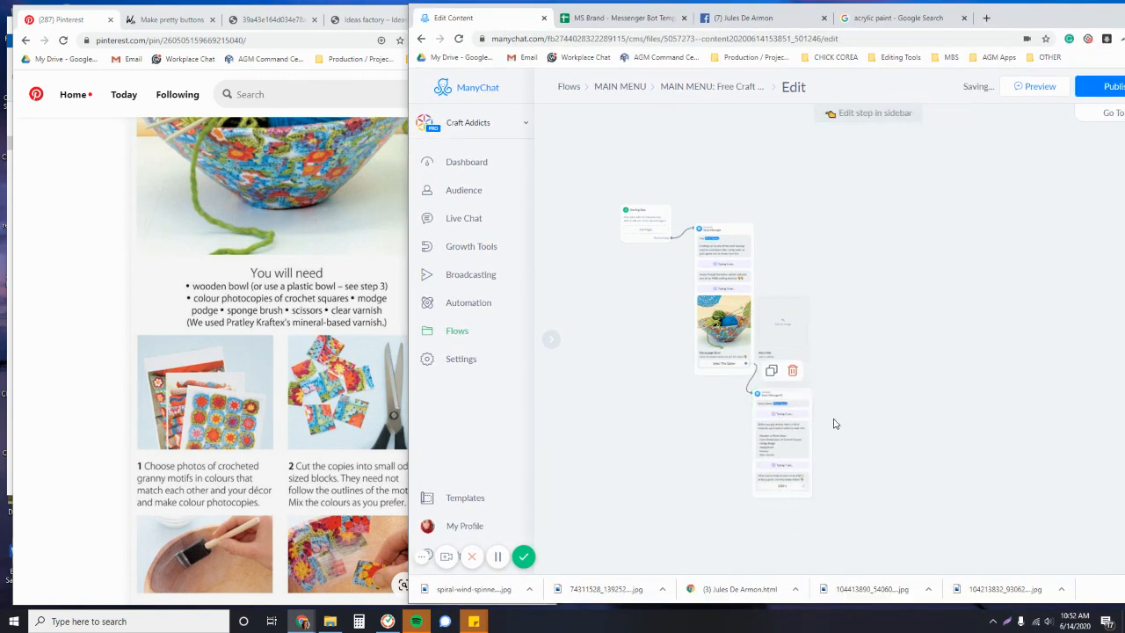
Step: Select only the Send Message #1 step on the canvas and move it farther away from the gallery message, down and to the right
drag(882, 209, 629, 472)
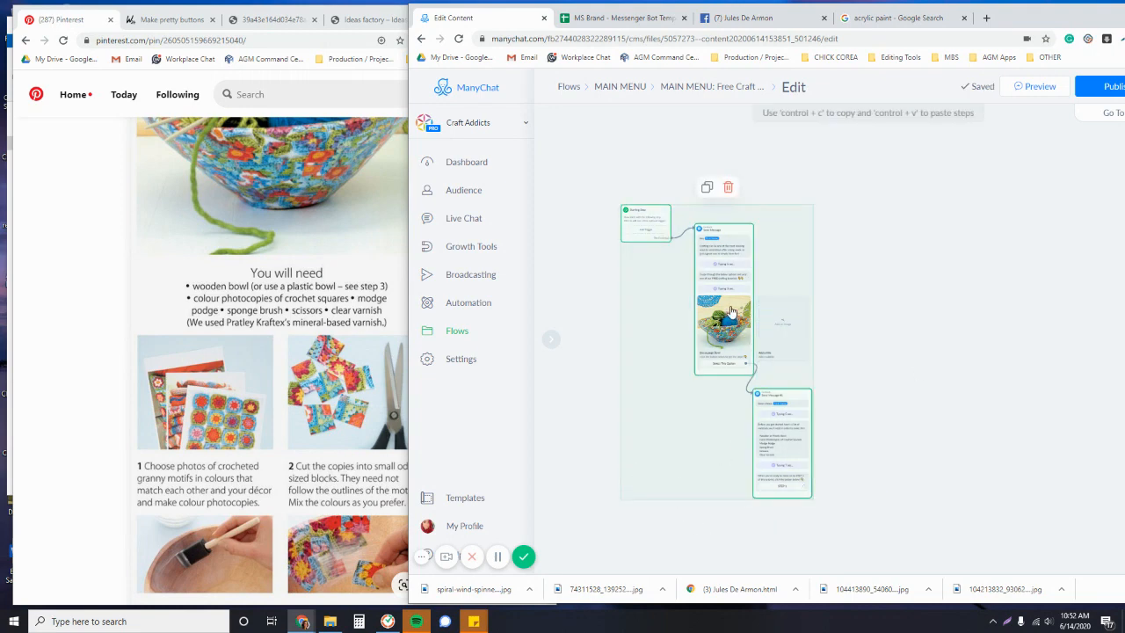
click(886, 399)
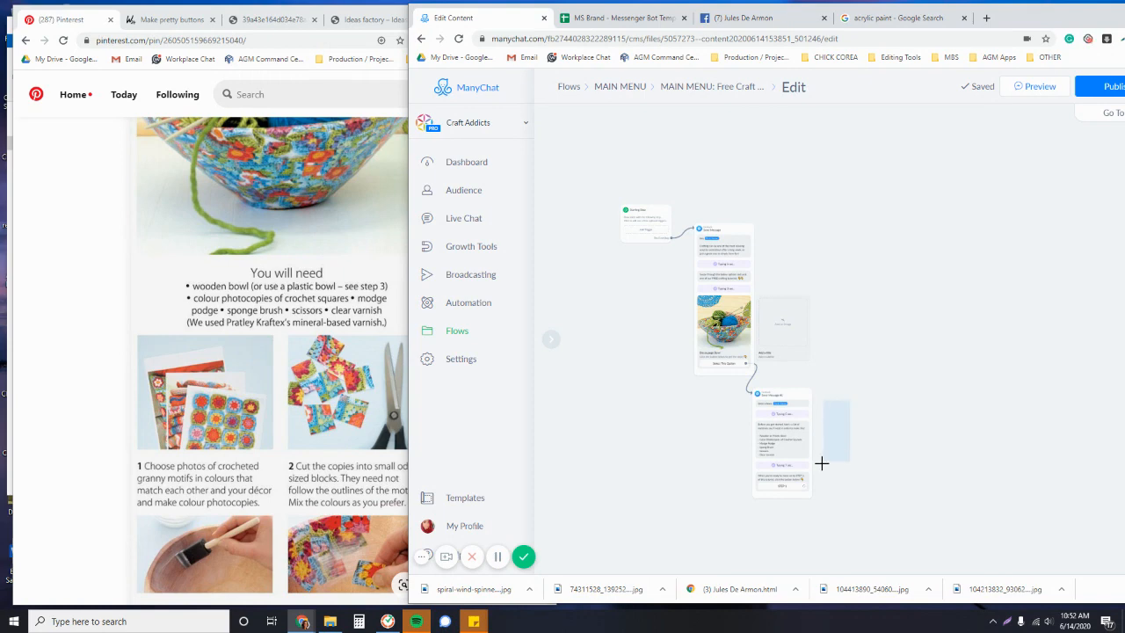
click(760, 485)
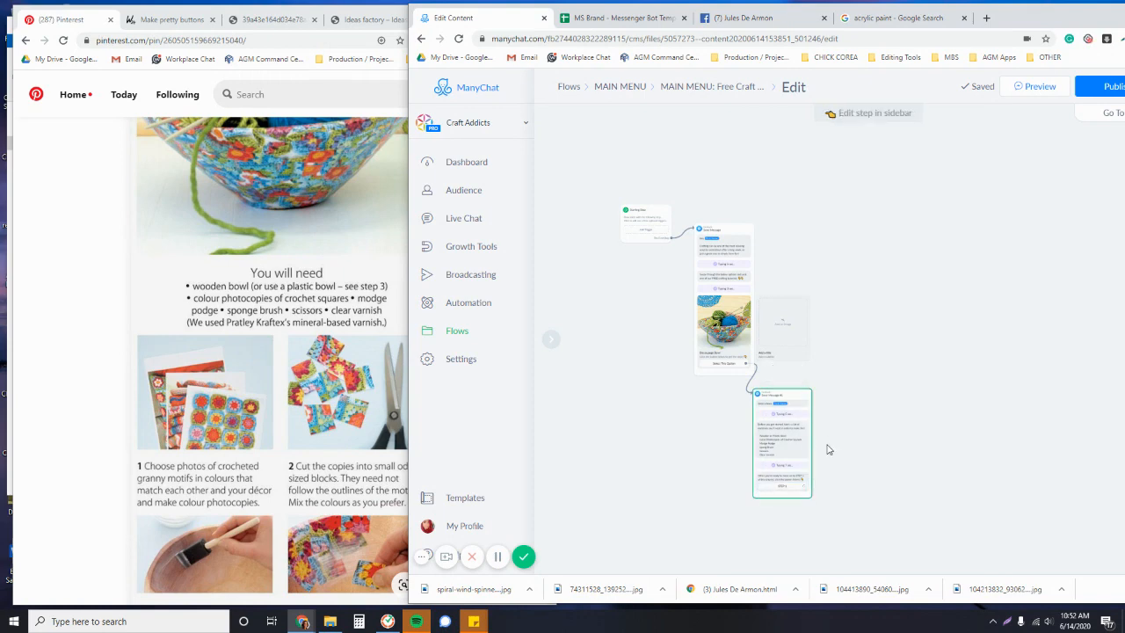
mouse_move(803, 426)
mouse_down()
mouse_move(824, 436)
mouse_move(802, 429)
mouse_up()
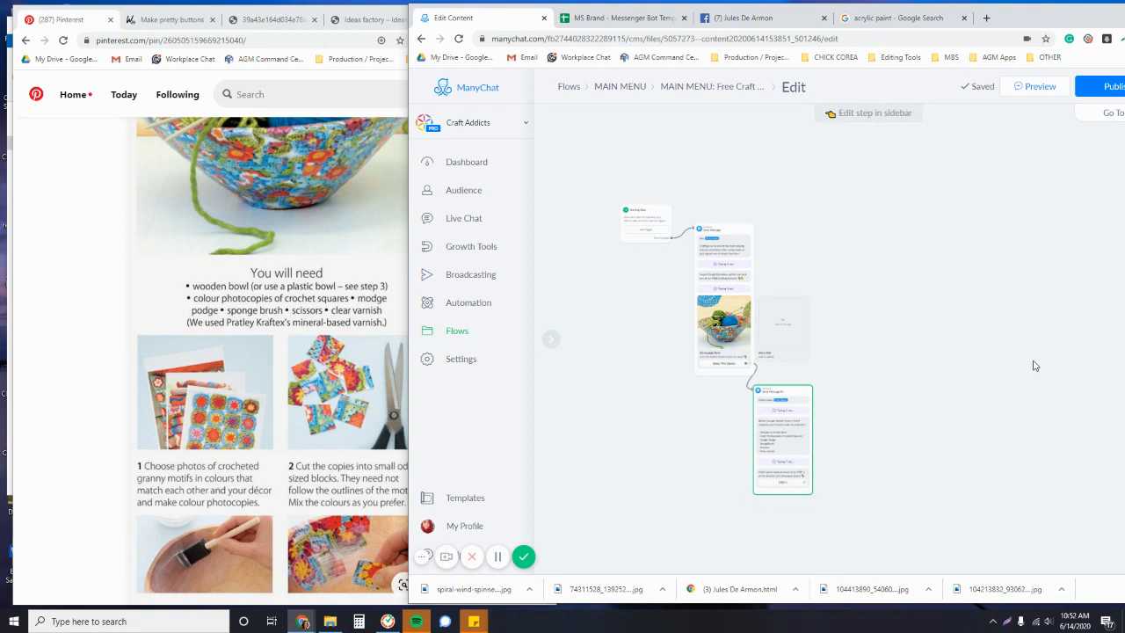
scroll(932, 333, down, 2)
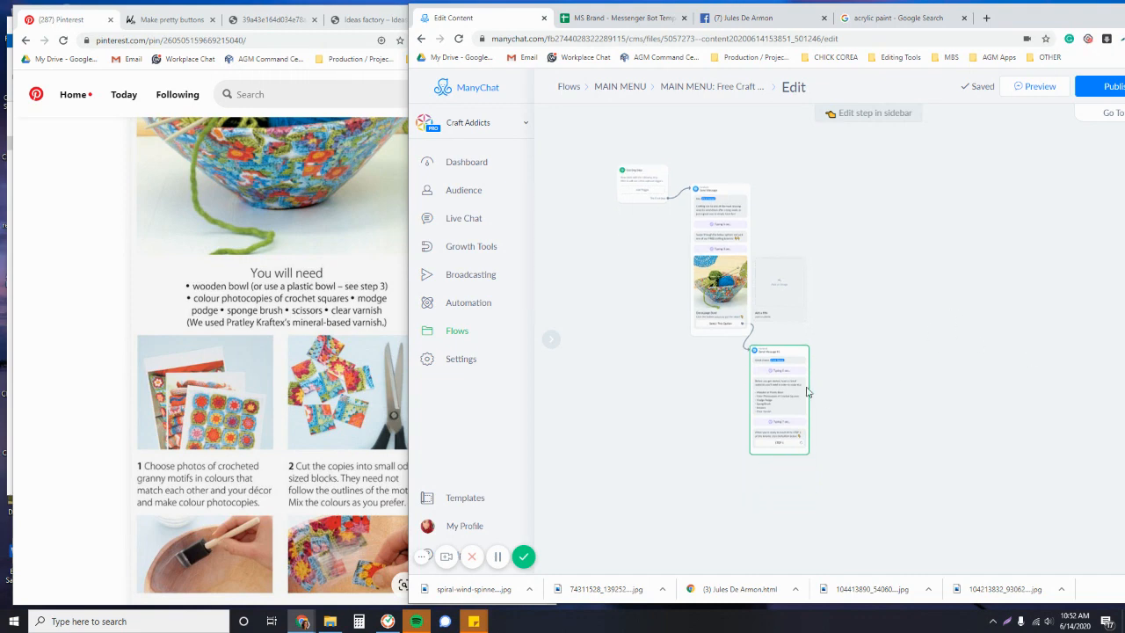
drag(809, 392, 770, 372)
scroll(764, 427, up, 3)
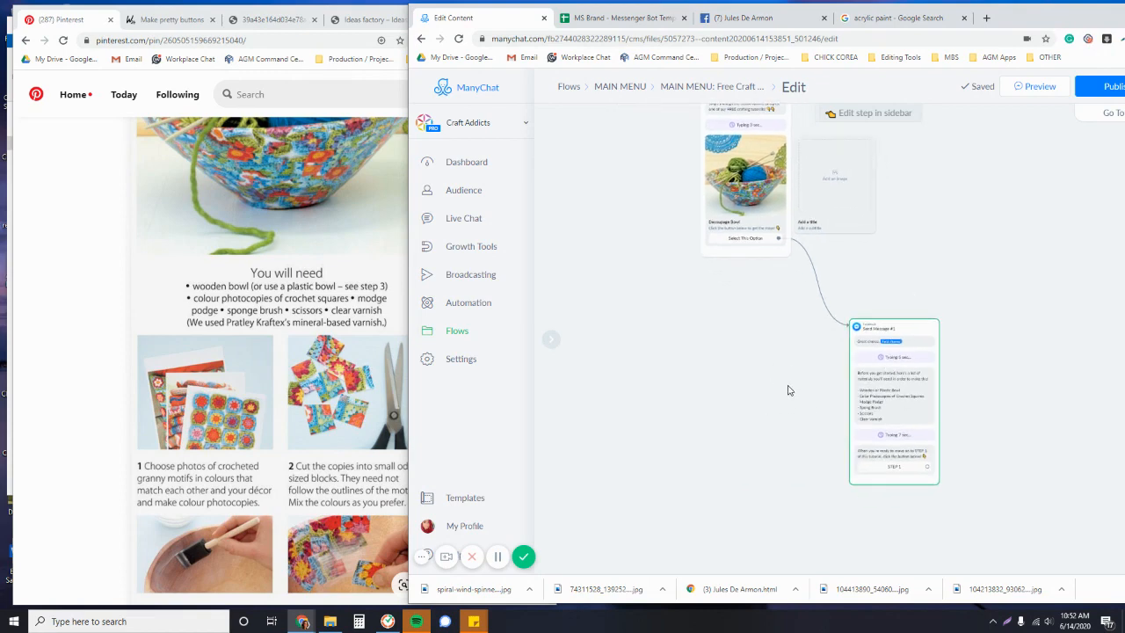
scroll(815, 346, down, 3)
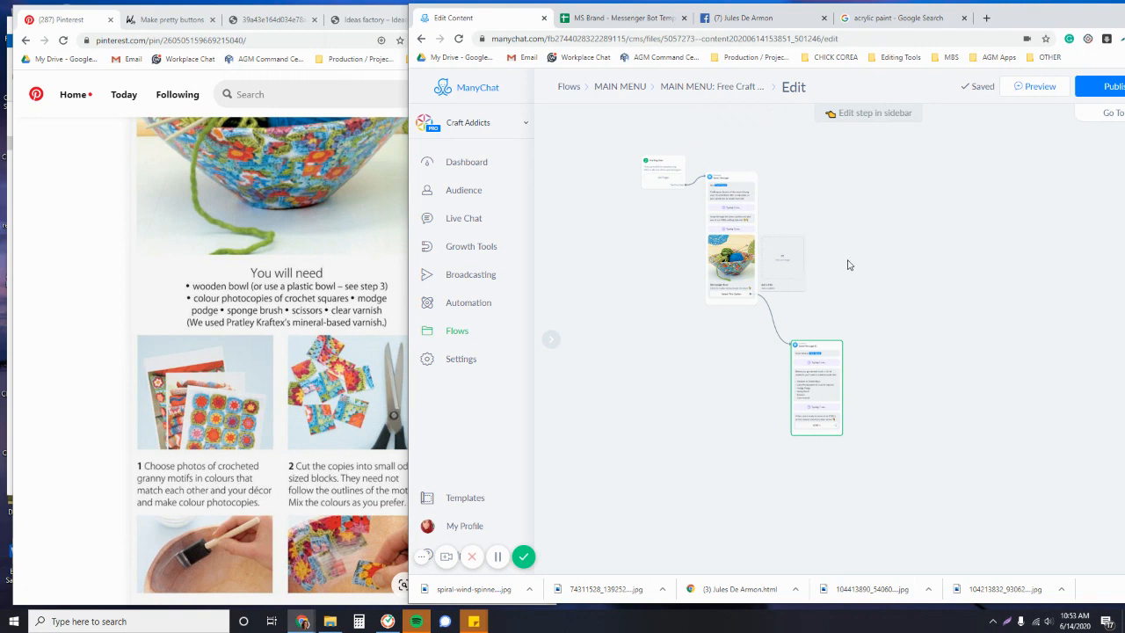
Step: Connect the Decoupage Bowl card's Select This Option button to a new Start Flow step below the gallery message
scroll(763, 325, up, 1)
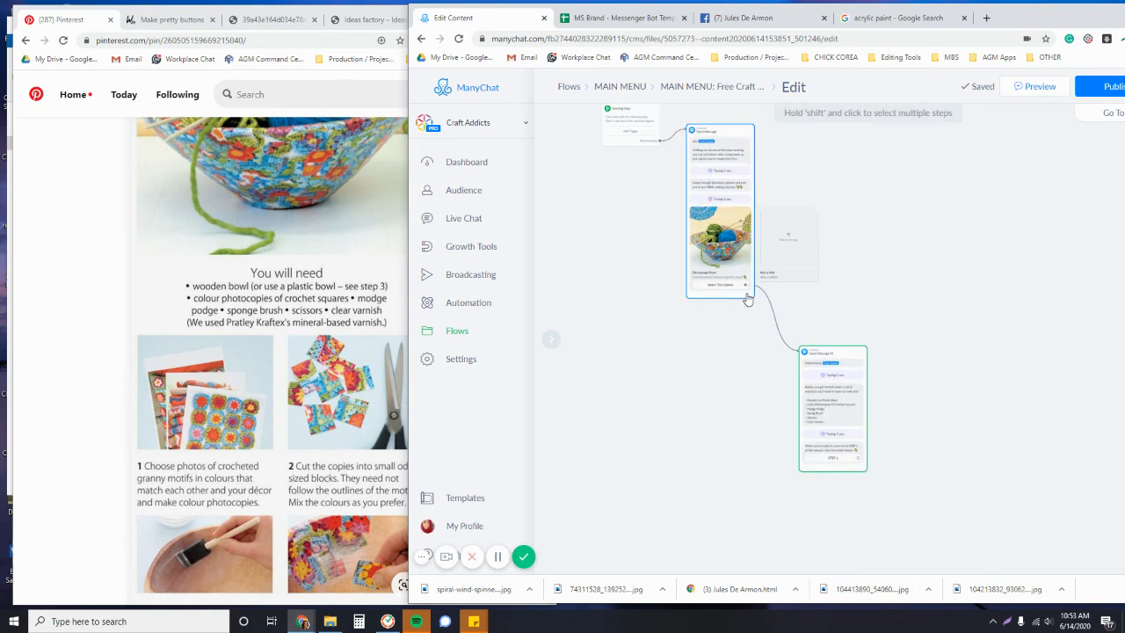
scroll(756, 317, up, 1)
drag(770, 327, 707, 375)
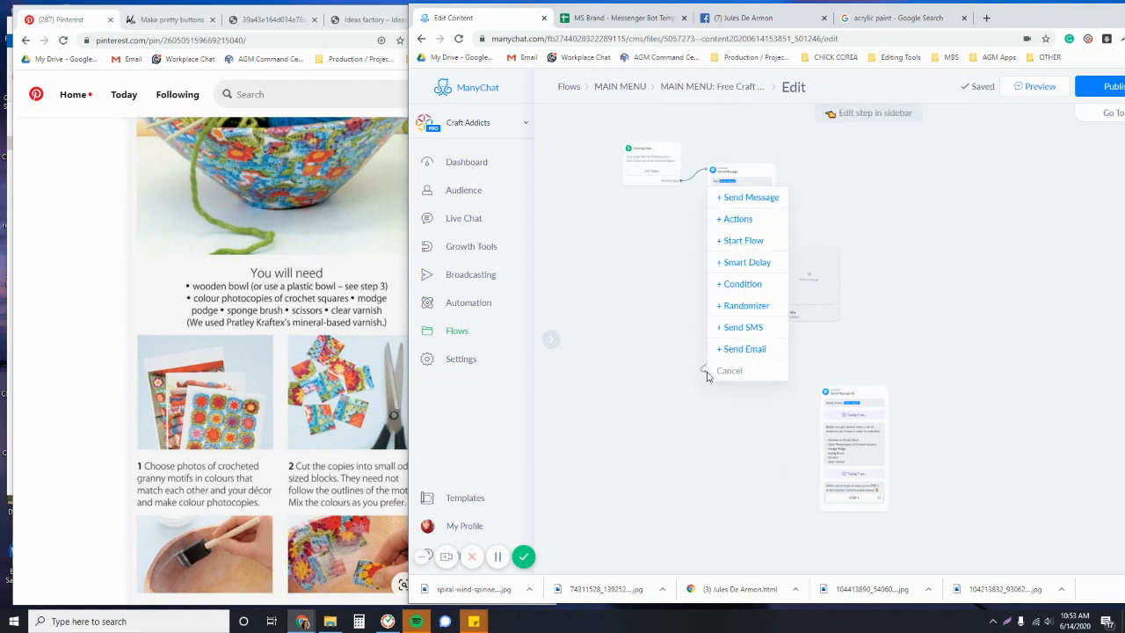
click(746, 243)
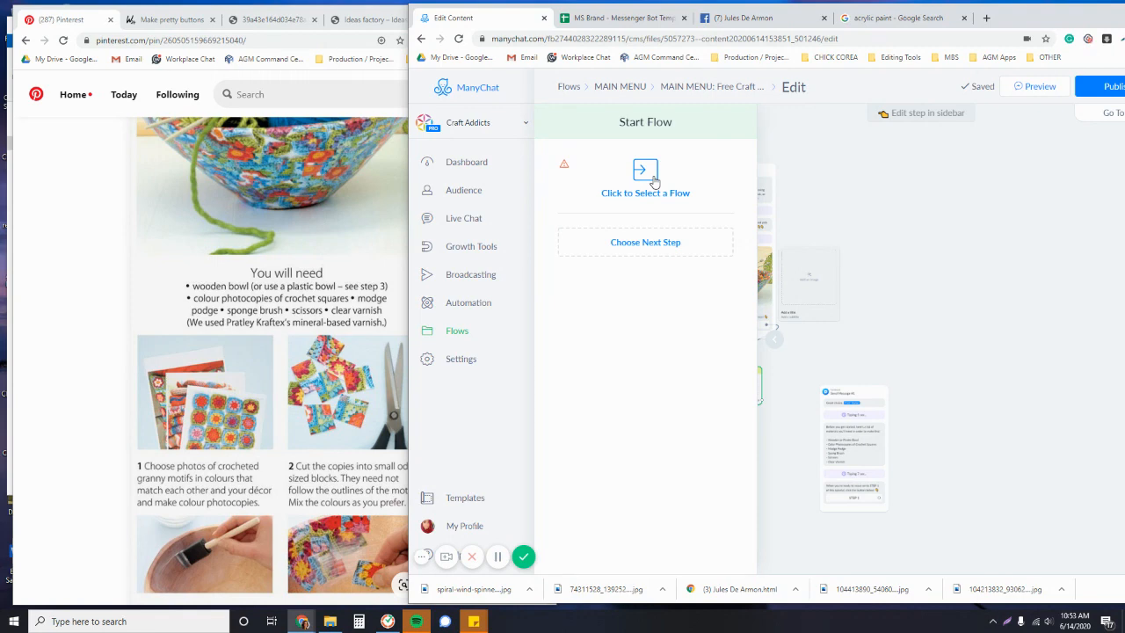
Step: Create a new flow named "Free Tutorial: Decoupage Bowl Instructions" as the target of the Start Flow step
click(653, 181)
drag(1009, 19, 820, 22)
click(930, 105)
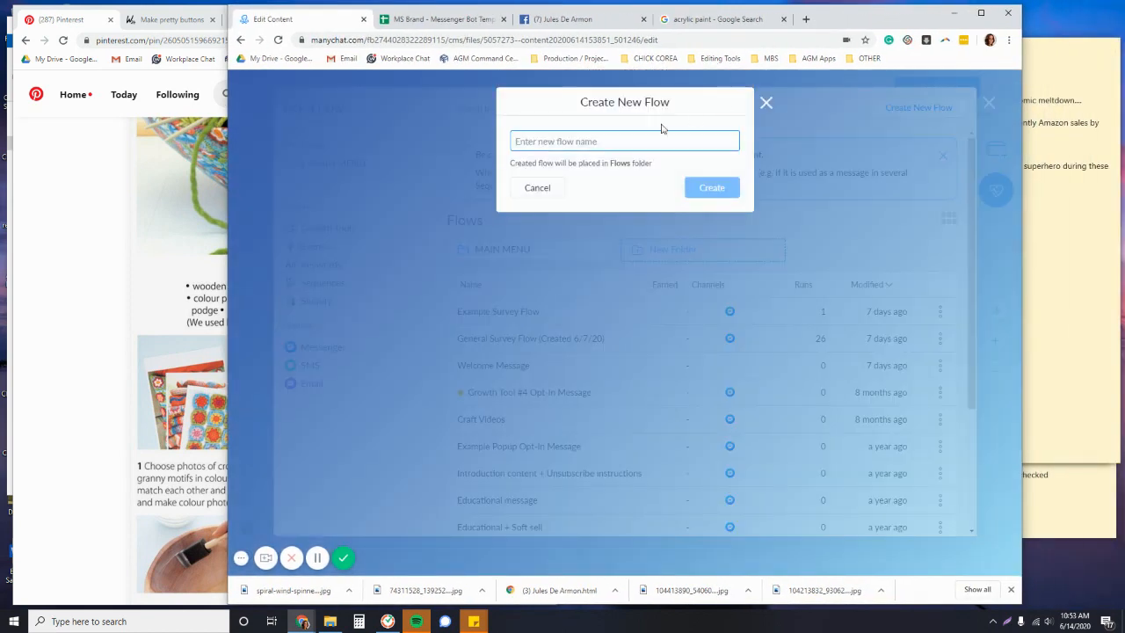
text(Cra)
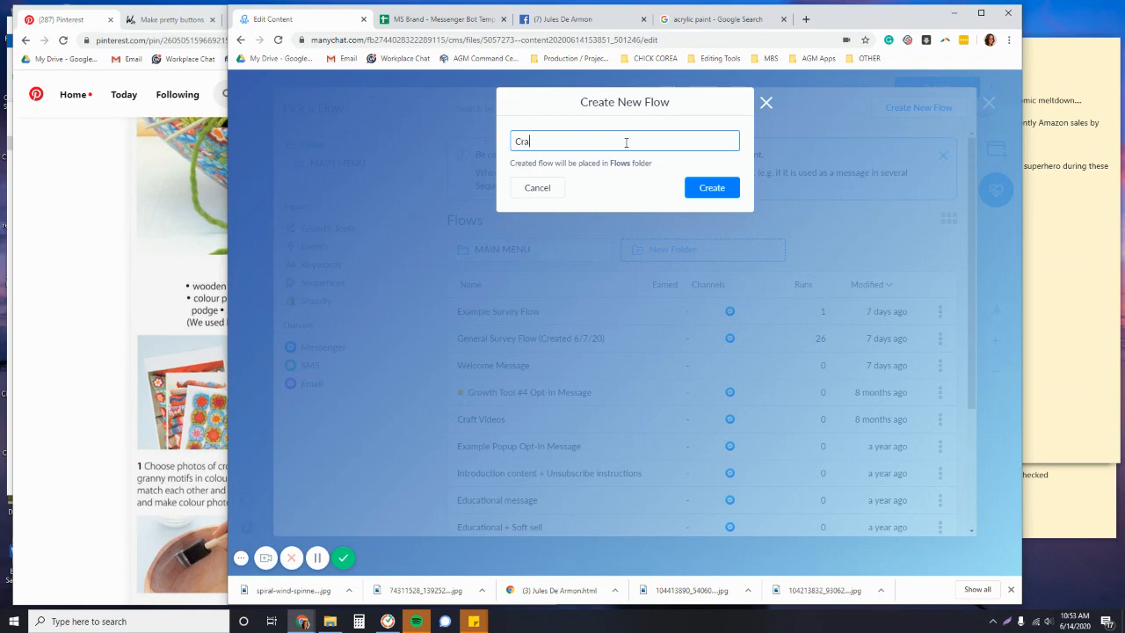
text(r)
key(BackSpace)
key(BackSpace)
text(Free Tutorial: Decoupage Bowl)
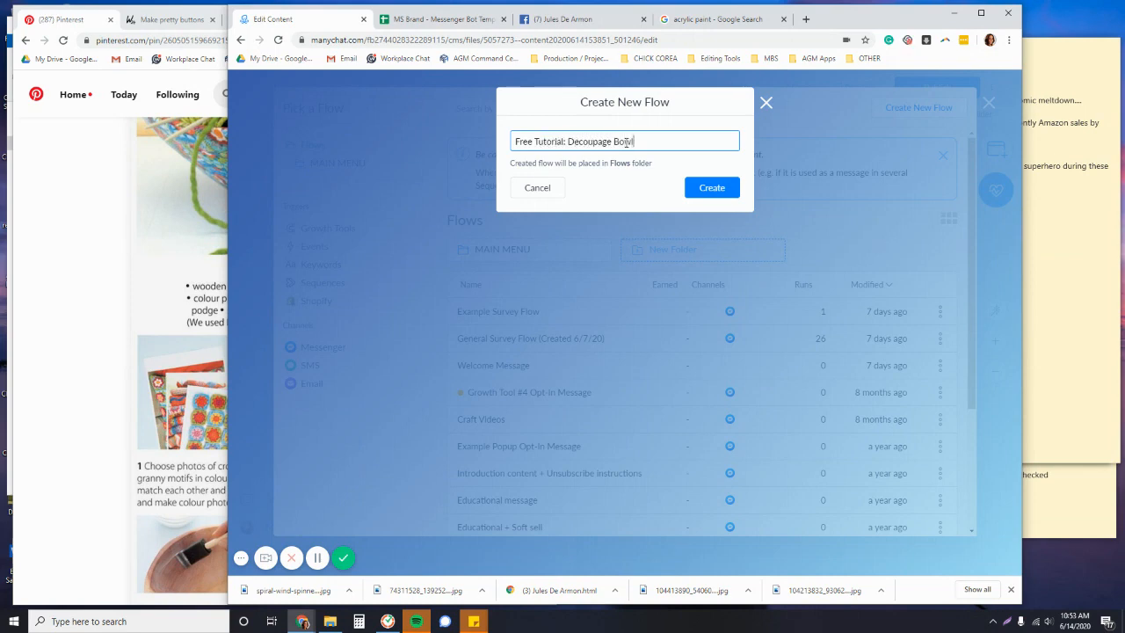
text(Instructions)
click(692, 189)
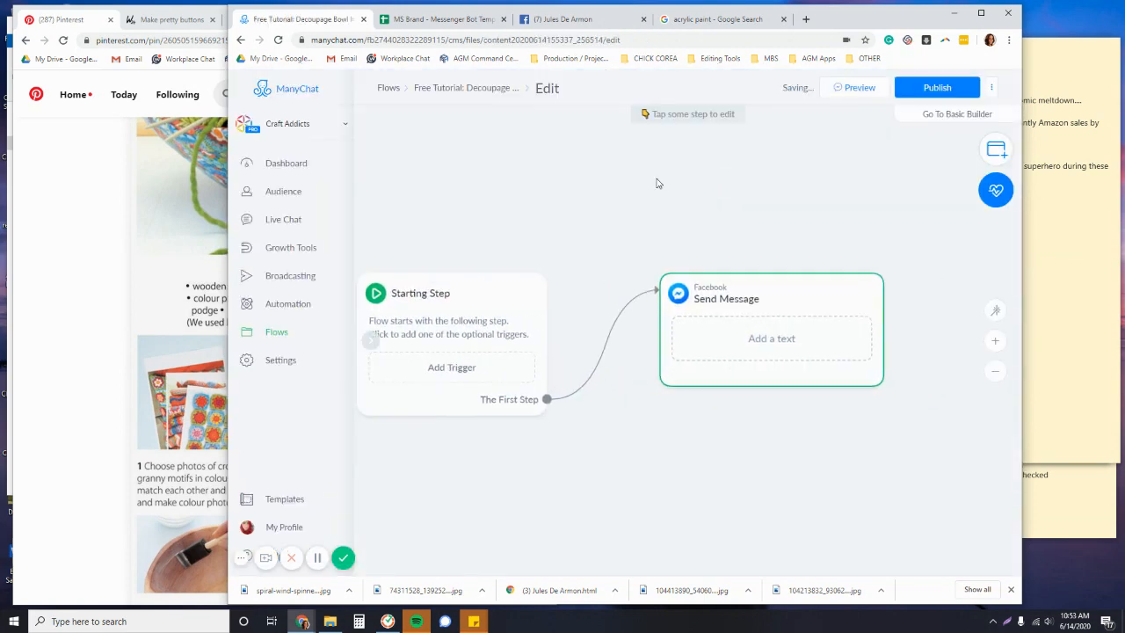
Step: Paste the copied materials-list message into the new flow and arrange it below the empty Send Message step
drag(659, 191, 631, 199)
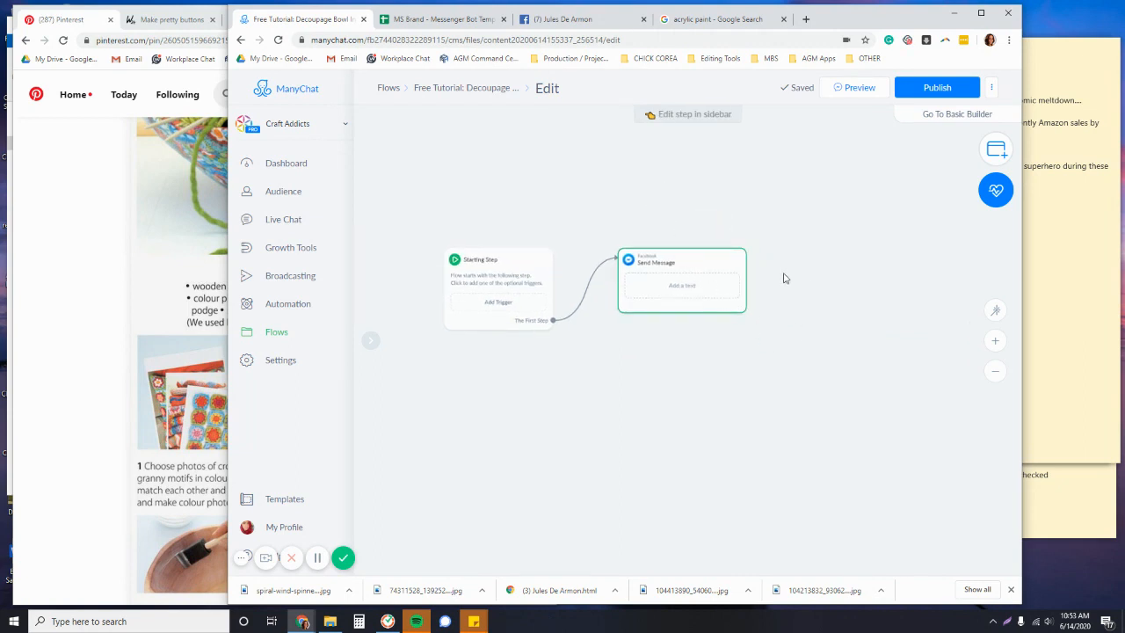
key(ctrl+v)
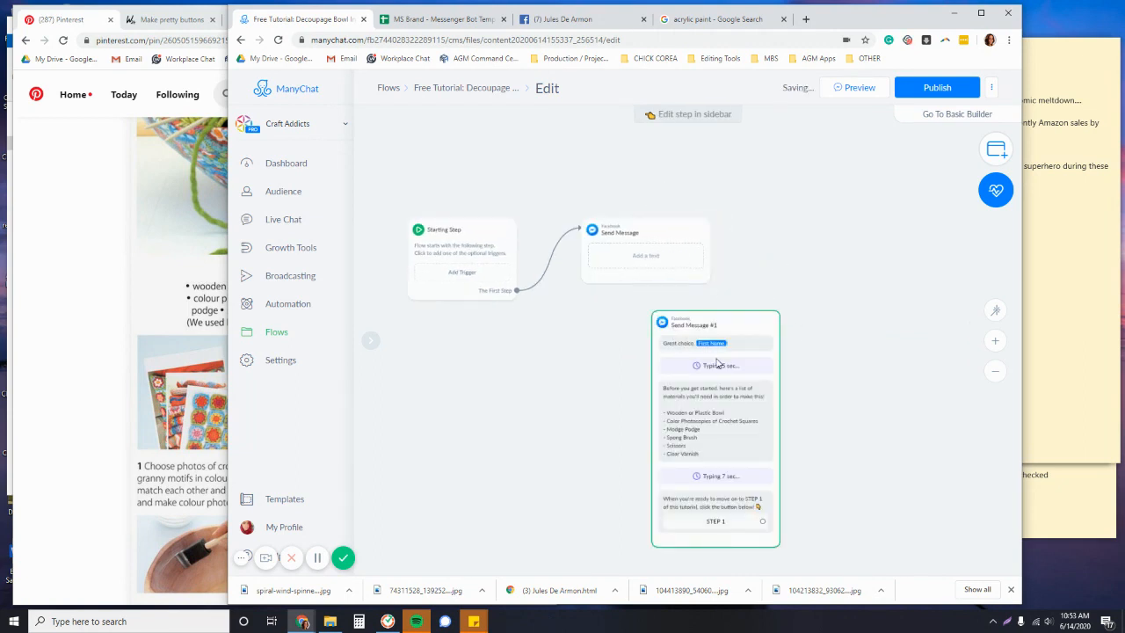
drag(717, 363, 537, 305)
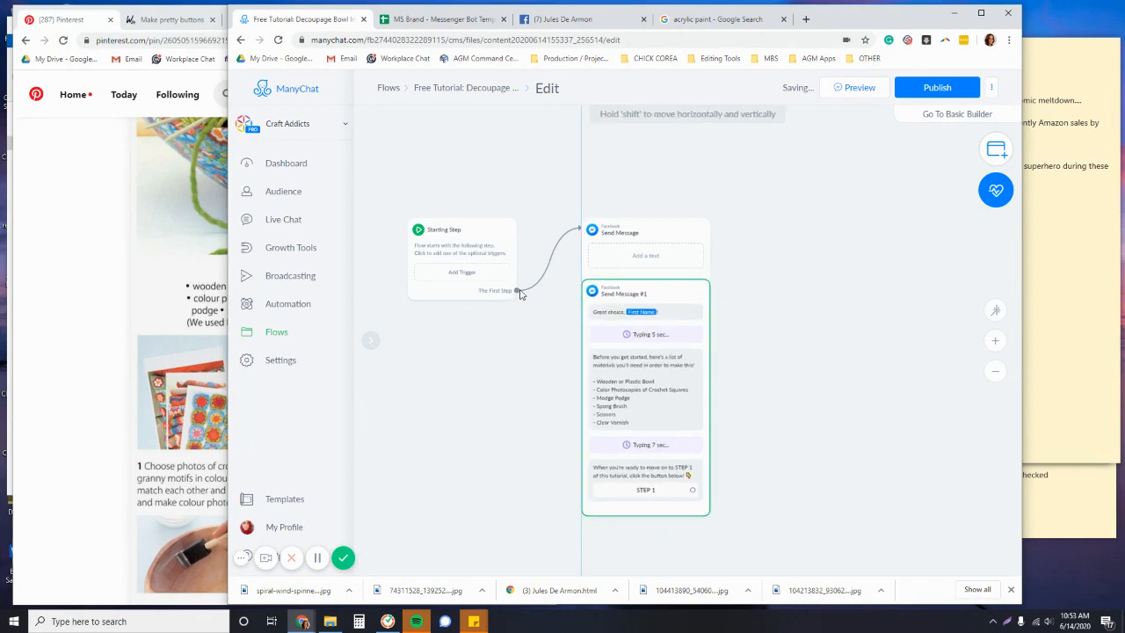
drag(627, 232, 628, 187)
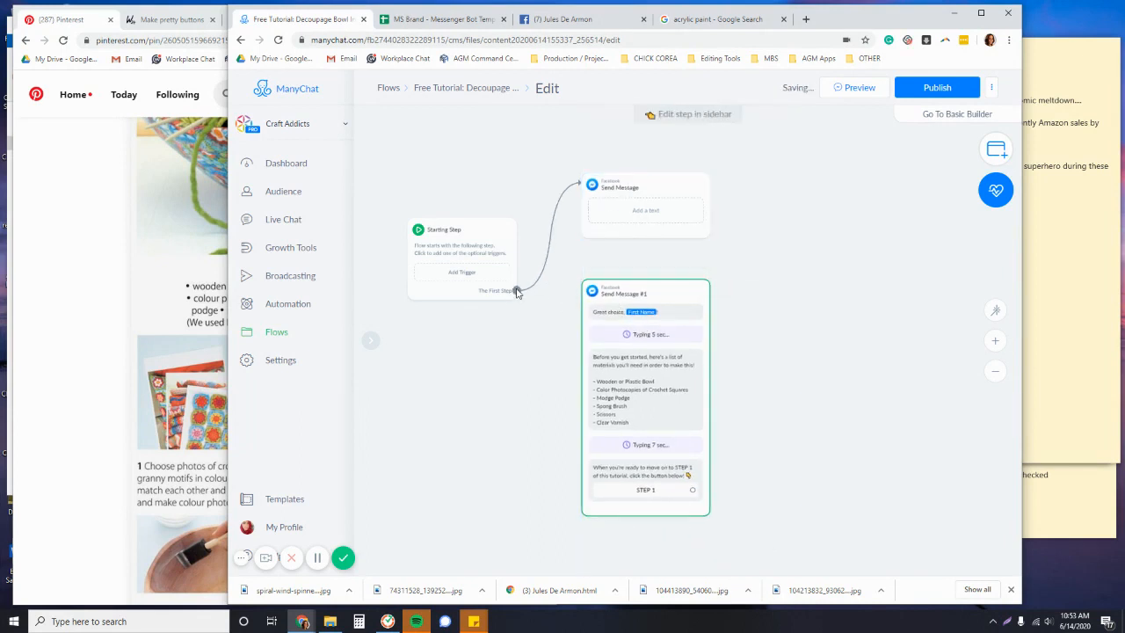
Step: Connect the Starting Step to the pasted materials-list message and delete the empty Send Message step
drag(517, 292, 615, 344)
click(620, 225)
click(657, 155)
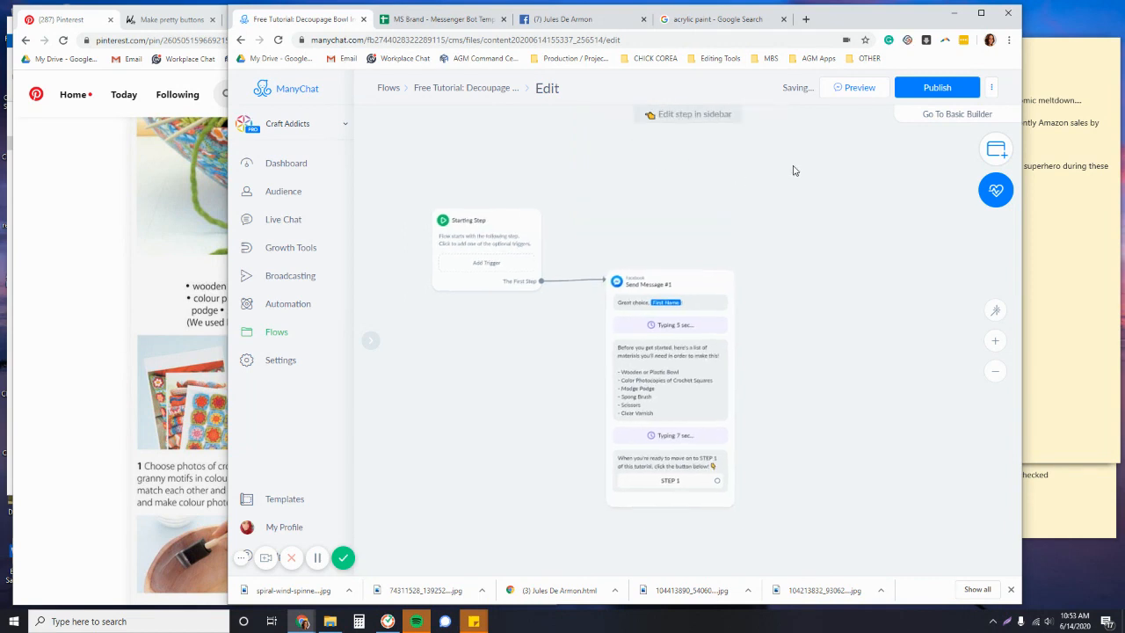
Step: Try to publish the flow and to link the STEP 1 button to a new step
click(951, 89)
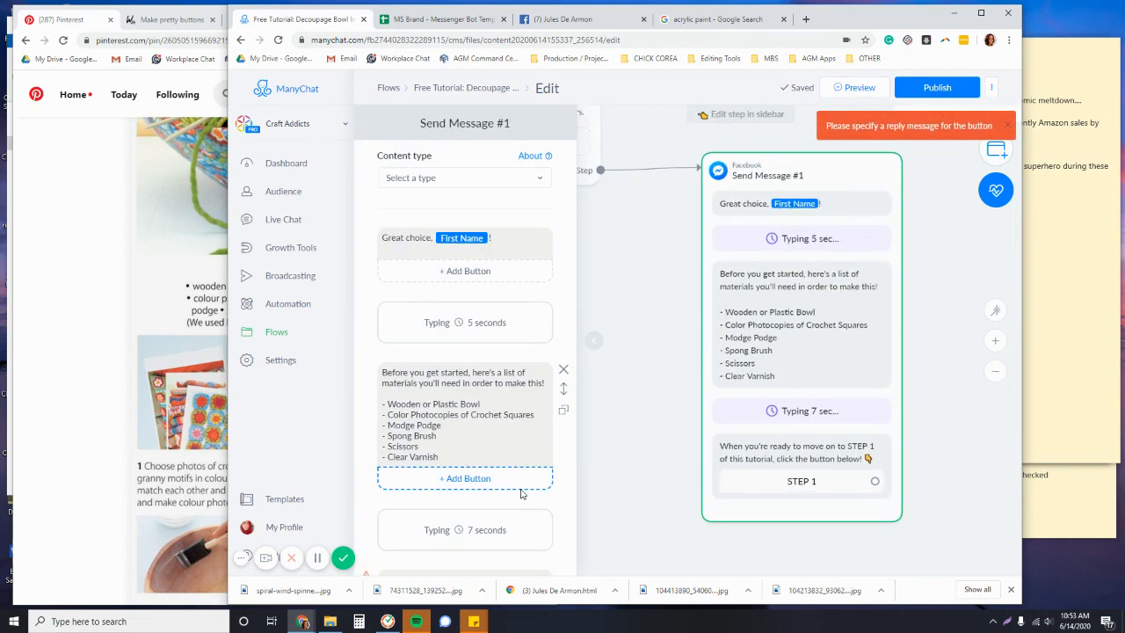
drag(923, 496, 803, 442)
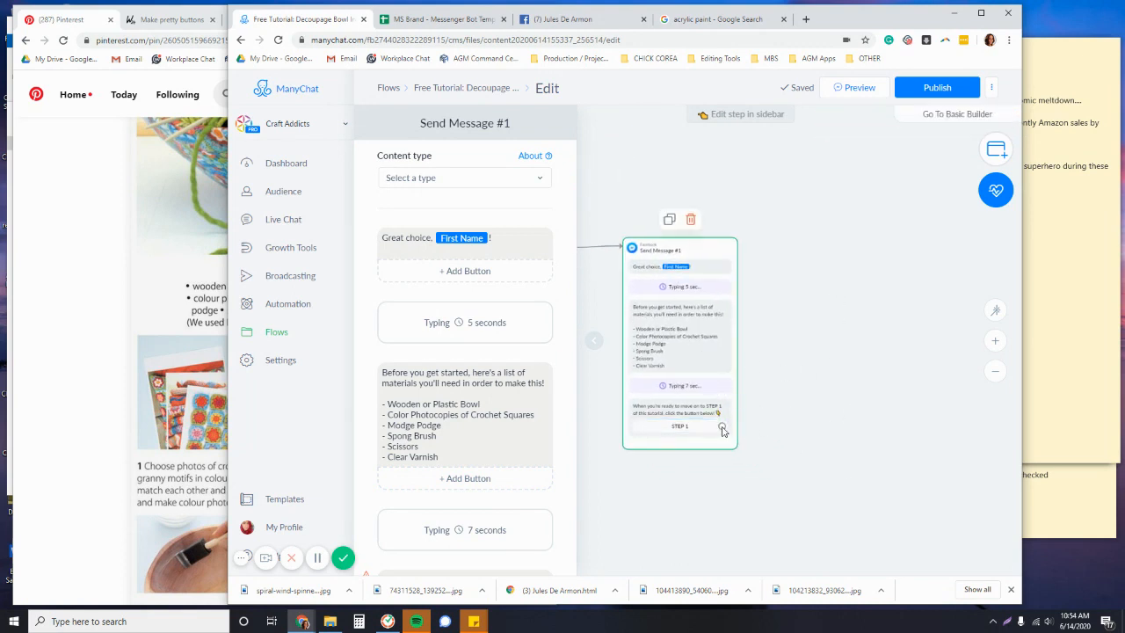
drag(722, 426, 795, 260)
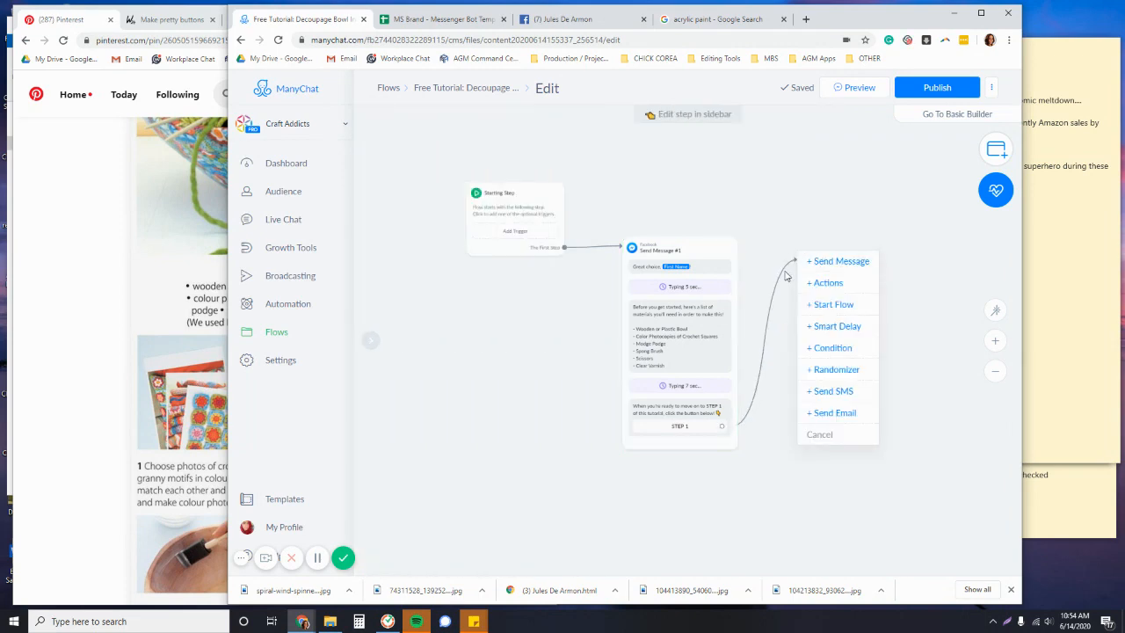
click(630, 492)
Step: Review the Pinterest decoupage tutorial's photos and written steps against the flow
scroll(149, 431, down, 8)
click(84, 372)
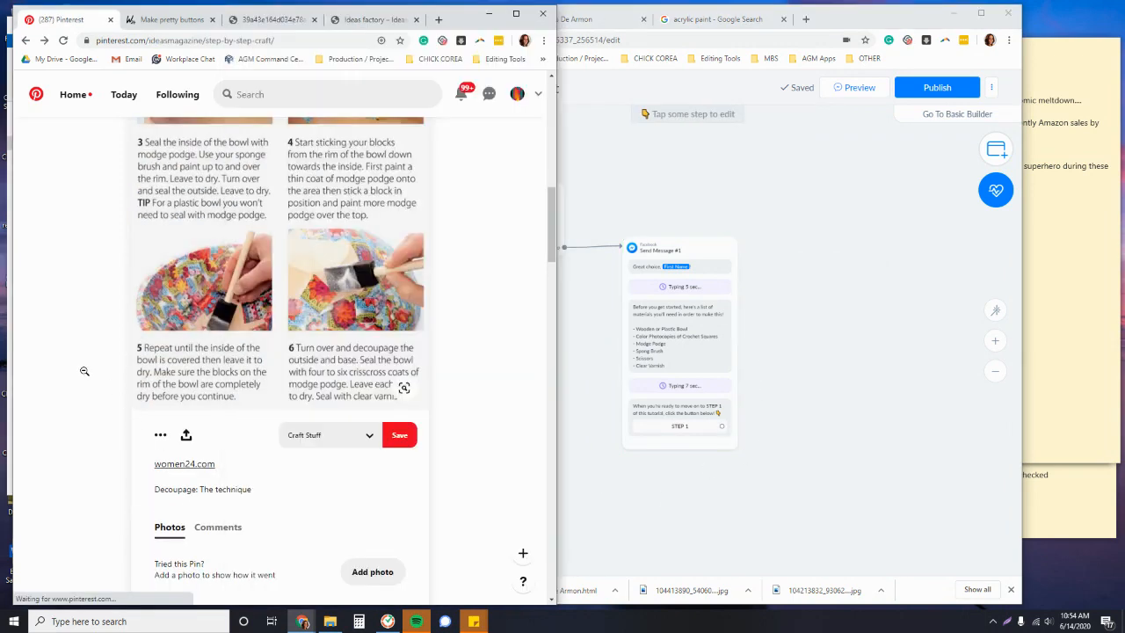
click(245, 249)
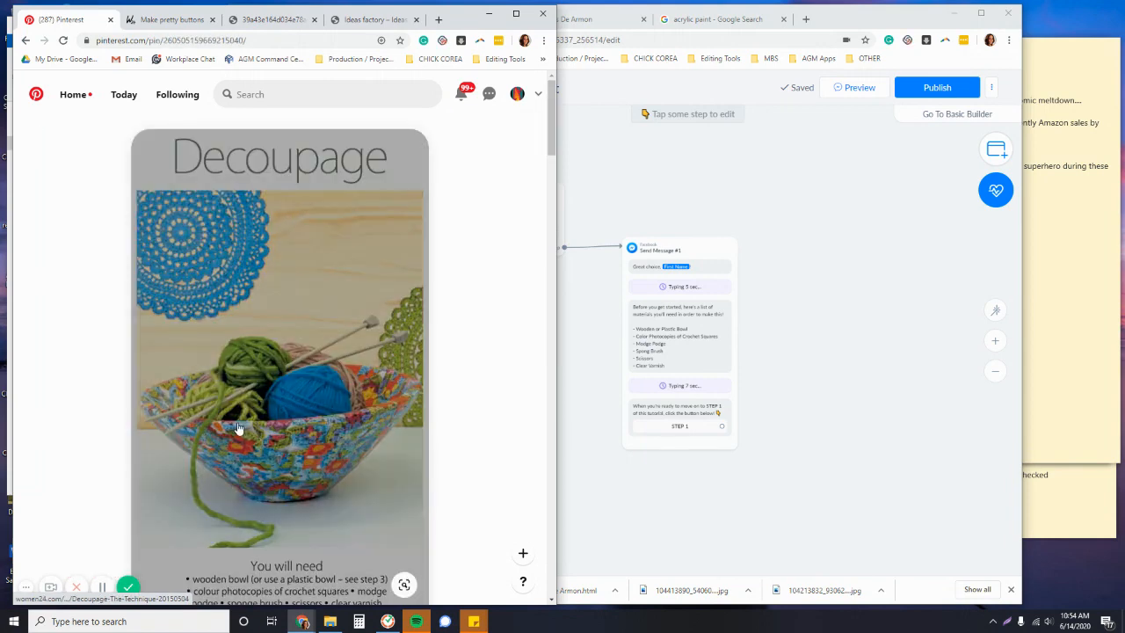
scroll(237, 428, down, 2)
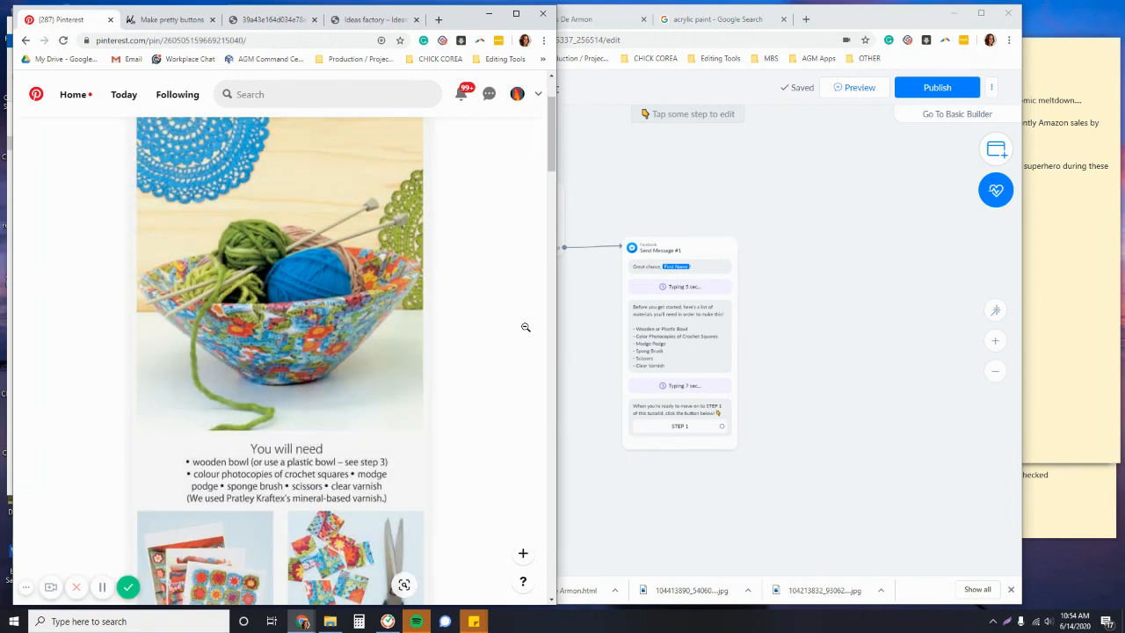
click(889, 345)
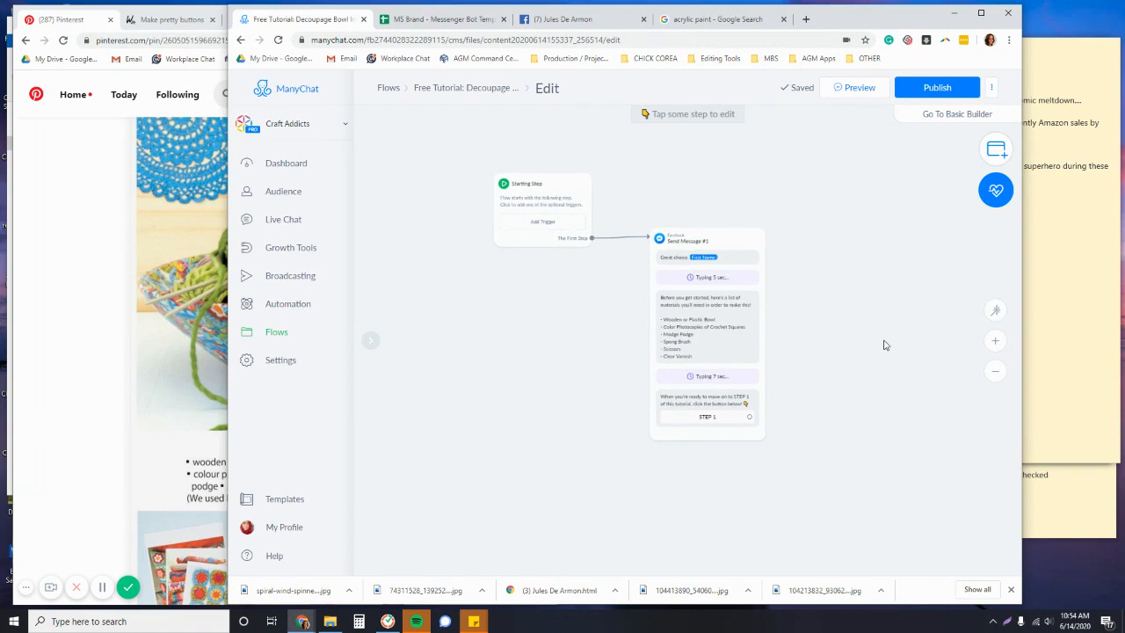
click(77, 511)
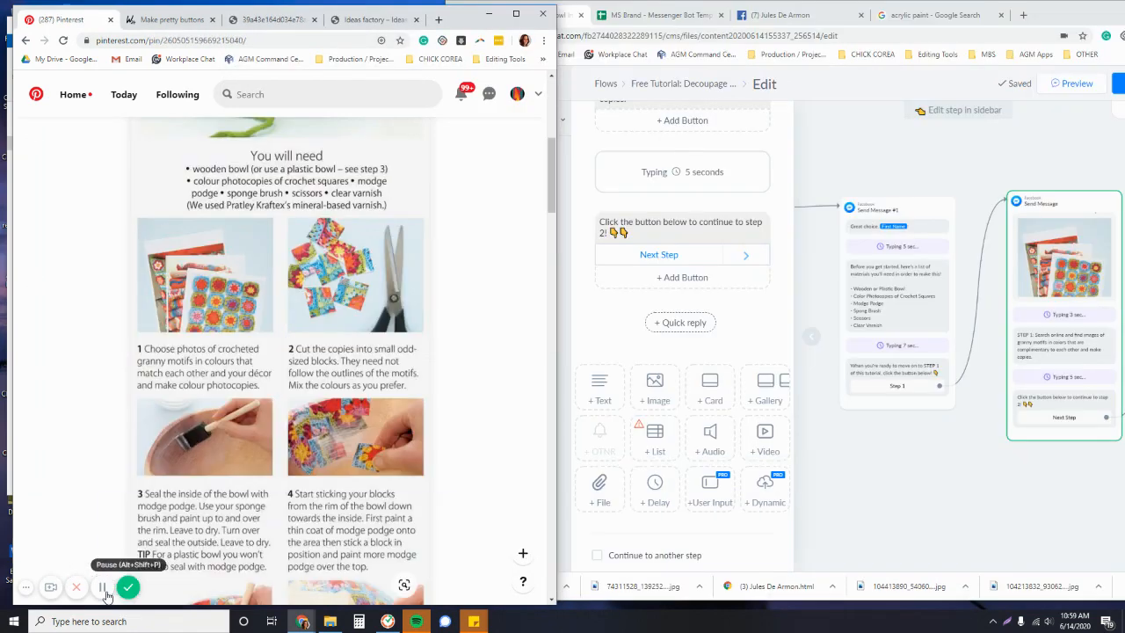
Step: Bring the ManyChat window fully on screen and maximize it to show the tutorial's message steps
drag(929, 446, 1049, 486)
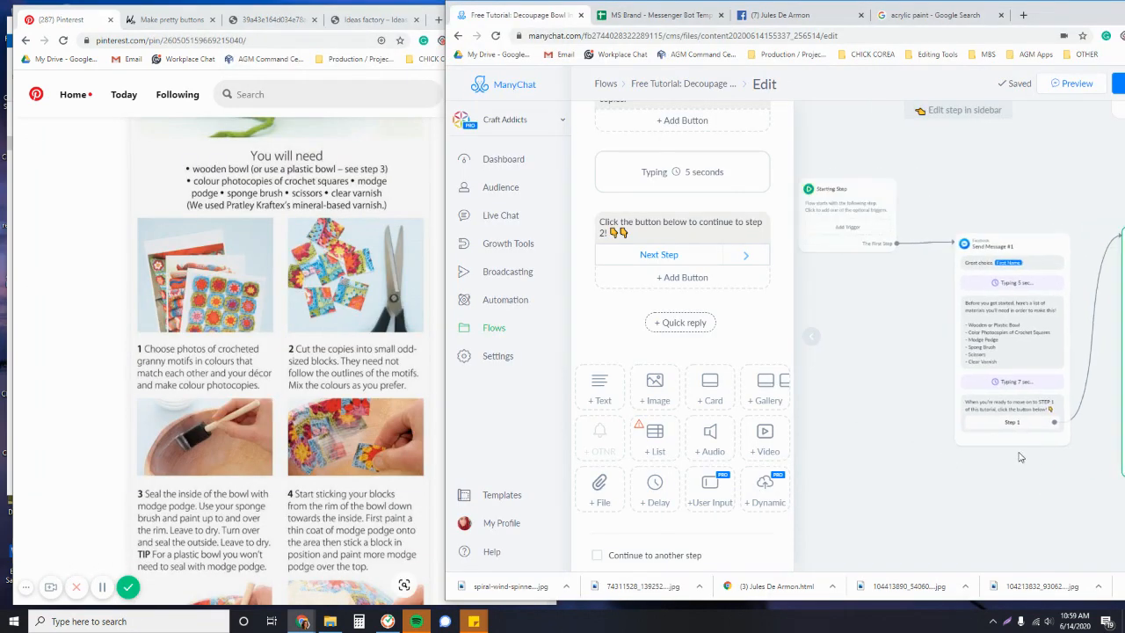
drag(1082, 8, 782, 10)
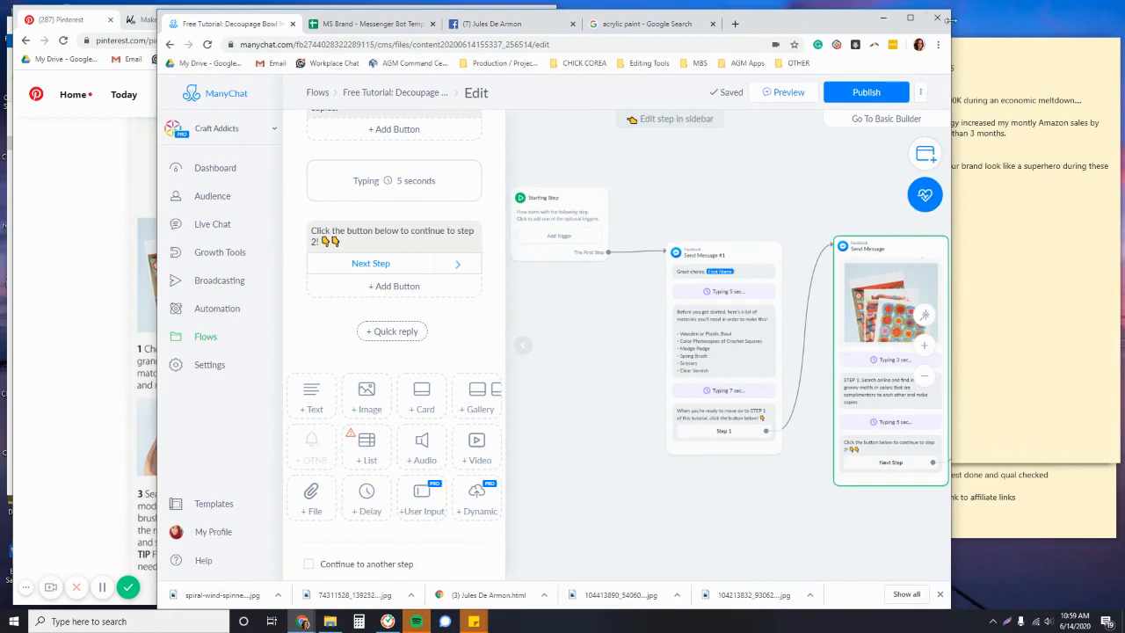
double_click(917, 23)
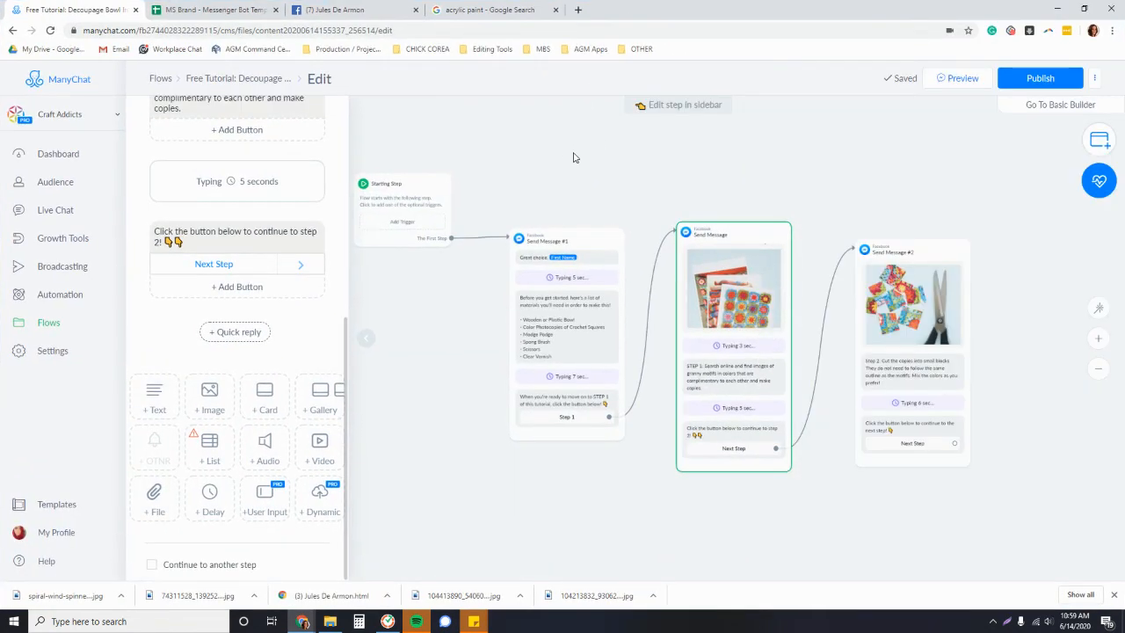
Step: Examine the materials, STEP 1 and Step 2 messages for their images, instructions, typing delays and connecting buttons
drag(573, 158, 464, 148)
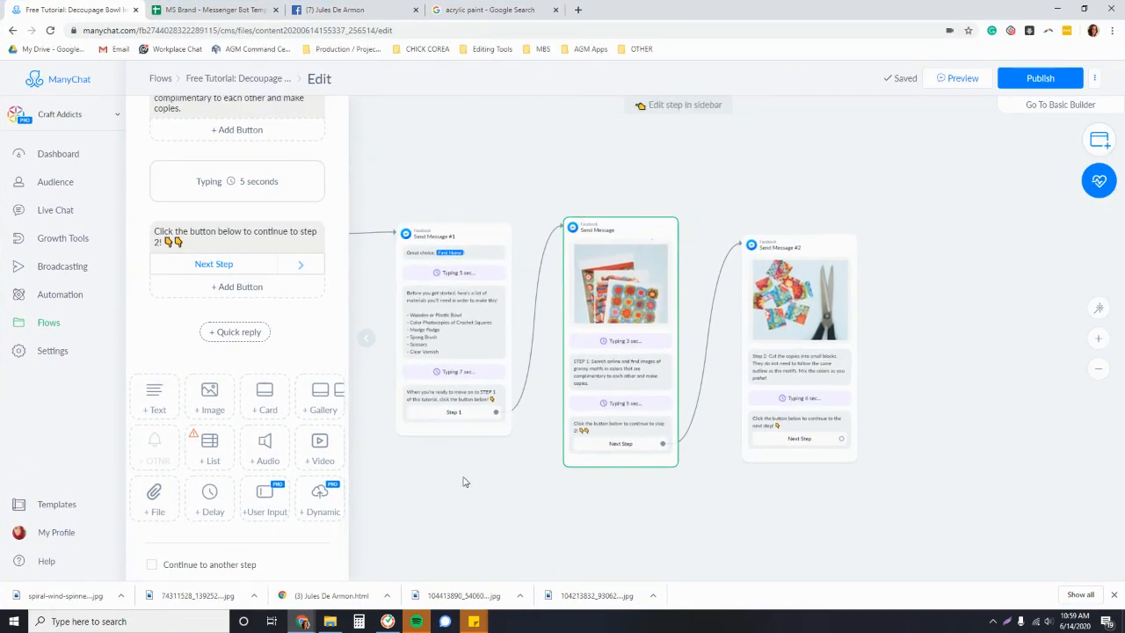
scroll(465, 481, up, 5)
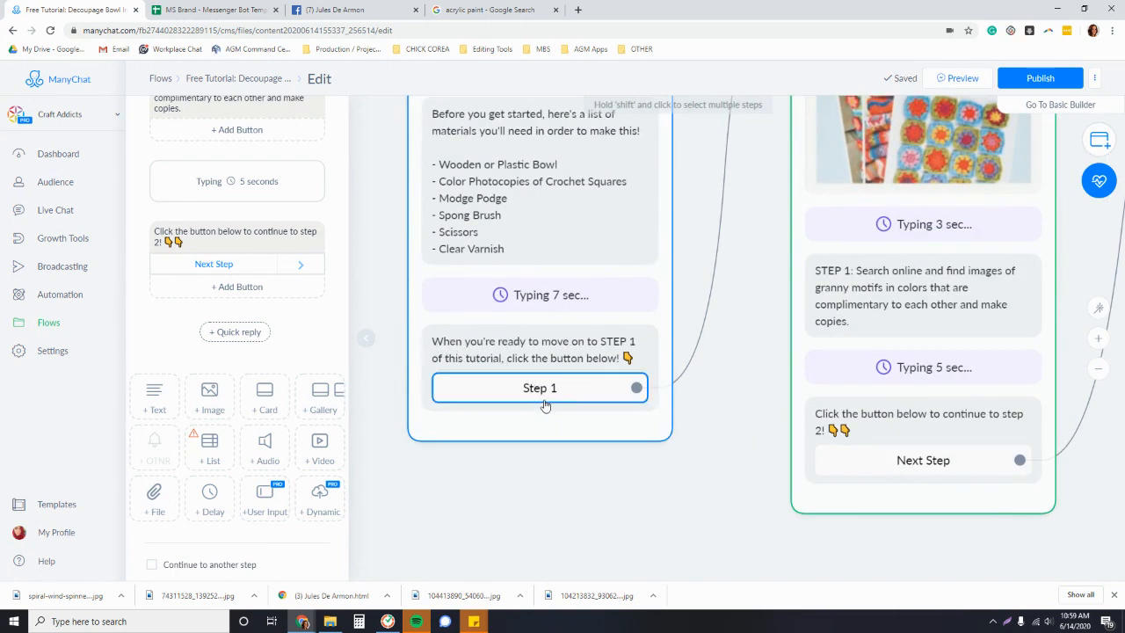
scroll(673, 492, down, 3)
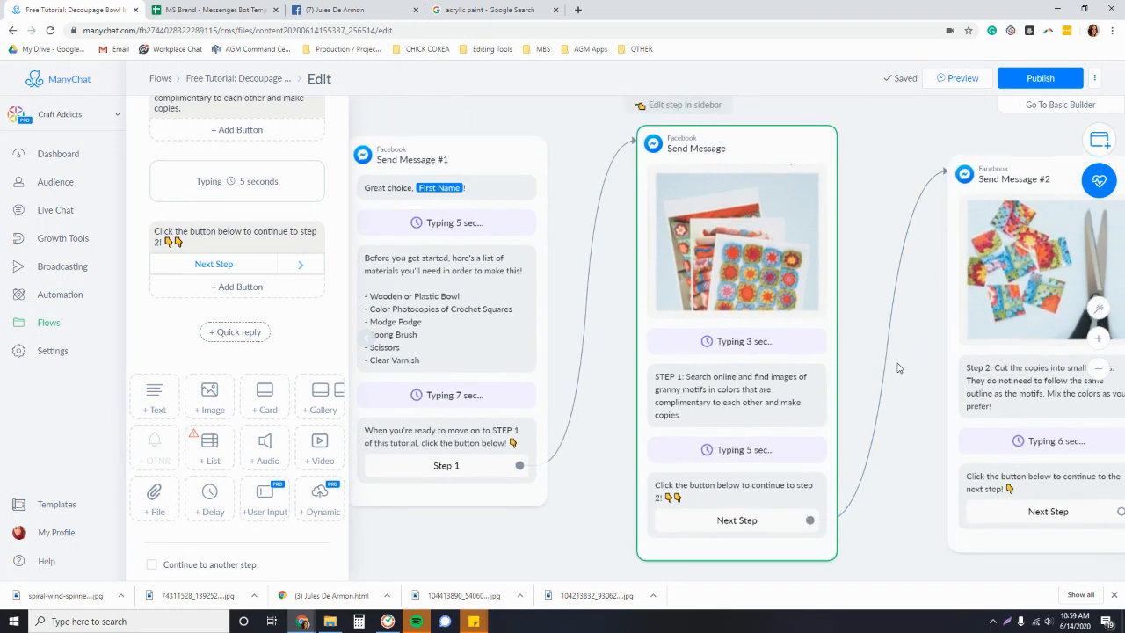
scroll(919, 389, up, 3)
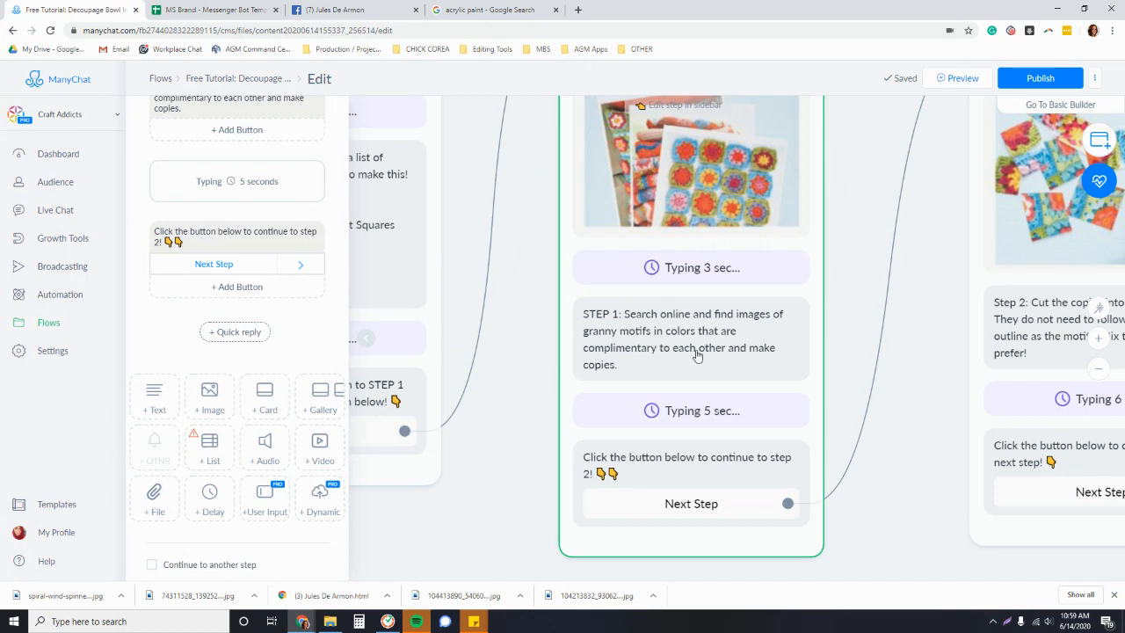
scroll(612, 375, down, 2)
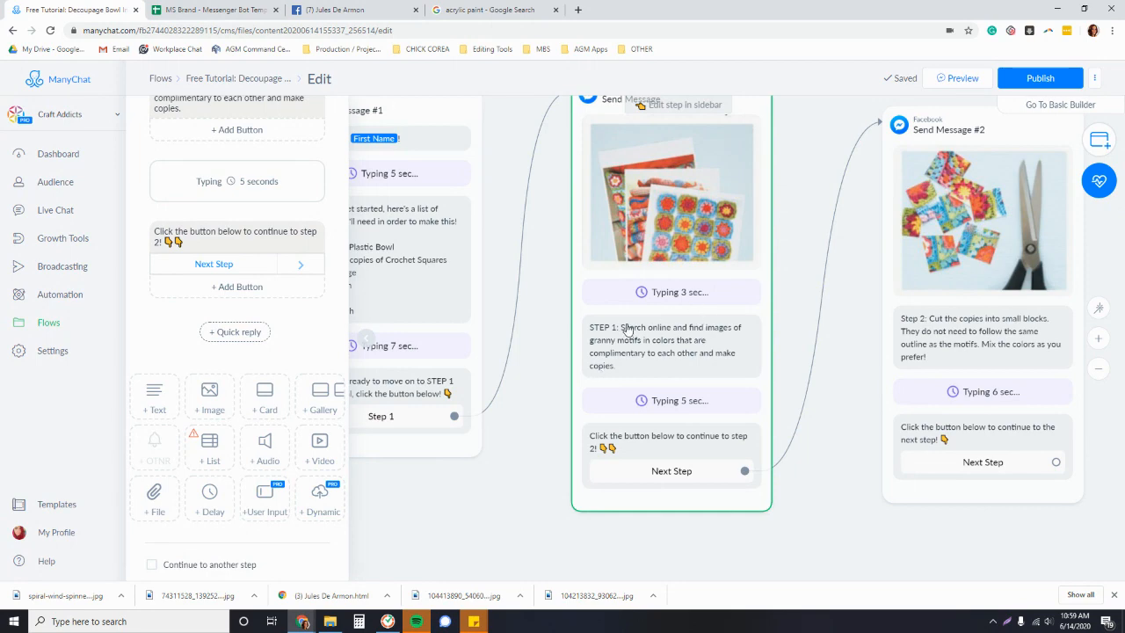
scroll(629, 329, down, 3)
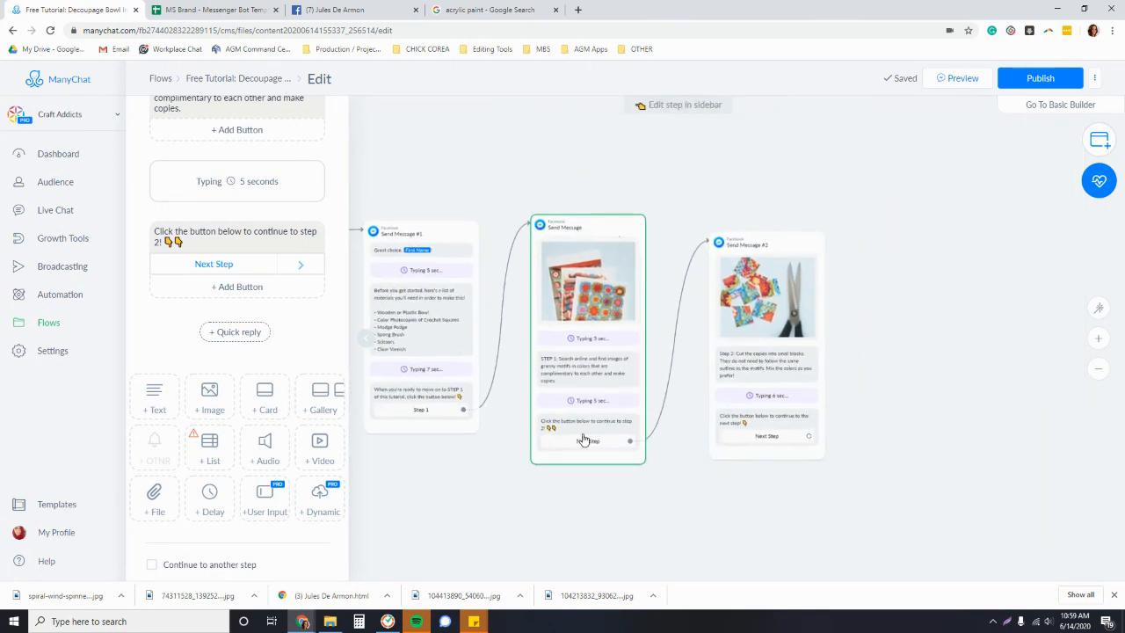
scroll(576, 389, up, 5)
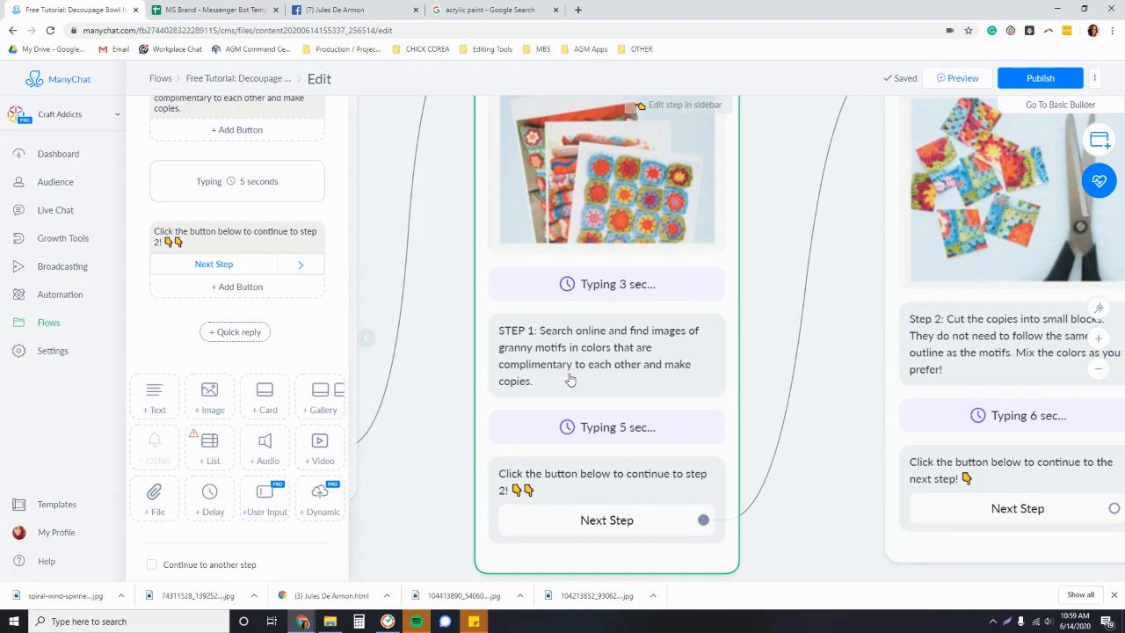
scroll(644, 460, down, 3)
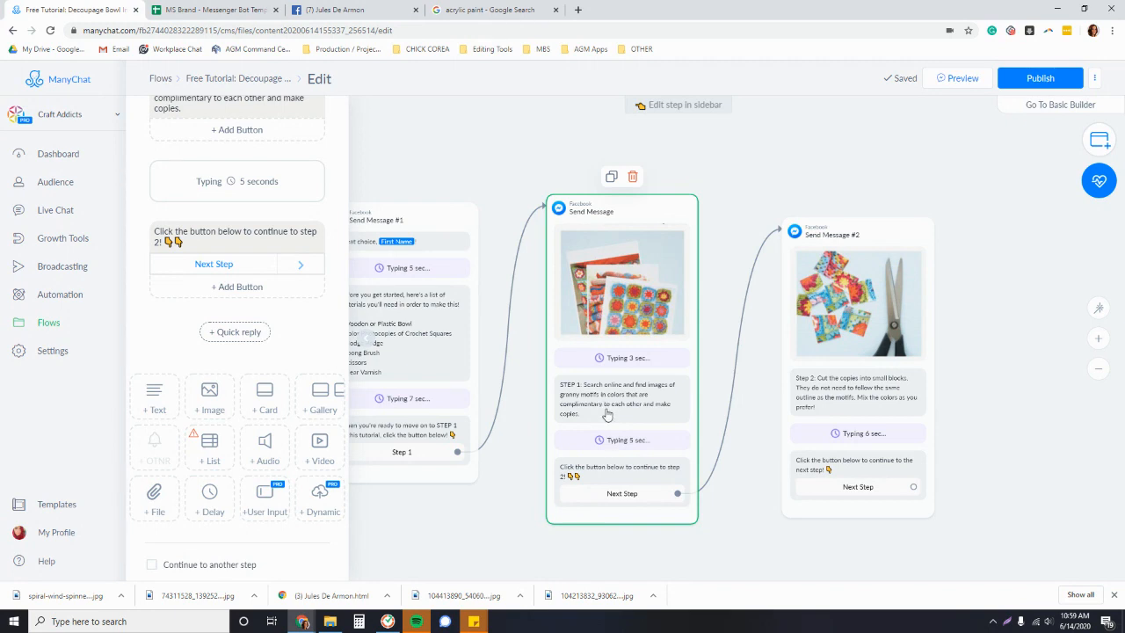
scroll(936, 351, down, 2)
drag(987, 407, 846, 406)
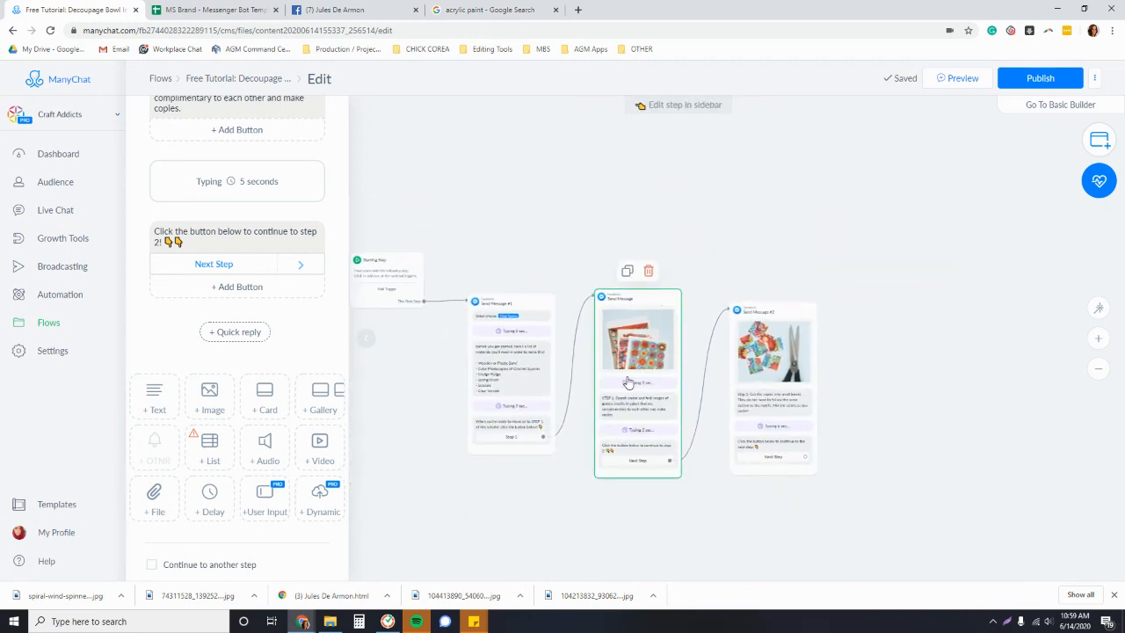
drag(944, 359, 837, 375)
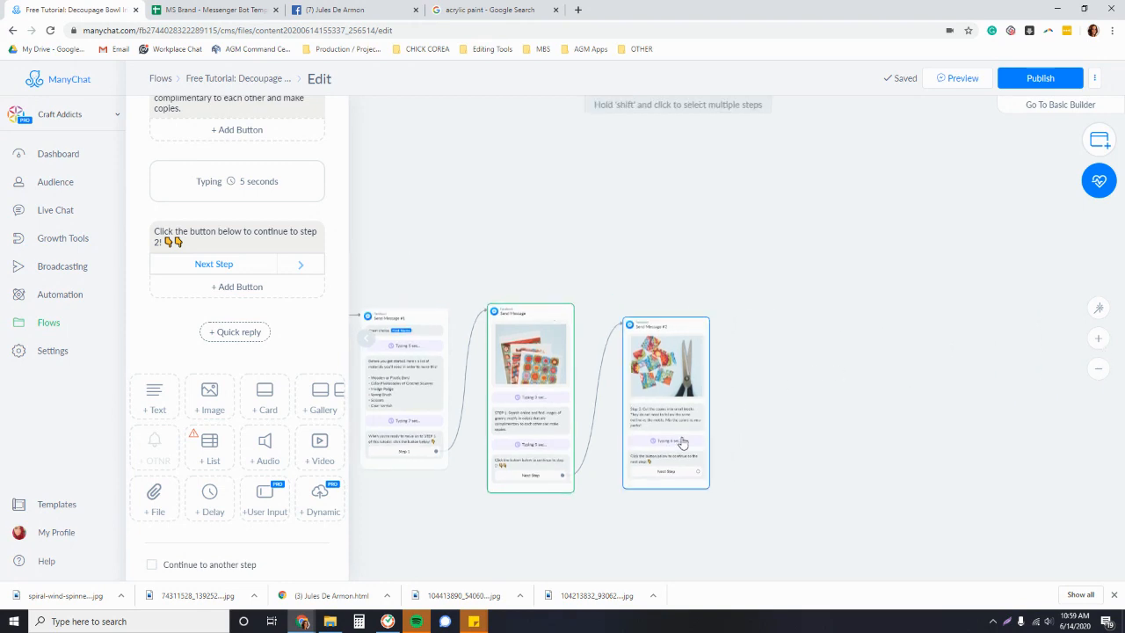
scroll(682, 442, up, 3)
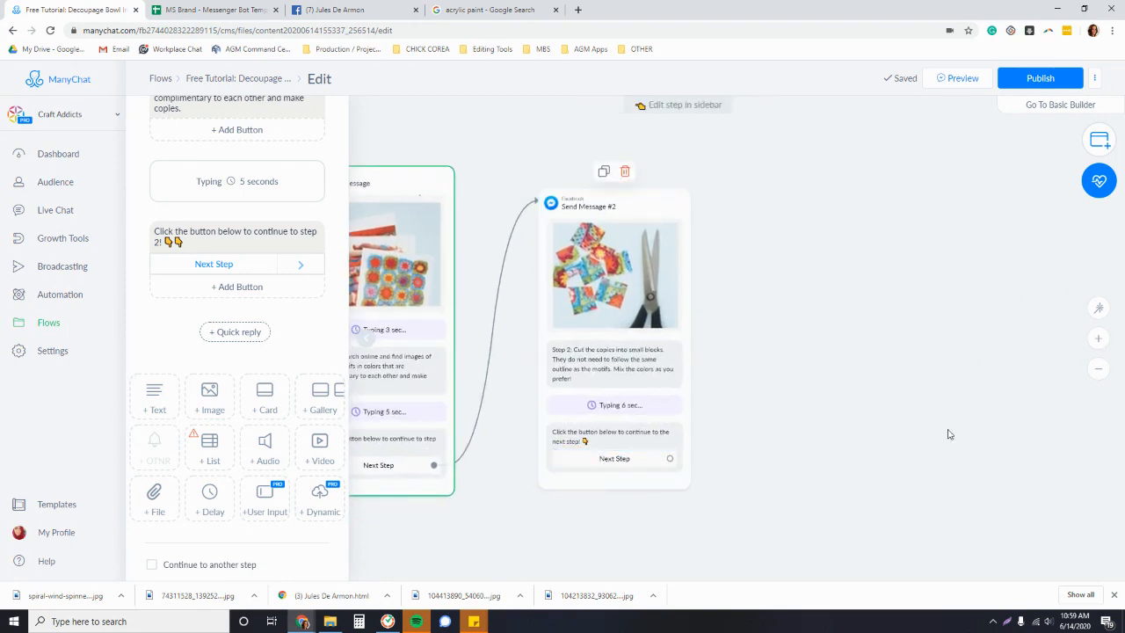
Step: Connect the Step 2 message's Next Step button to a new Send Message step and enter the text "Coming soon."
drag(782, 376, 928, 360)
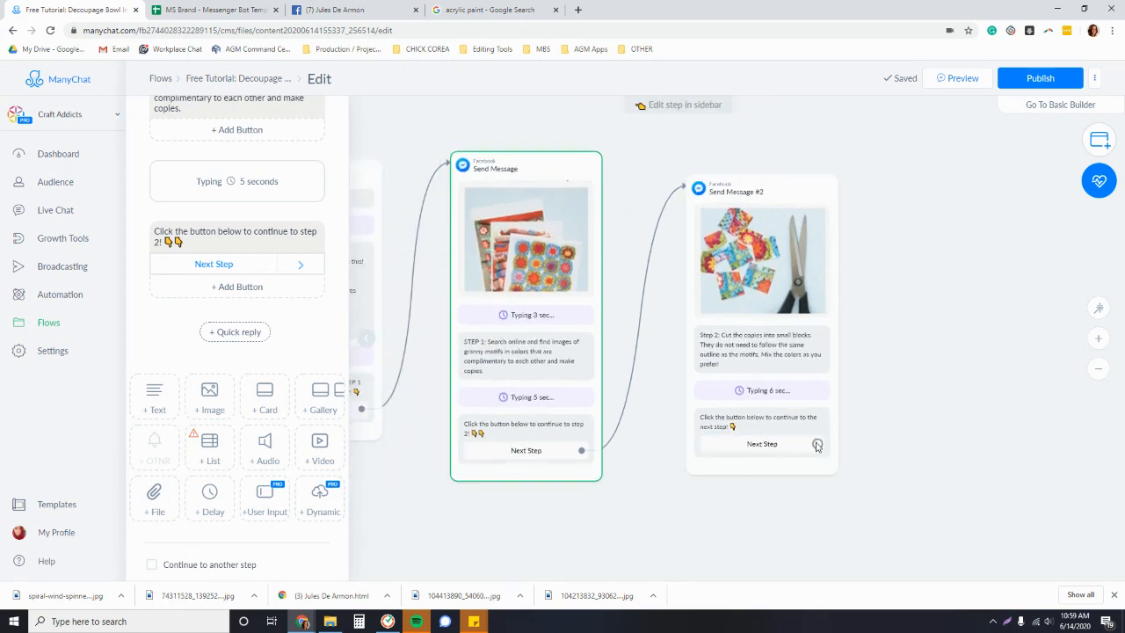
drag(817, 444, 911, 276)
click(913, 272)
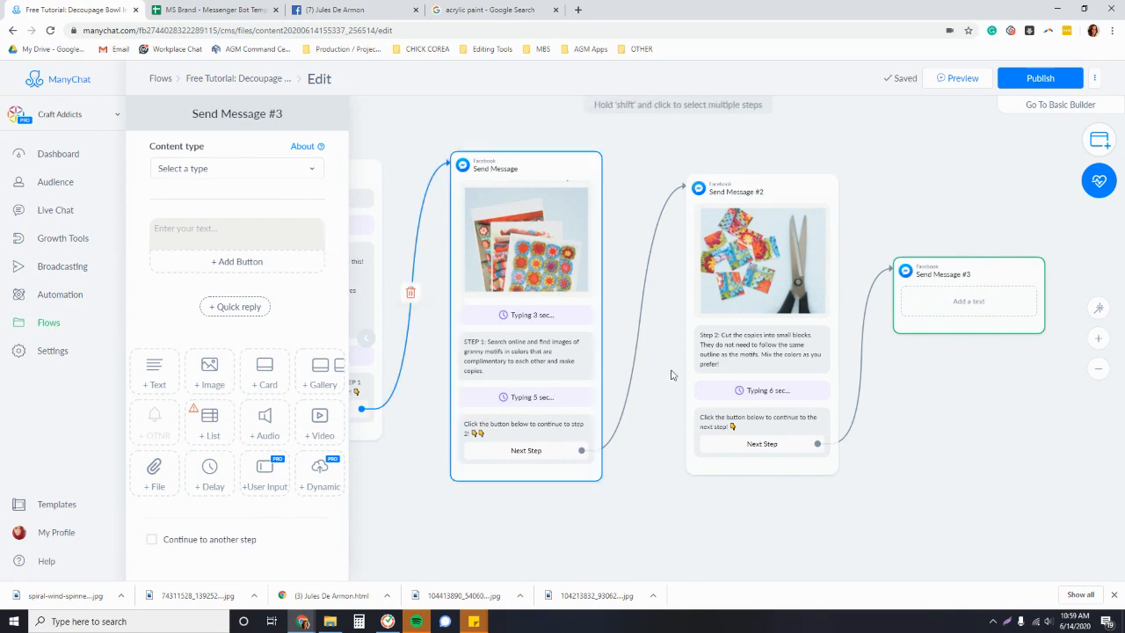
click(215, 227)
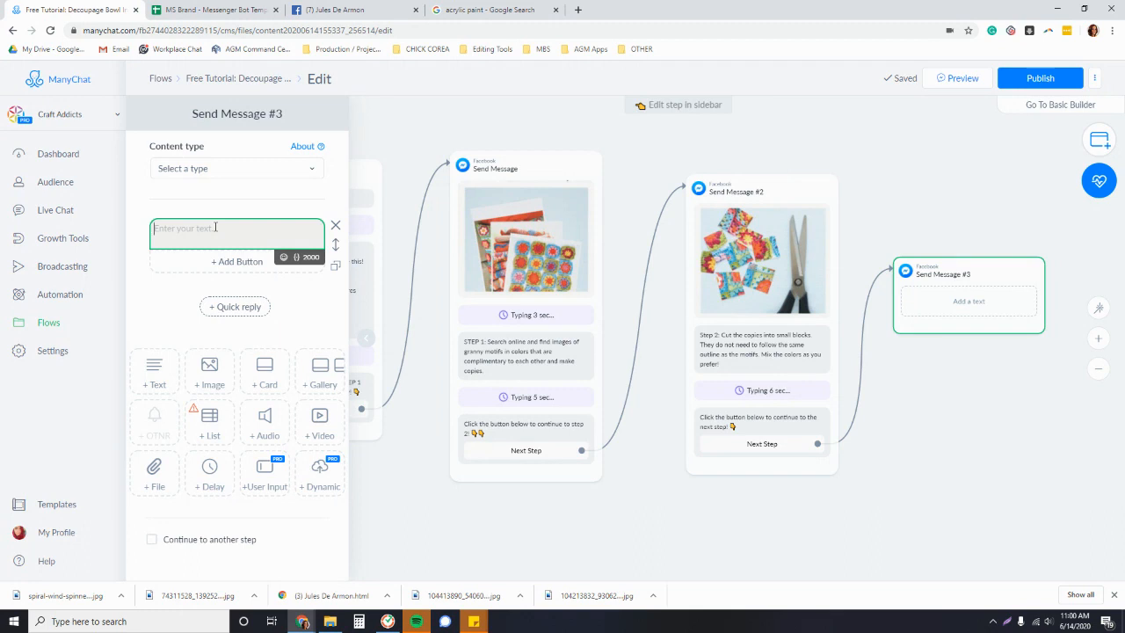
text(Coming soon.)
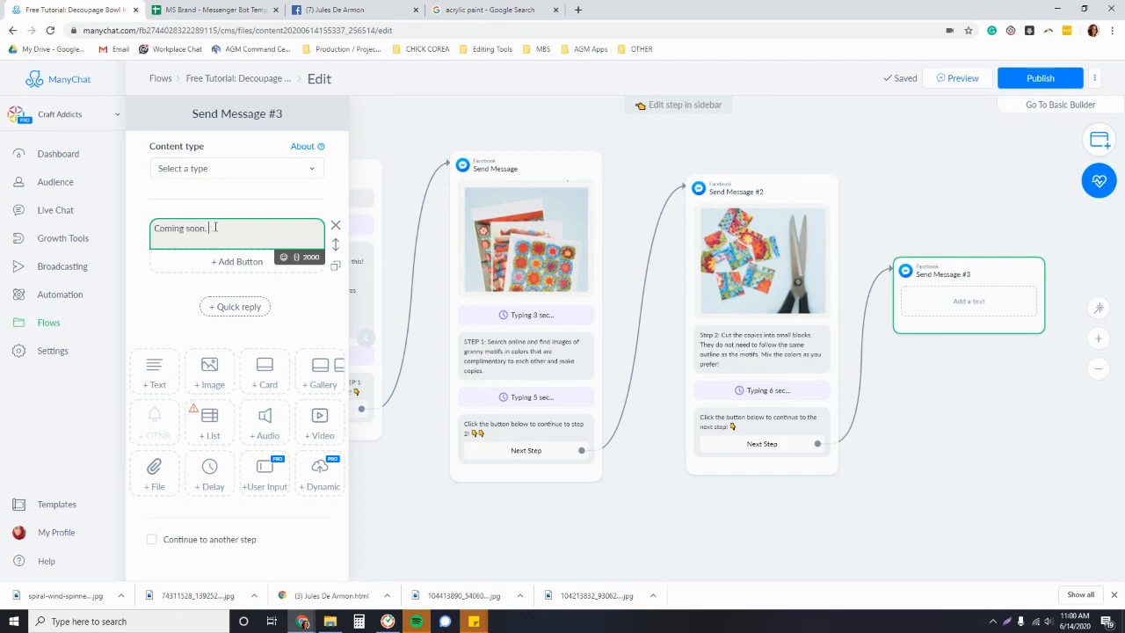
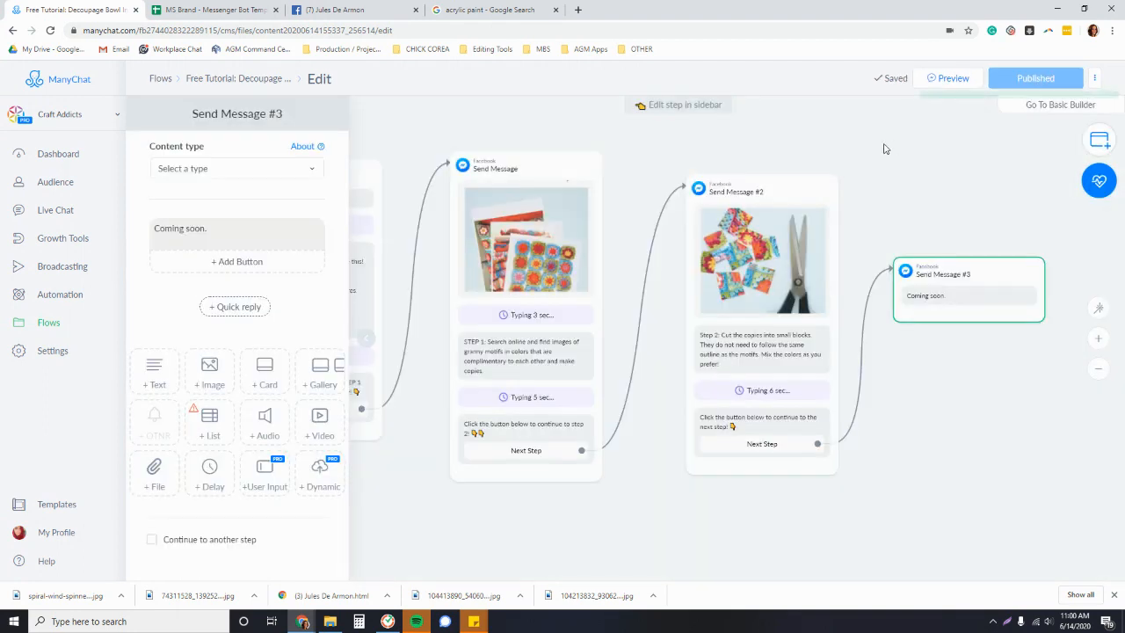
scroll(624, 282, down, 4)
drag(649, 231, 592, 248)
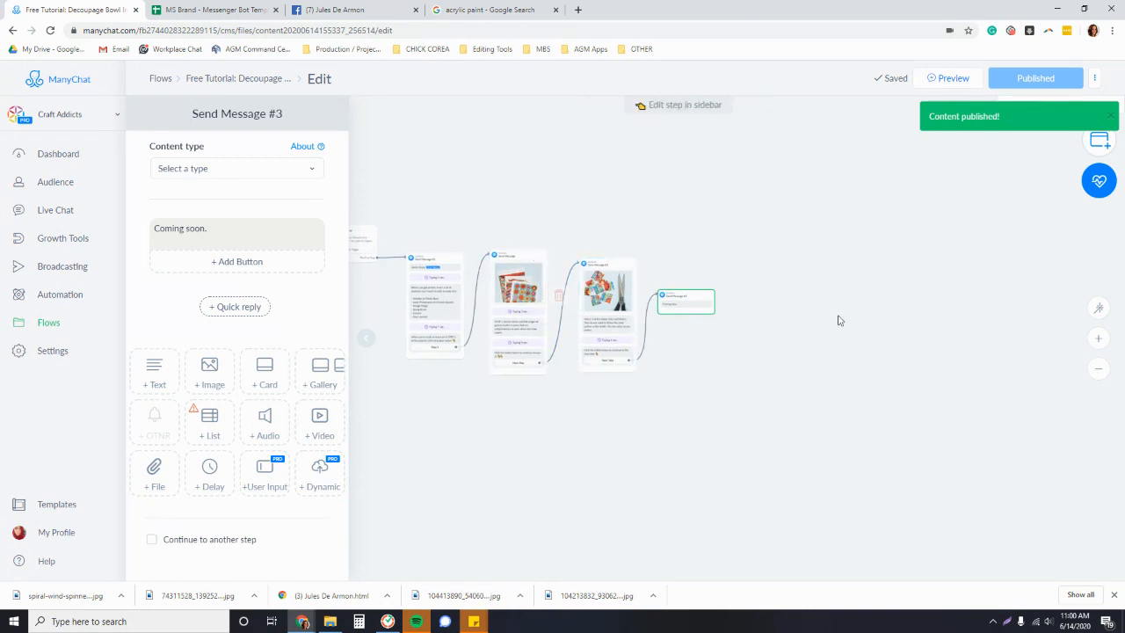
drag(813, 309, 859, 309)
drag(471, 166, 530, 166)
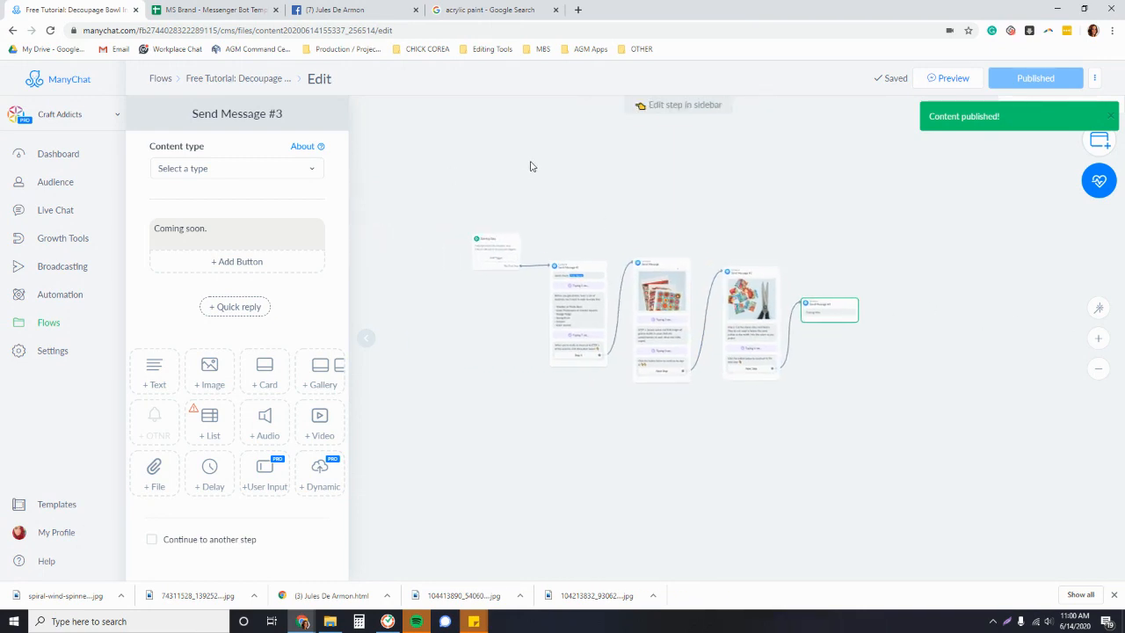
drag(739, 207, 827, 191)
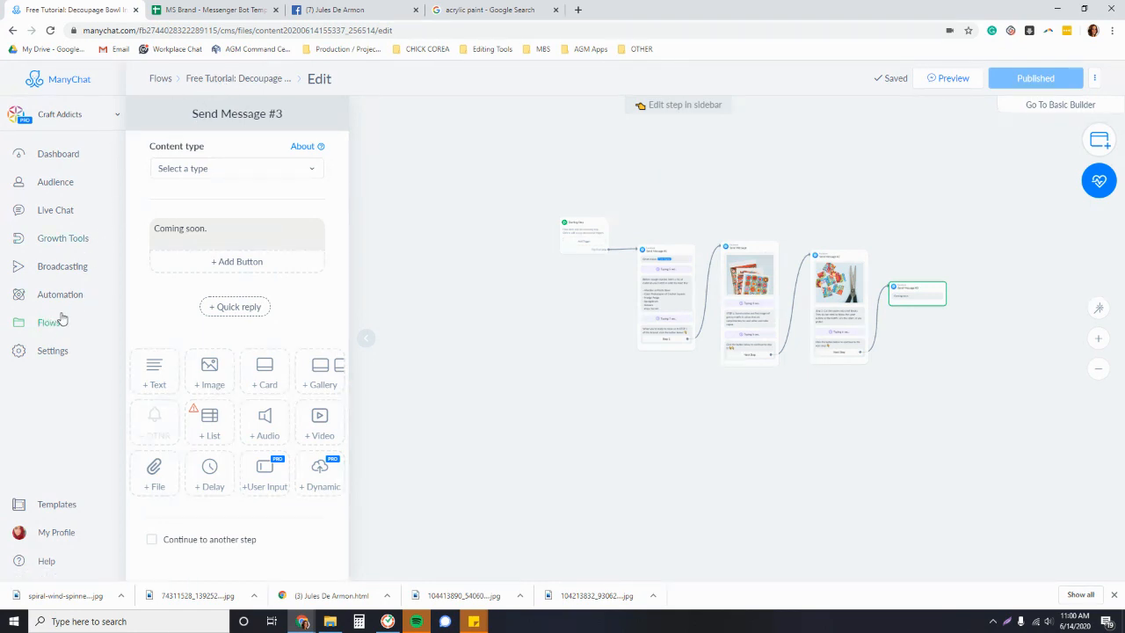
Step: Create a FREE TUTORIALS folder in Flows and move the Free Tutorial: Decoupage Bowl Instructions flow into it
click(55, 324)
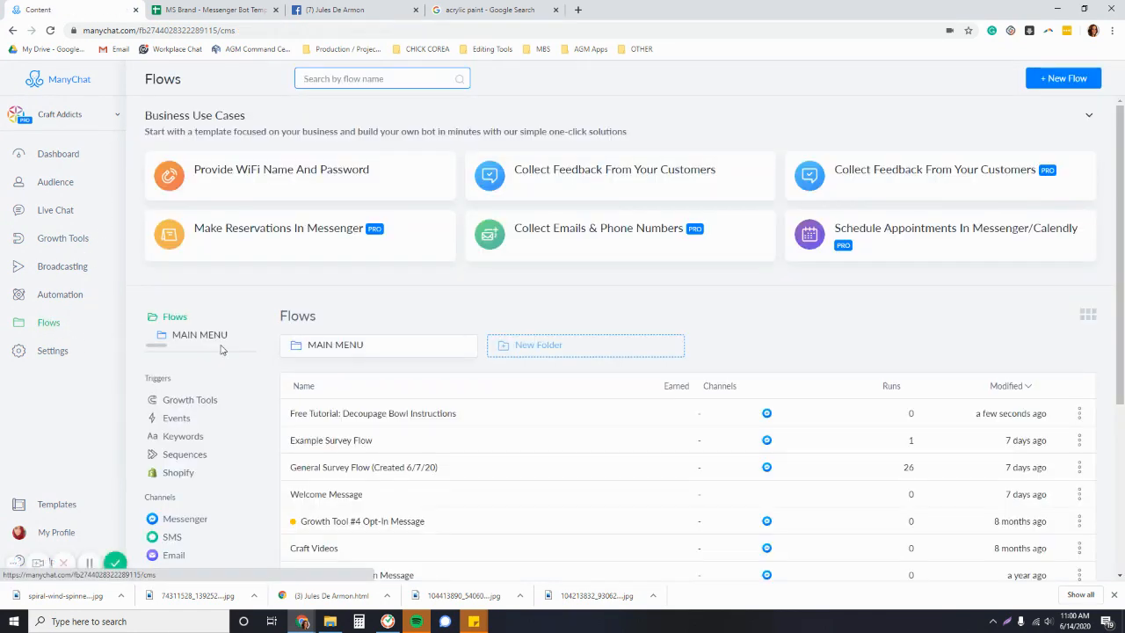
scroll(221, 350, down, 2)
scroll(283, 376, up, 1)
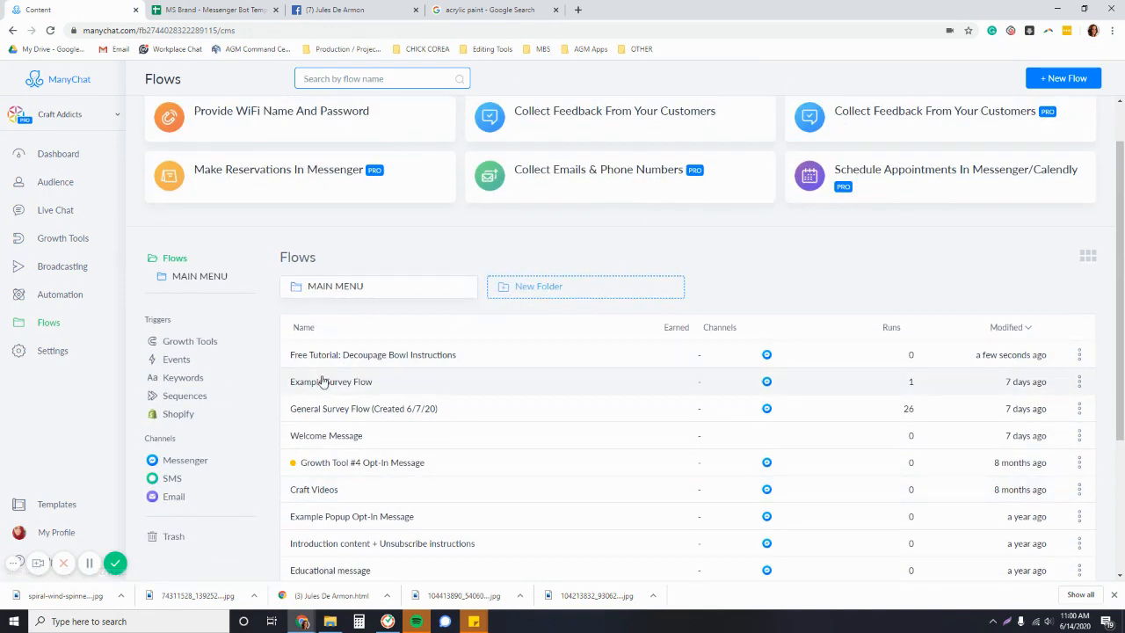
click(517, 286)
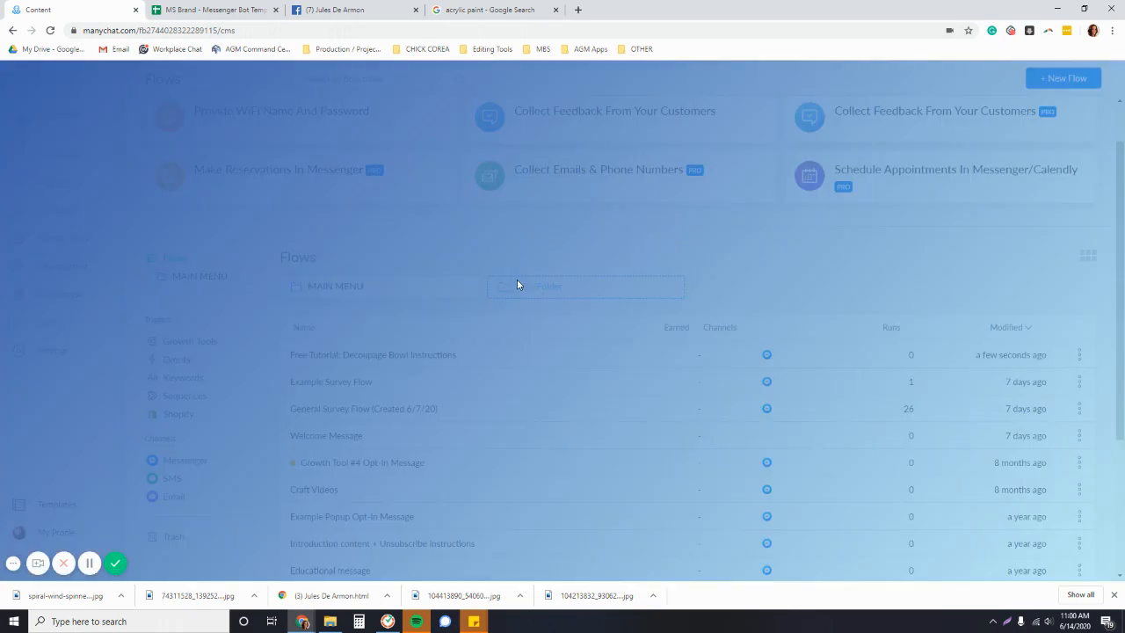
text(FREE TUTORIALS)
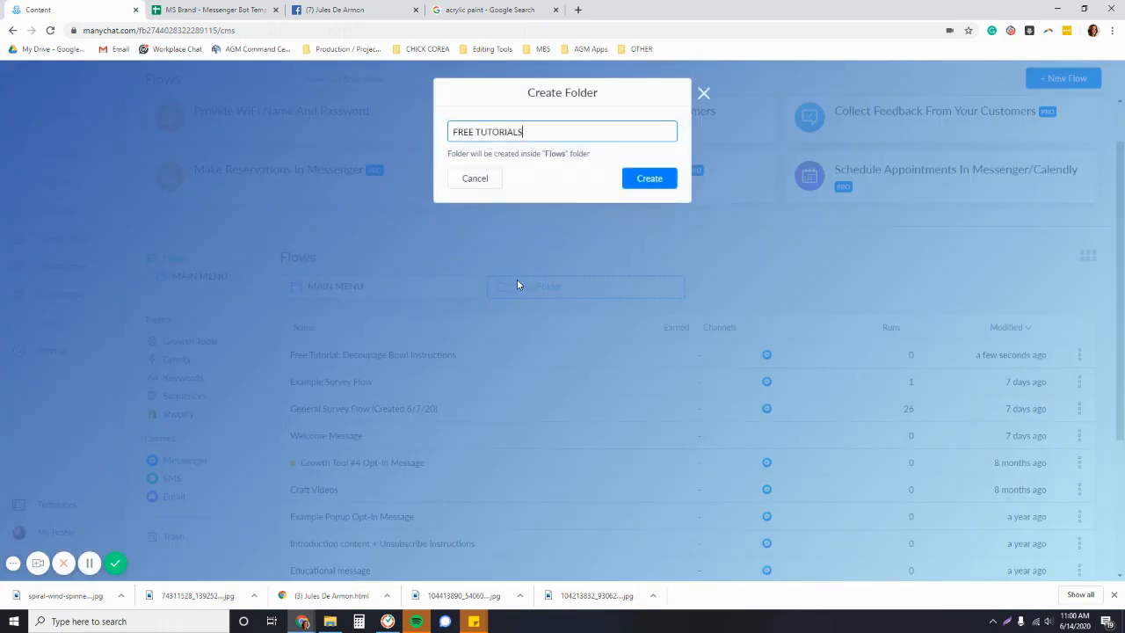
key(Return)
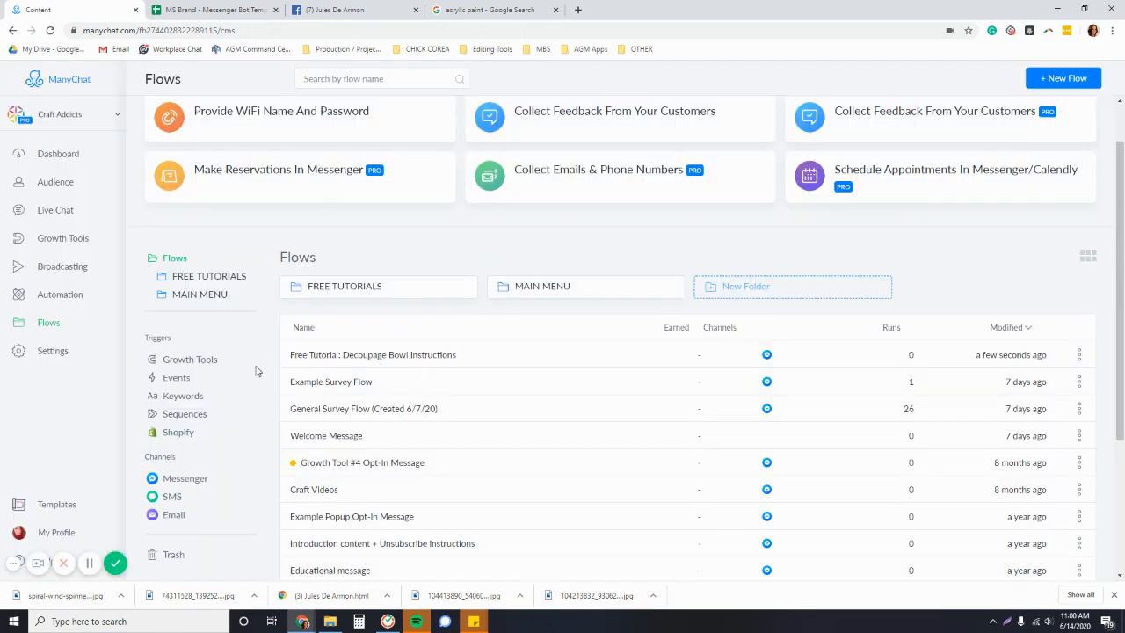
drag(326, 356, 376, 289)
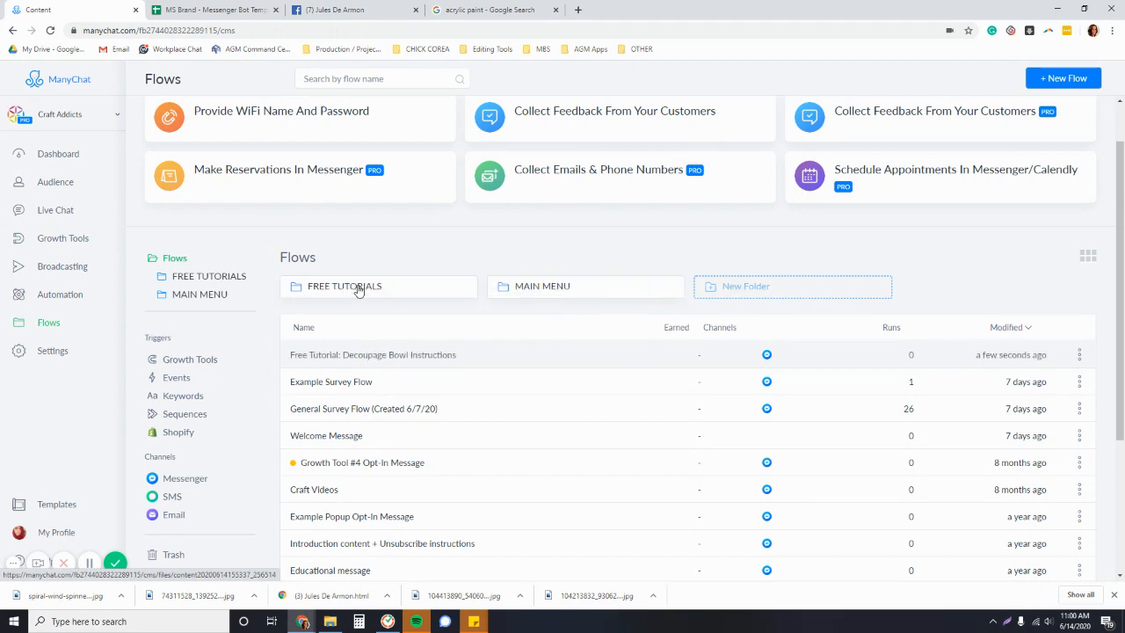
Step: Open the MAIN MENU: Free Craft Tutorials flow for editing and delete its leftover Send Message #1 step with the materials list
click(550, 295)
click(374, 360)
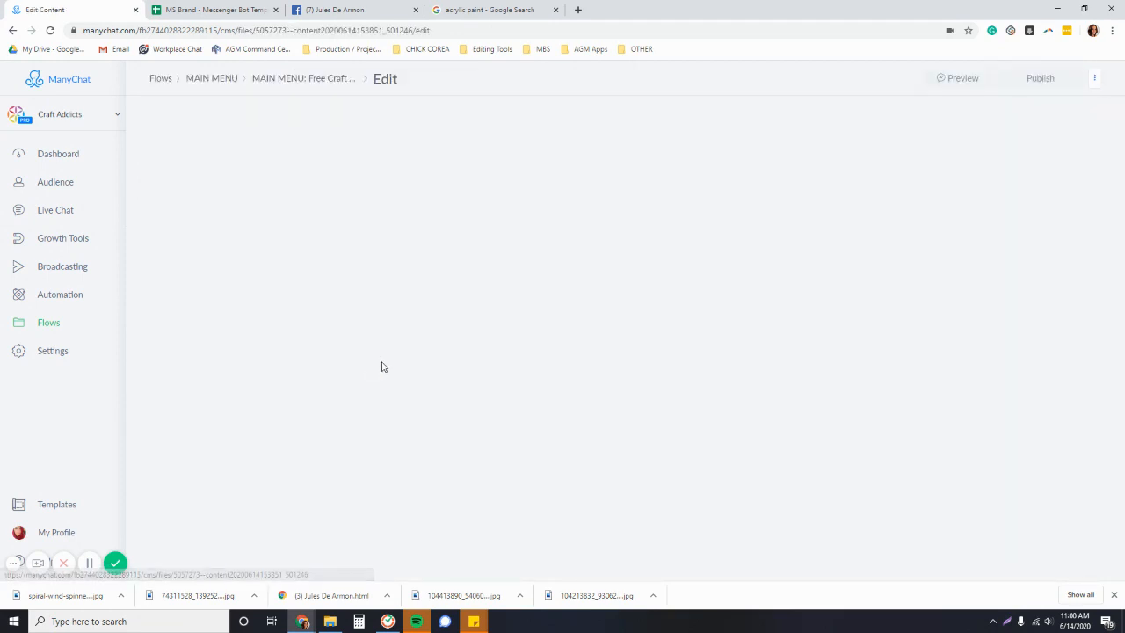
scroll(561, 380, down, 3)
drag(753, 394, 751, 343)
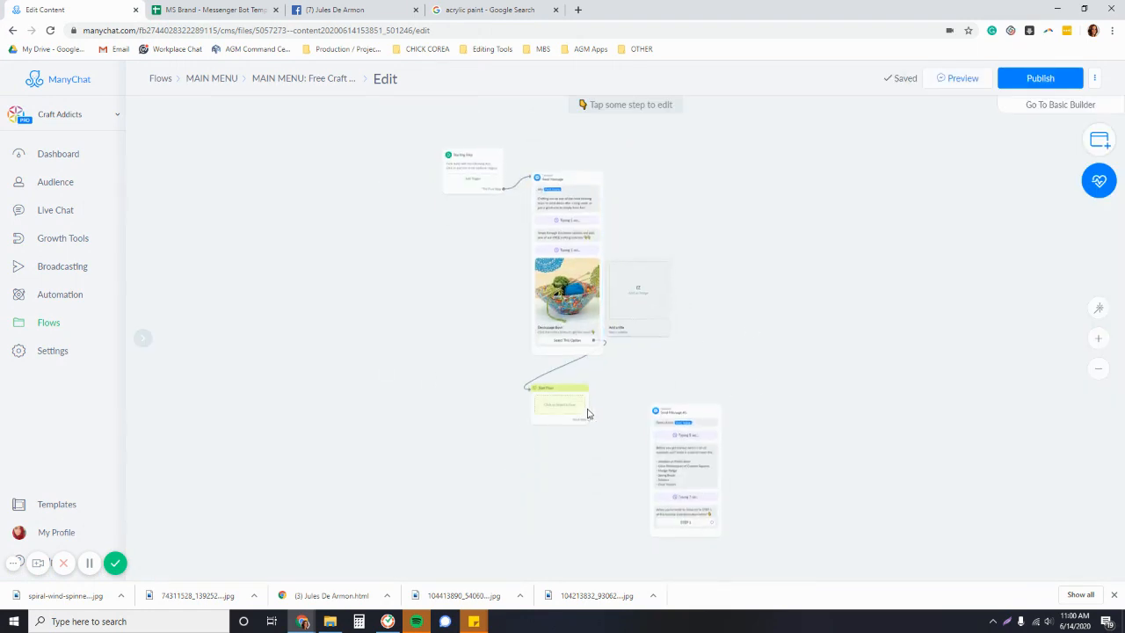
scroll(683, 455, up, 5)
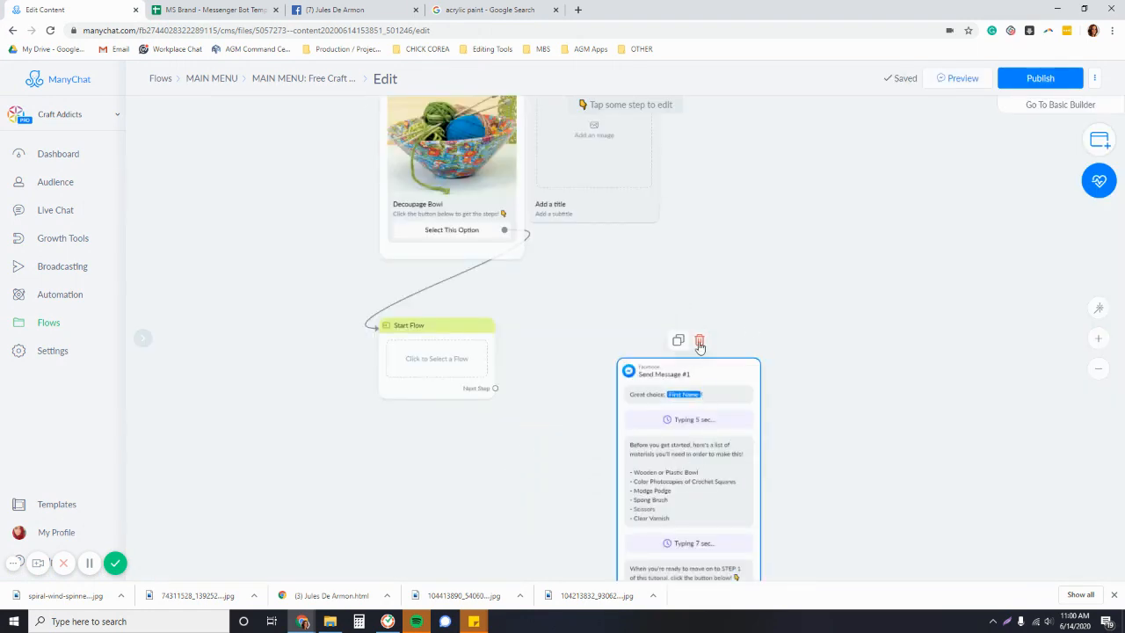
click(700, 342)
click(646, 141)
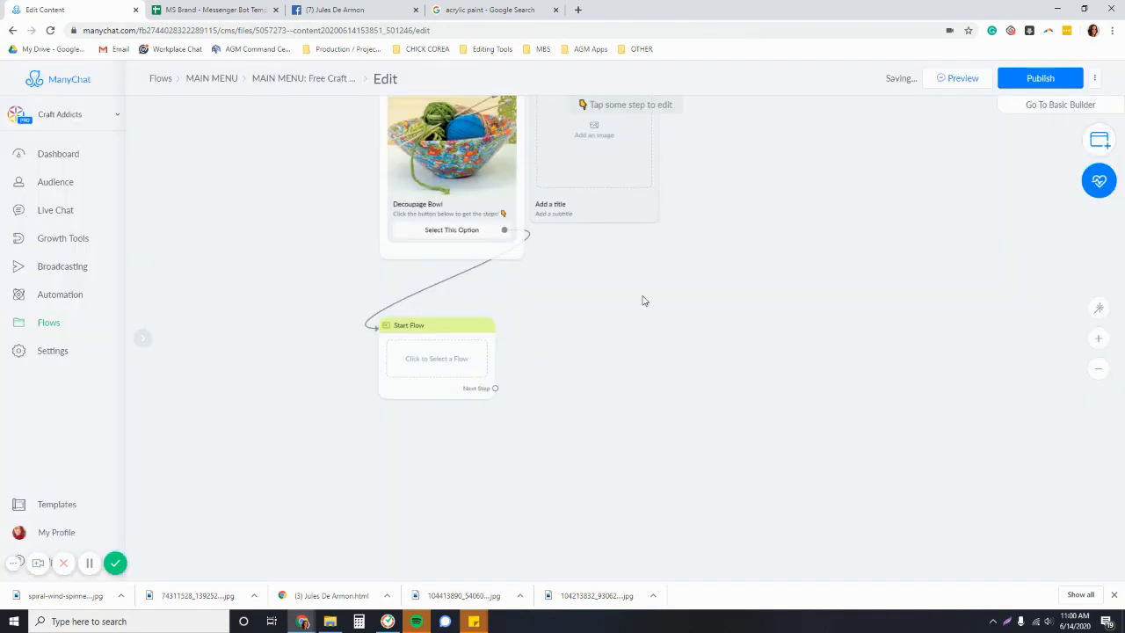
Step: Connect the Decoupage Bowl card's Select This Option button to a new Start Flow step
drag(644, 300, 668, 394)
scroll(462, 373, up, 3)
scroll(462, 374, down, 3)
scroll(528, 480, up, 3)
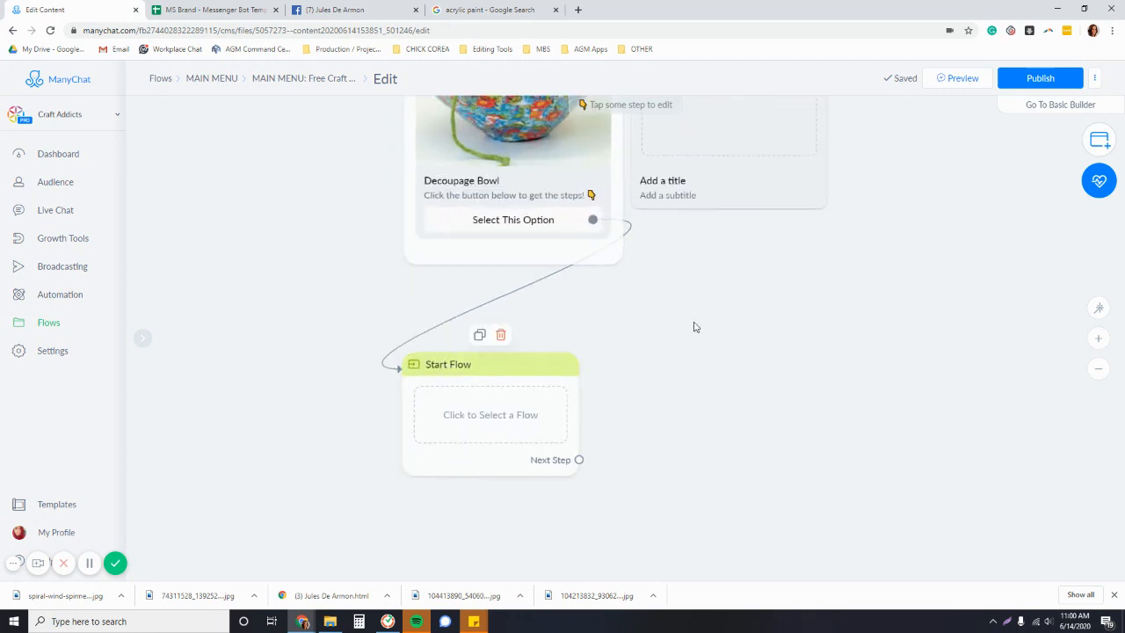
drag(696, 327, 652, 386)
drag(549, 279, 627, 376)
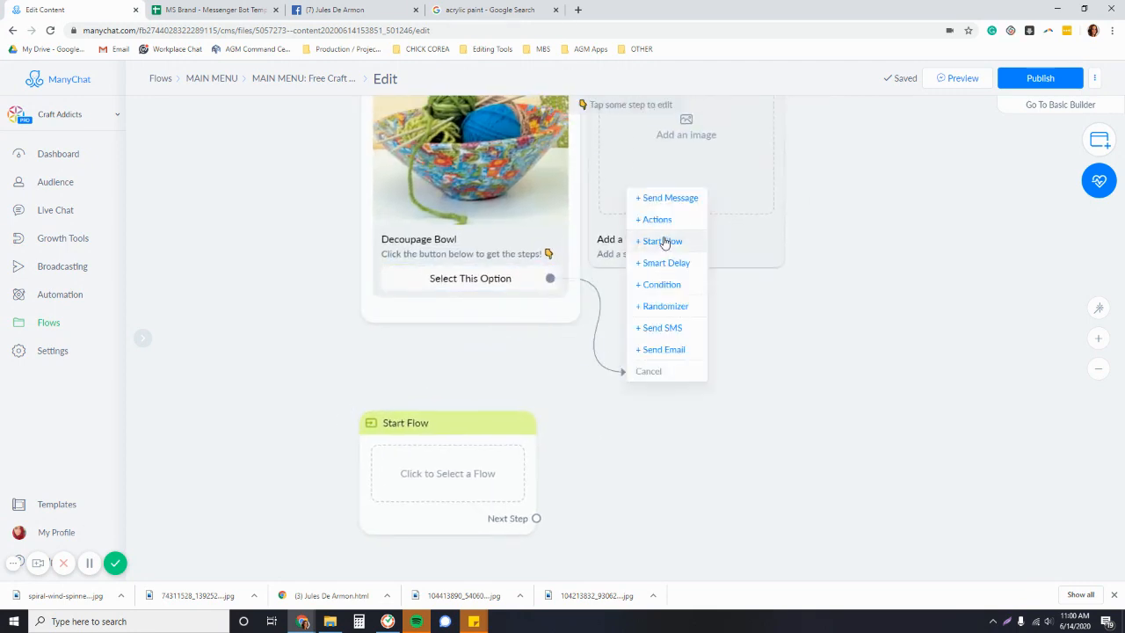
click(657, 281)
click(704, 390)
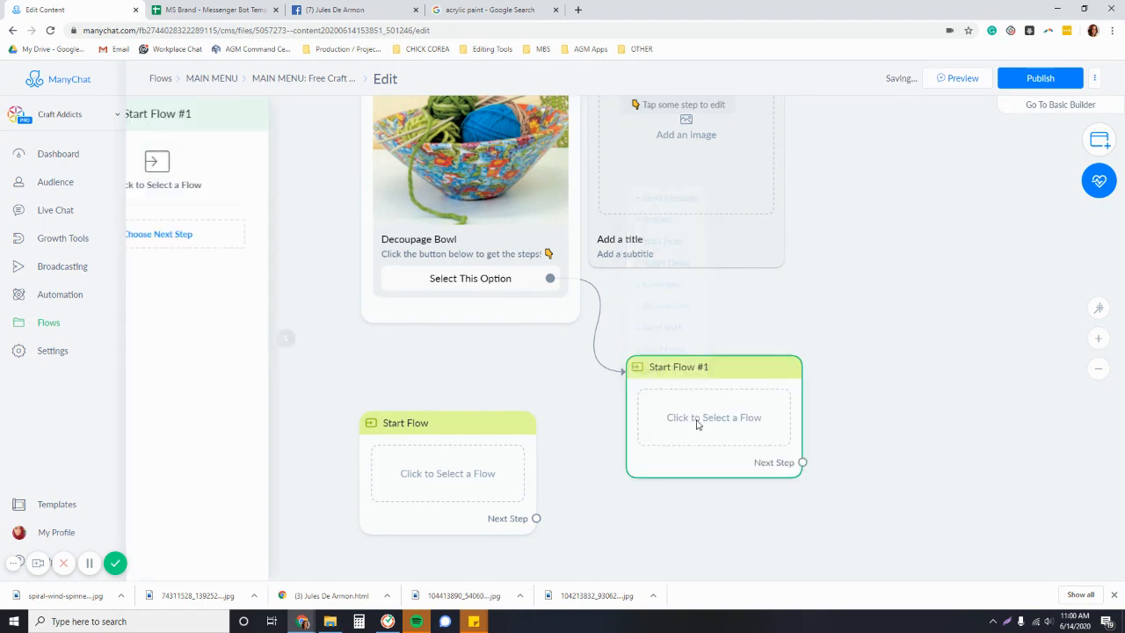
Step: Delete the old Start Flow step that is disconnected from the Decoupage Bowl card
click(239, 163)
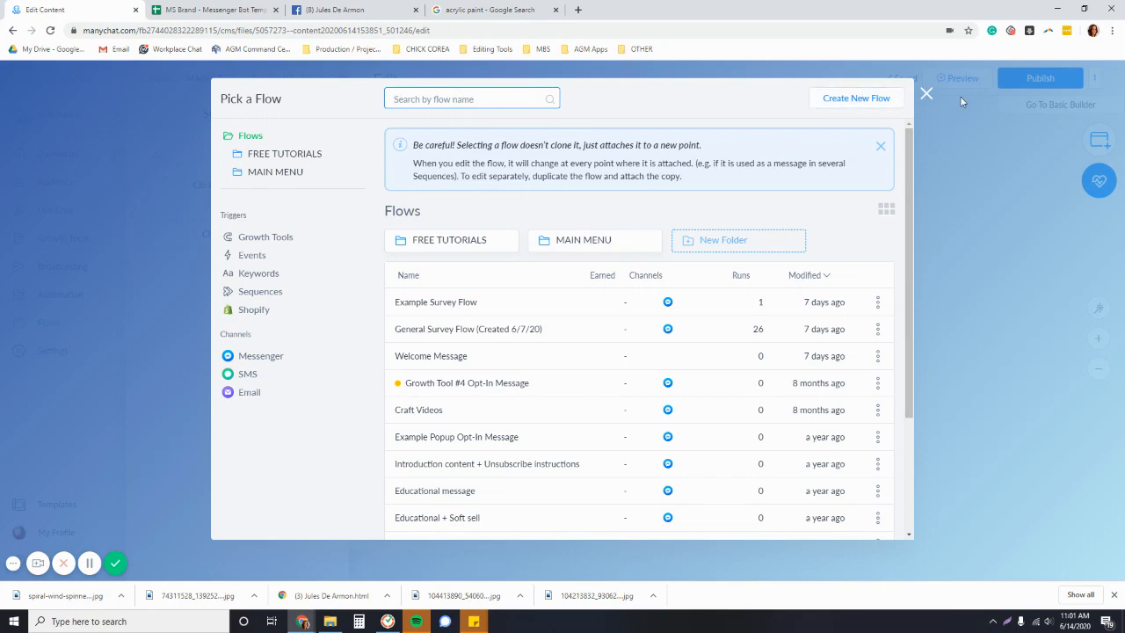
click(926, 93)
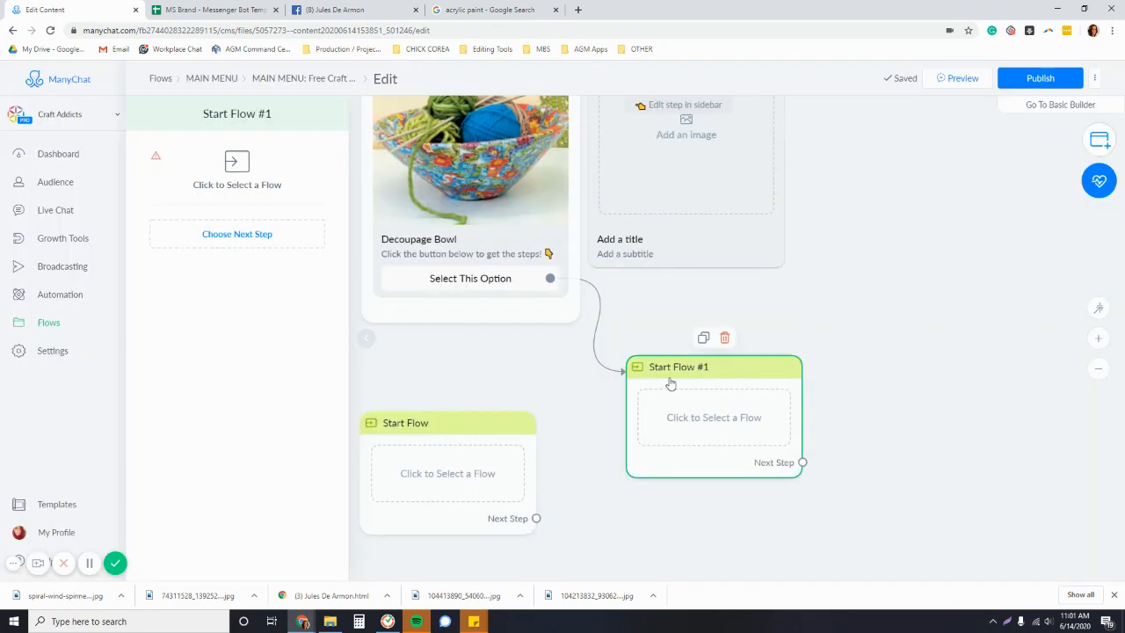
click(458, 392)
click(516, 290)
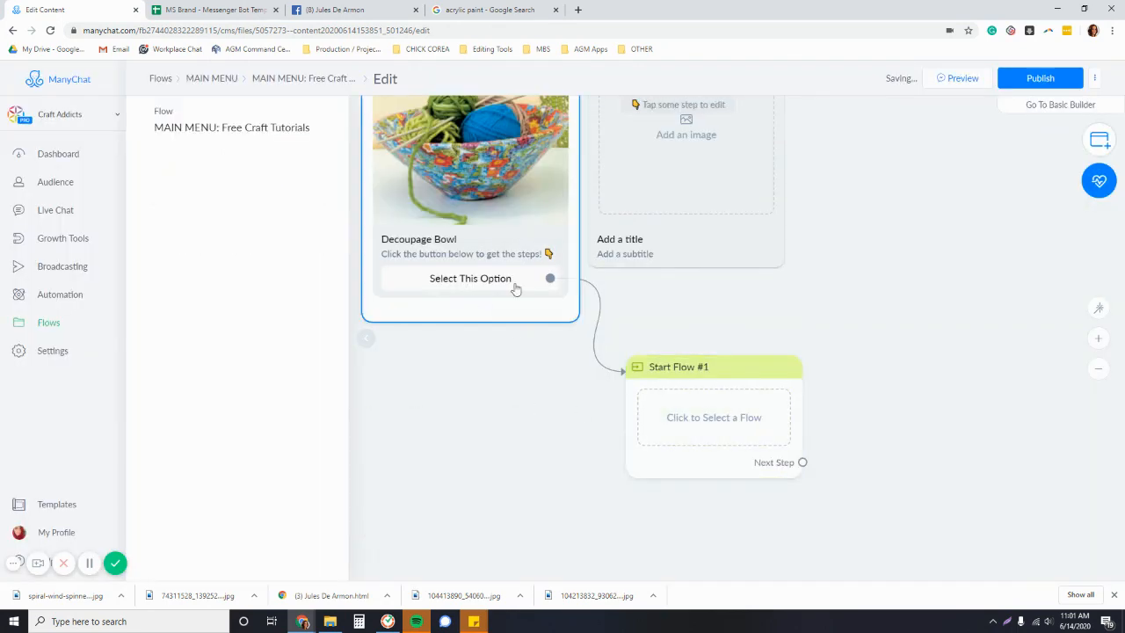
Step: Set the connected Start Flow step to Free Tutorial: Decoupage Bowl Instructions from the FREE TUTORIALS folder
click(708, 373)
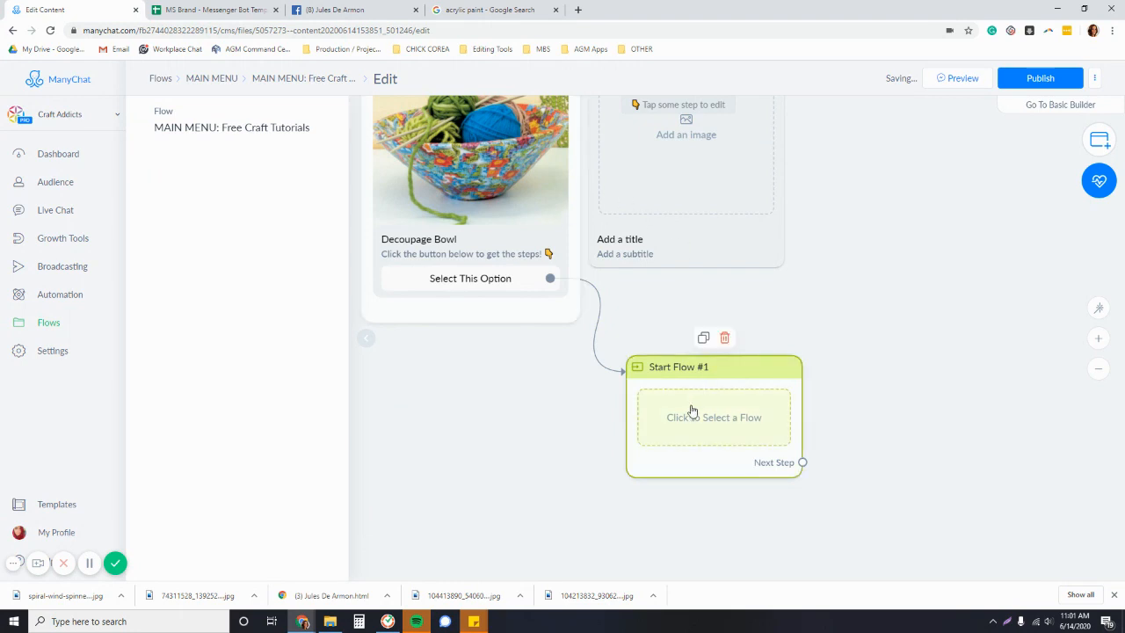
click(744, 439)
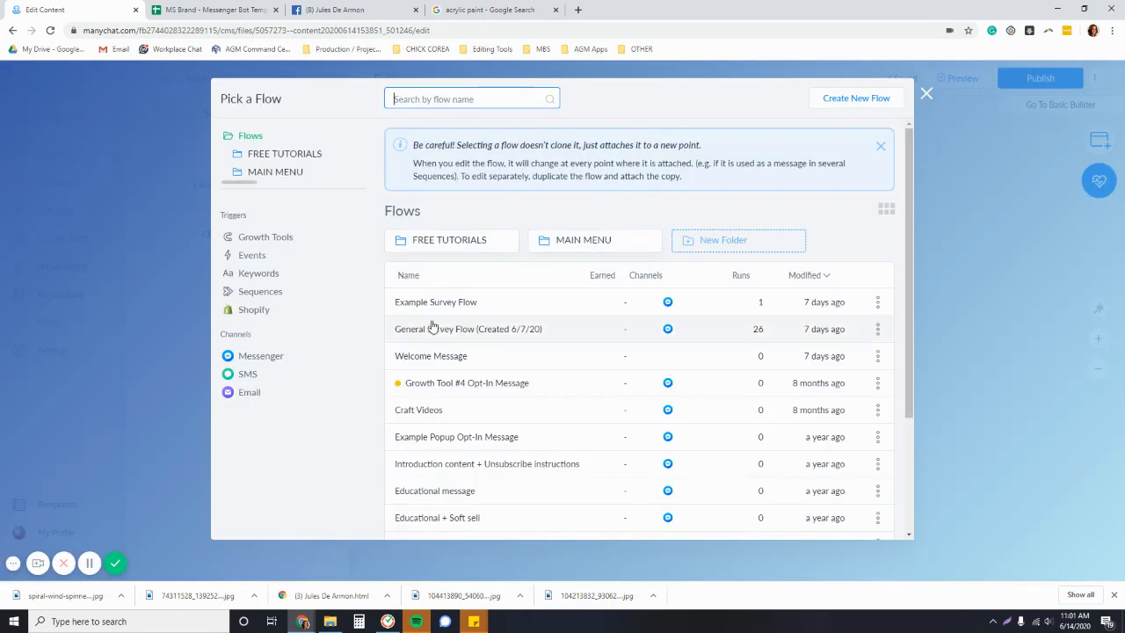
click(434, 242)
click(452, 306)
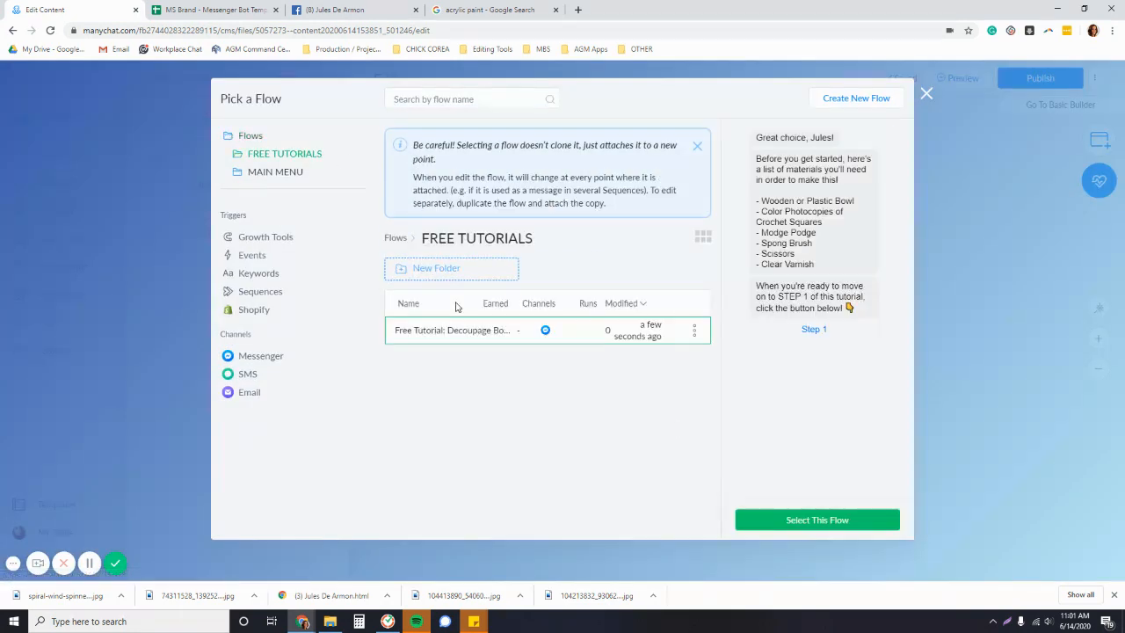
click(803, 521)
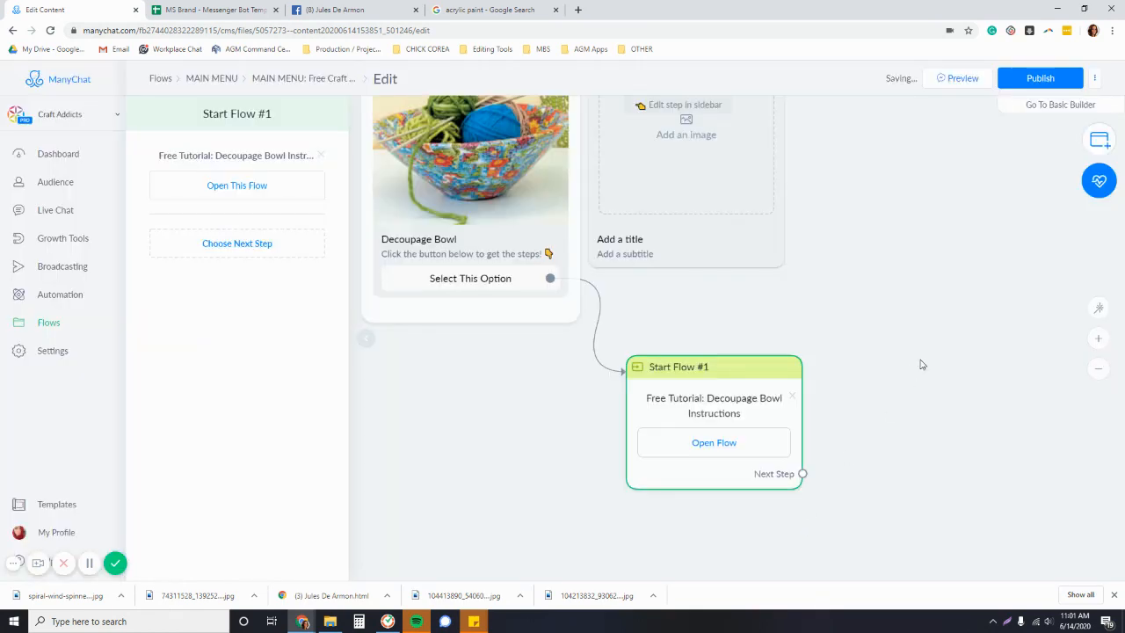
Step: Reposition the Start Flow #1 step directly beneath the Decoupage Bowl card
drag(921, 365, 981, 318)
drag(781, 333, 585, 361)
drag(808, 322, 851, 372)
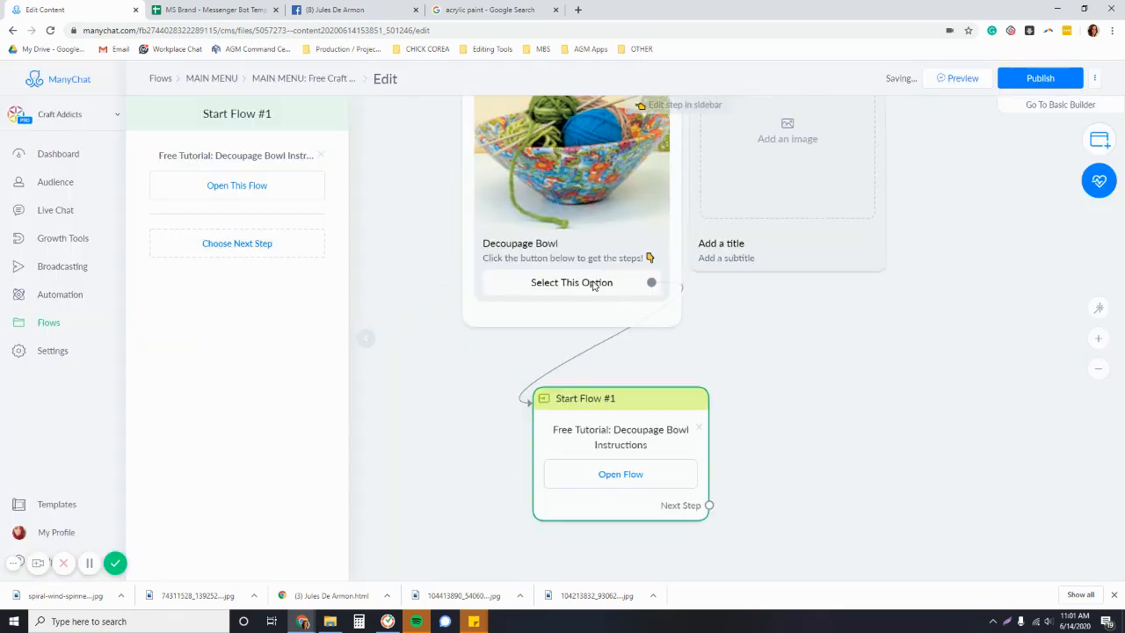
drag(591, 448, 576, 447)
scroll(603, 458, down, 2)
drag(732, 422, 739, 453)
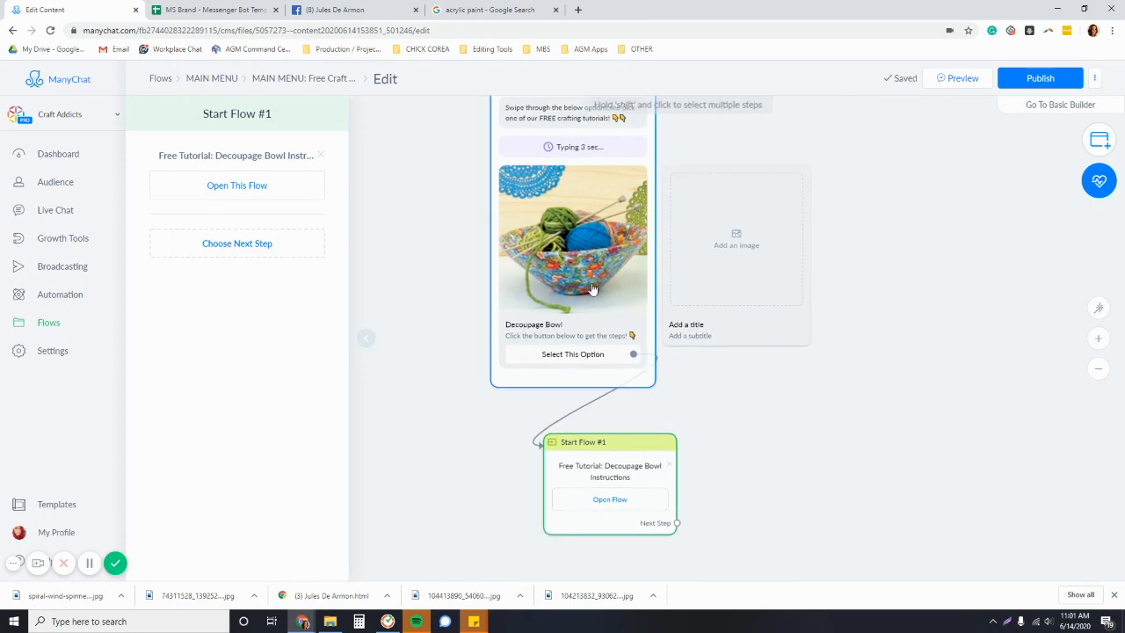
scroll(592, 290, down, 2)
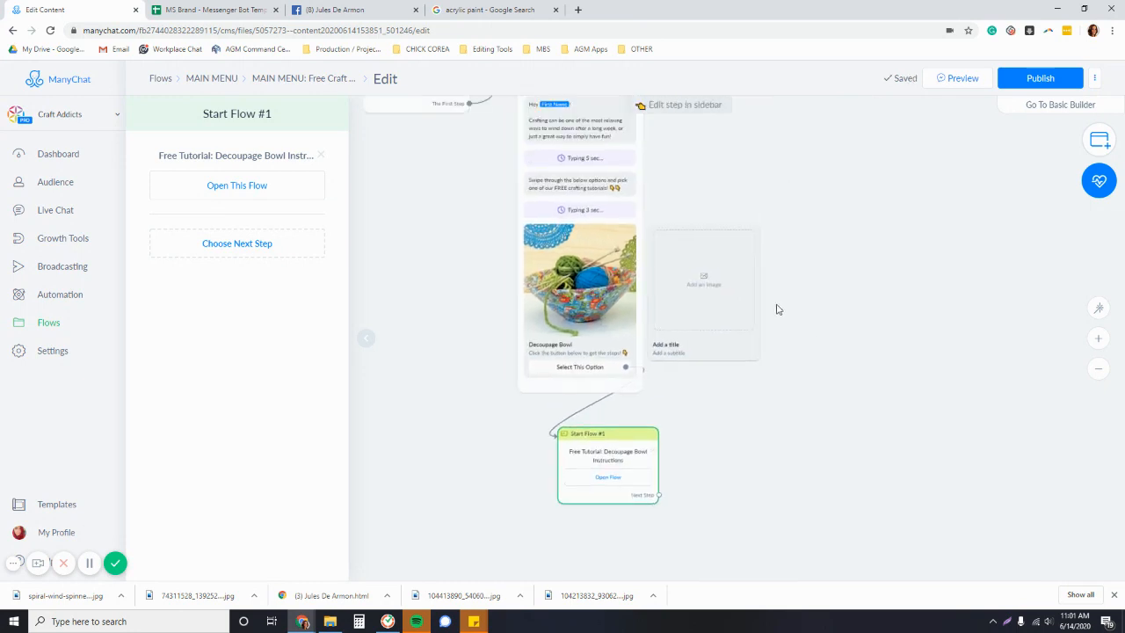
drag(776, 308, 755, 381)
drag(834, 393, 865, 366)
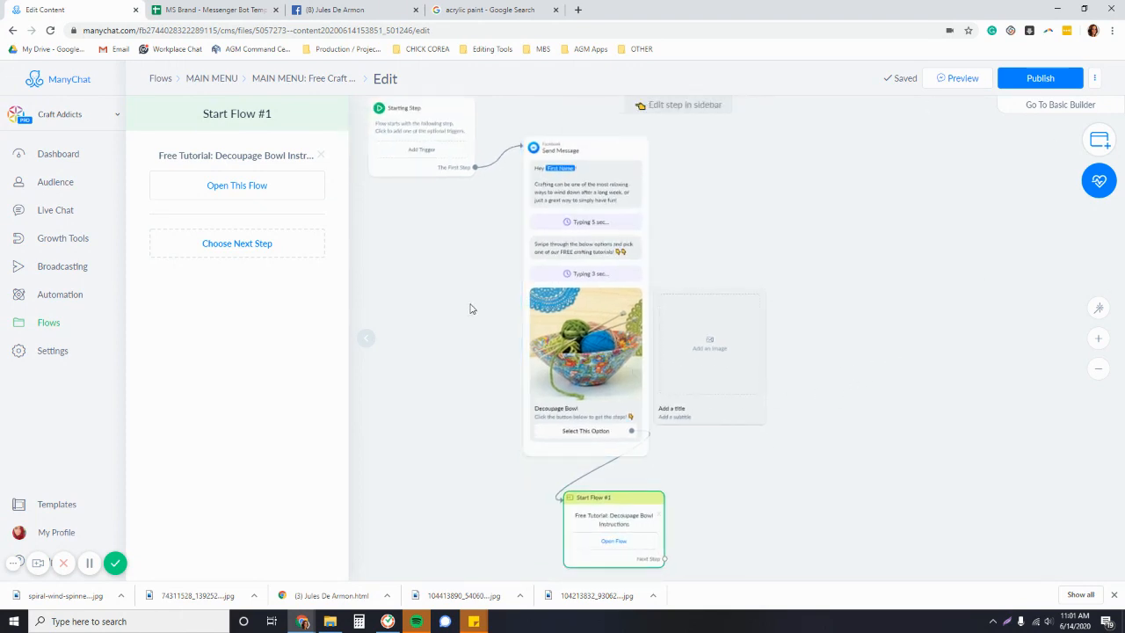
click(94, 562)
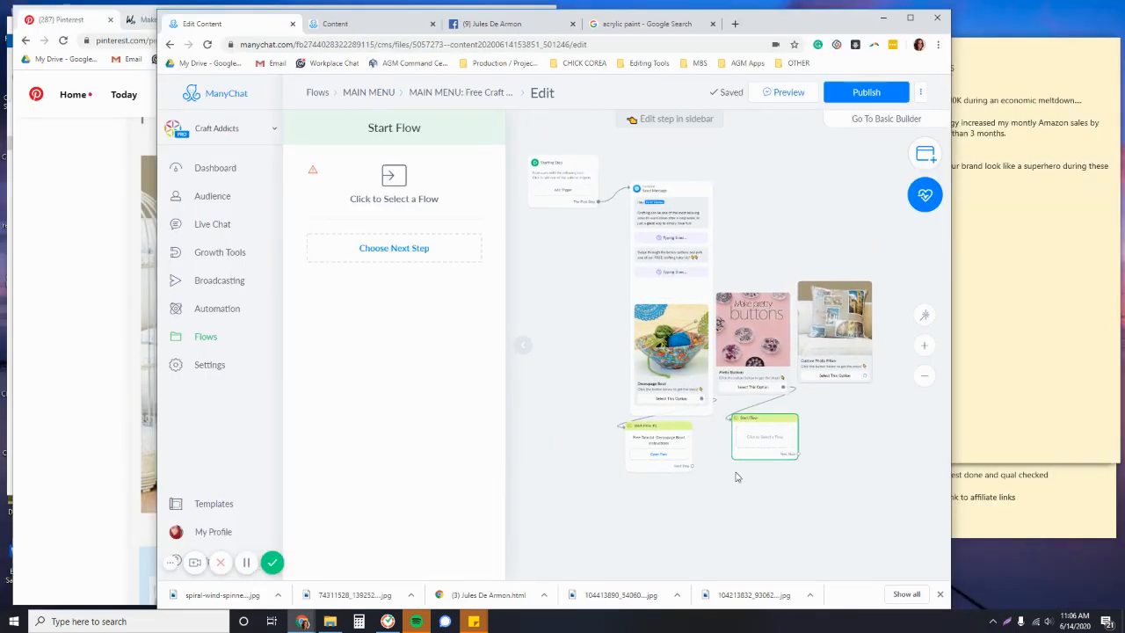
Step: Widen the browser window and examine the Decoupage Bowl, Pretty Buttons and Custom Photo Pillow cards with their Start Flow connections
scroll(803, 461, up, 5)
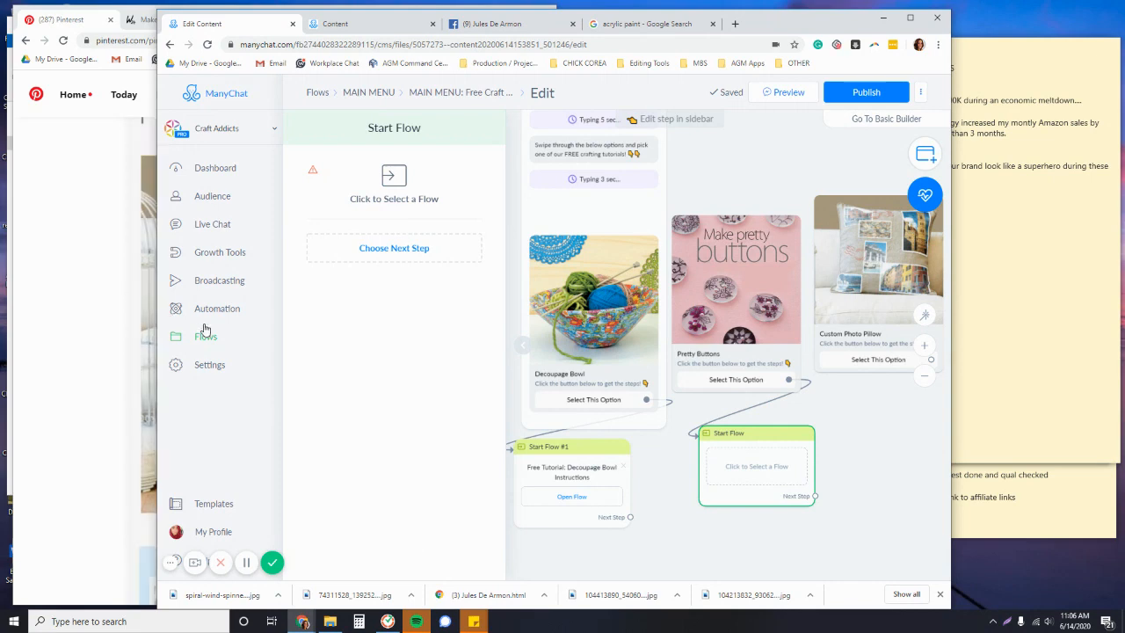
drag(159, 373, 25, 368)
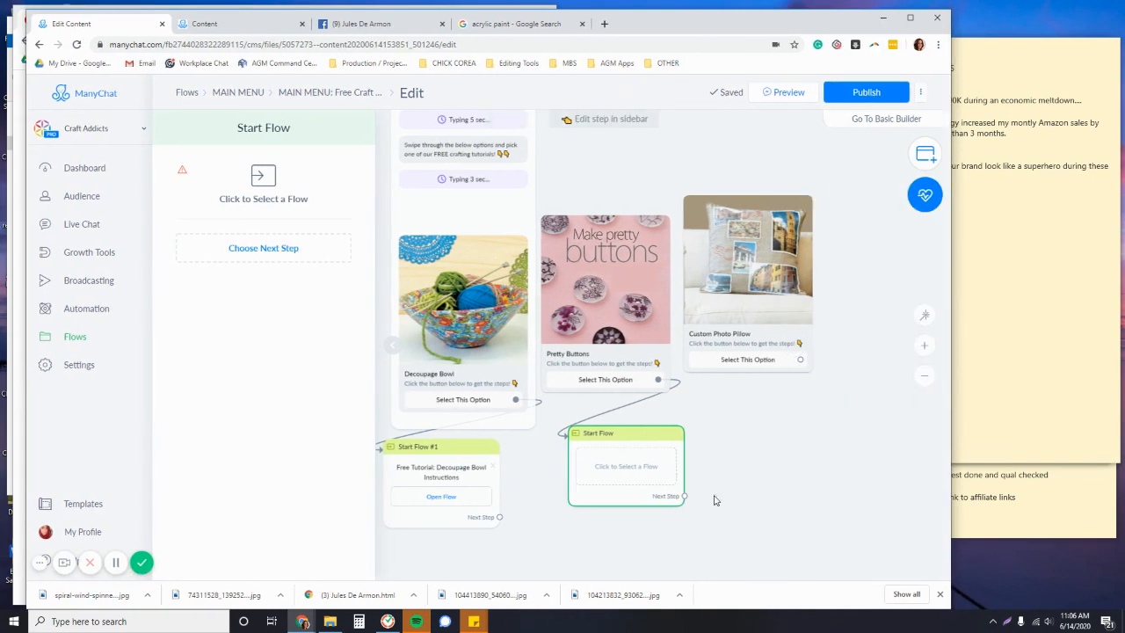
scroll(793, 502, down, 2)
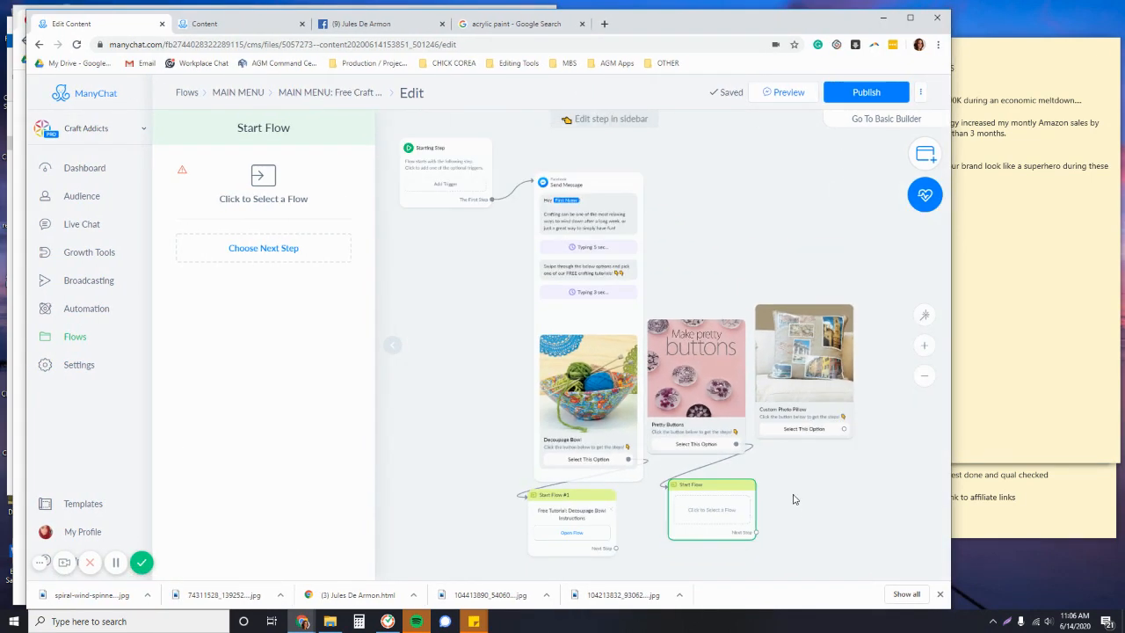
scroll(766, 518, up, 3)
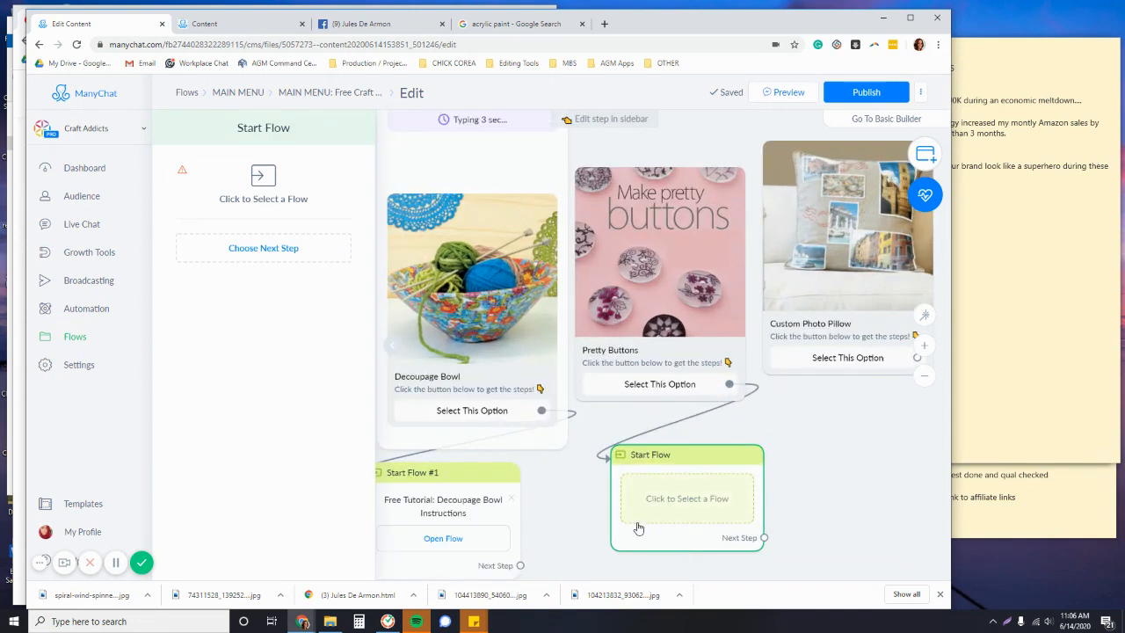
scroll(596, 552, down, 3)
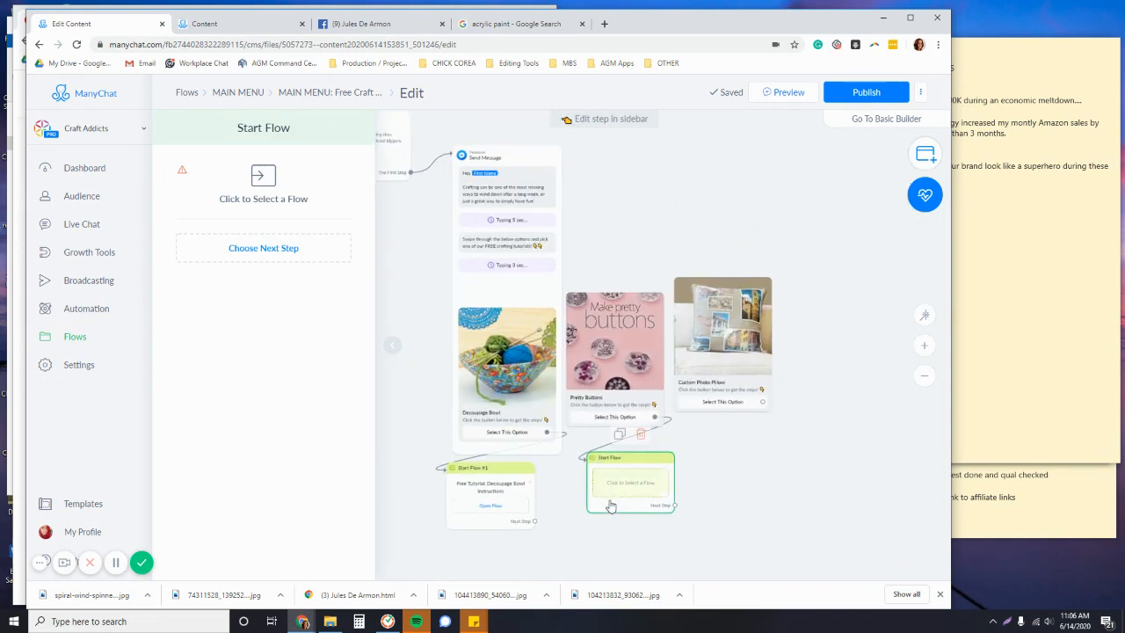
scroll(640, 513, up, 3)
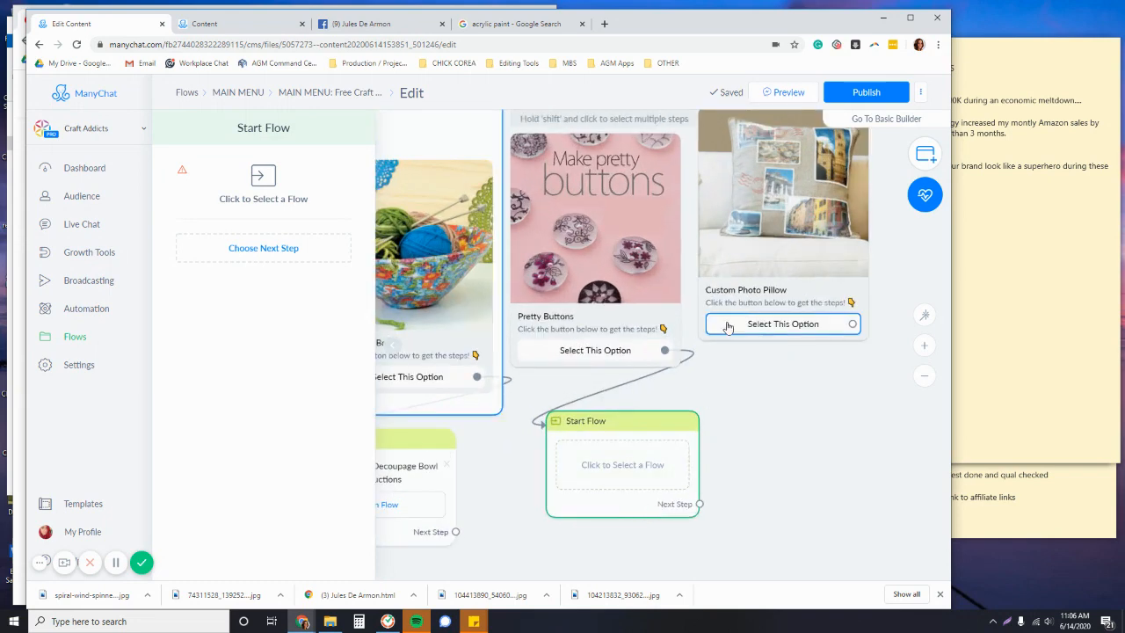
Step: Set the Start Flow step of the Pretty Buttons card to Free Tutorial: Pretty Buttons and reposition it closer beneath the card
click(620, 465)
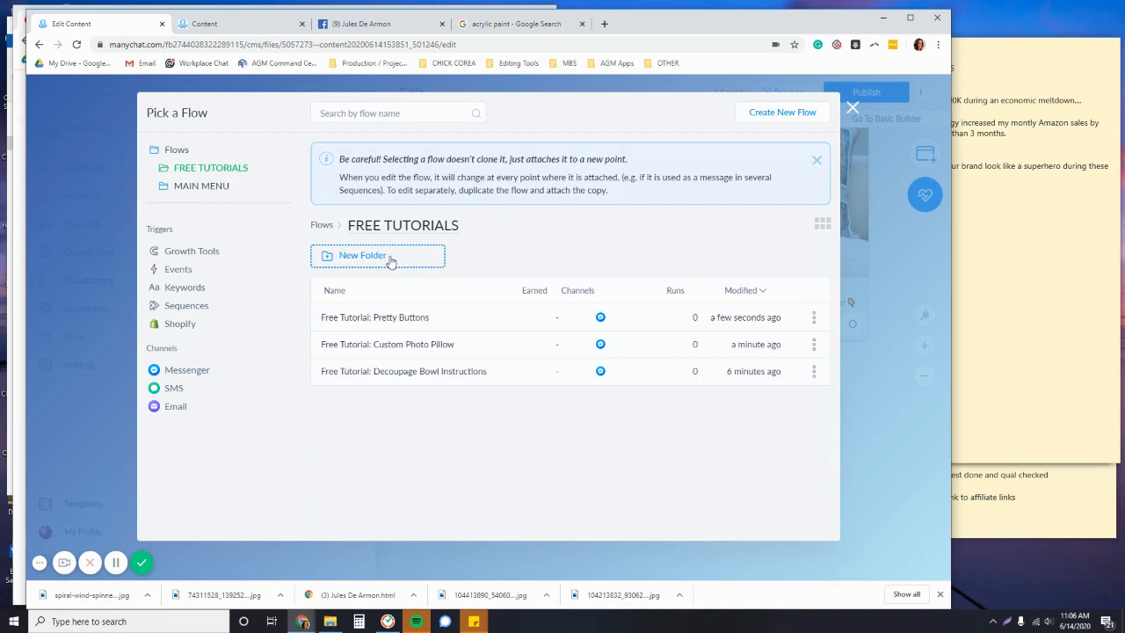
click(406, 315)
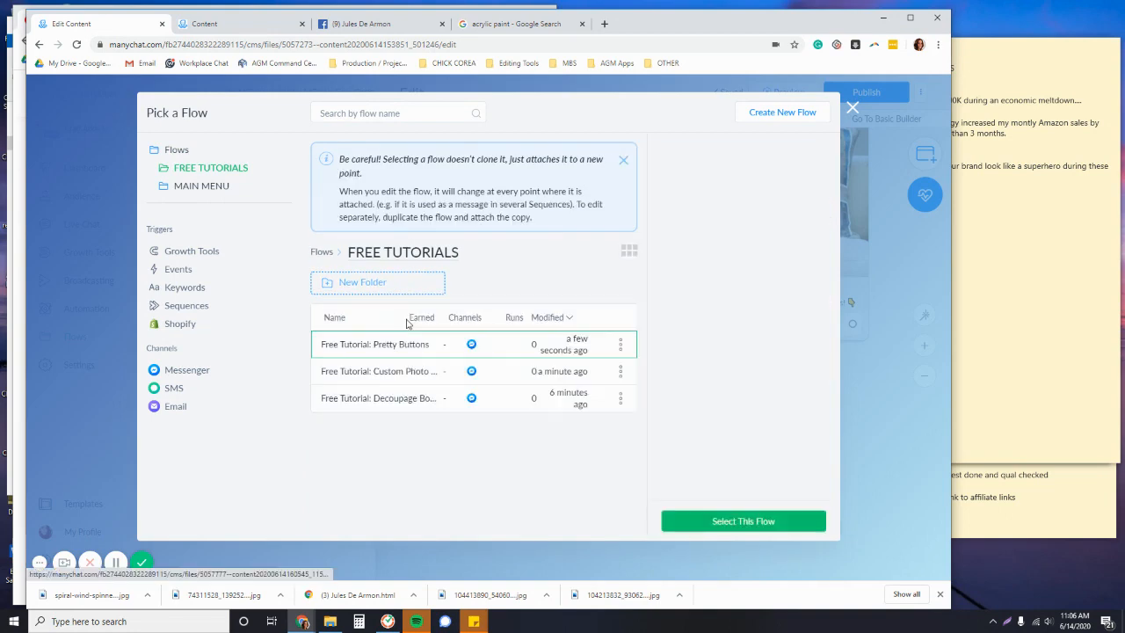
click(756, 523)
drag(777, 483, 723, 446)
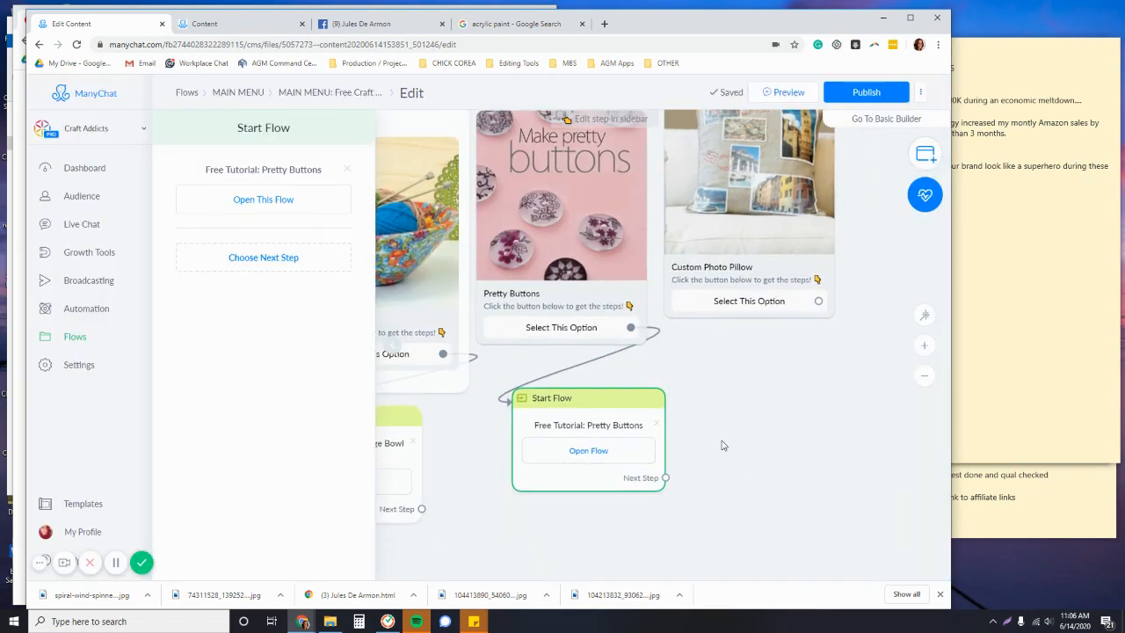
drag(557, 405, 528, 401)
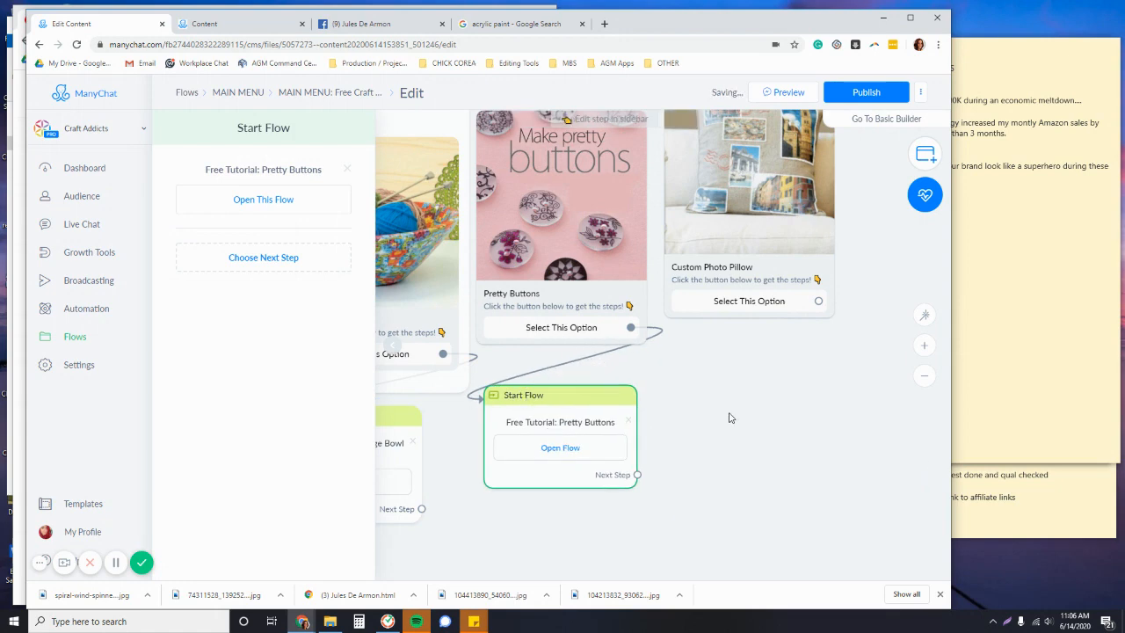
Step: Connect the Custom Photo Pillow card's Select This Option button to a new Start Flow step placed beneath the card
drag(725, 402, 657, 396)
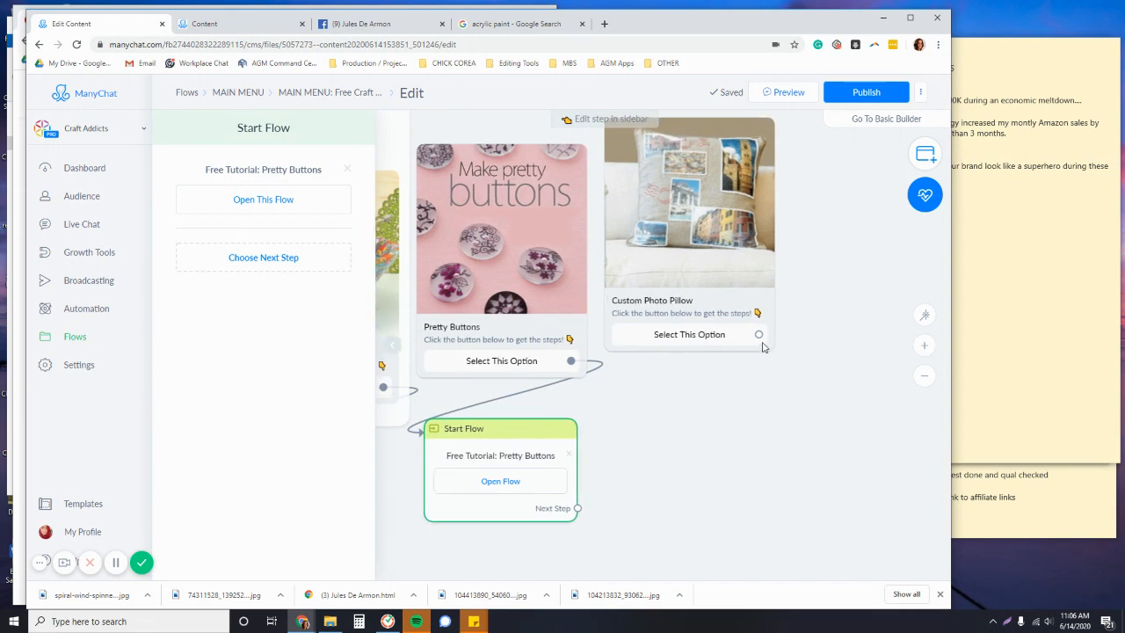
click(758, 334)
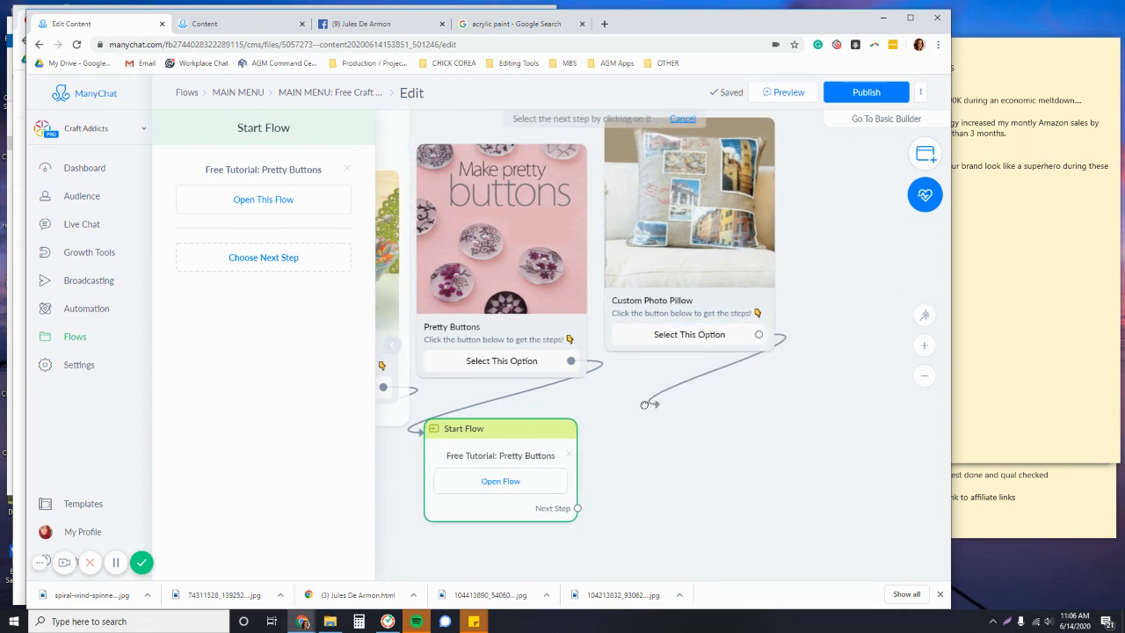
click(639, 417)
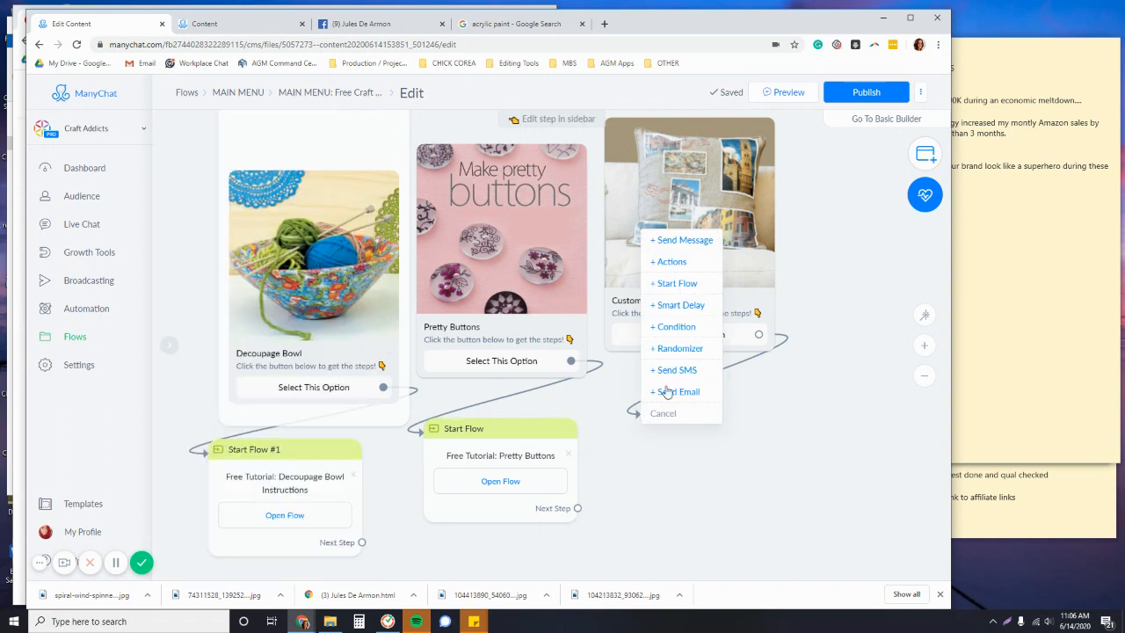
click(680, 285)
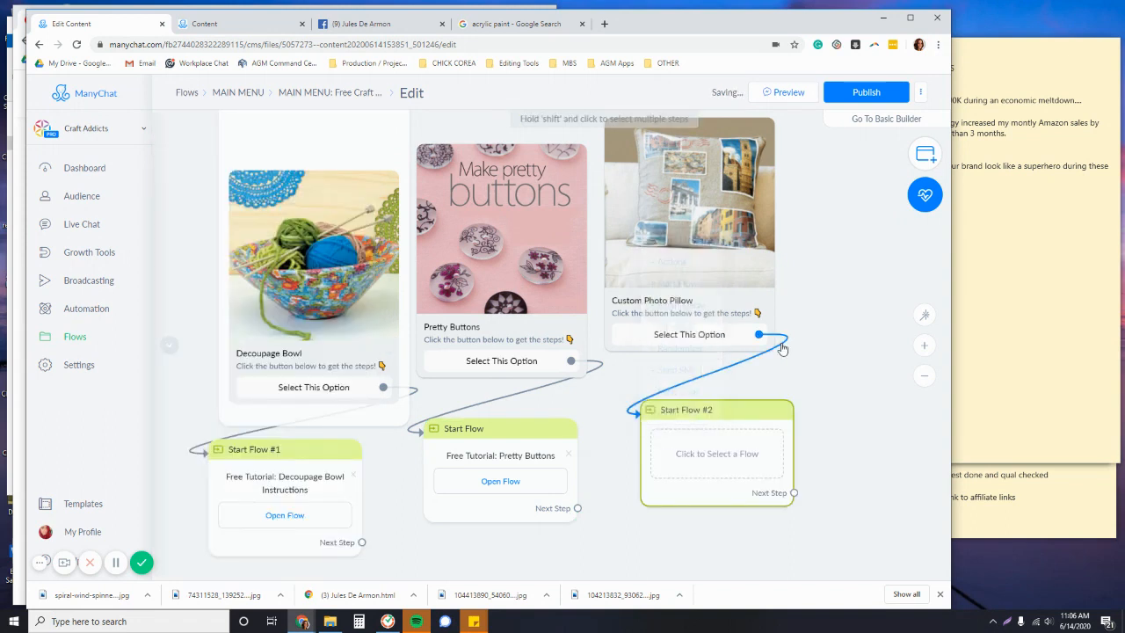
Step: Set the Start Flow #2 step to Free Tutorial: Custom Photo Pillow from the FREE TUTORIALS folder
click(711, 458)
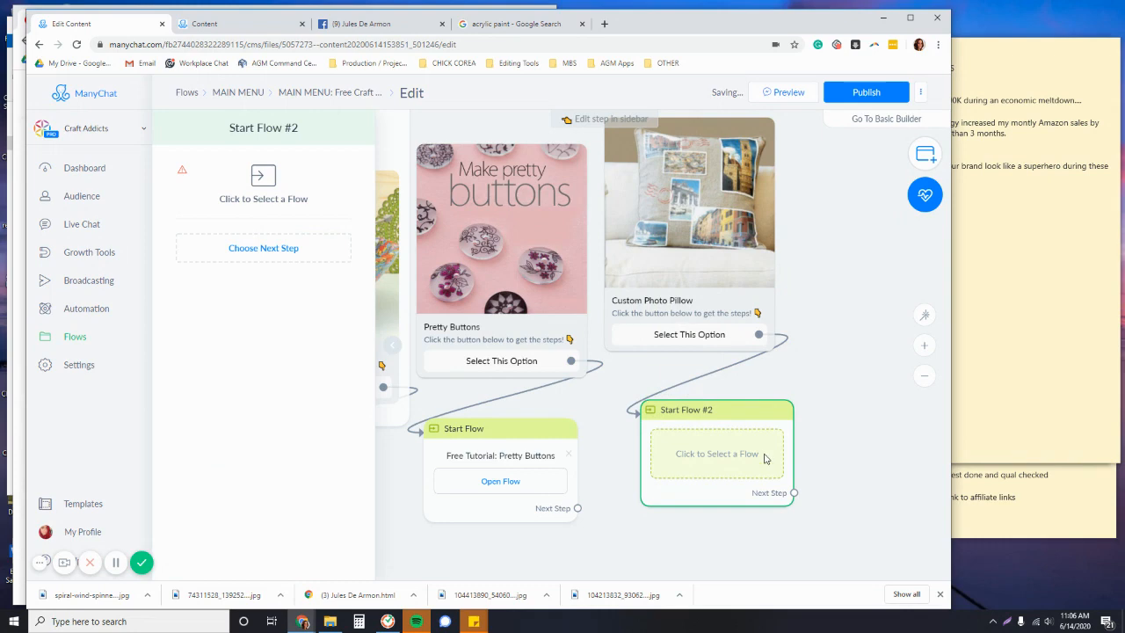
click(263, 180)
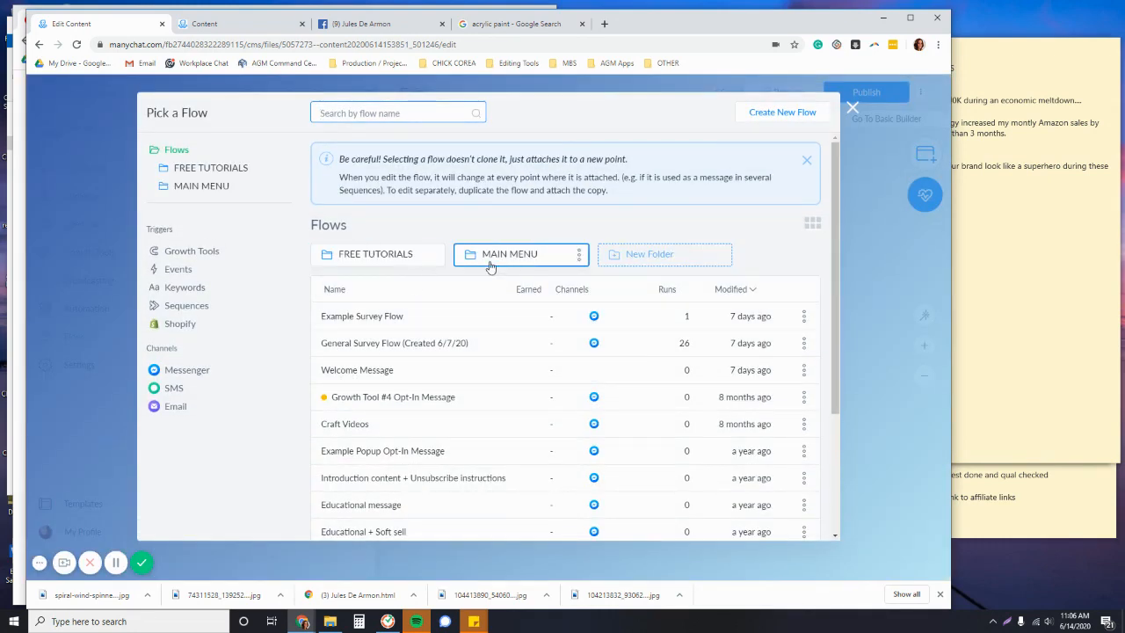
click(377, 260)
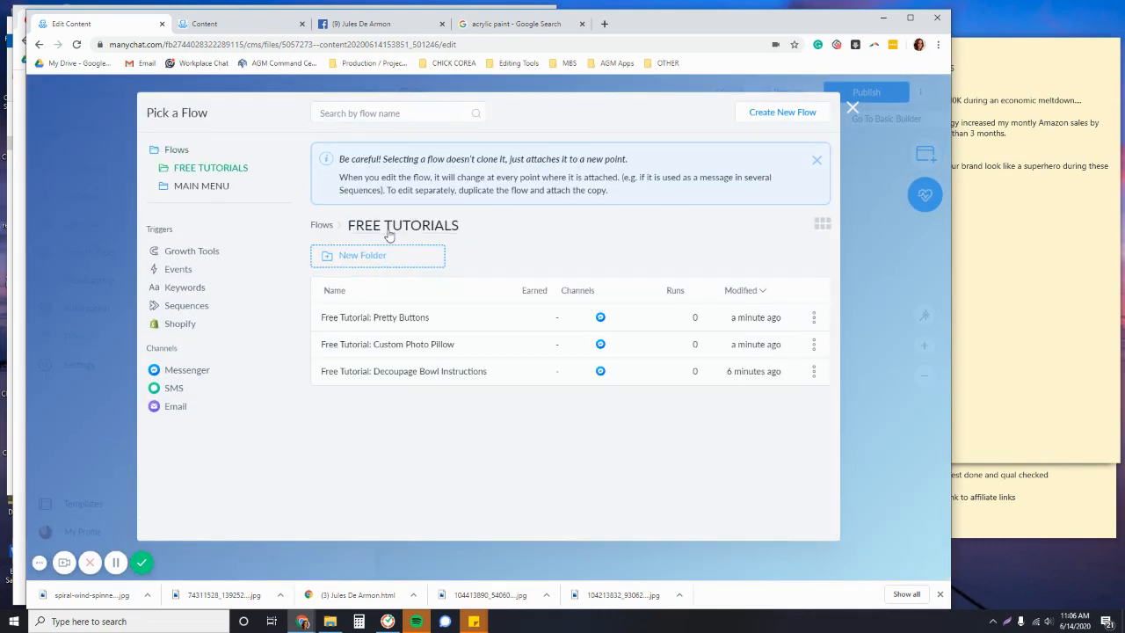
click(420, 344)
click(742, 521)
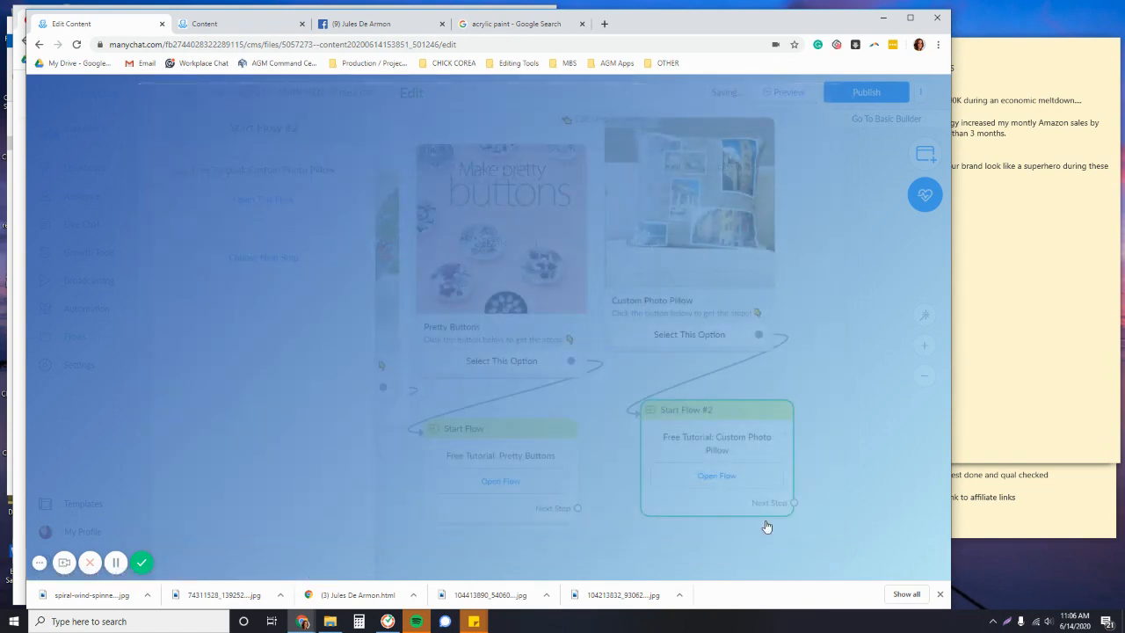
Step: Publish the Free Craft Tutorials flow and return to the MAIN MENU folder
click(866, 102)
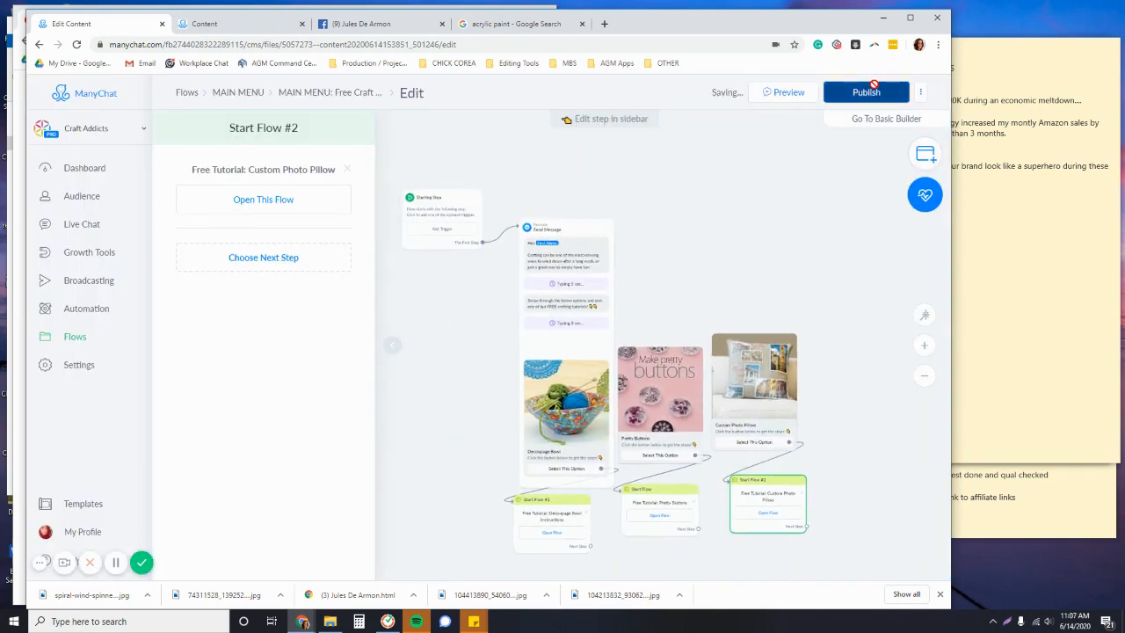
click(280, 94)
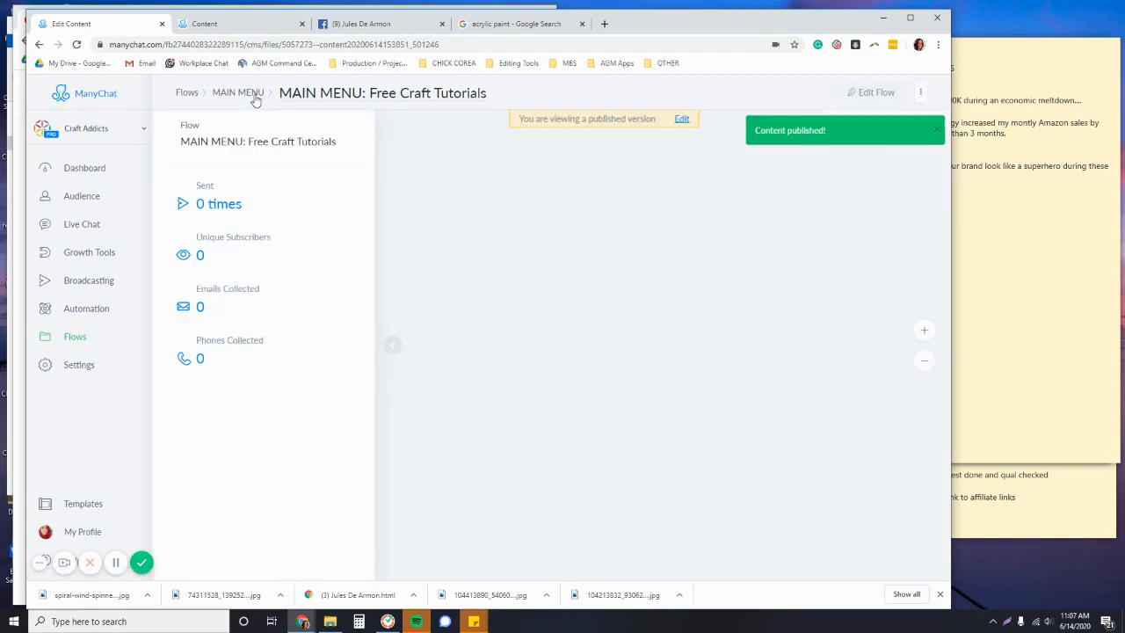
click(253, 95)
triple_click(559, 322)
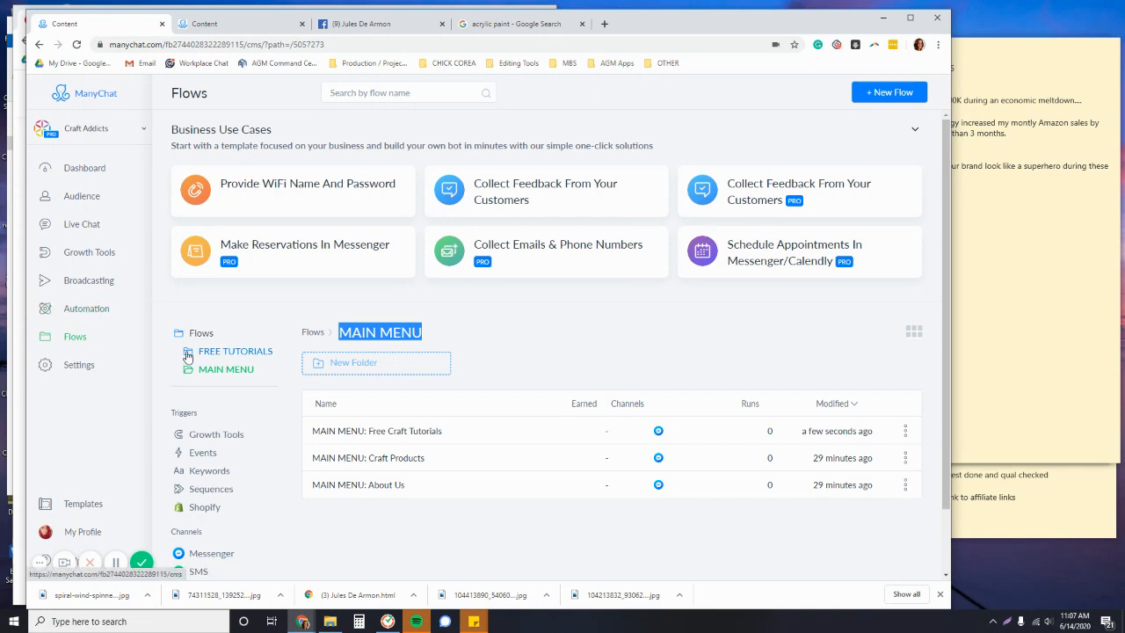
Step: Open the bot's Main Menu automation for editing and add a first menu item named About Us
click(91, 315)
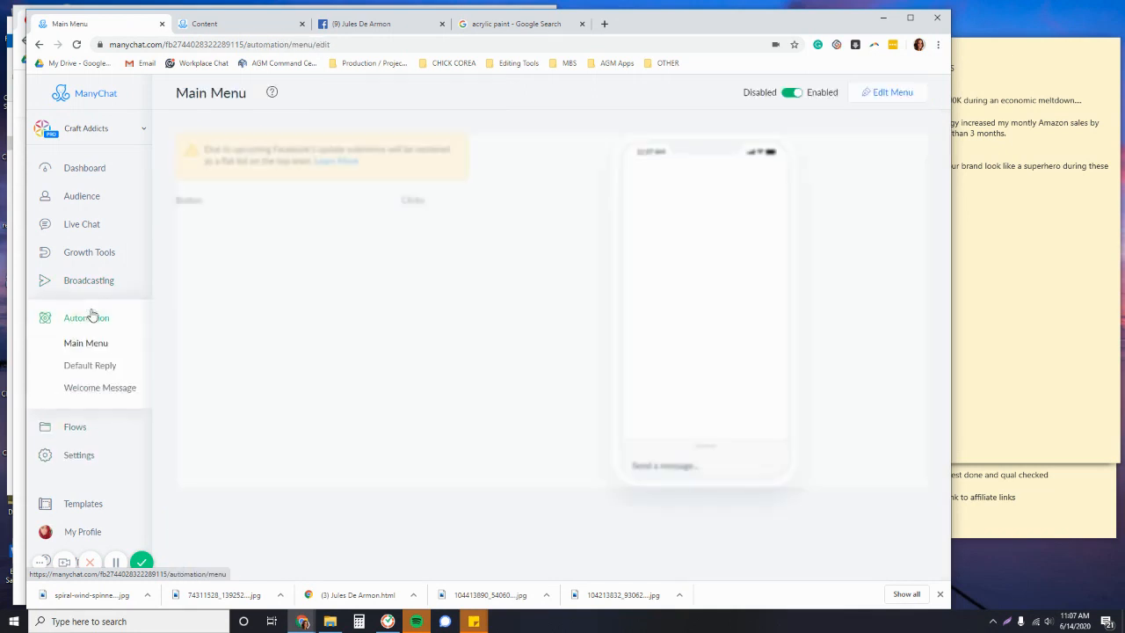
click(90, 344)
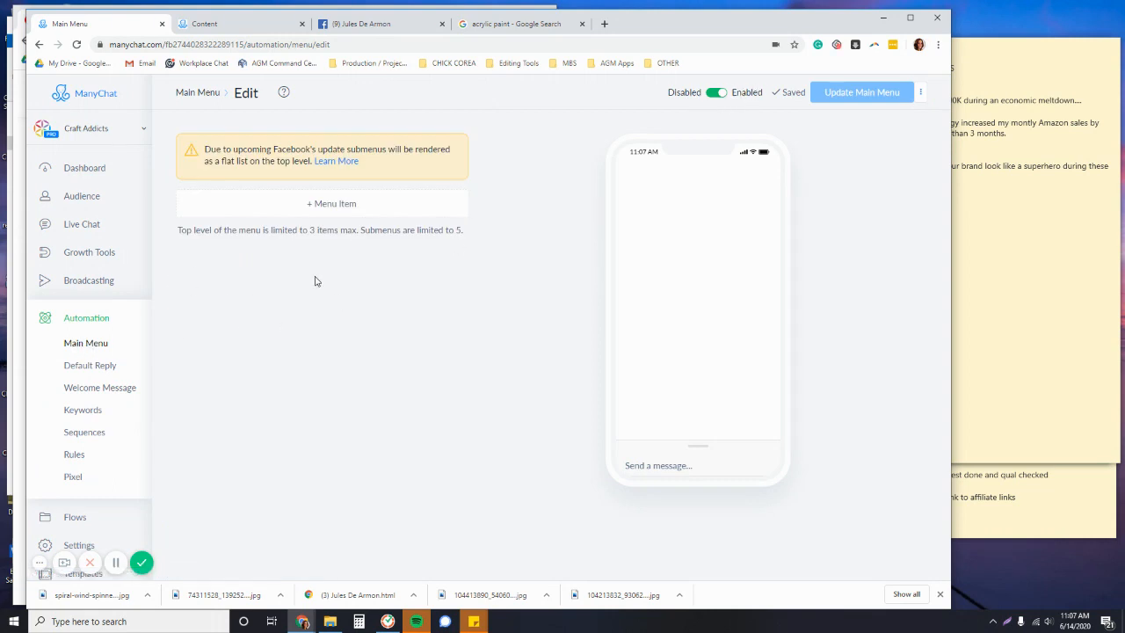
click(324, 205)
click(236, 202)
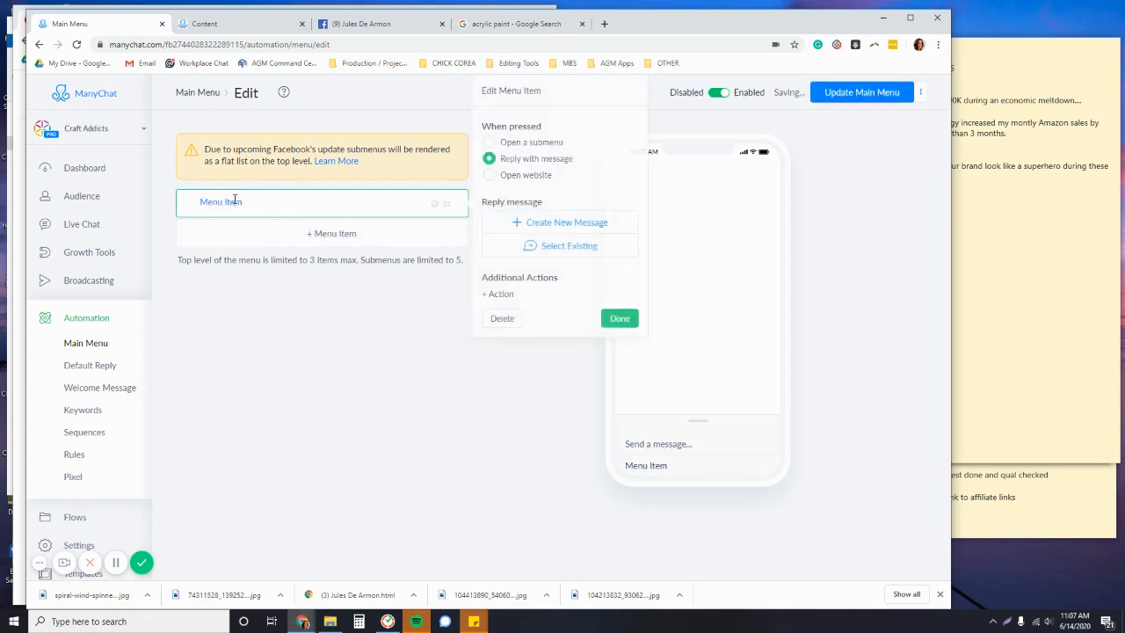
drag(242, 202, 174, 202)
text(About U)
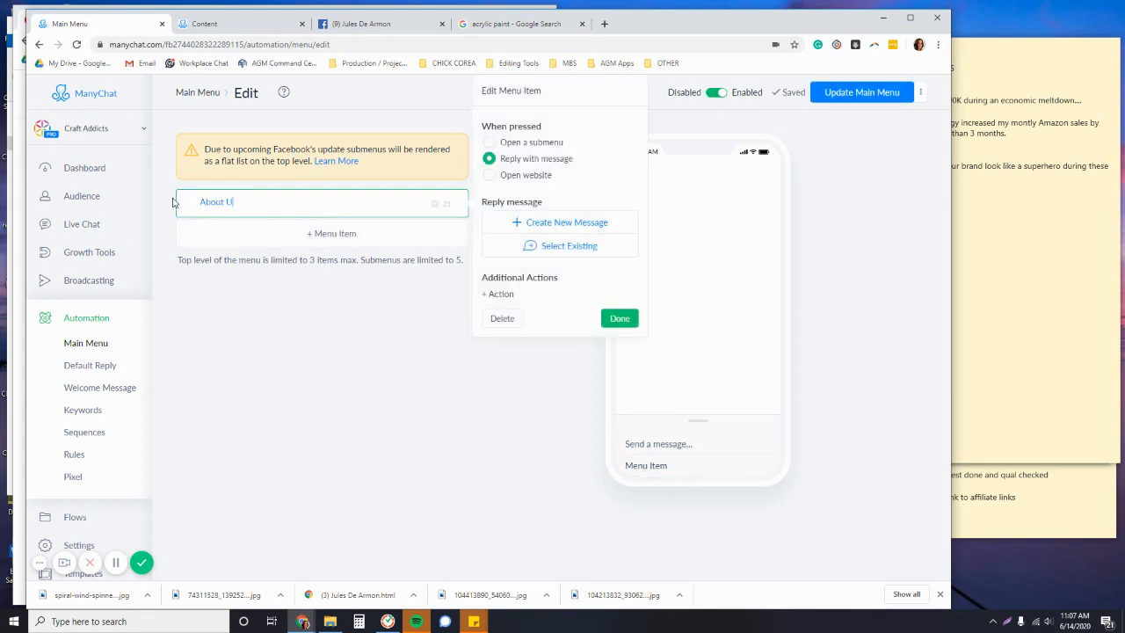
text(s)
Step: Set the About Us item's reply message to the existing MAIN MENU: About Us flow from the MAIN MENU folder
click(562, 249)
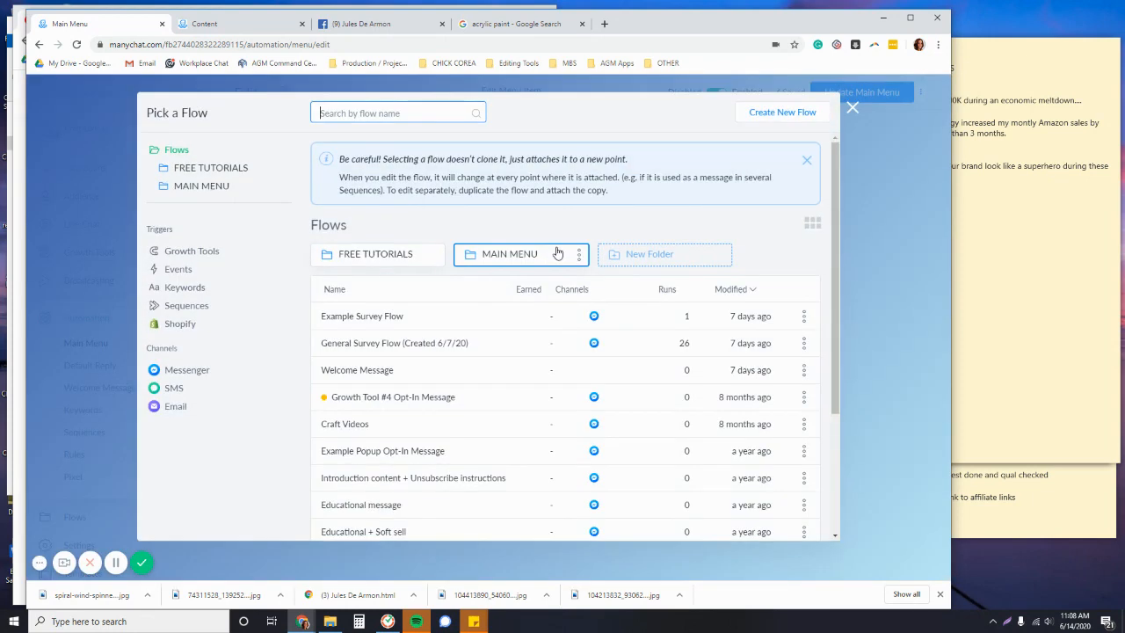
click(380, 258)
click(319, 226)
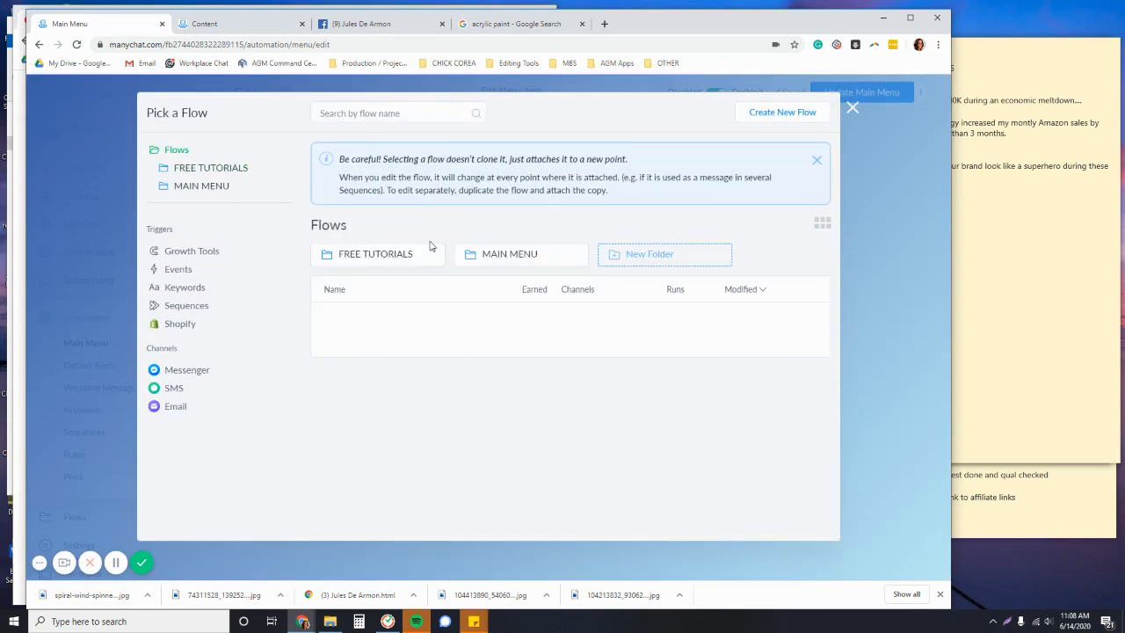
click(518, 255)
click(422, 371)
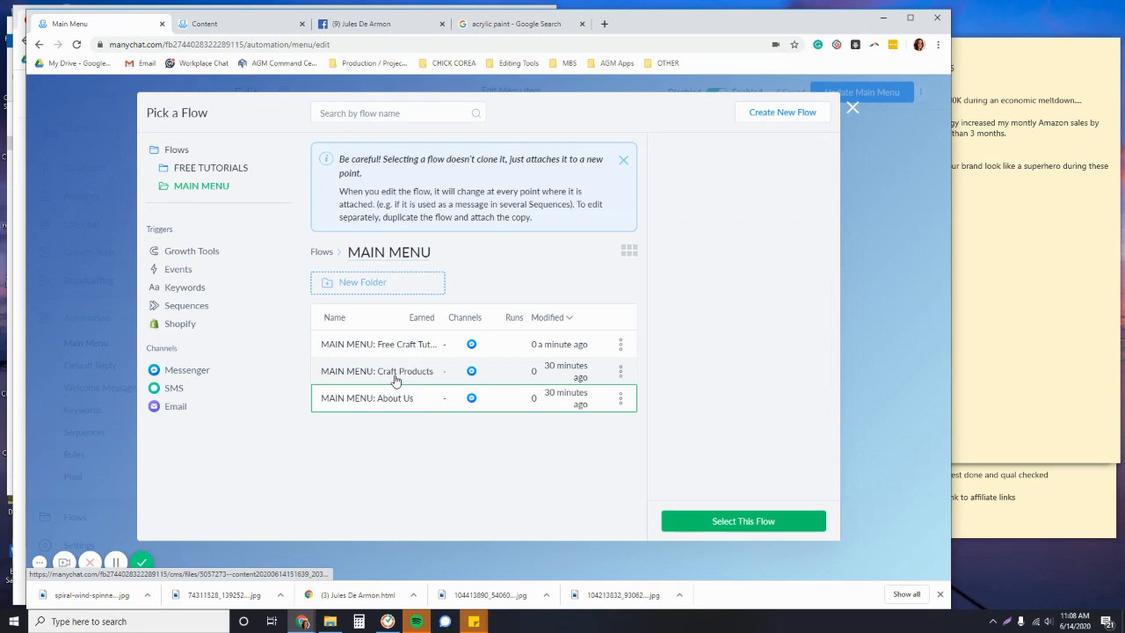
click(743, 521)
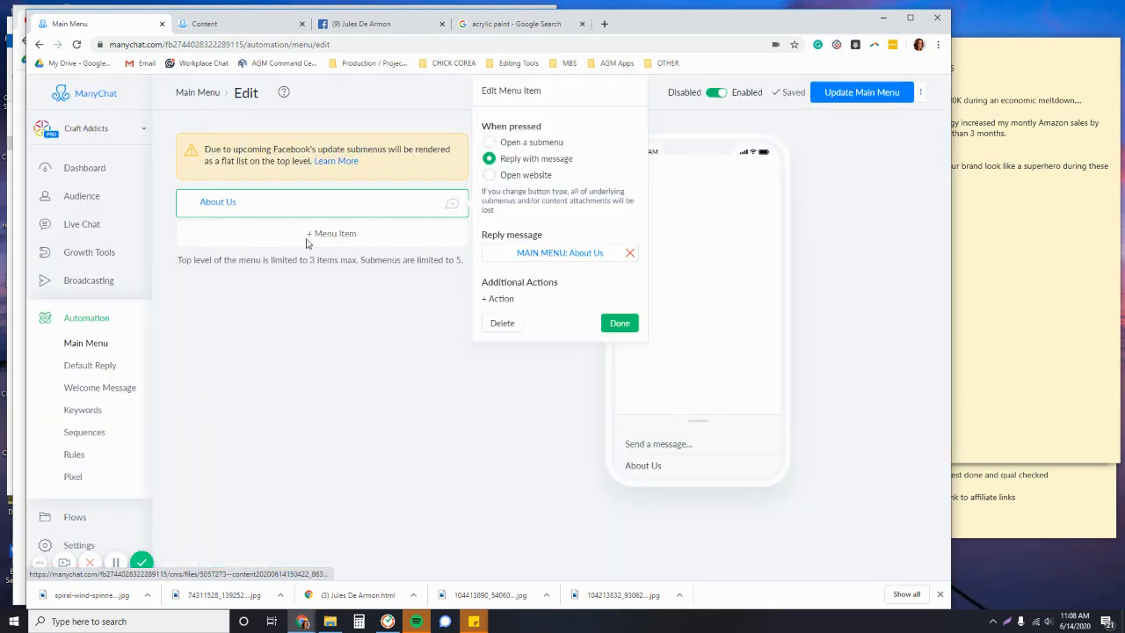
Step: Add a second menu item and name it Free Tutorials
click(307, 234)
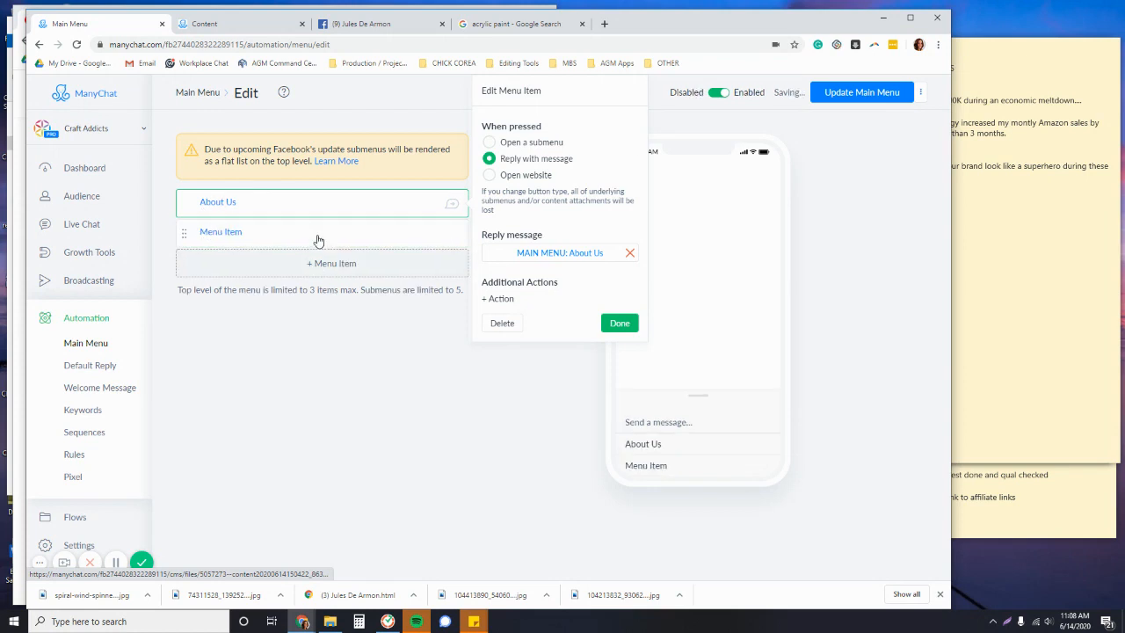
click(227, 237)
drag(244, 234, 182, 236)
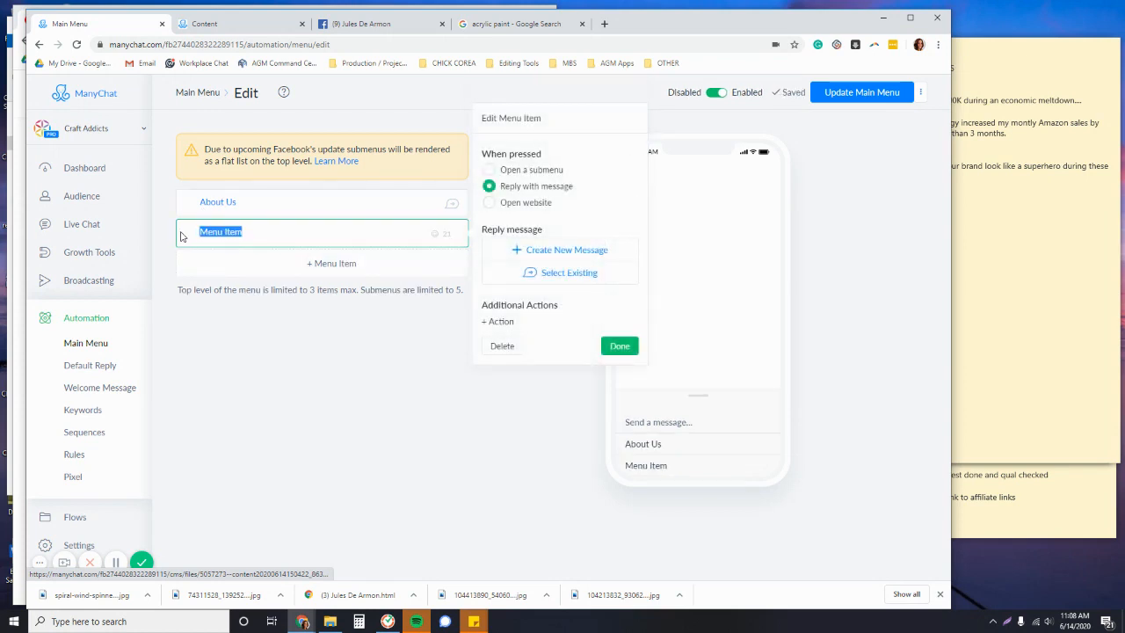
text(Free )
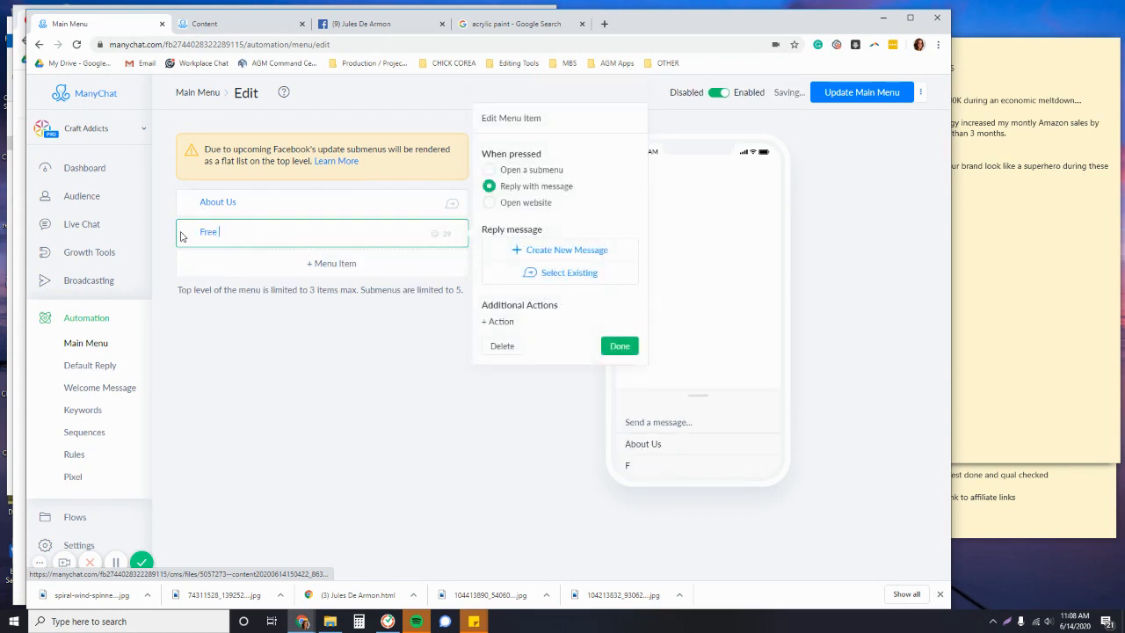
text(Craft)
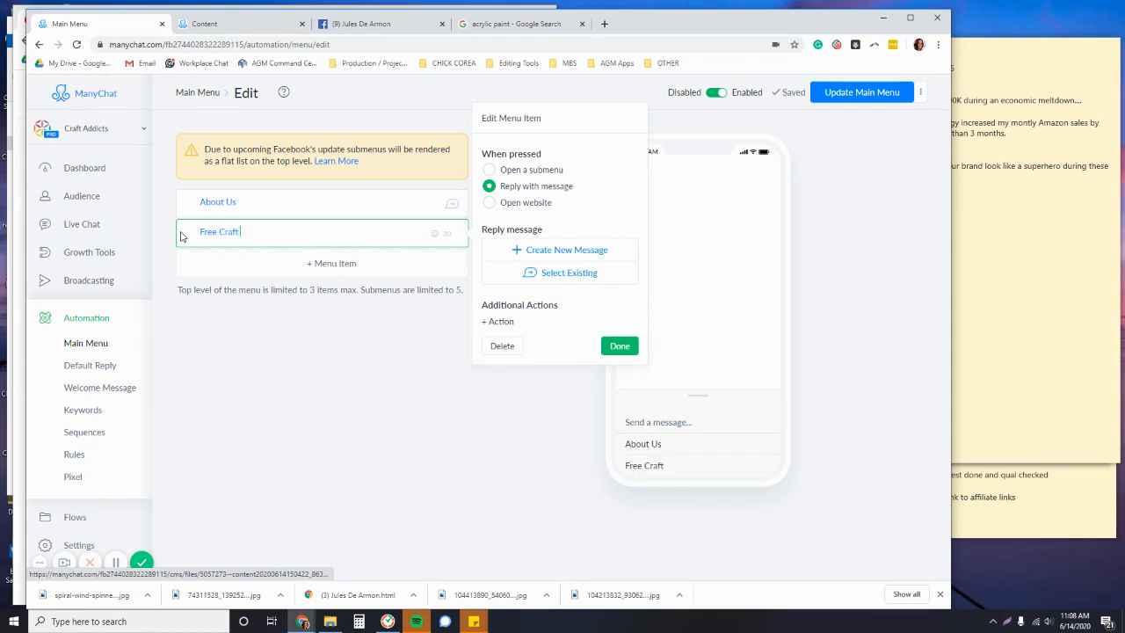
text( T)
key(BackSpace)
key(BackSpace)
key(BackSpace)
key(BackSpace)
key(BackSpace)
key(BackSpace)
text(Tut)
Step: Search the emojis for "light" and insert the light bulb before the Free Tutorials item's name
click(435, 235)
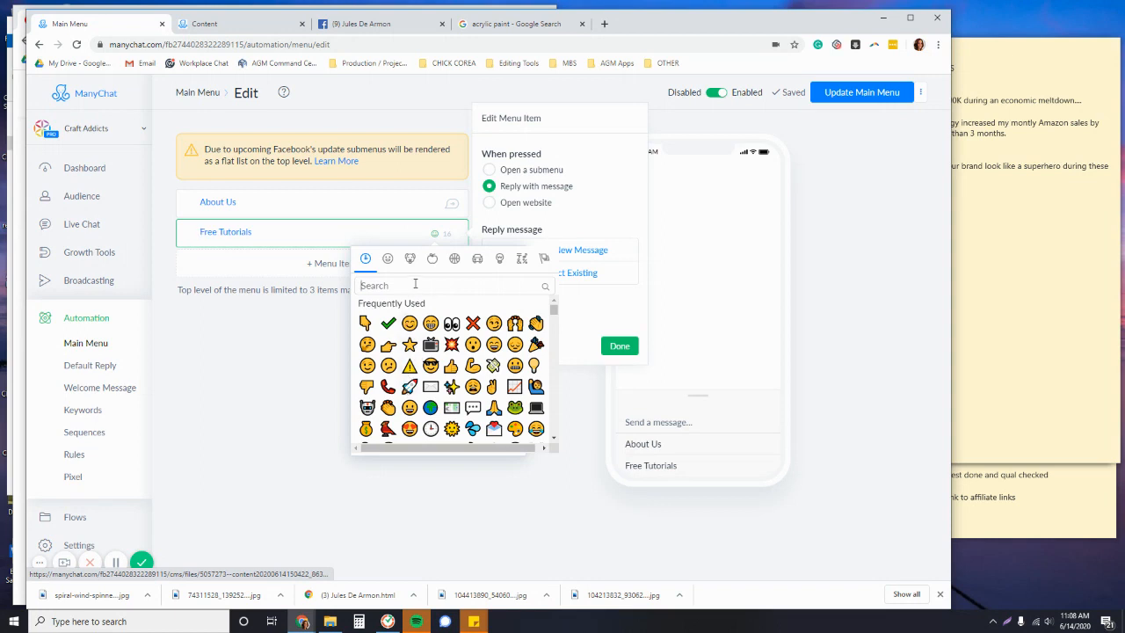
text(light)
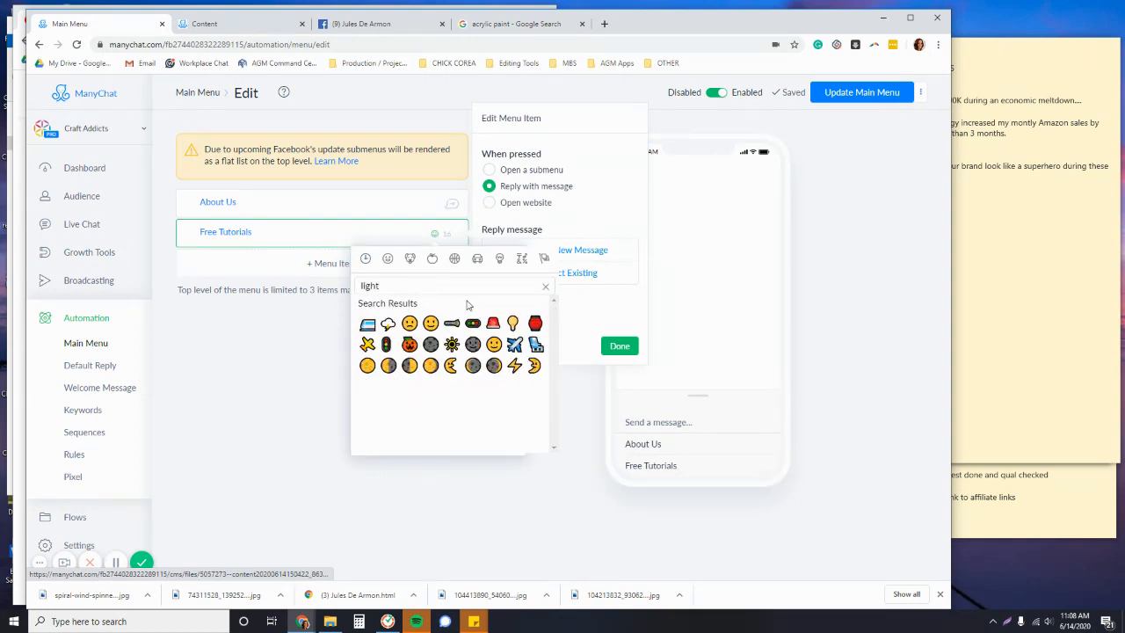
click(513, 323)
click(209, 232)
Step: Insert the smiling face emoji before the About Us item's name
click(204, 202)
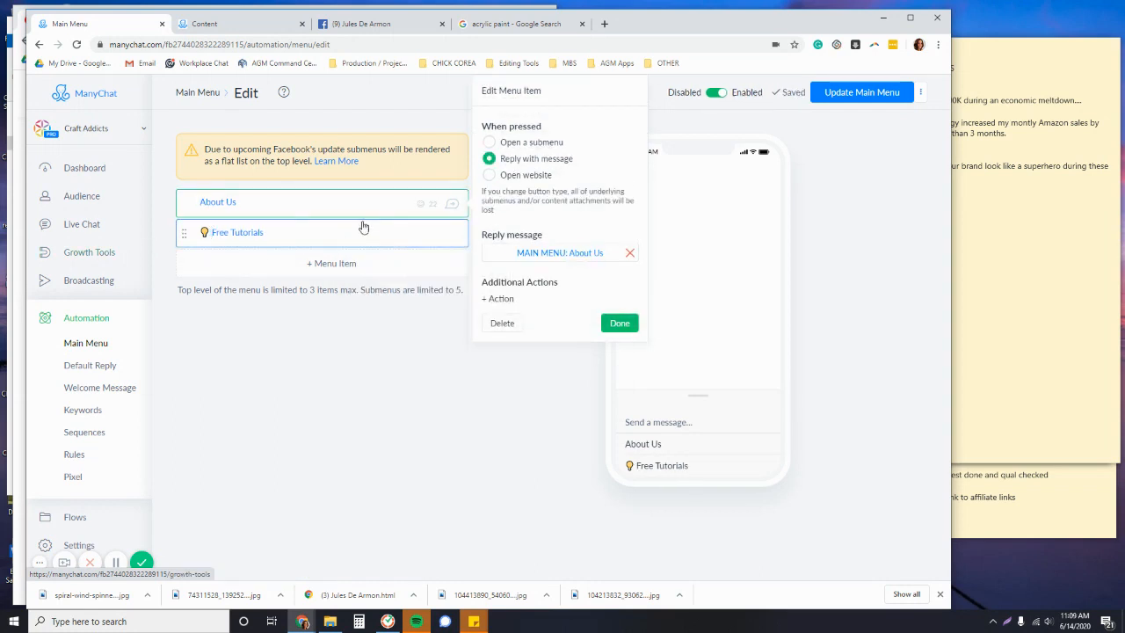
click(421, 203)
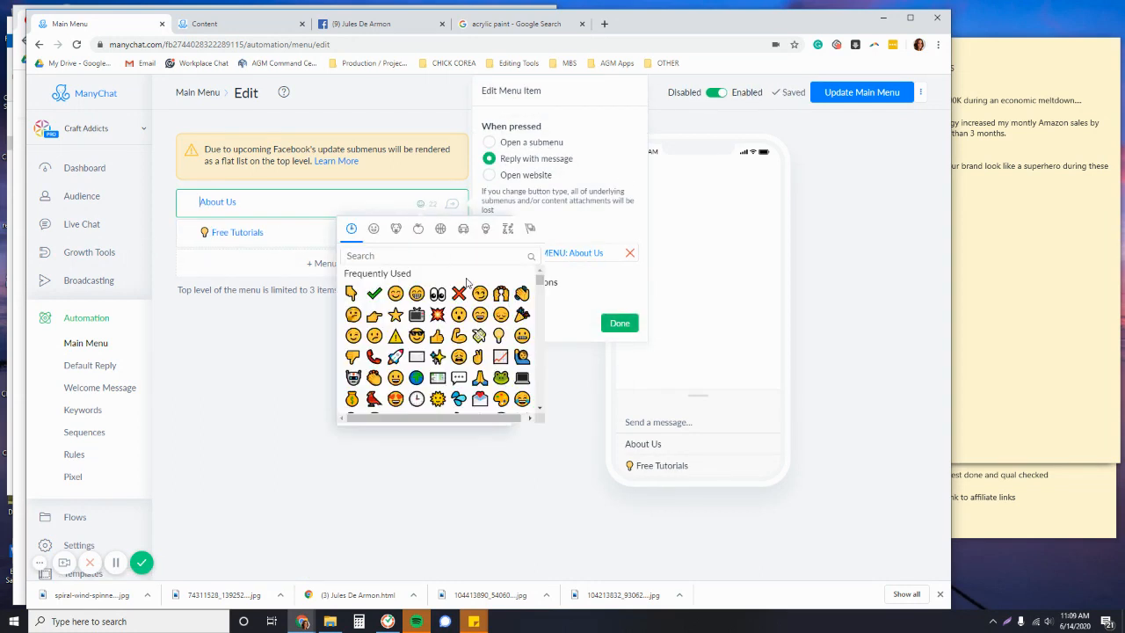
click(395, 293)
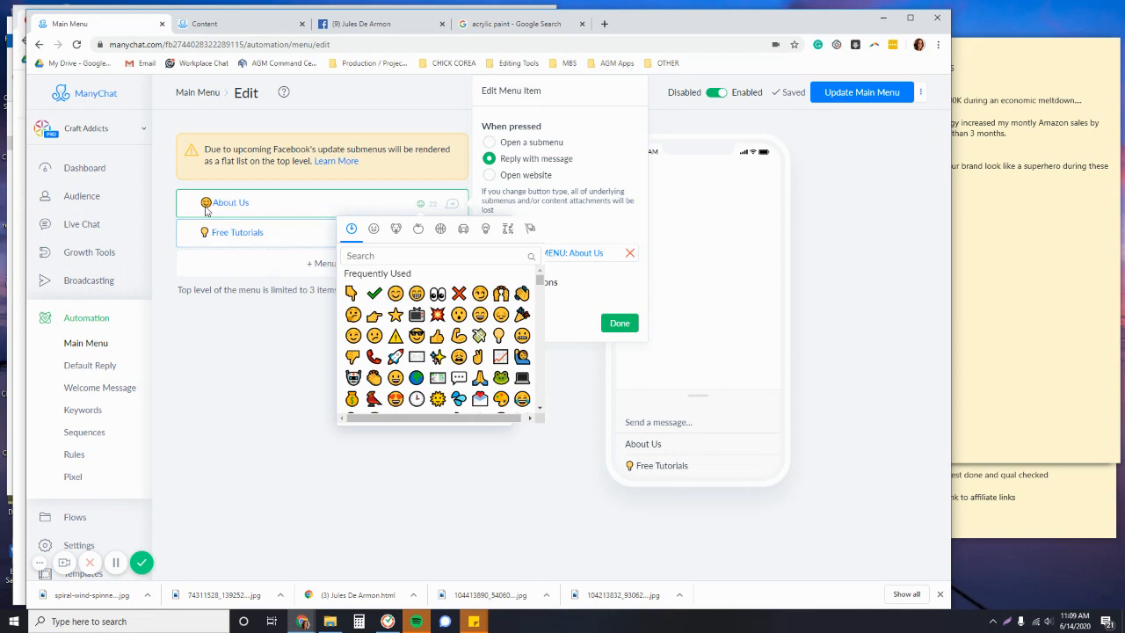
Step: Add a third menu item and name it Craft Products
click(317, 266)
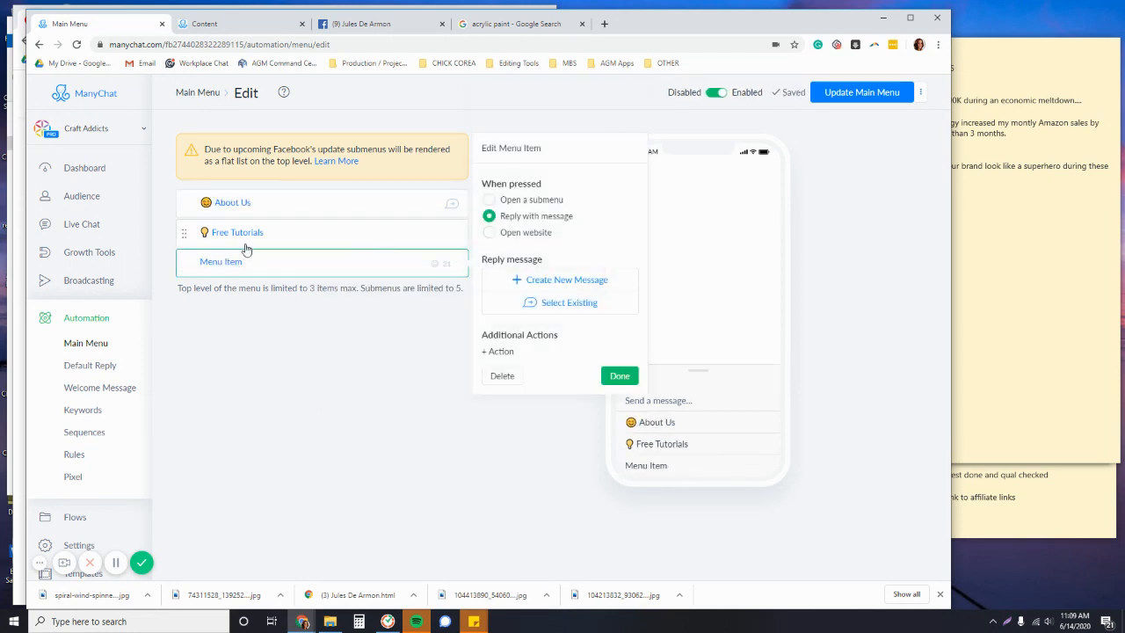
drag(249, 261, 130, 245)
text(Craft Pr)
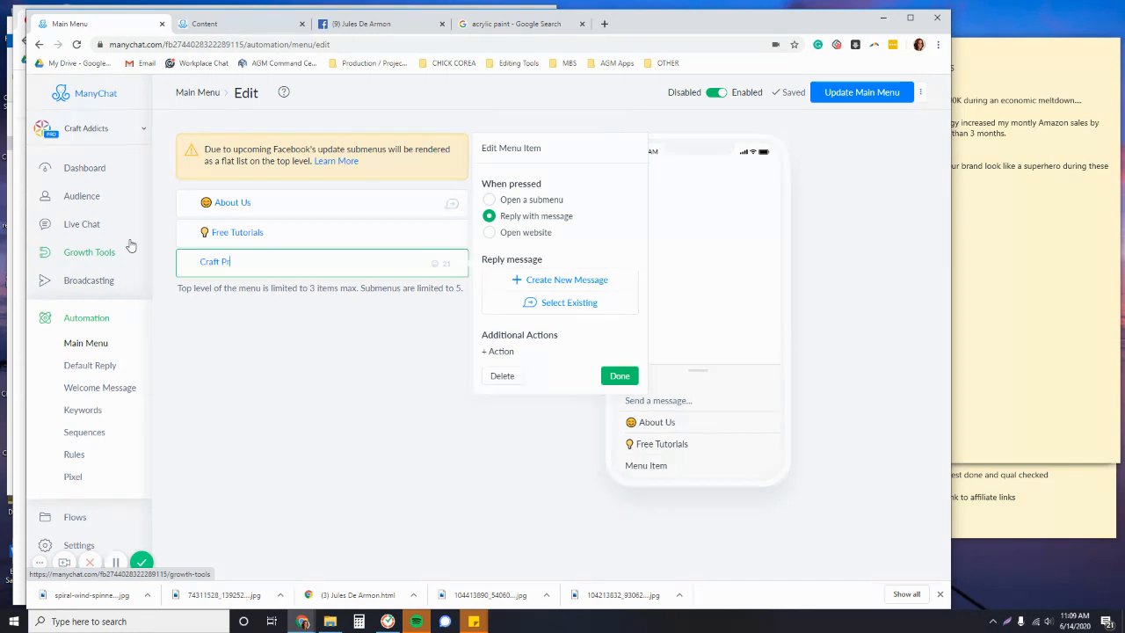
text(oducts)
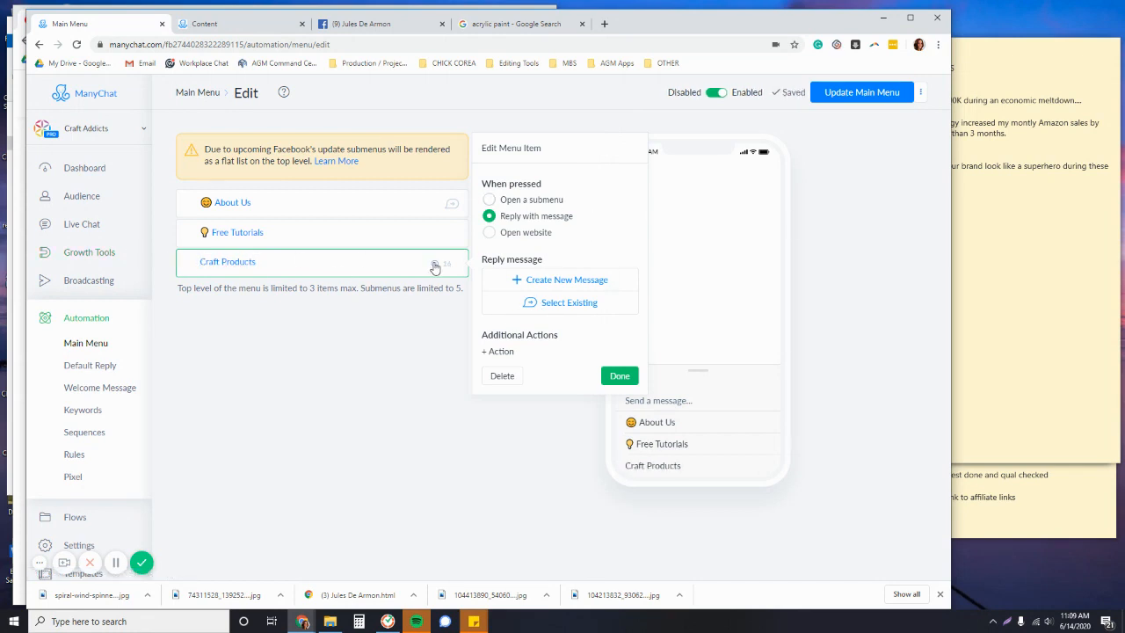
Step: Search the emojis for "paint" and insert the artist palette before the Craft Products item's name
click(433, 263)
text(paint)
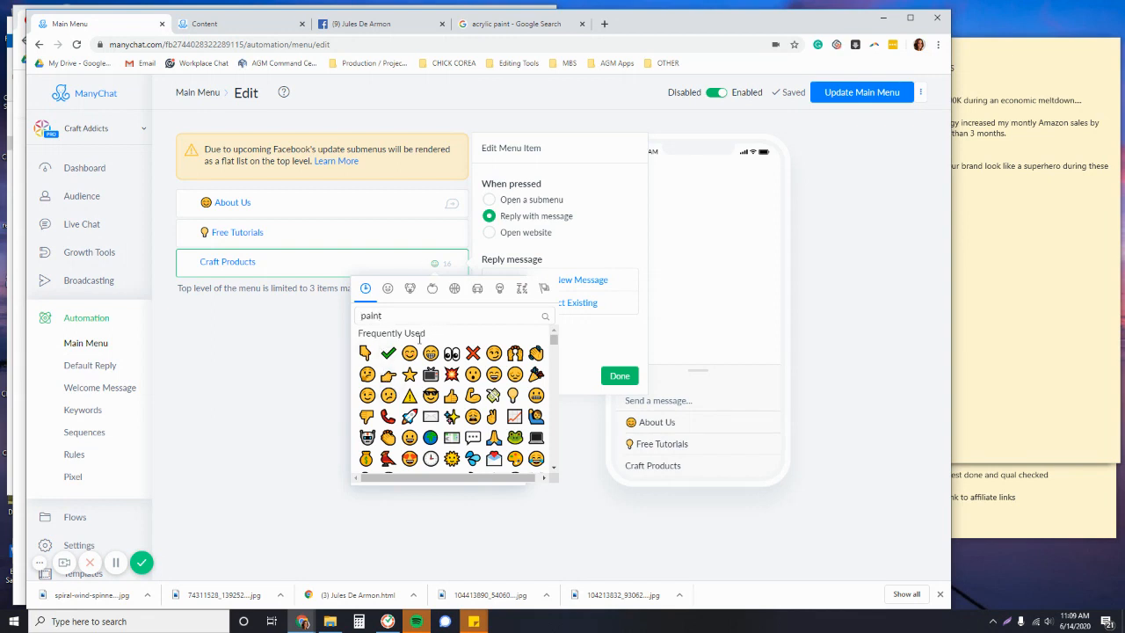
drag(409, 319, 247, 311)
text(paint)
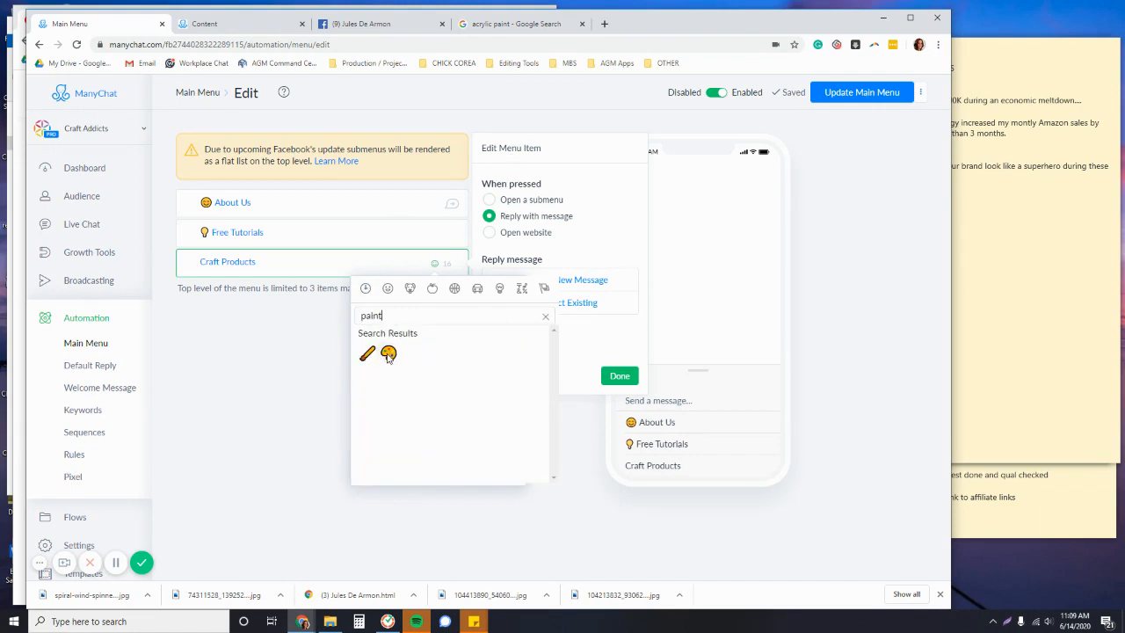
click(388, 353)
click(214, 265)
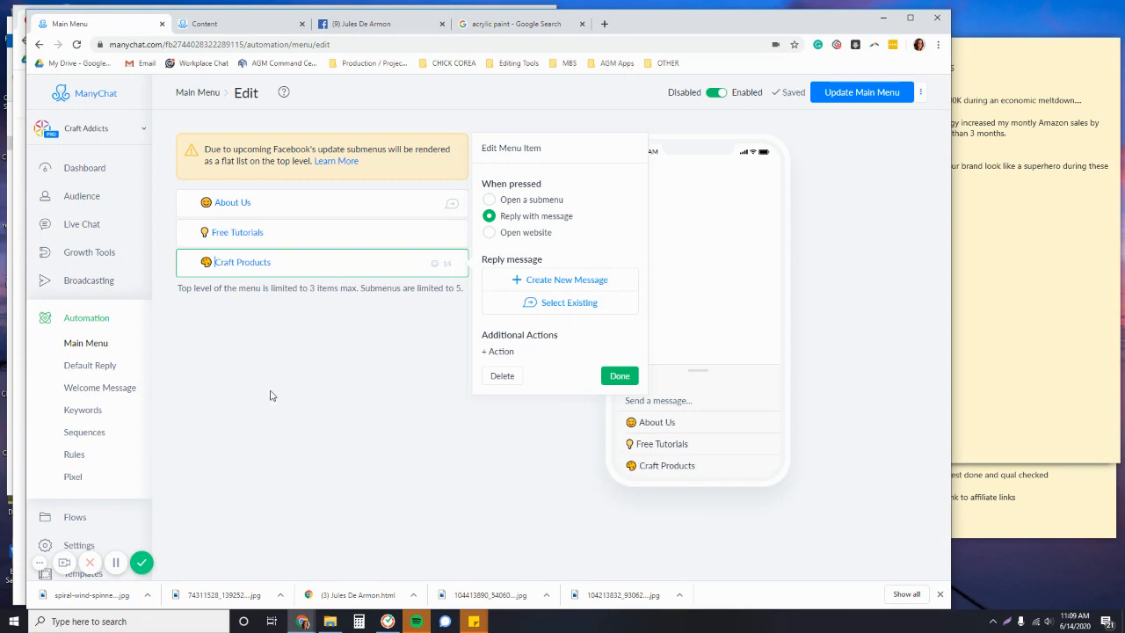
Step: Set the Free Tutorials item to reply with the existing flow MAIN MENU: Free Craft Tutorials from the MAIN MENU folder
click(235, 231)
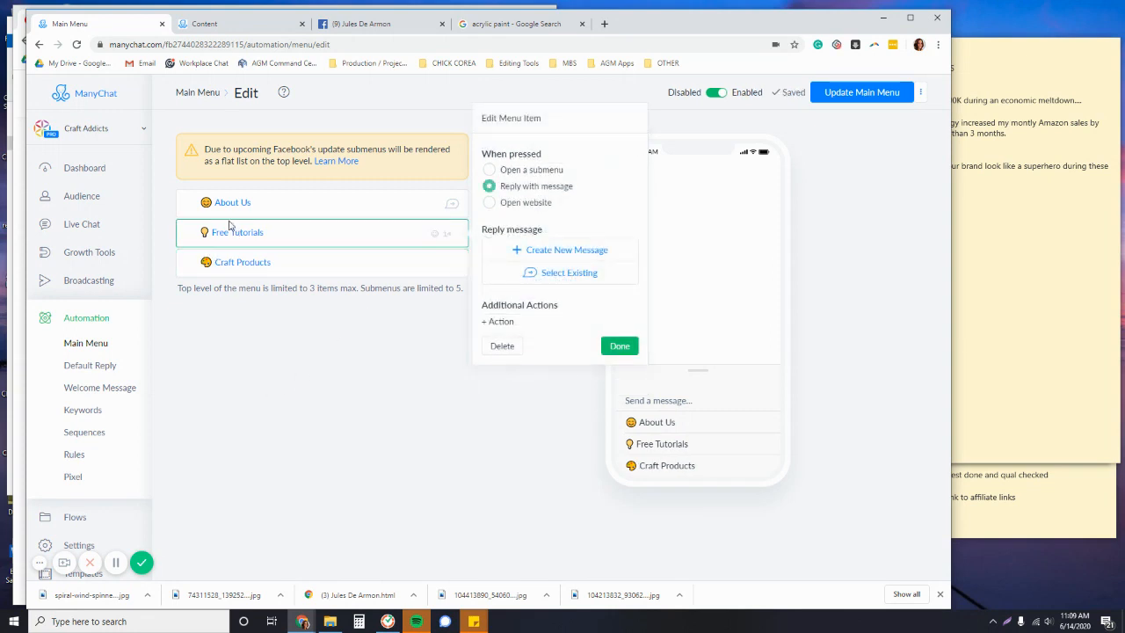
click(570, 273)
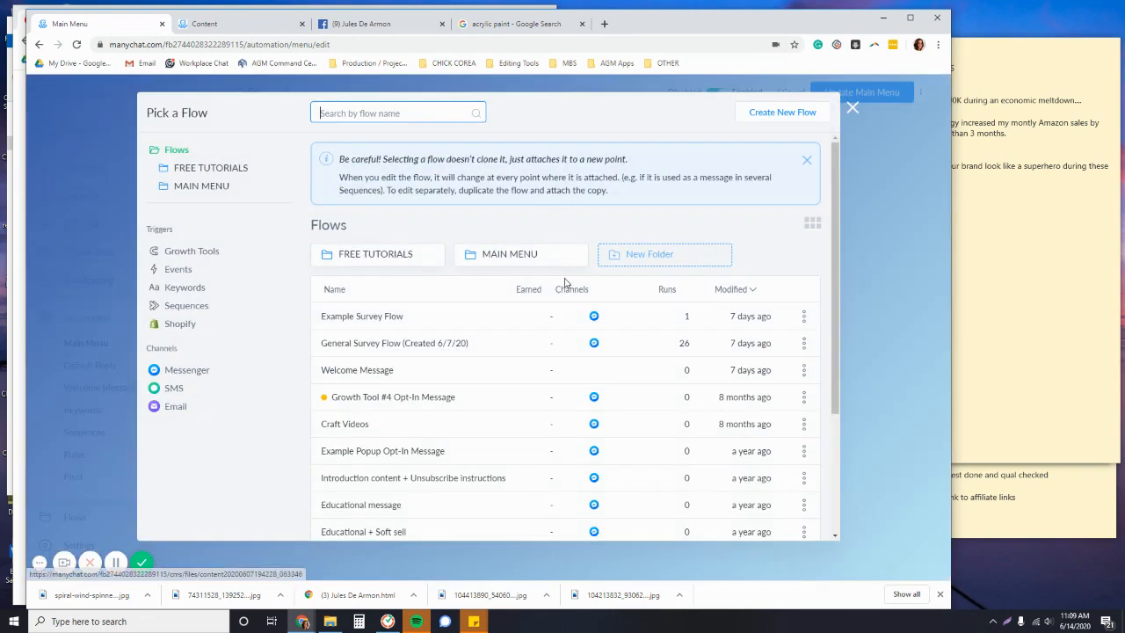
click(505, 257)
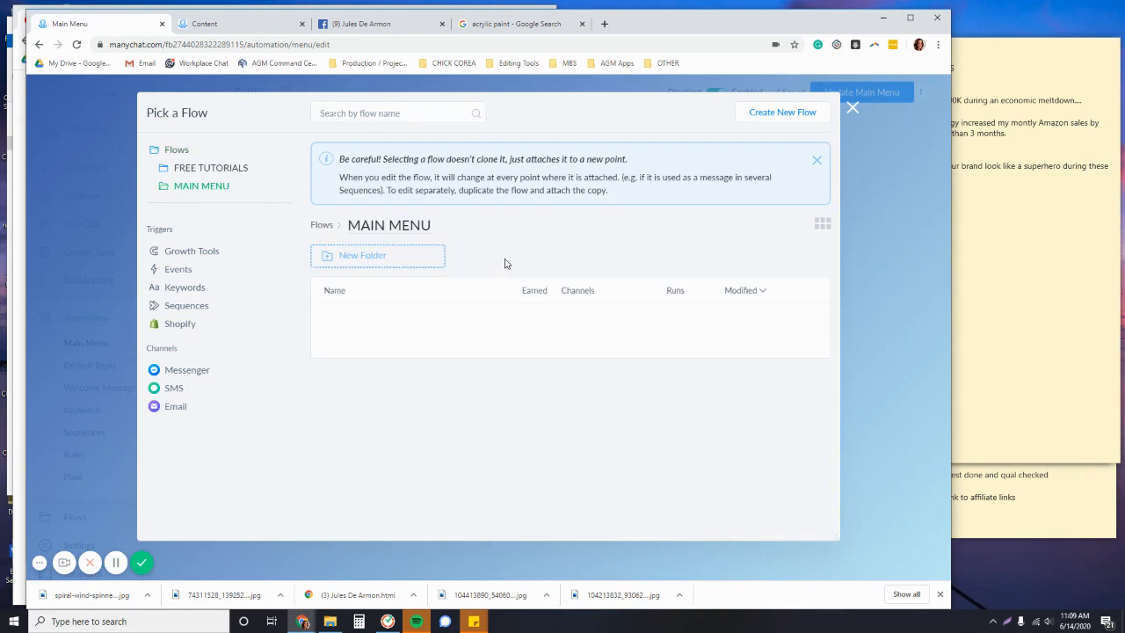
click(410, 326)
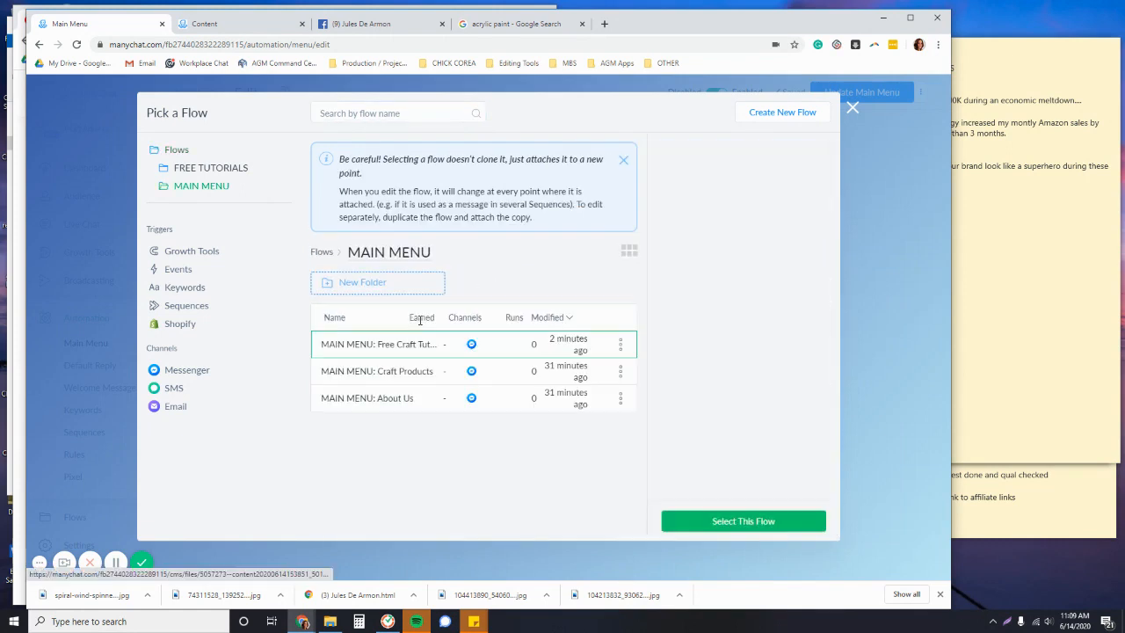
click(745, 522)
Step: Attach the existing flow MAIN MENU: Craft Products as the Craft Products item's reply and publish the updated Main Menu
click(246, 262)
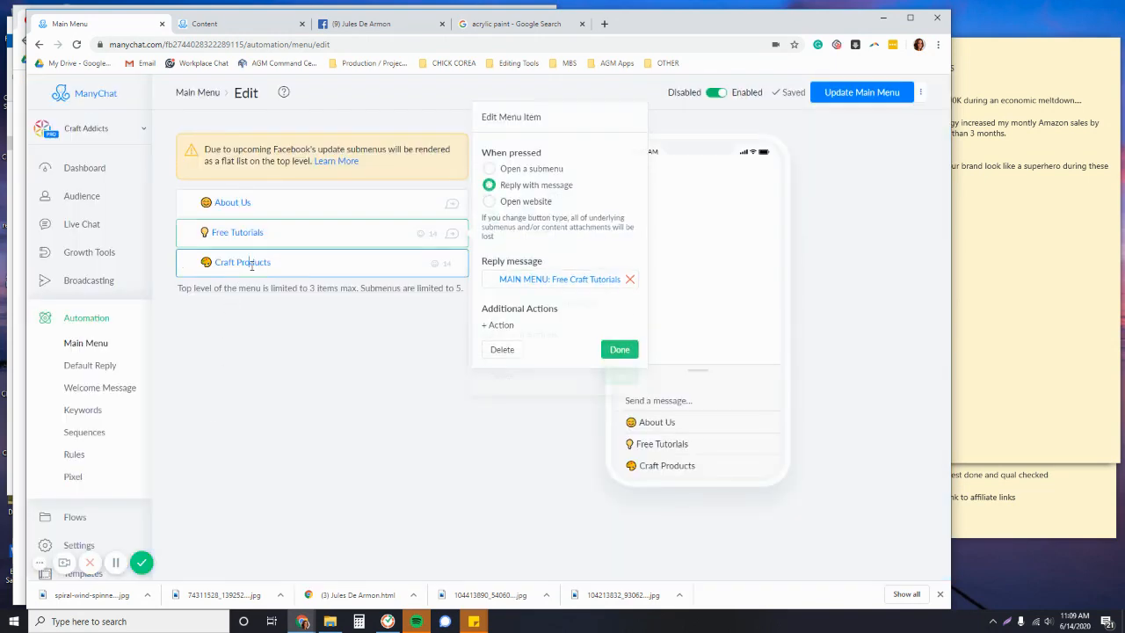
click(567, 304)
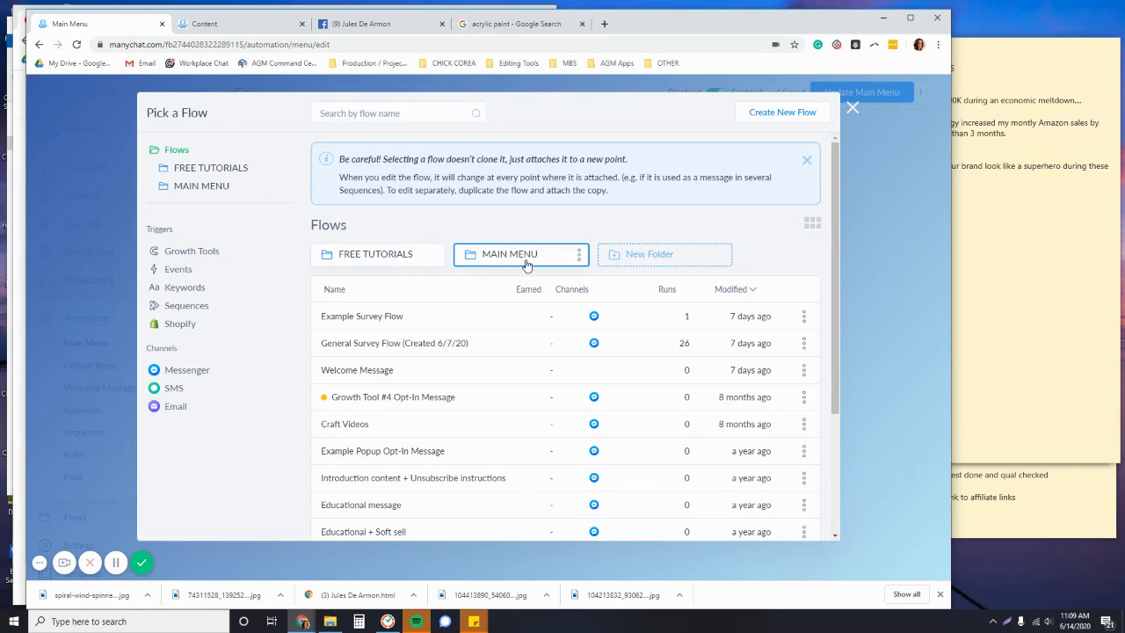
click(578, 255)
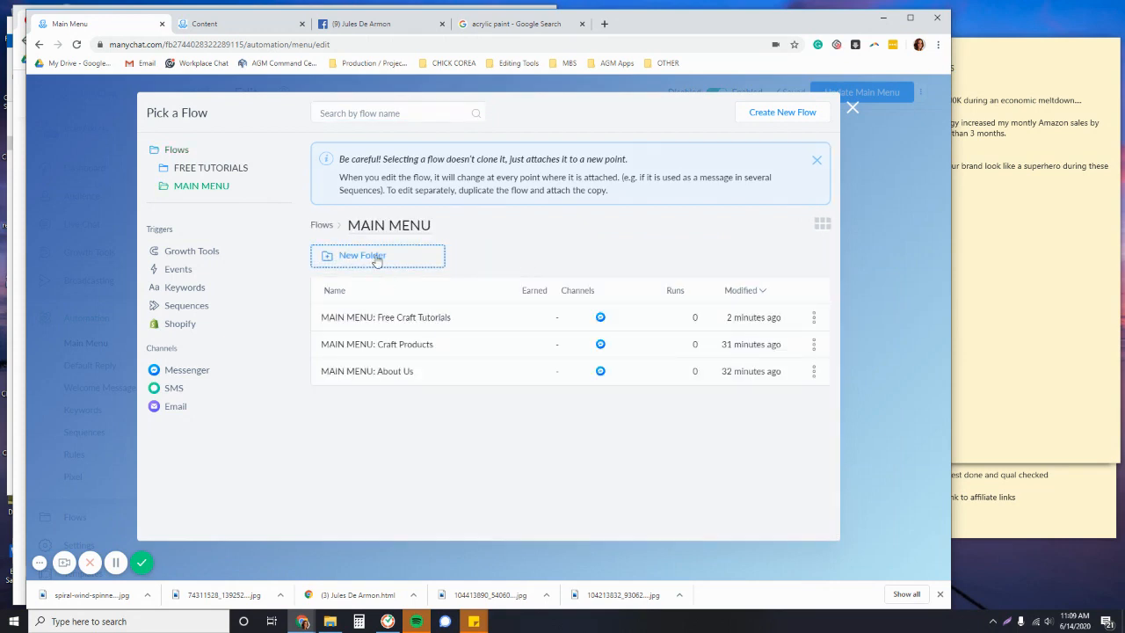
click(395, 345)
click(743, 521)
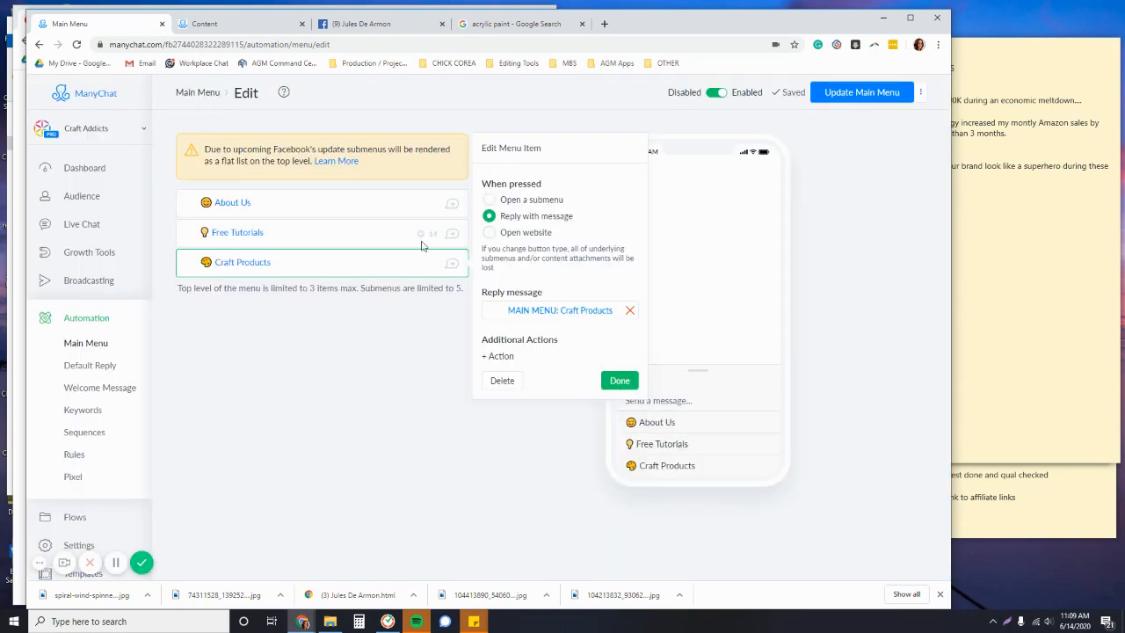
click(862, 91)
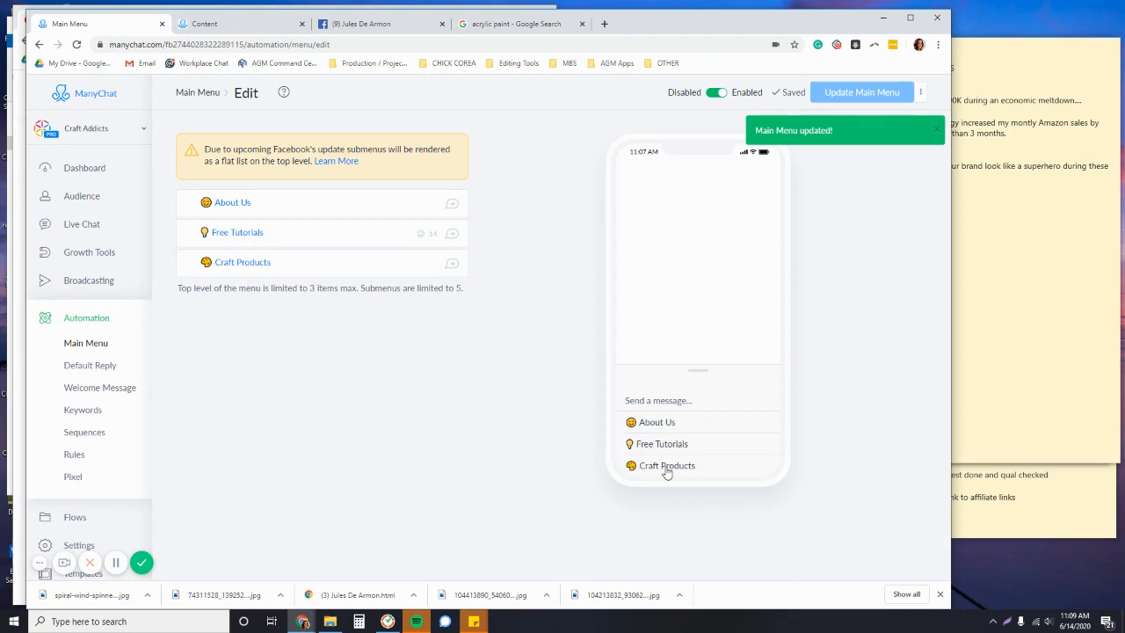
Step: Switch to Facebook and reload the profile's photos page
click(356, 25)
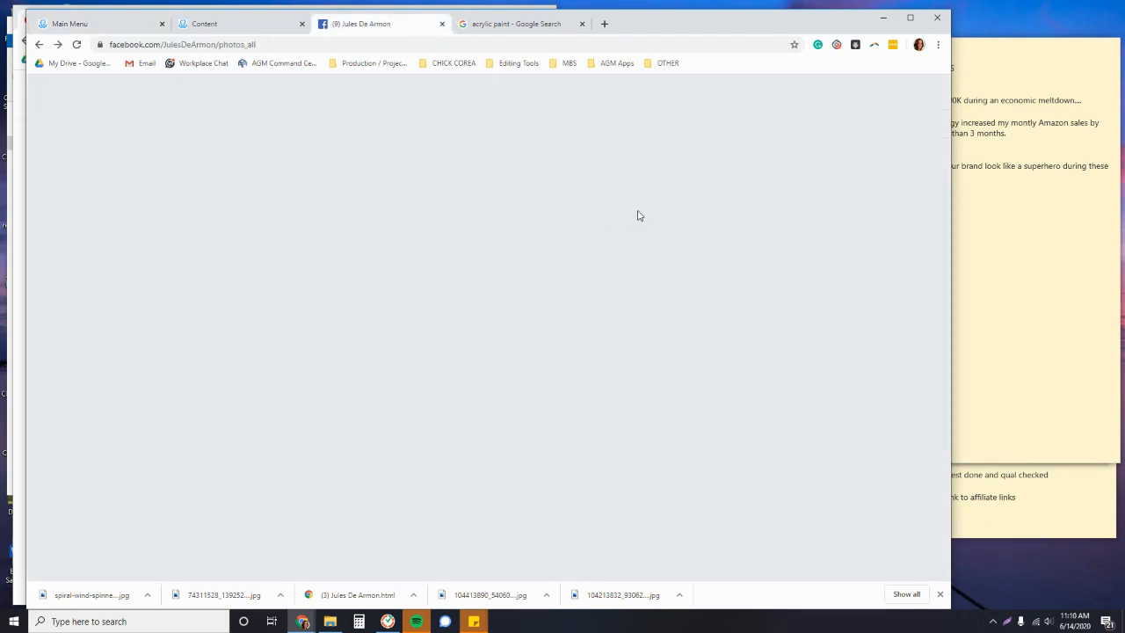
drag(673, 29, 749, 36)
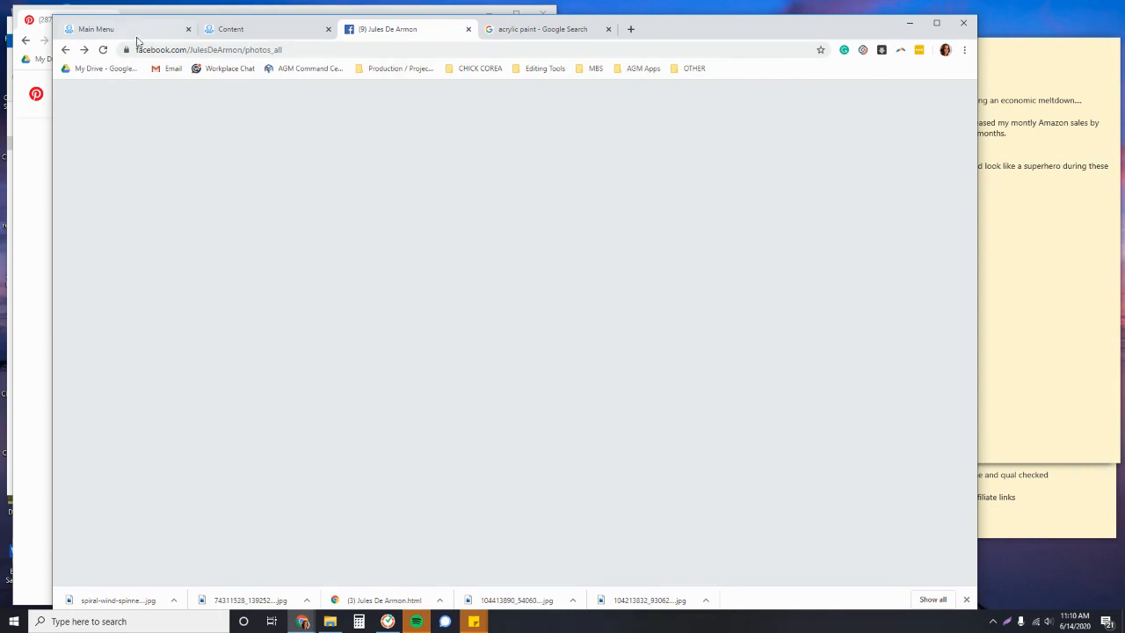
click(131, 32)
click(409, 34)
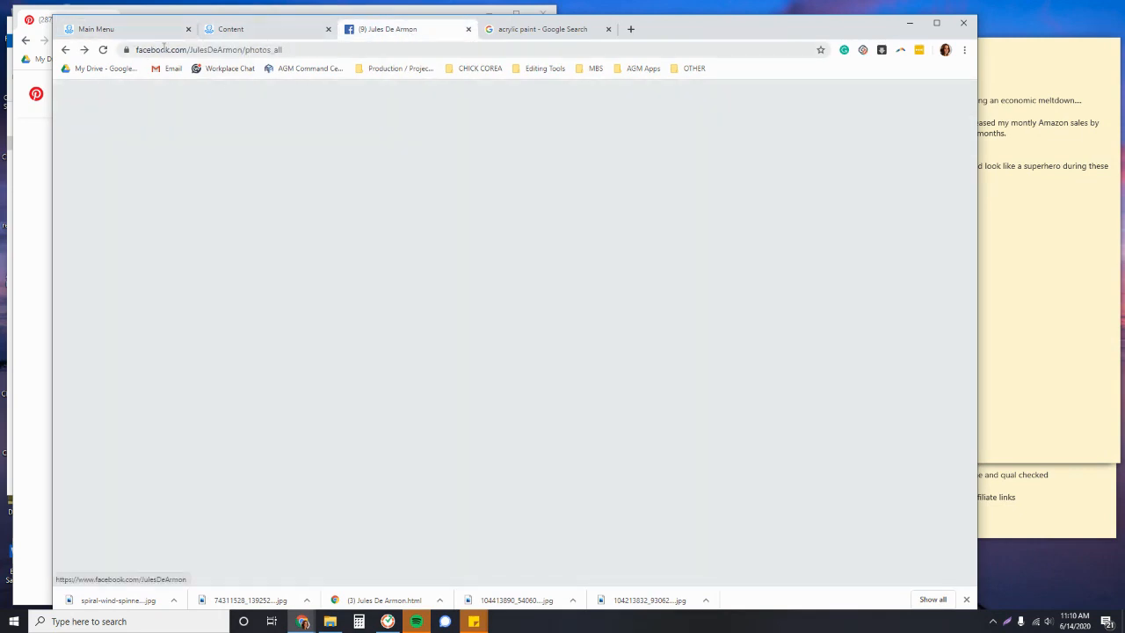
click(164, 50)
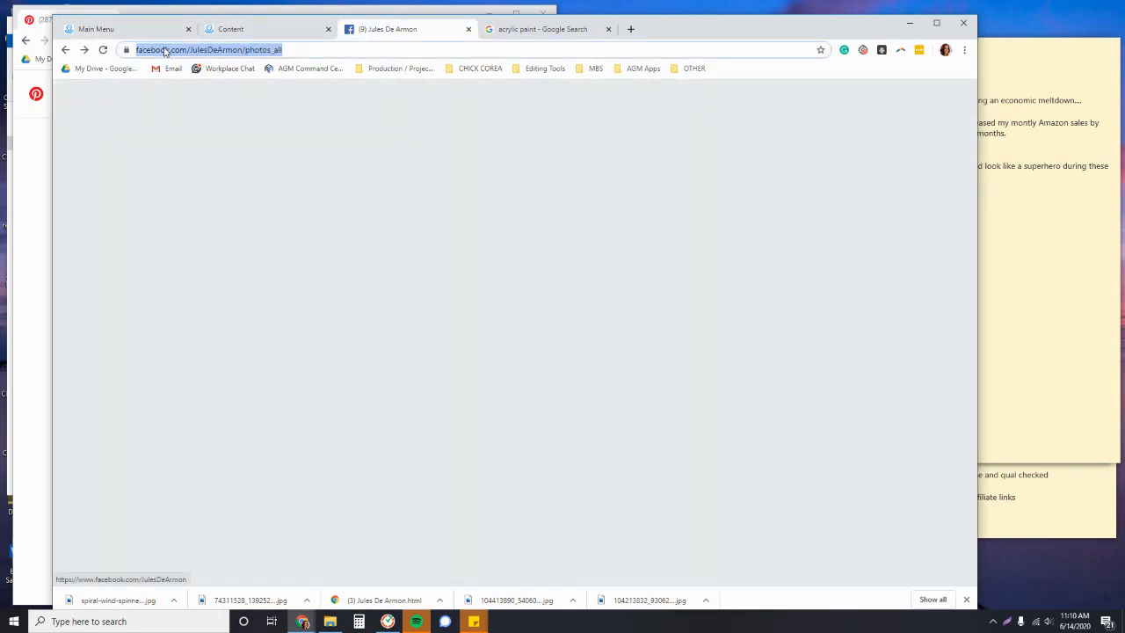
key(Return)
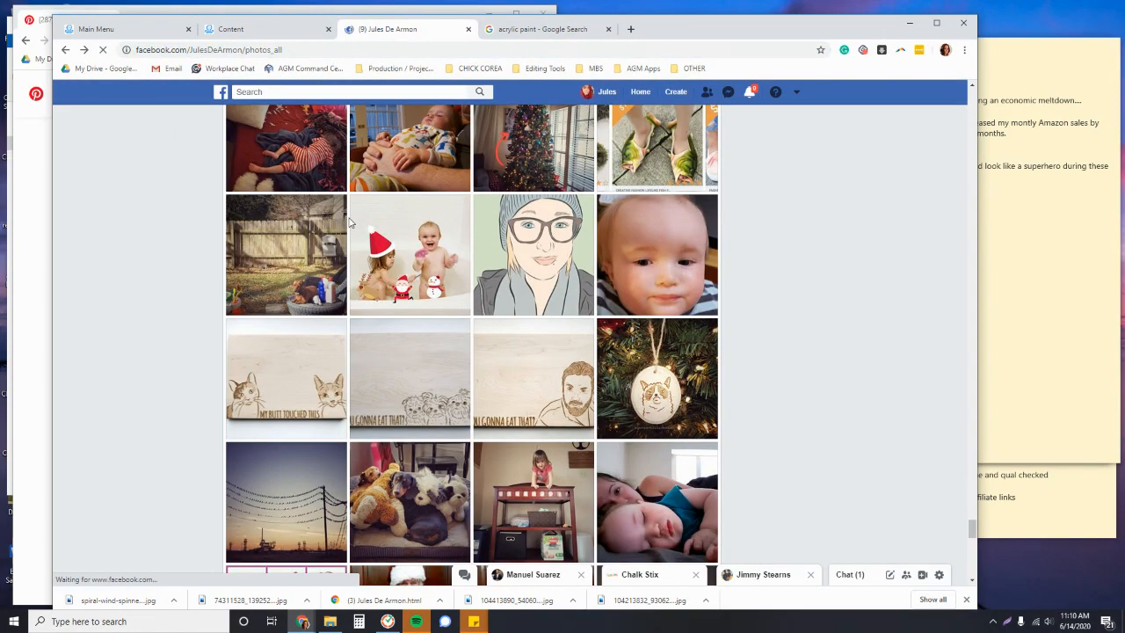
scroll(471, 344, down, 2)
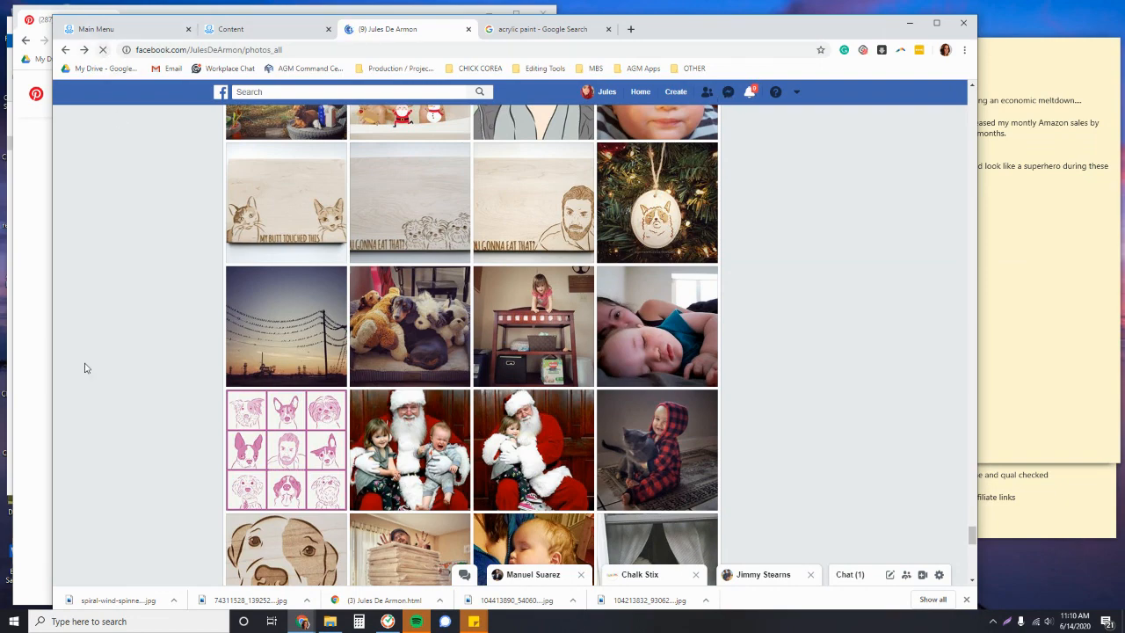
click(40, 416)
scroll(518, 425, down, 5)
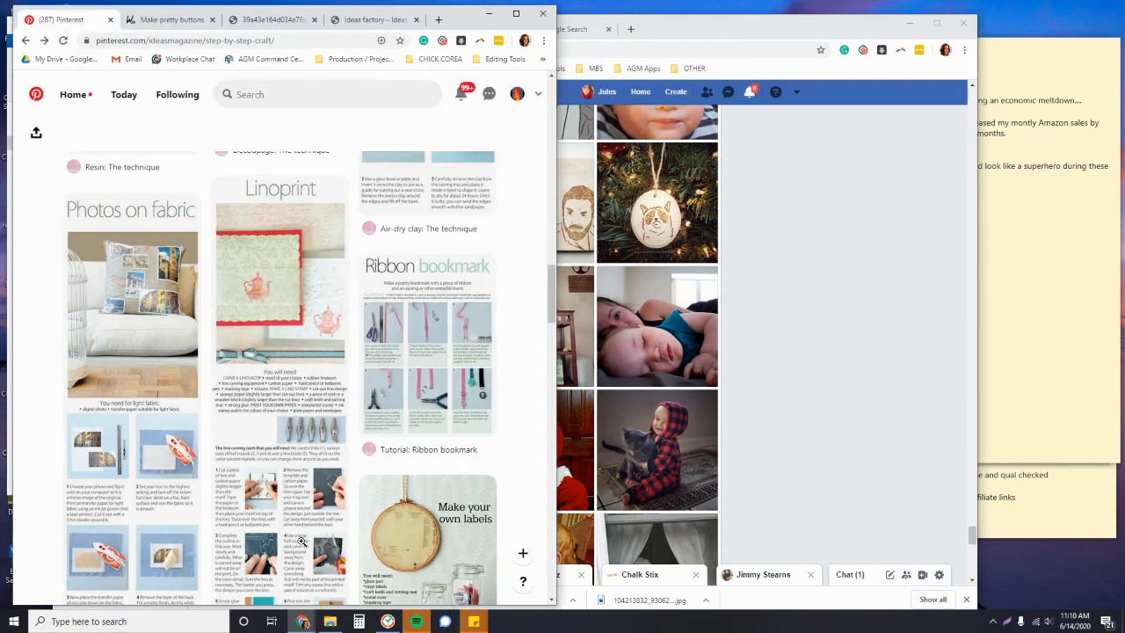
click(760, 409)
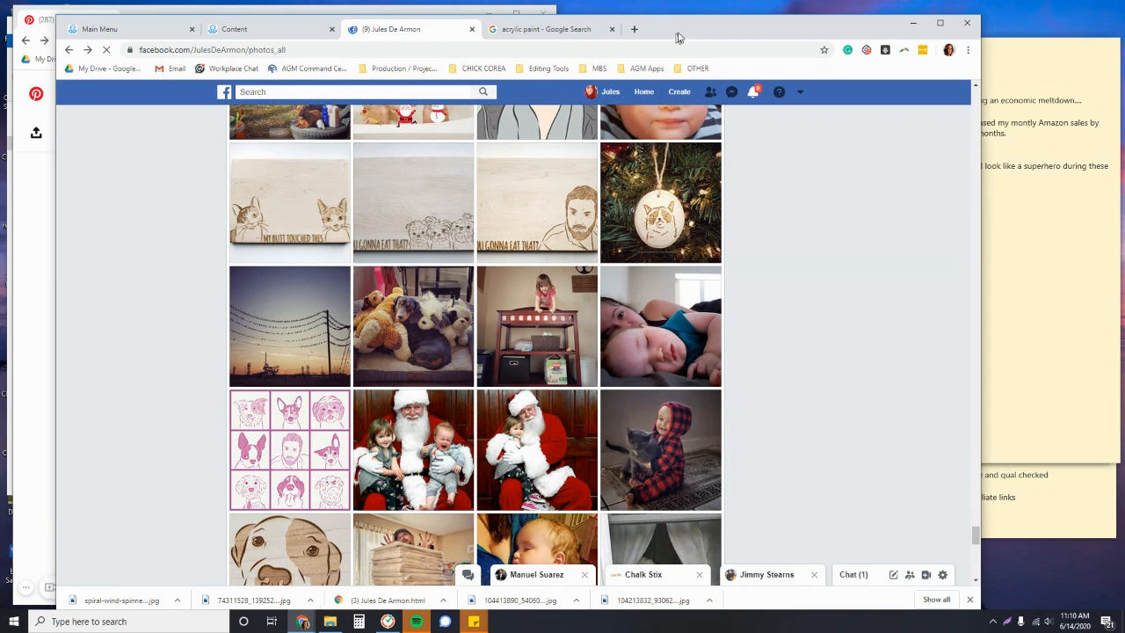
drag(678, 35, 720, 39)
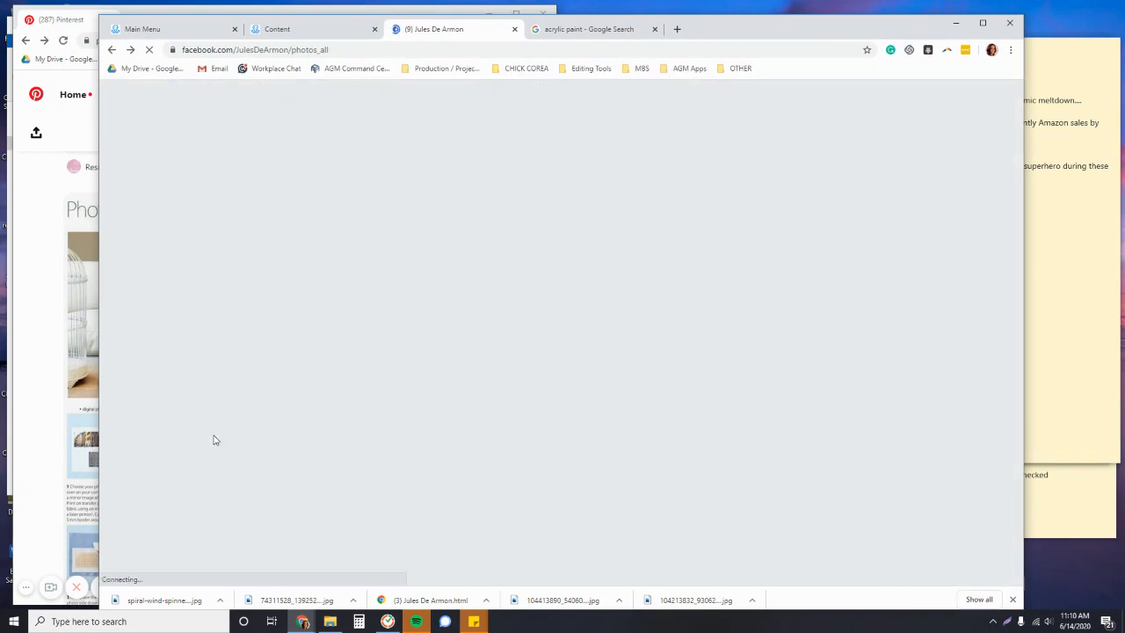
click(19, 490)
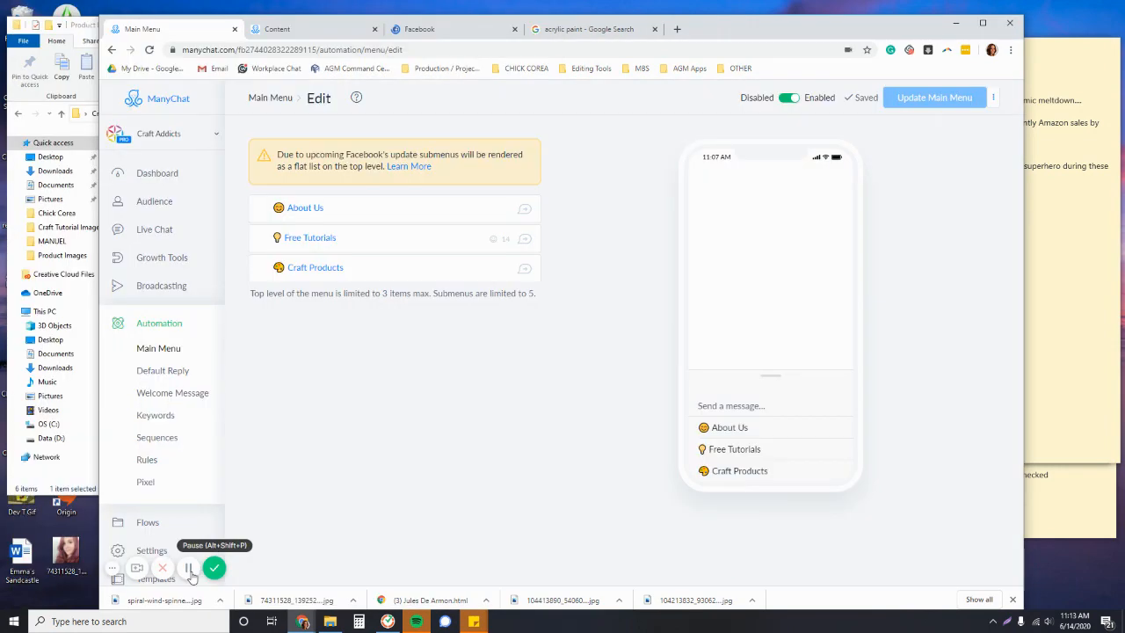
Step: Return to ManyChat's Main Menu editor and switch the Main Menu to Disabled
click(412, 29)
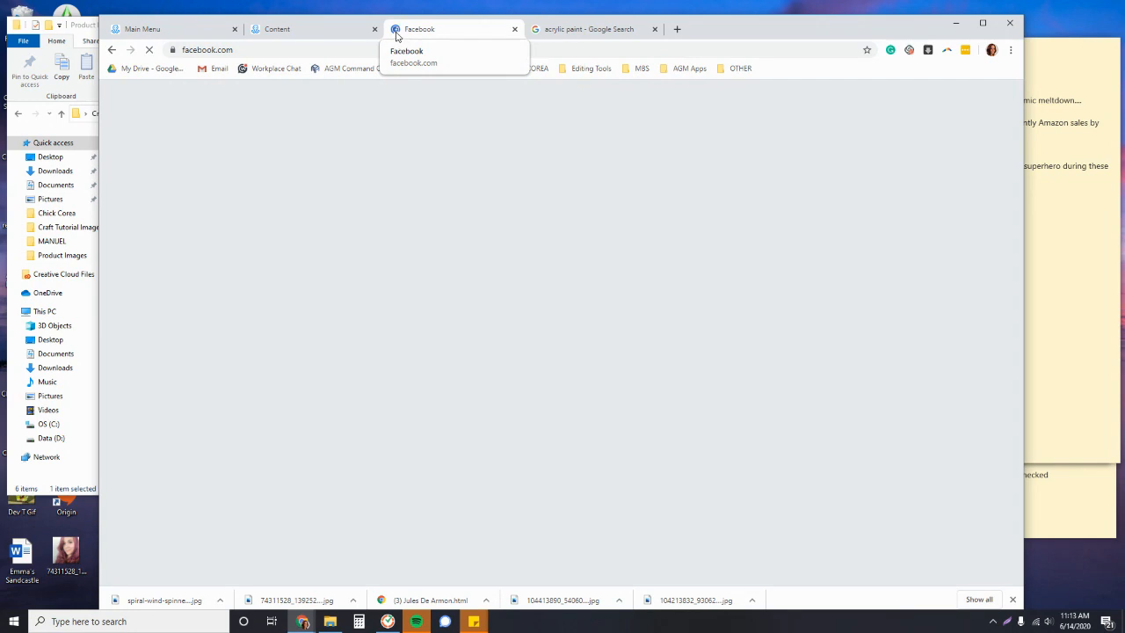
click(186, 32)
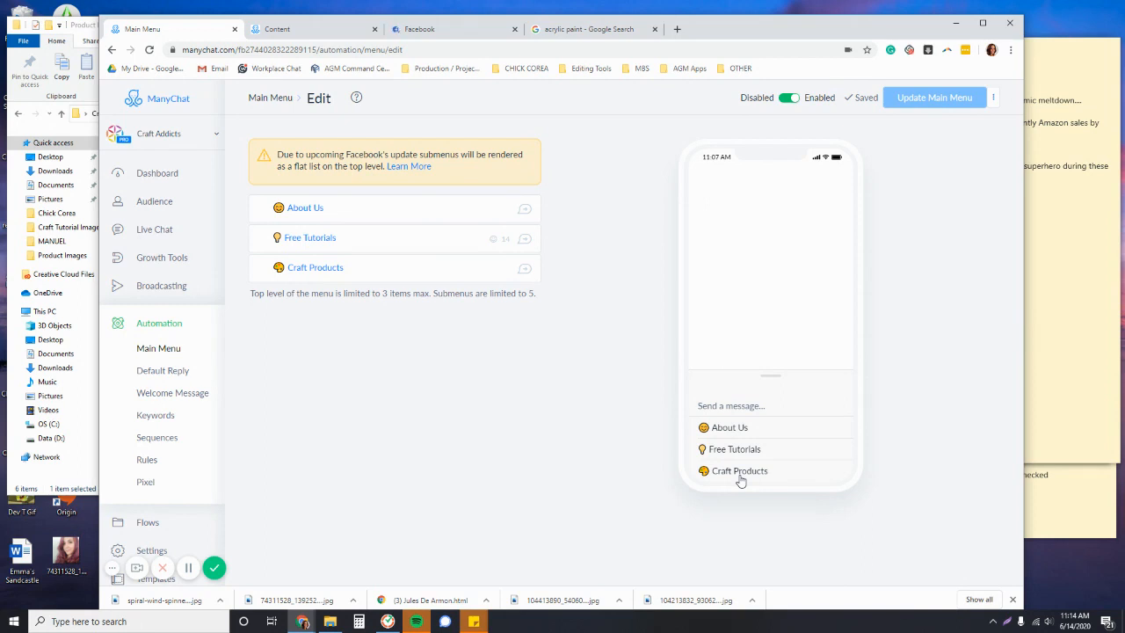
click(782, 99)
Step: Switch to Facebook, dismiss the translation prompt and open the Craft Addicts conversation from the recent messages
click(412, 29)
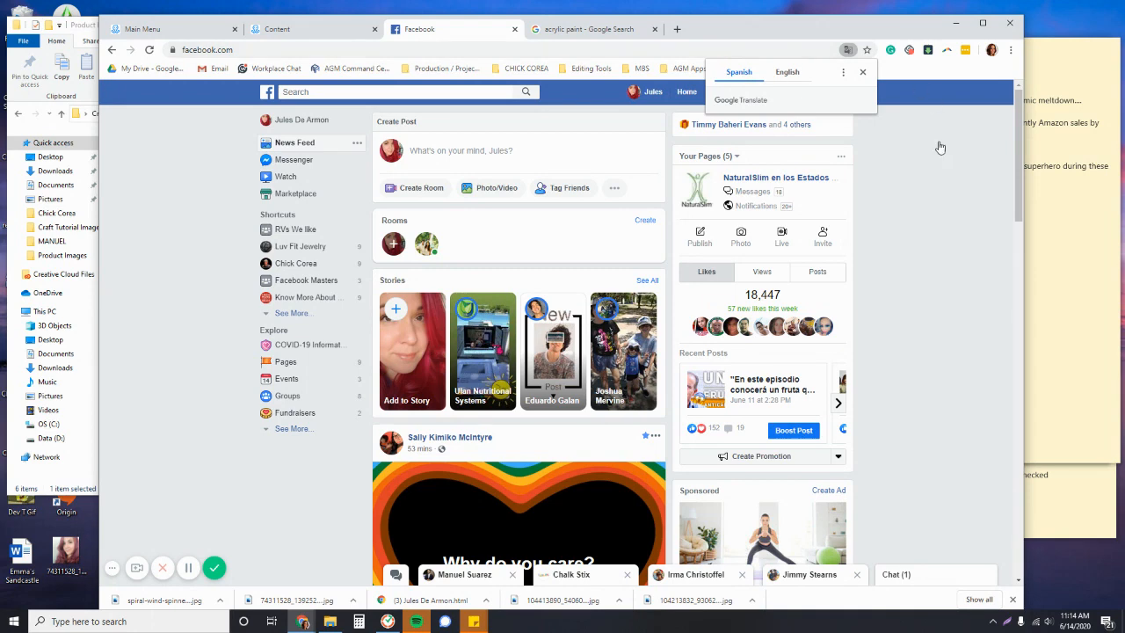
click(862, 73)
click(775, 93)
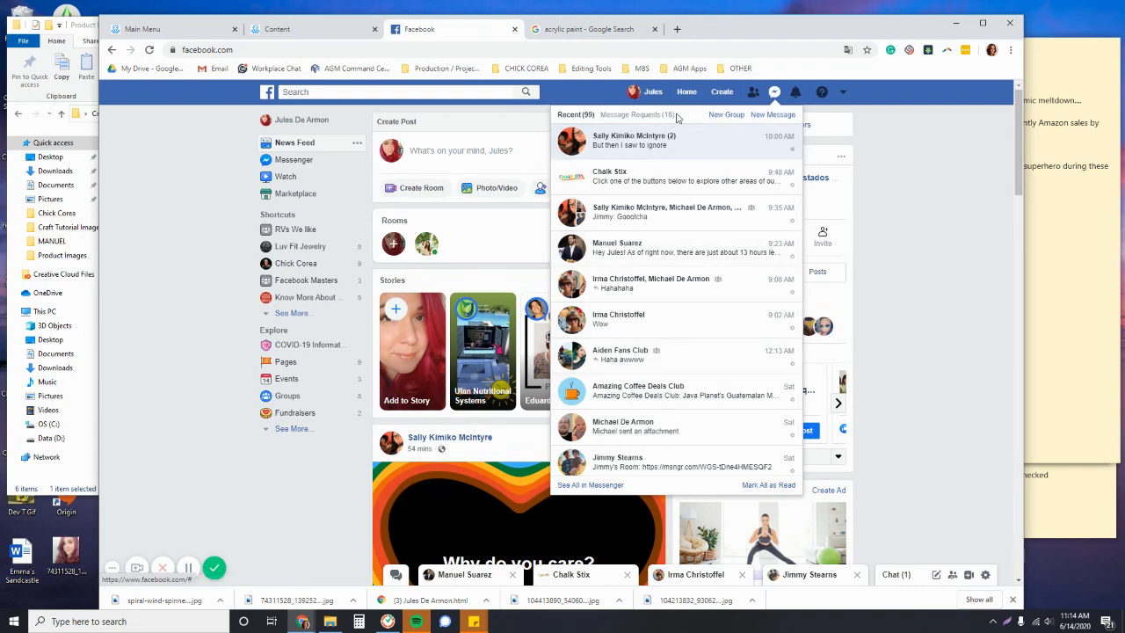
scroll(633, 393, down, 1)
scroll(634, 395, down, 5)
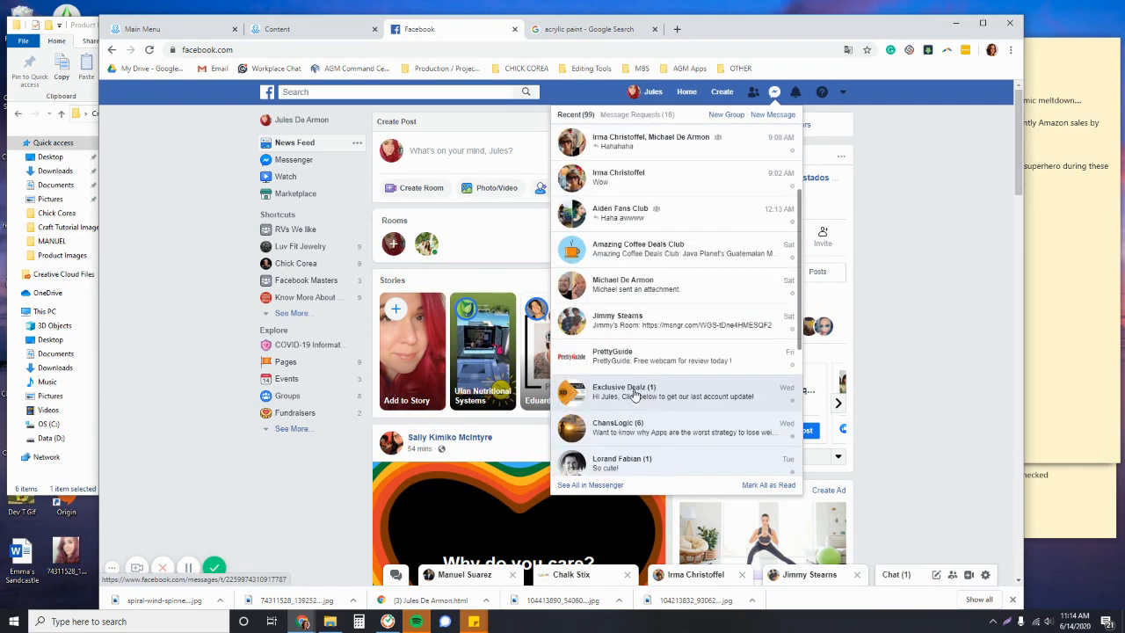
click(625, 367)
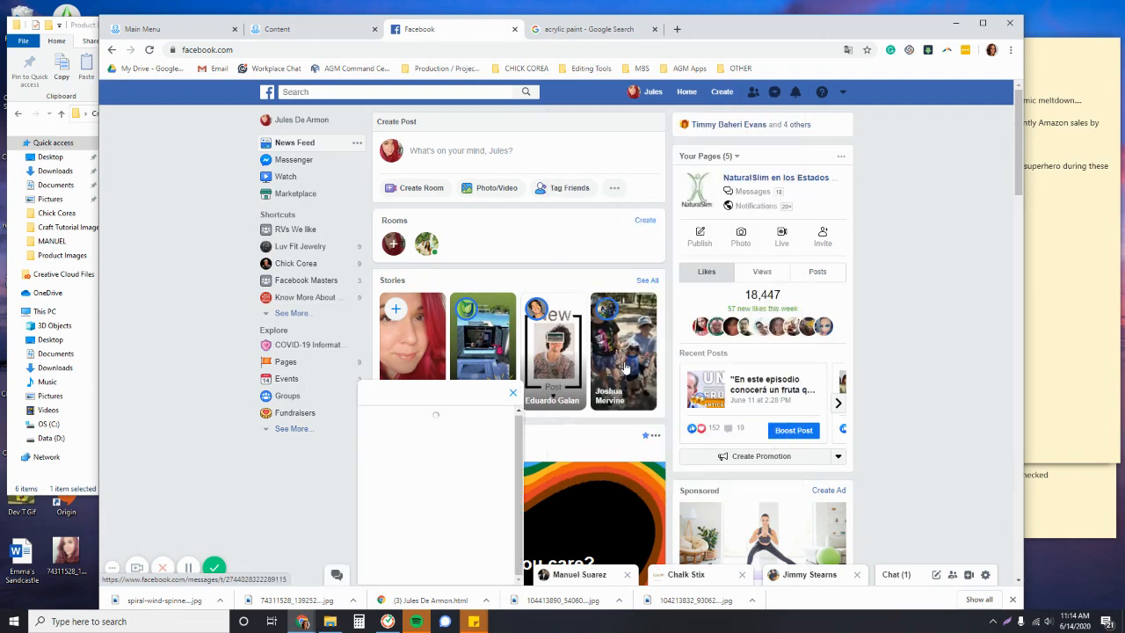
Step: Go back to ManyChat's Main Menu editor and switch the Main Menu back to Enabled
click(285, 30)
click(204, 36)
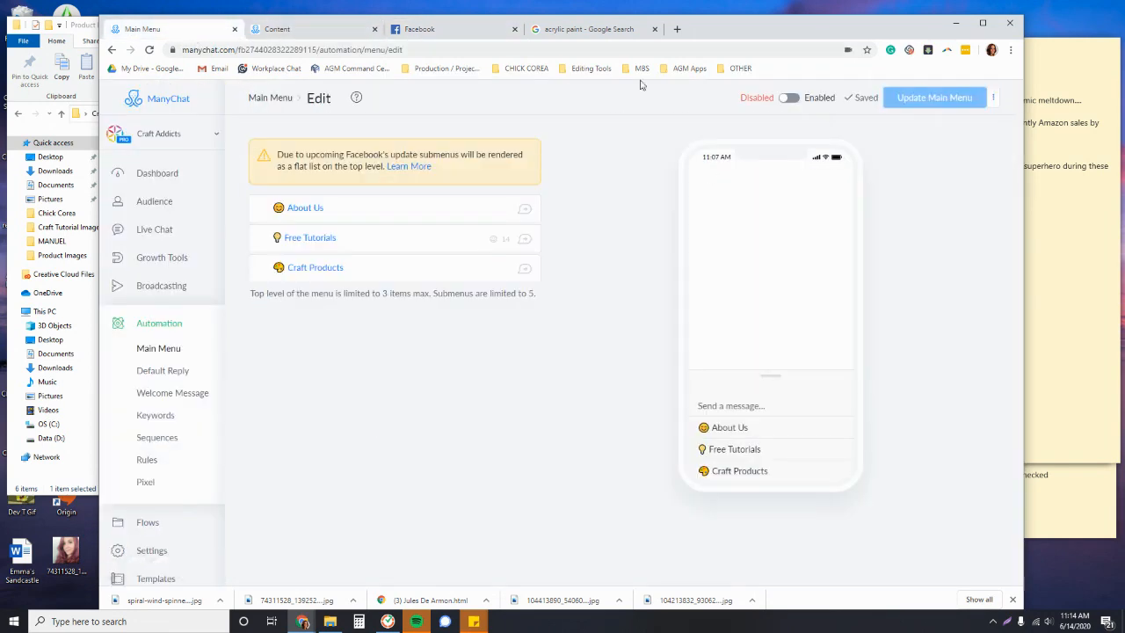
click(793, 99)
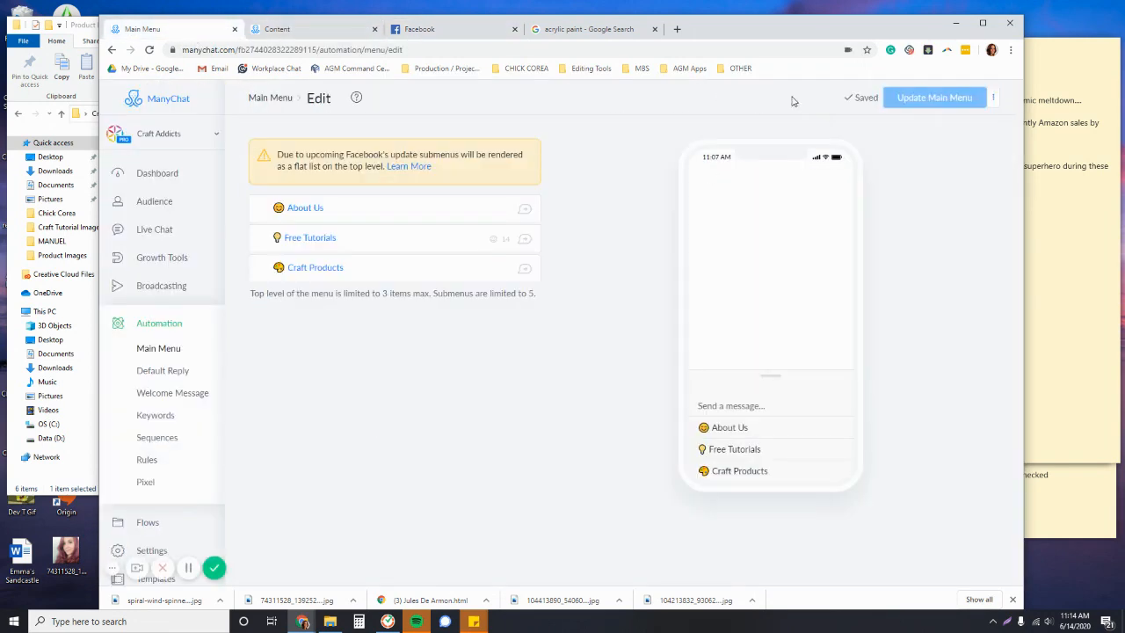
Step: Return to Facebook and open the Craft Addicts conversation in the full Messenger view
click(441, 33)
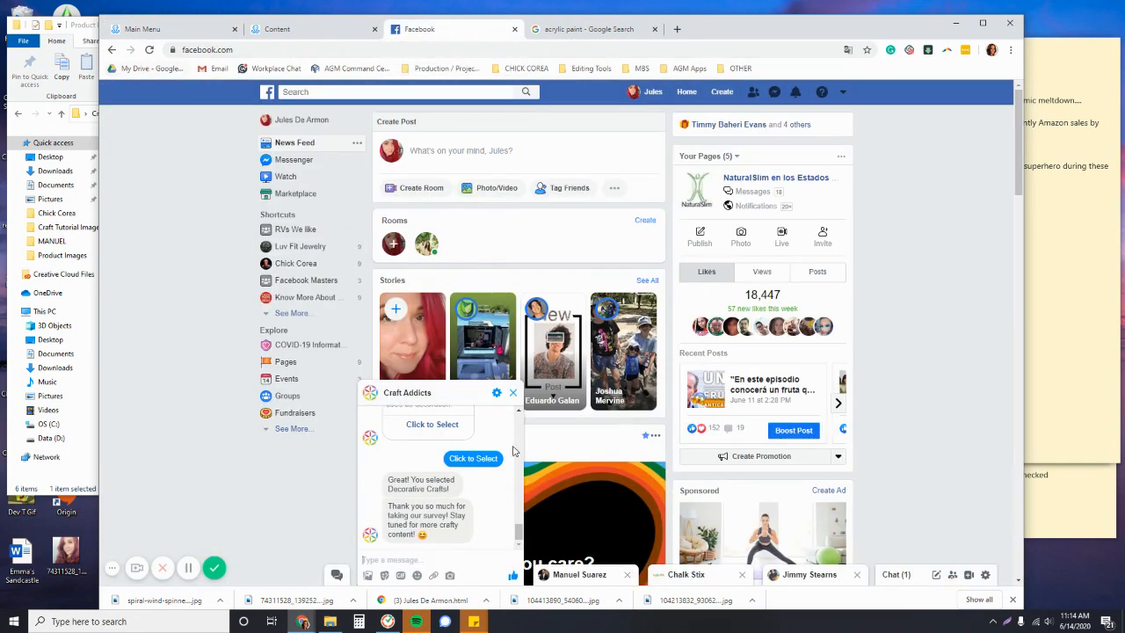
click(496, 392)
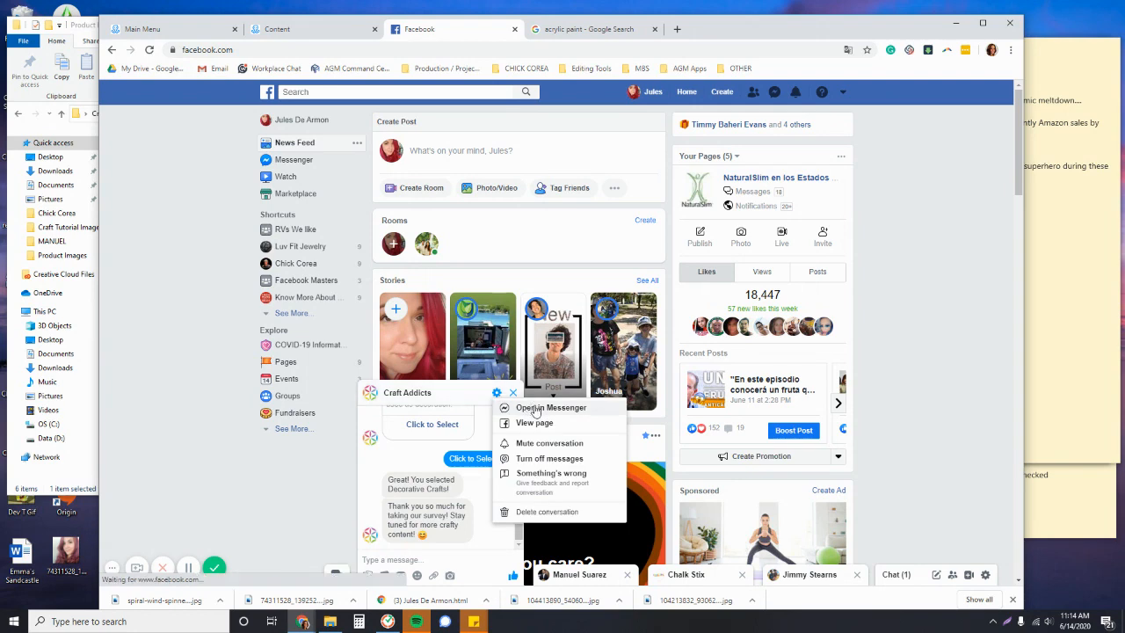
click(533, 408)
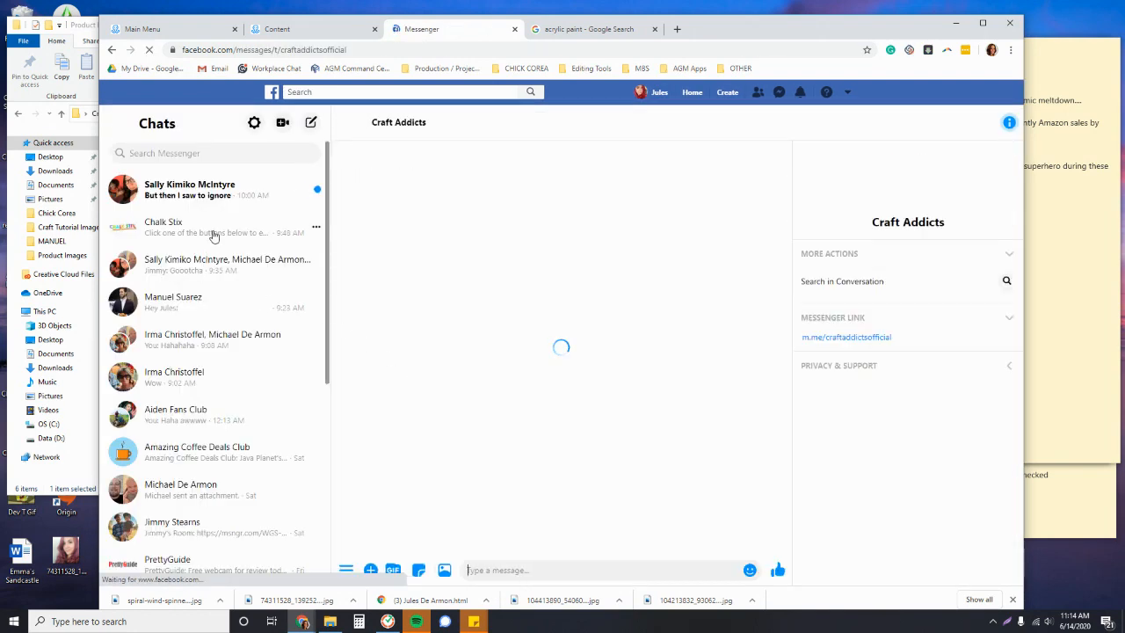
Step: Open the Chalk Stix conversation and display its bot menu as an example
click(213, 230)
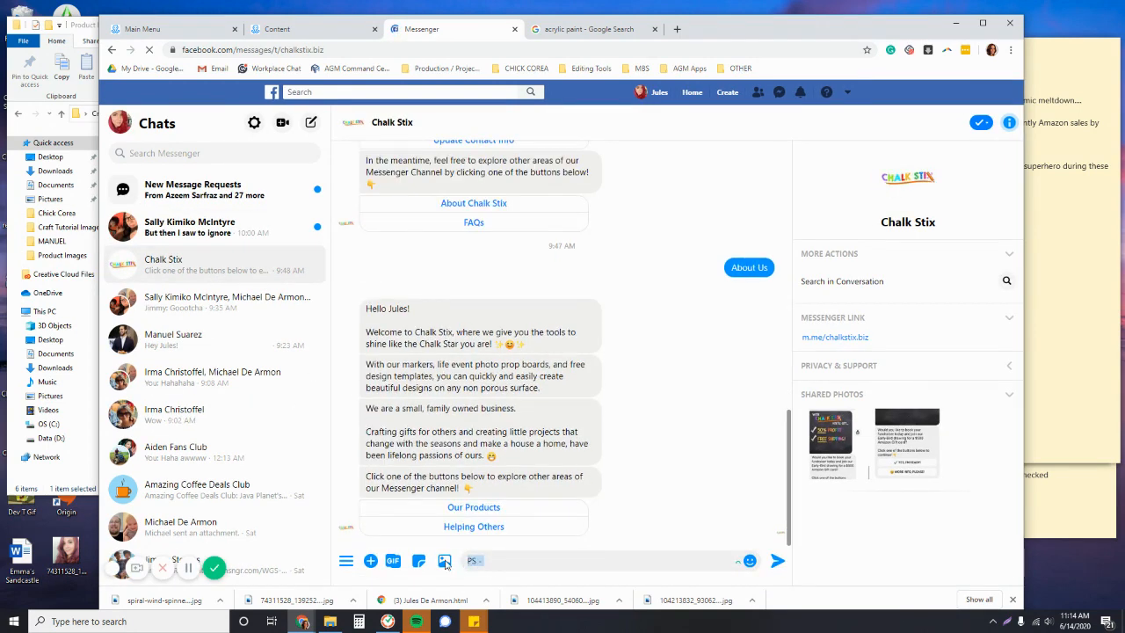
click(344, 579)
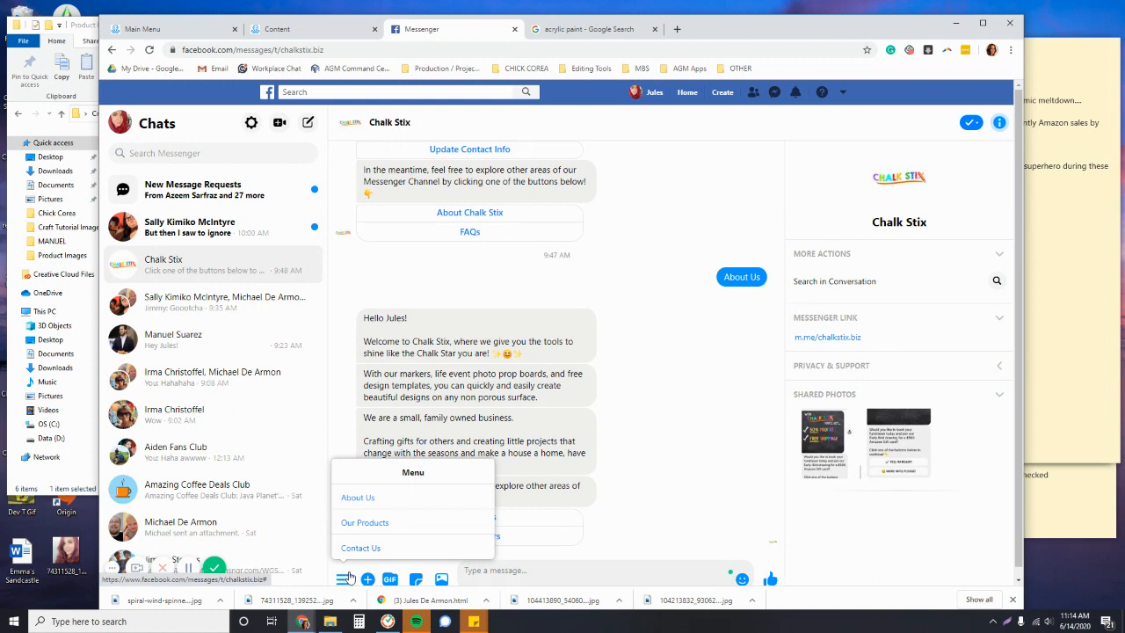
Step: Try the About Us entry of the Chalk Stix bot menu as an example and reposition the browser window
click(357, 498)
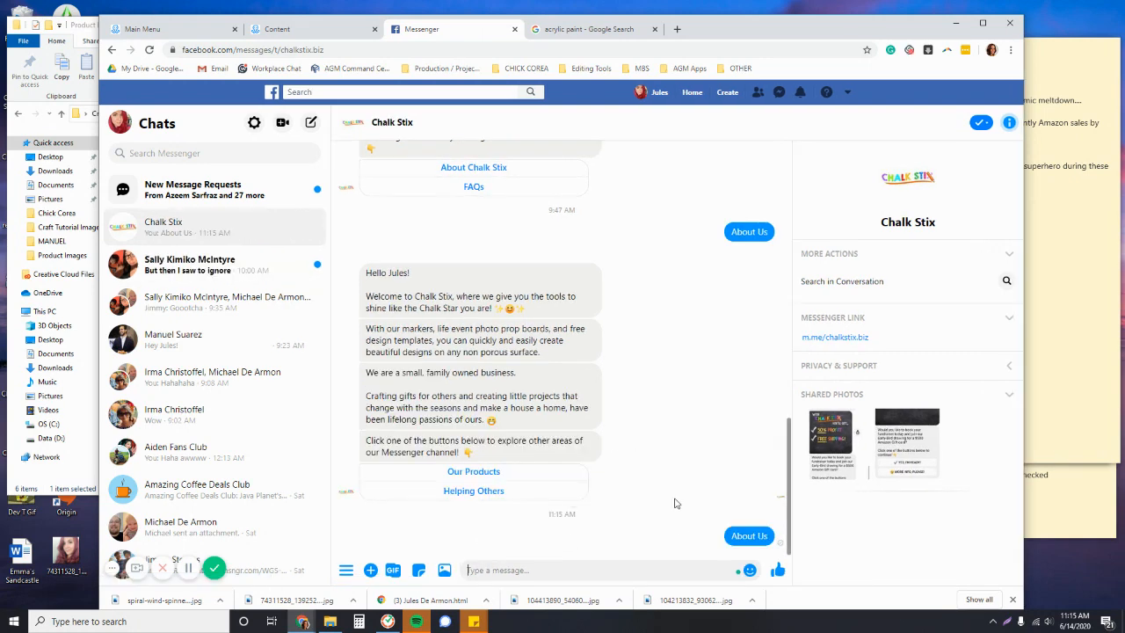
drag(819, 42, 750, 38)
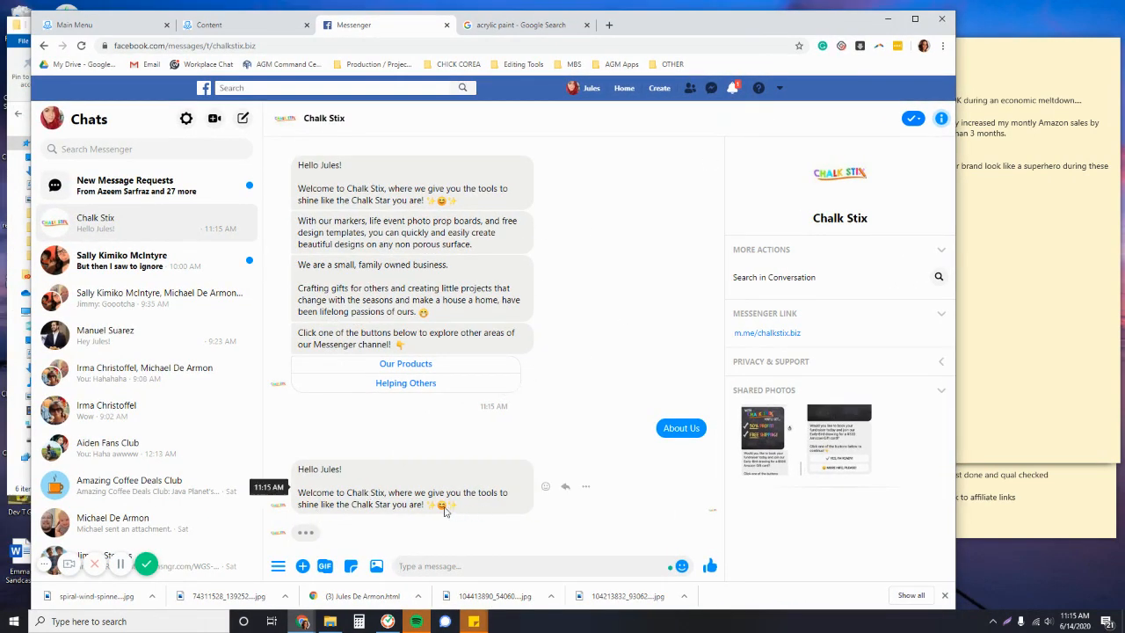
Step: Search Messenger for "craft addict" and open the Craft Addicts business conversation
click(134, 155)
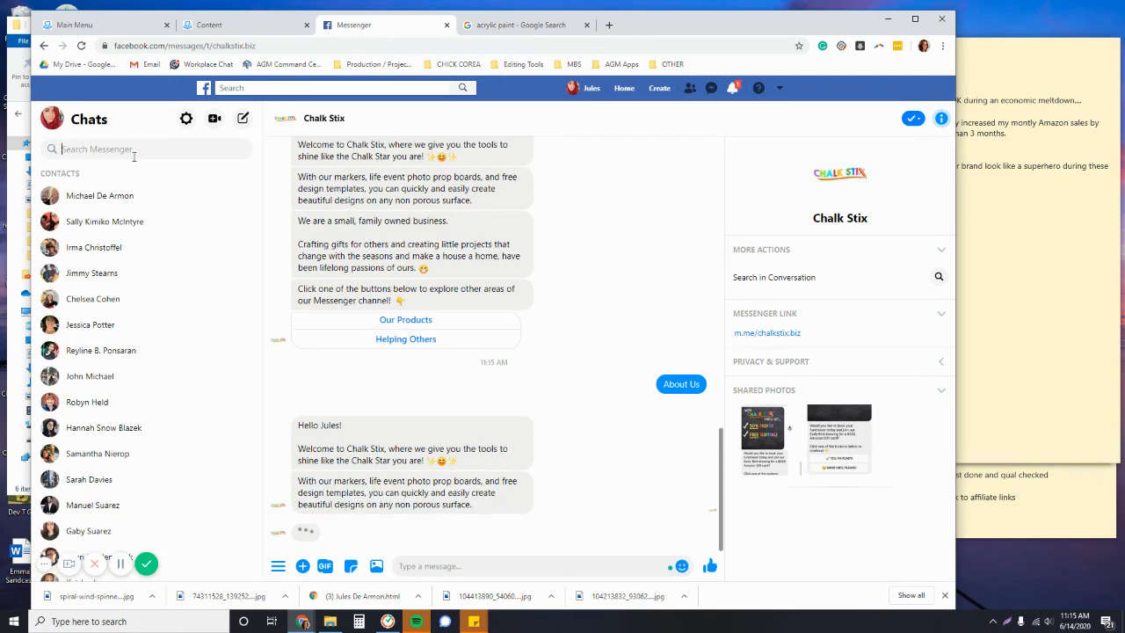
text(craf)
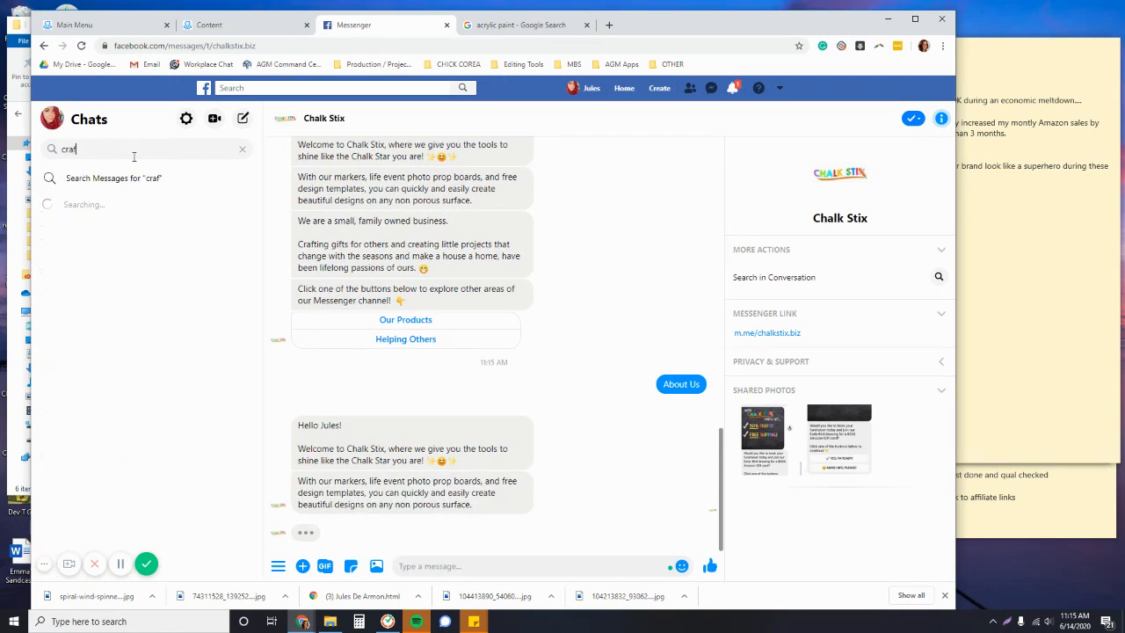
text(t add)
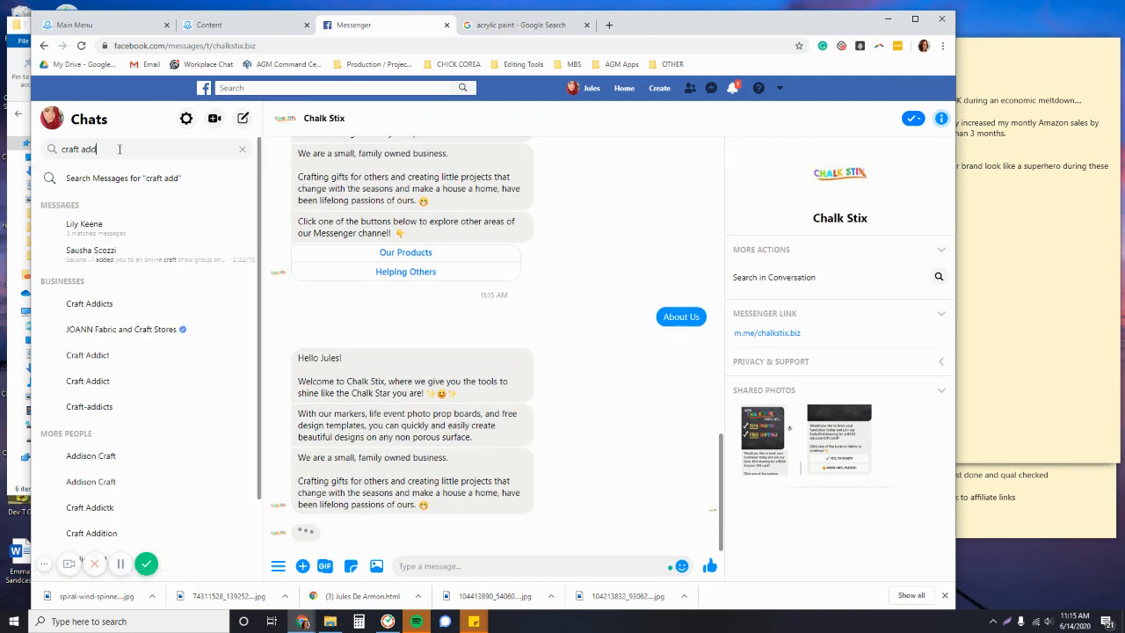
text(c)
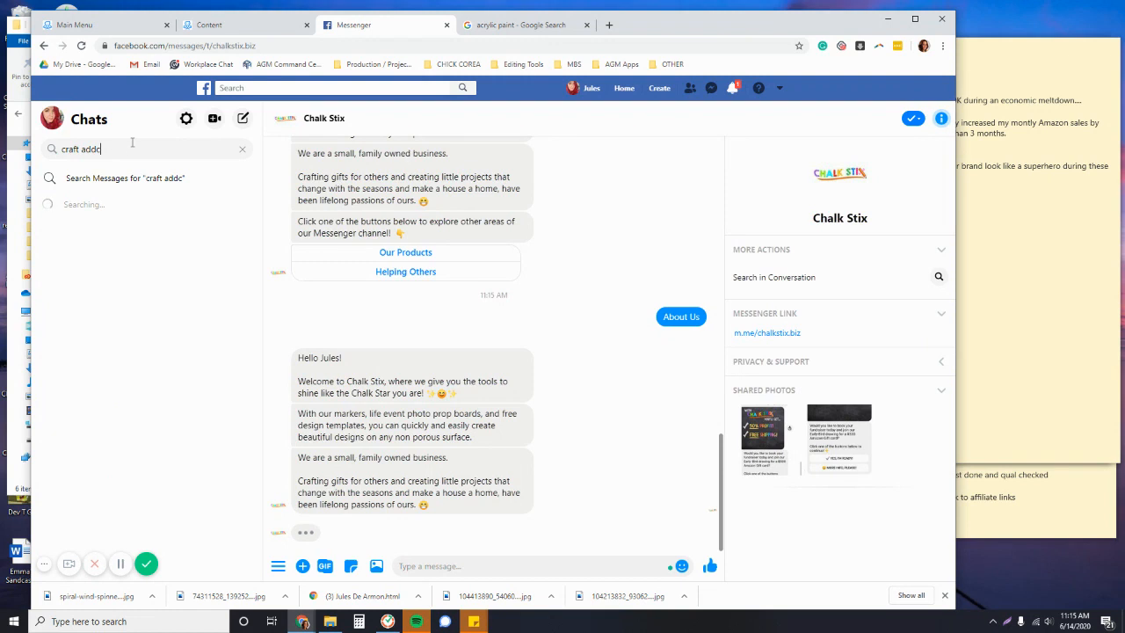
key(BackSpace)
text(ict)
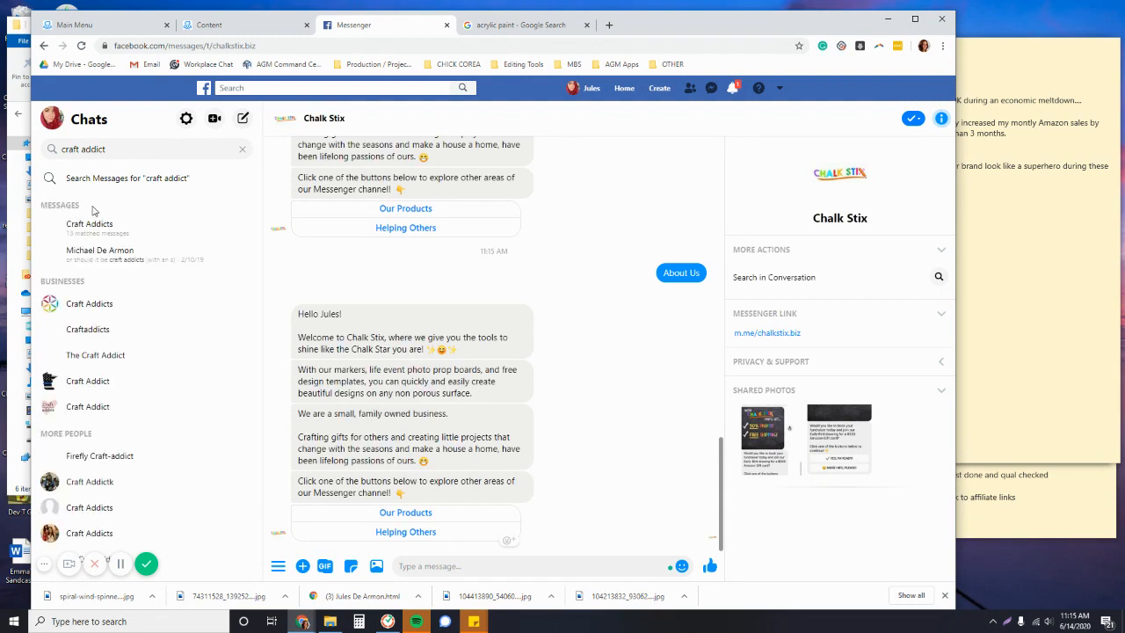
click(98, 303)
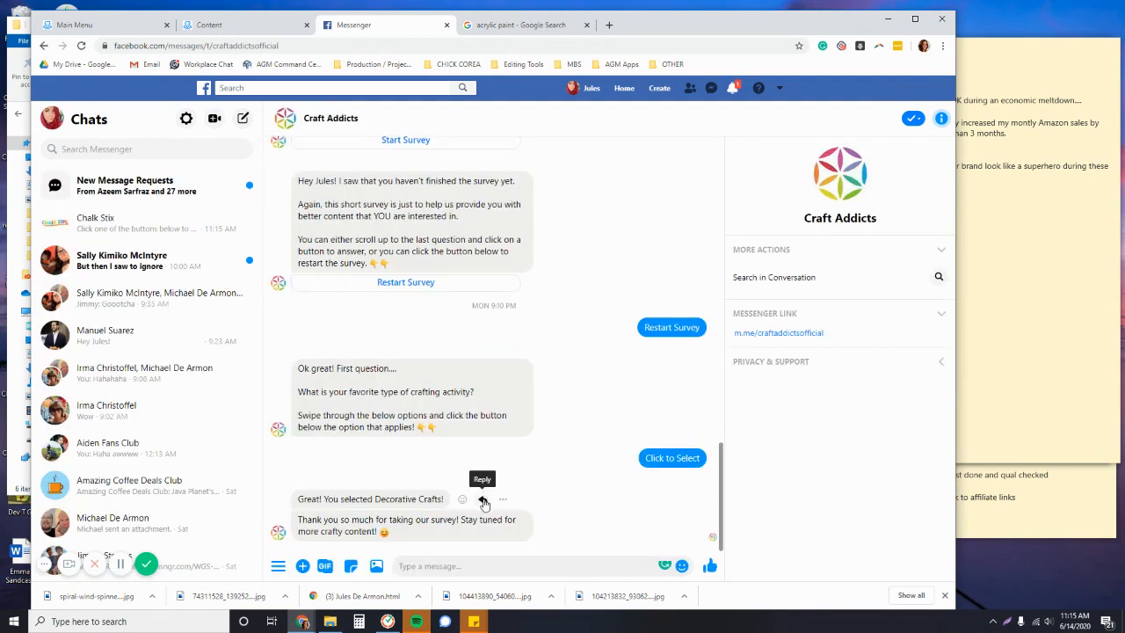
Step: Test the About Us and Free Tutorials entries of the Craft Addicts bot menu
click(275, 573)
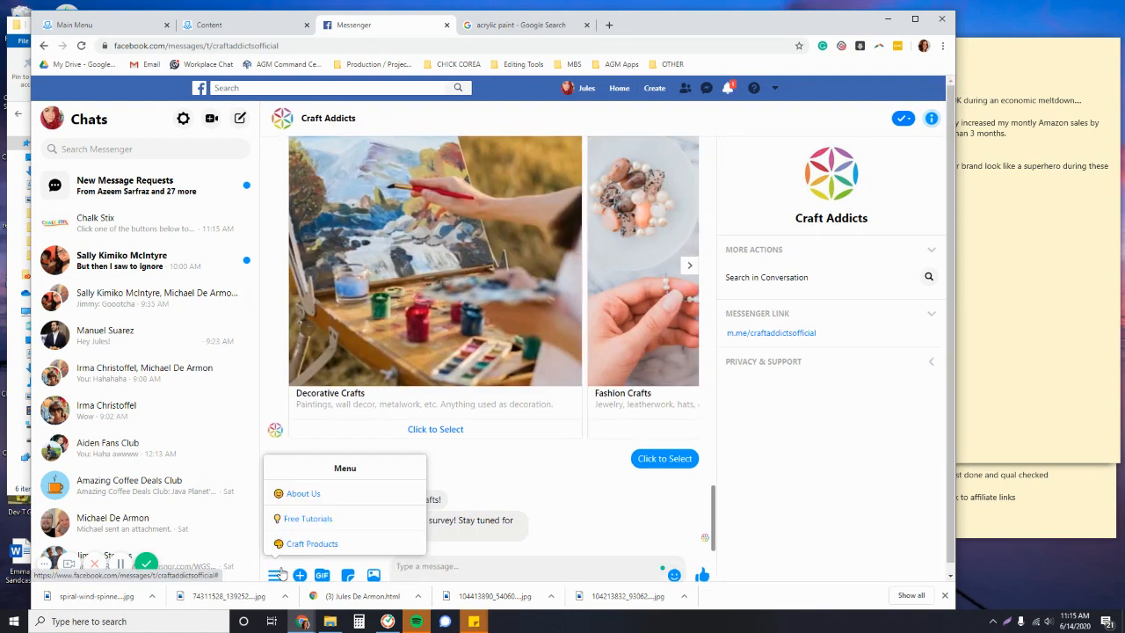
click(310, 497)
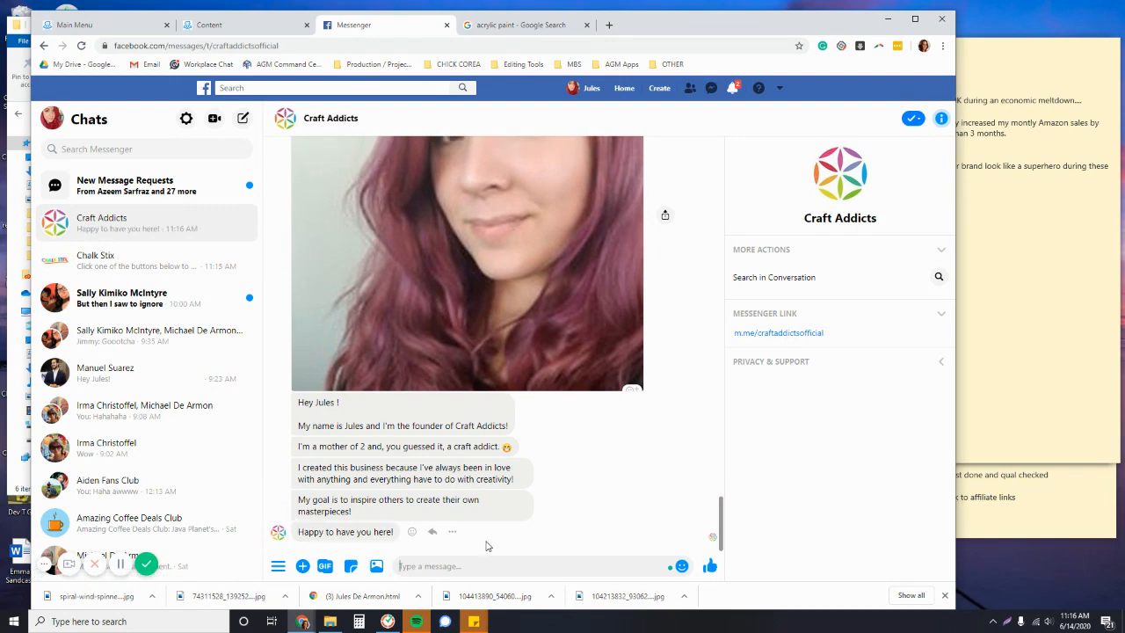
click(277, 566)
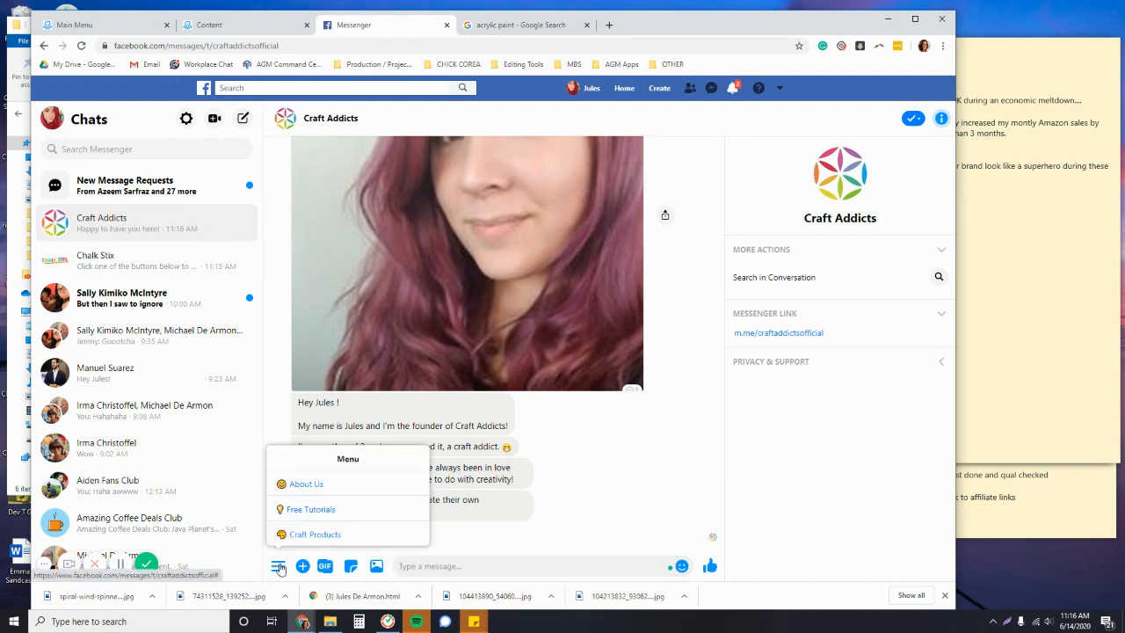
click(346, 511)
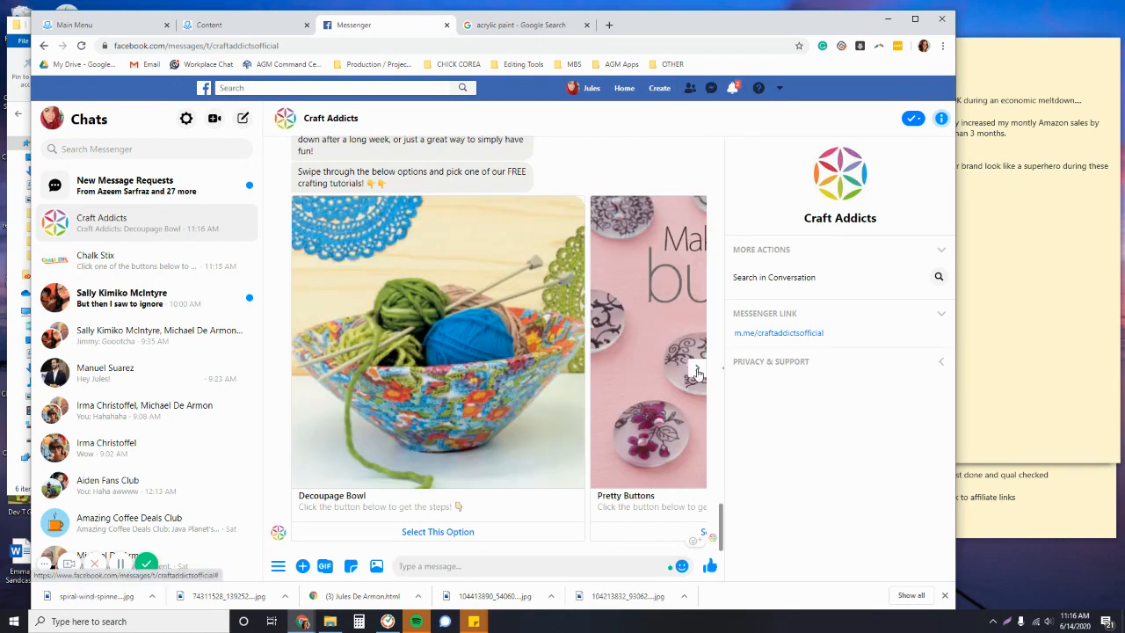
Step: Browse the free tutorial cards up to Custom Photo Pillow, go back and select the Decoupage Bowl tutorial
click(698, 369)
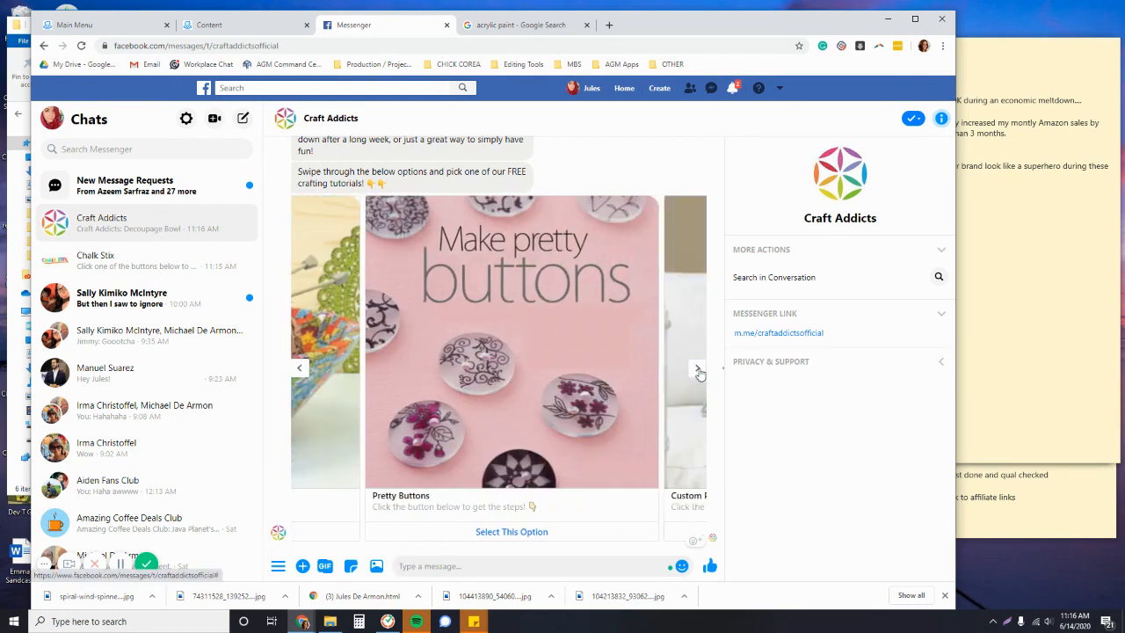
click(698, 370)
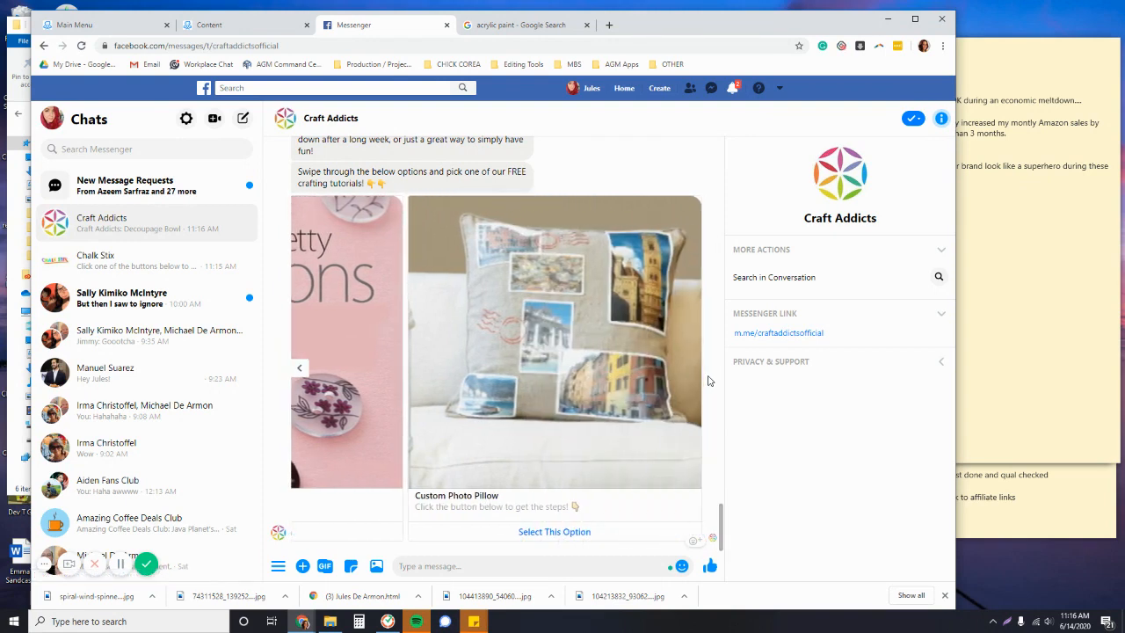
click(302, 369)
click(302, 369)
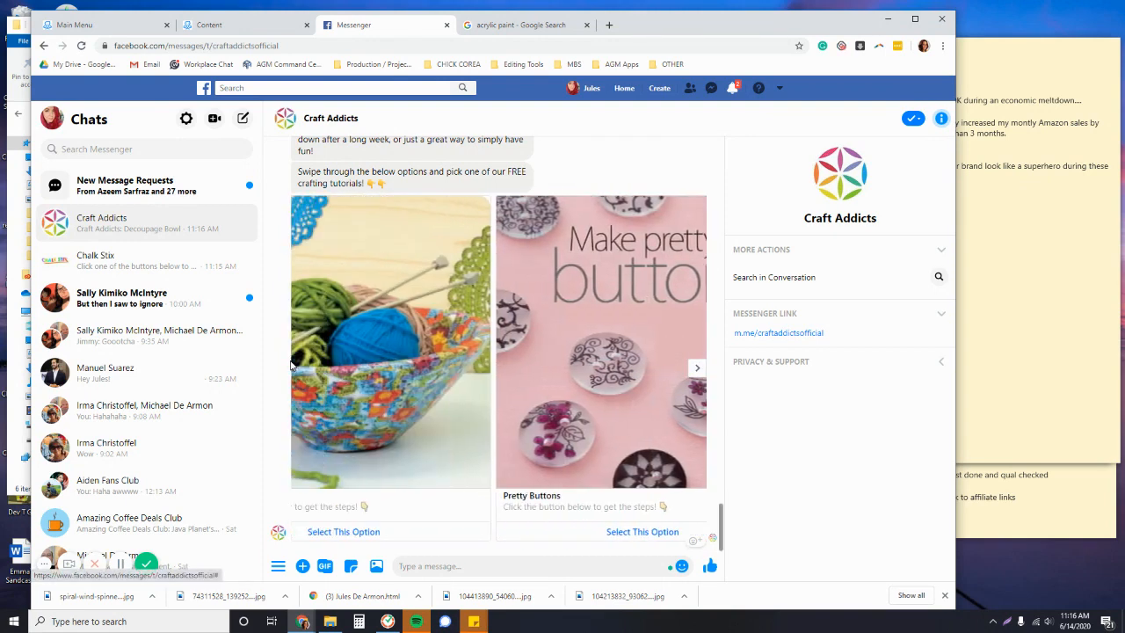
click(421, 534)
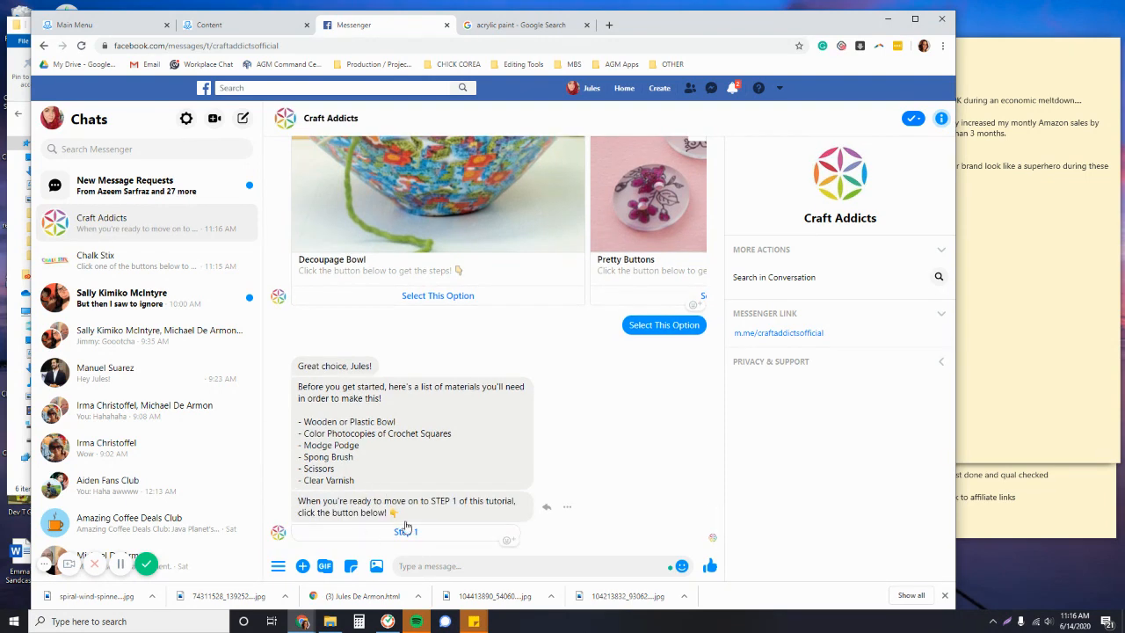
Step: Test Craft Products from the bot menu, browsing its craft kit cards through Anchor String Art and back to Spiral Wind Spinner
click(278, 565)
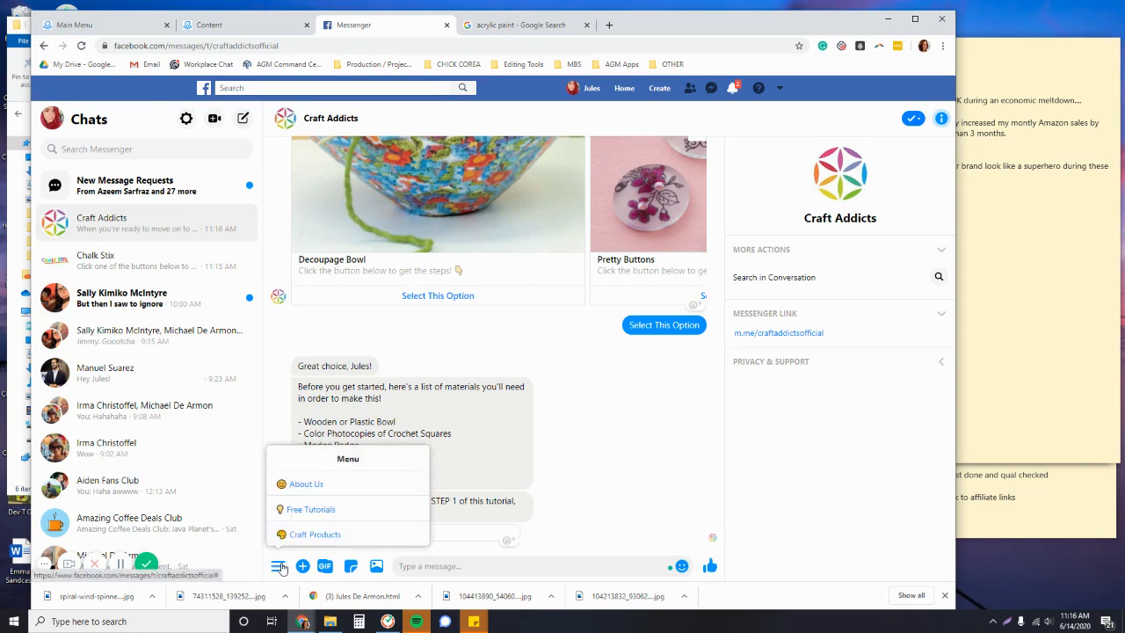
click(313, 535)
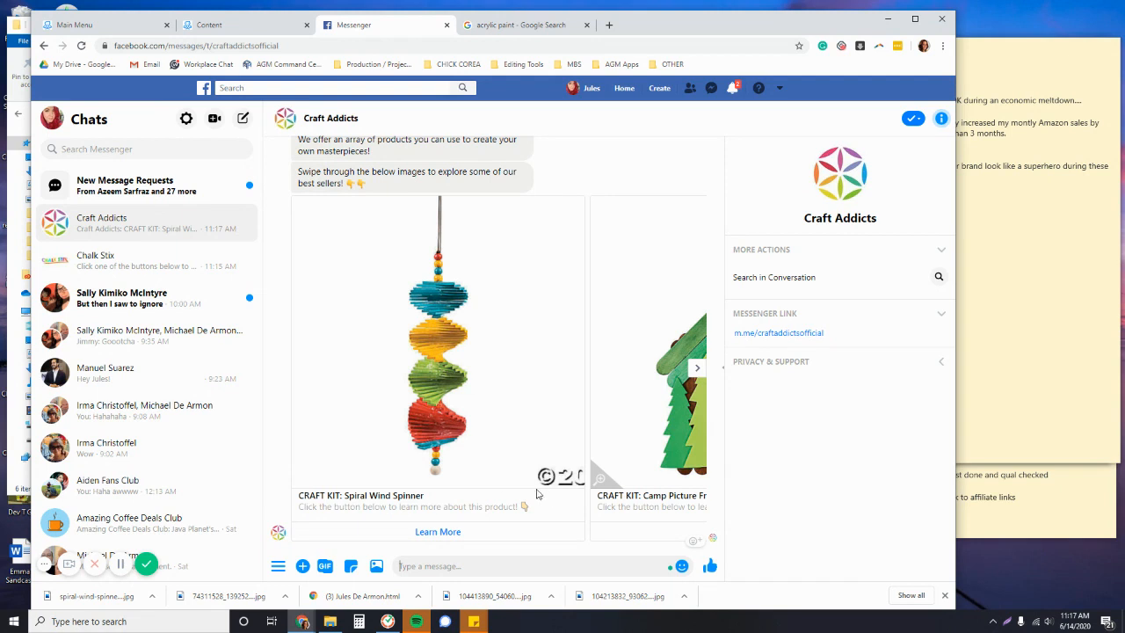
click(698, 369)
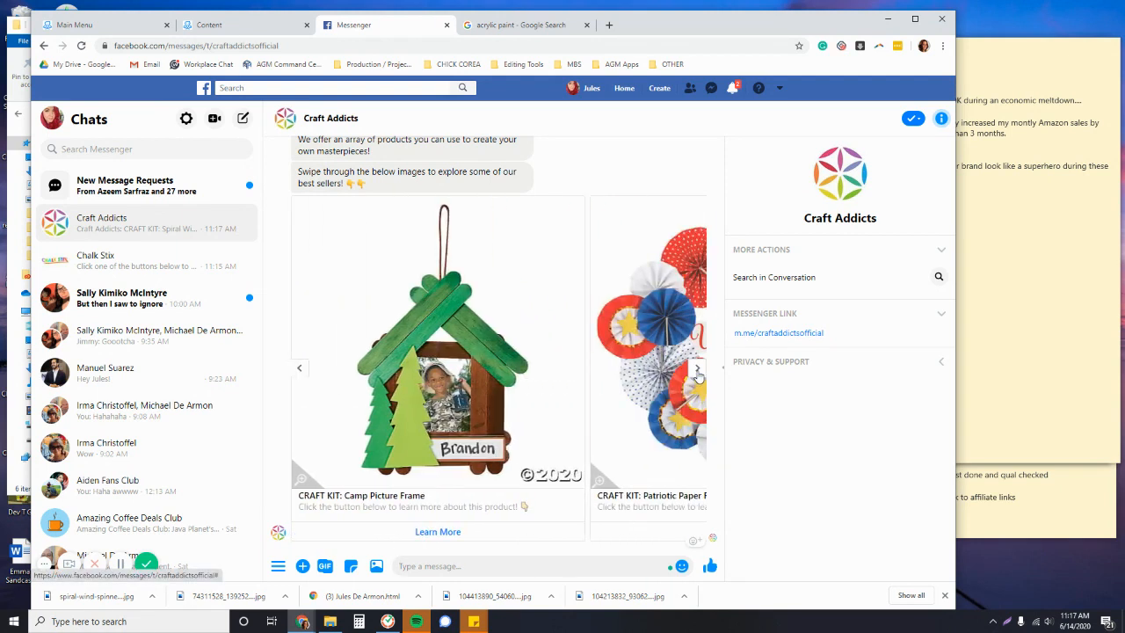
click(698, 369)
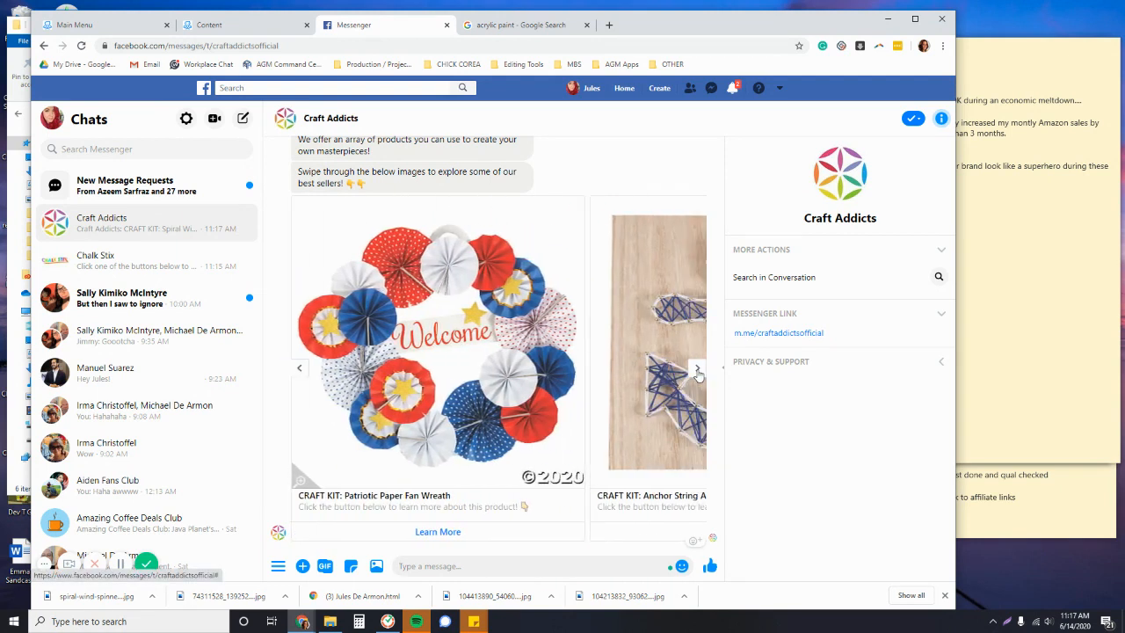
click(697, 369)
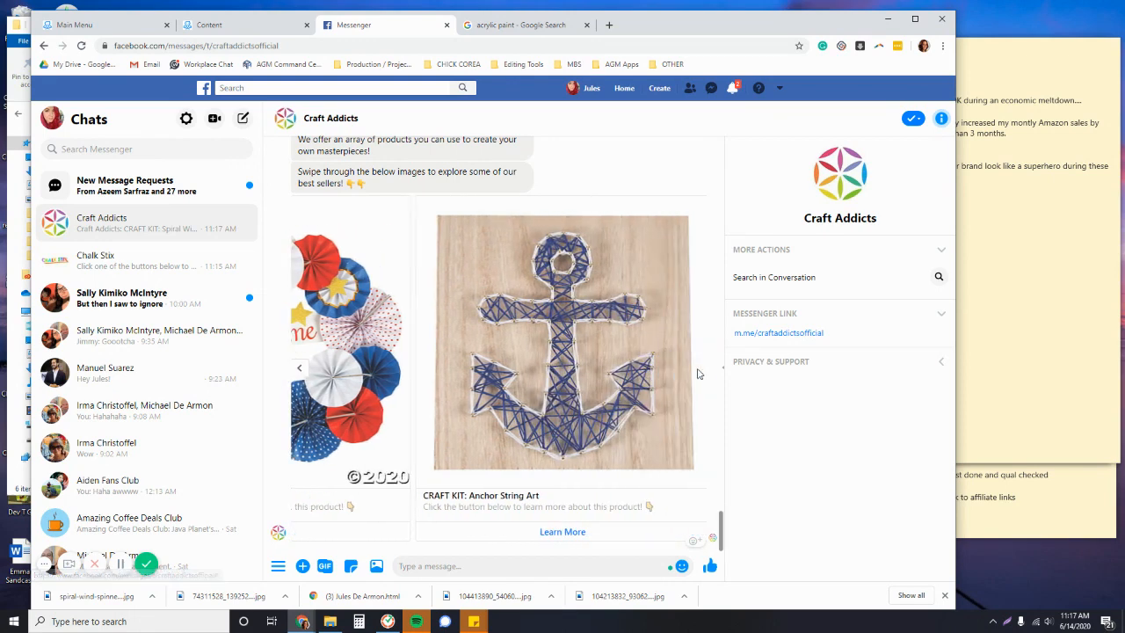
click(299, 369)
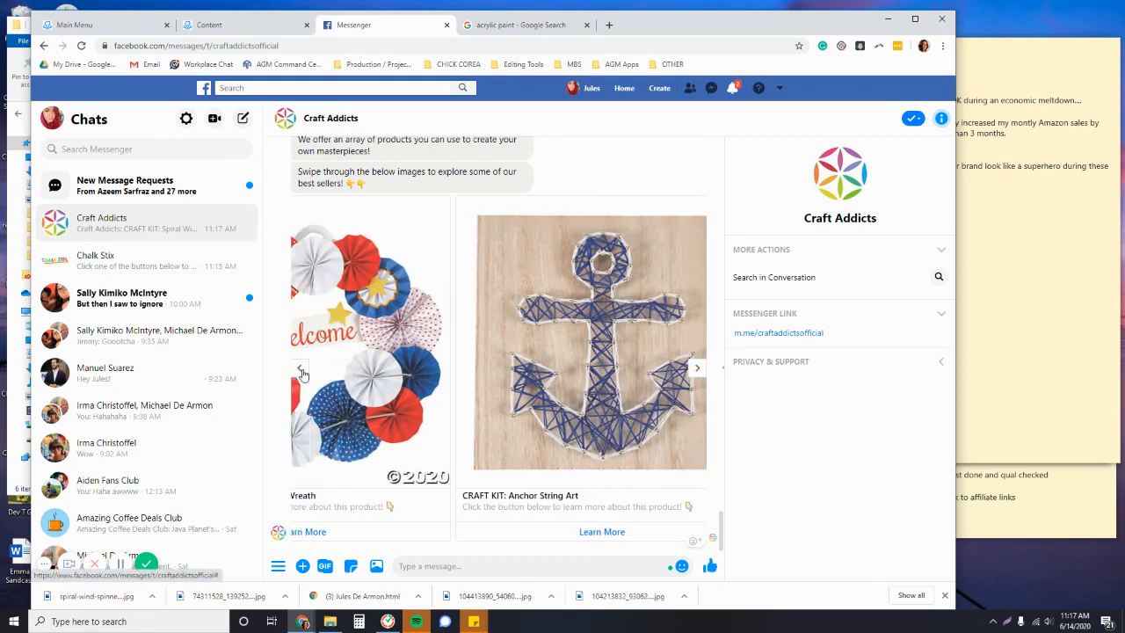
click(299, 369)
click(299, 369)
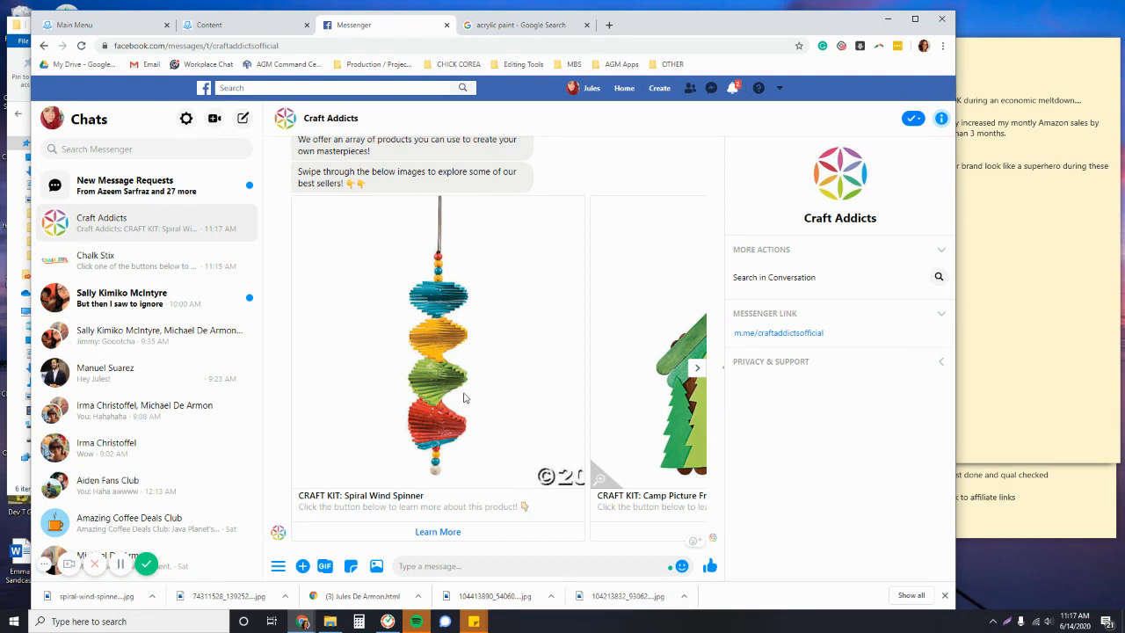
Step: Request more details on the Spiral Wind Spinner kit, return through View More Products and advance to the Camp Picture Frame card
click(444, 532)
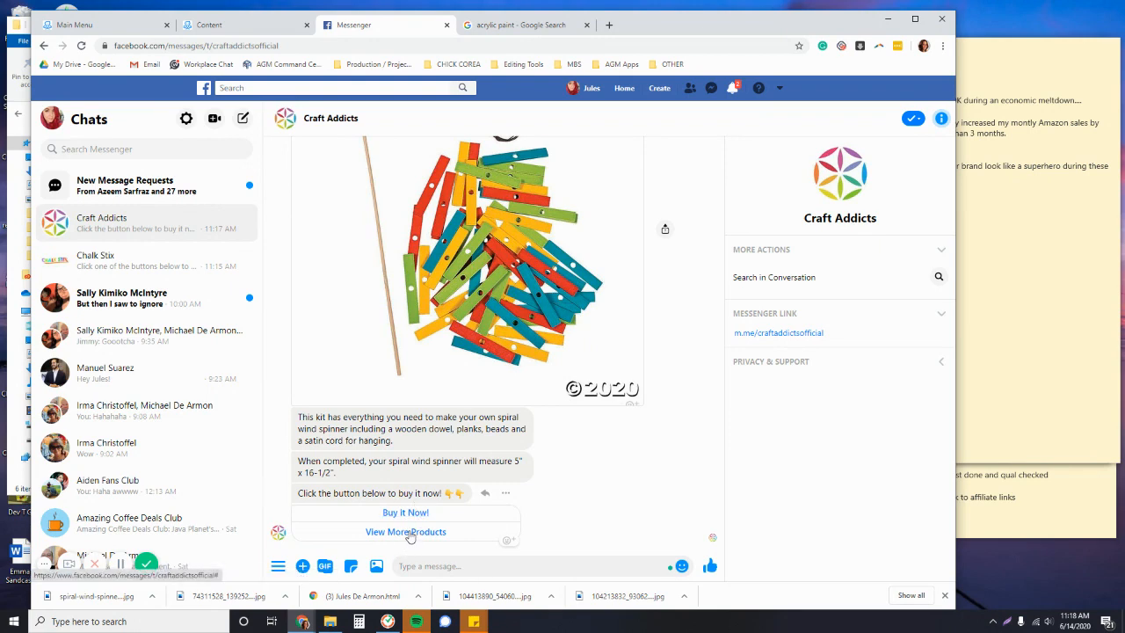
click(409, 532)
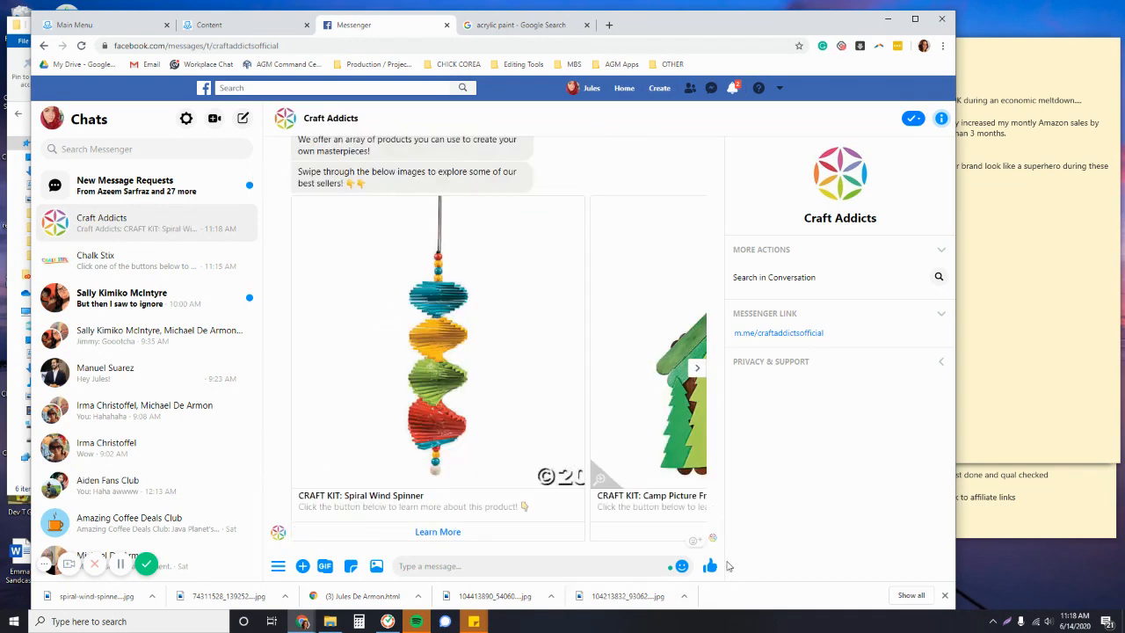
click(697, 368)
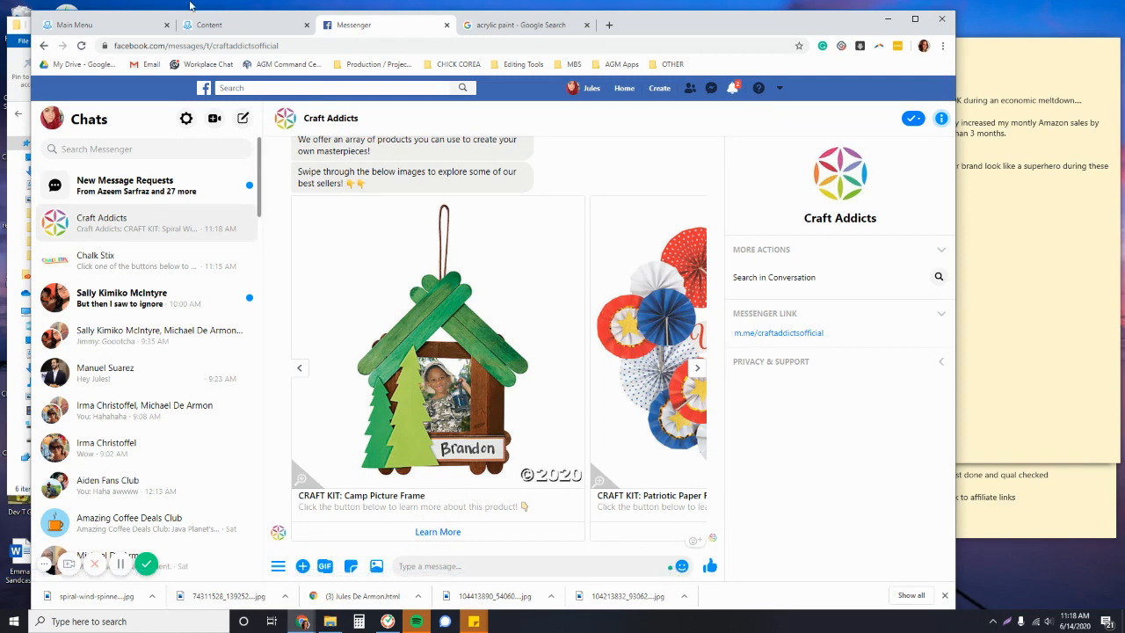
Step: Switch back to ManyChat, maximize the browser window and open the Main Menu automation at its Enabled switch
click(208, 24)
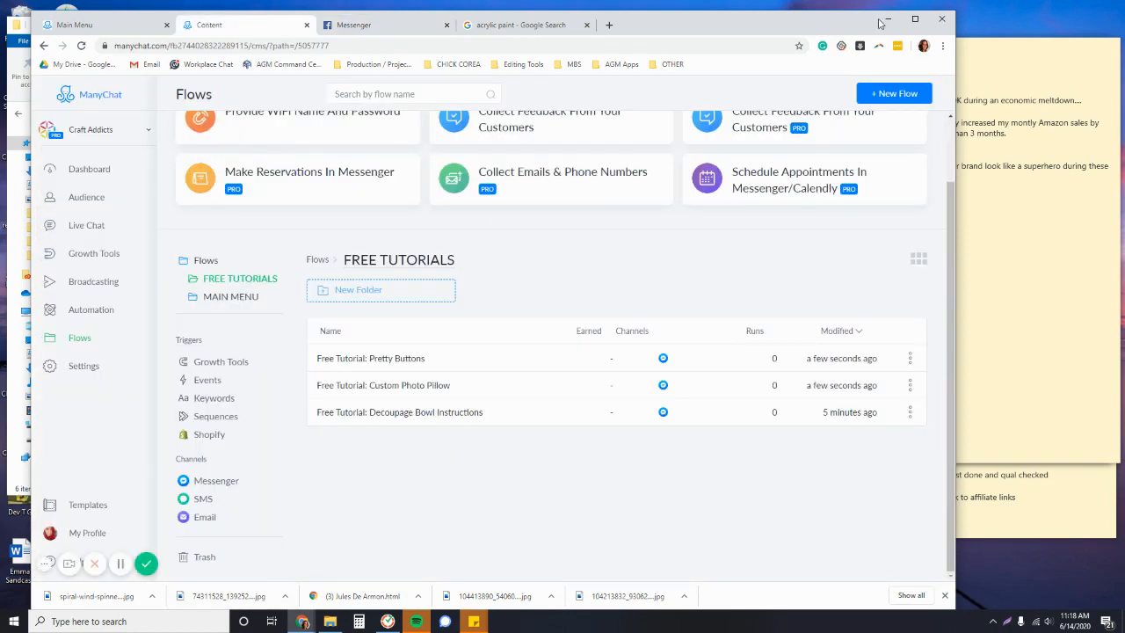
click(915, 18)
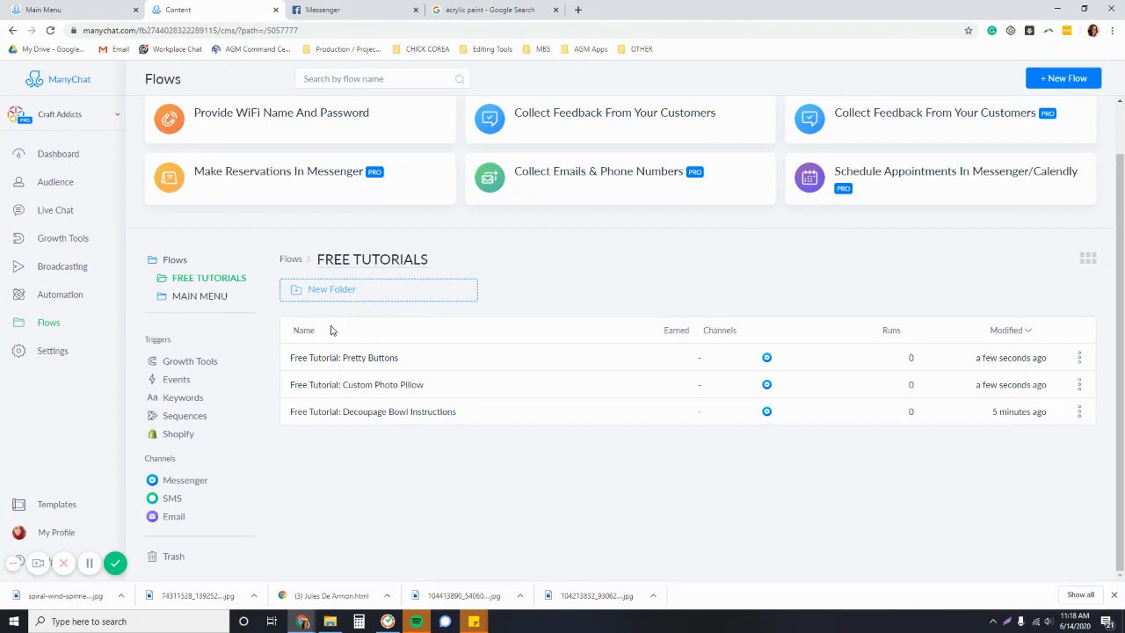
click(62, 294)
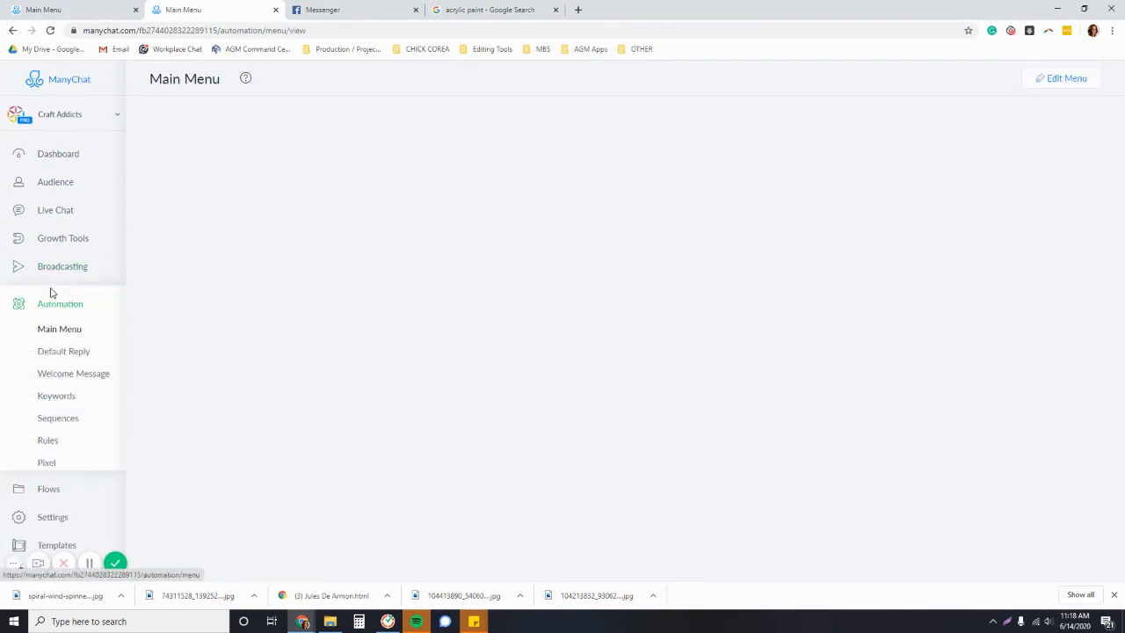
click(966, 78)
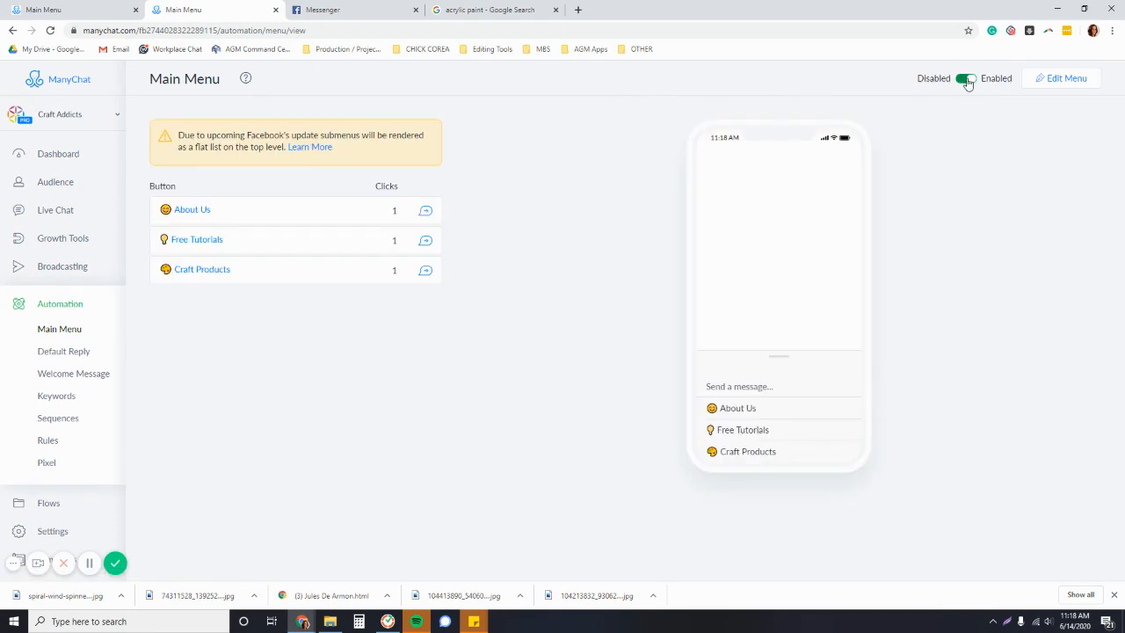